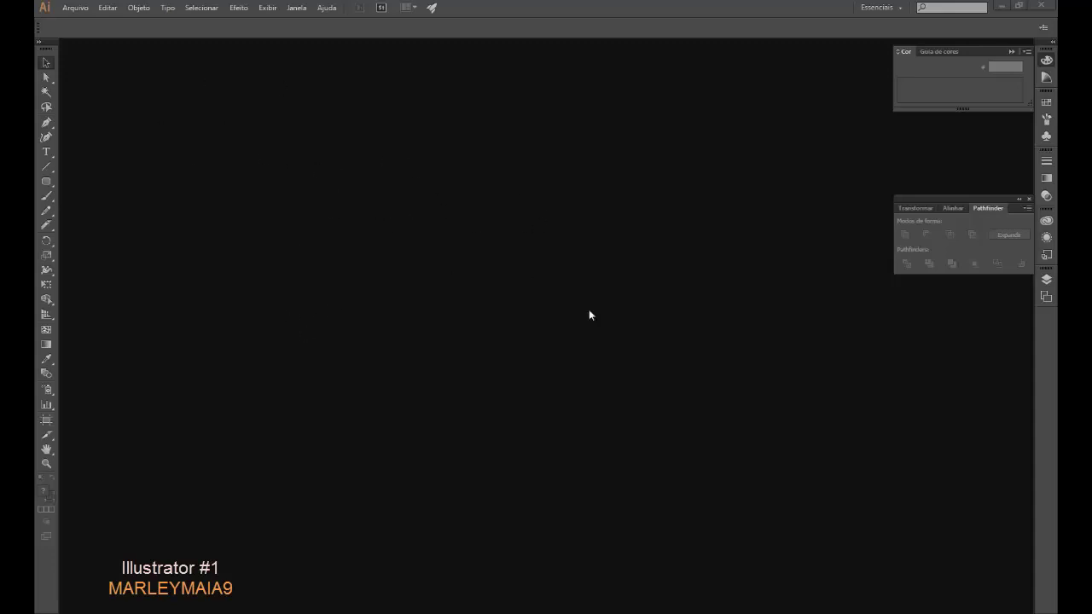
Step: Show the Arquivo menu's recent files, listing Concept_anime.png and Concept_anime.ai
{"action": "left_click", "coordinate": [74, 10]}
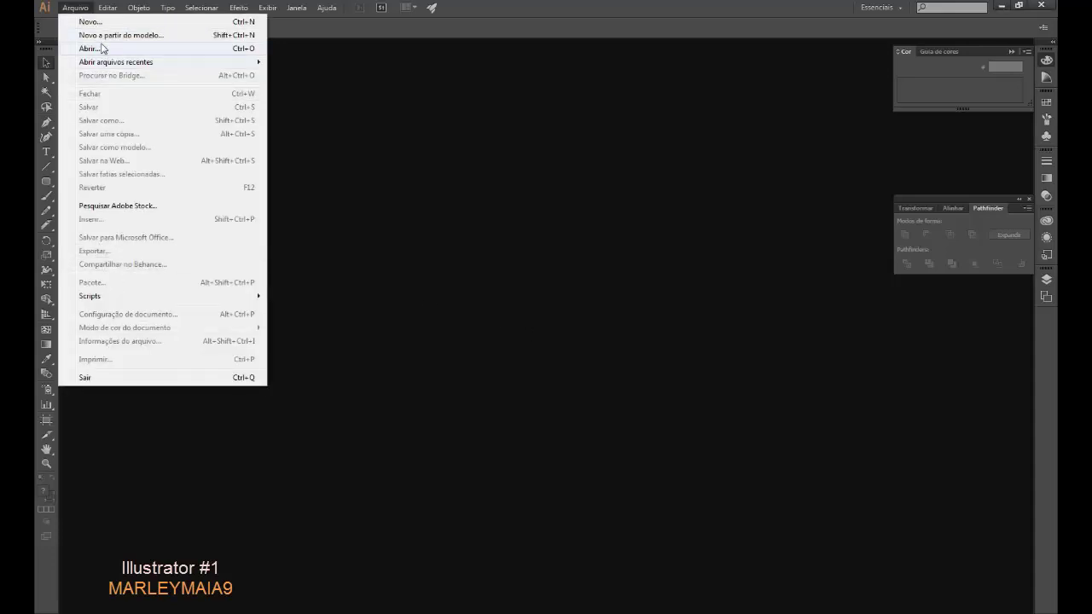
{"action": "mouse_move", "coordinate": [116, 62]}
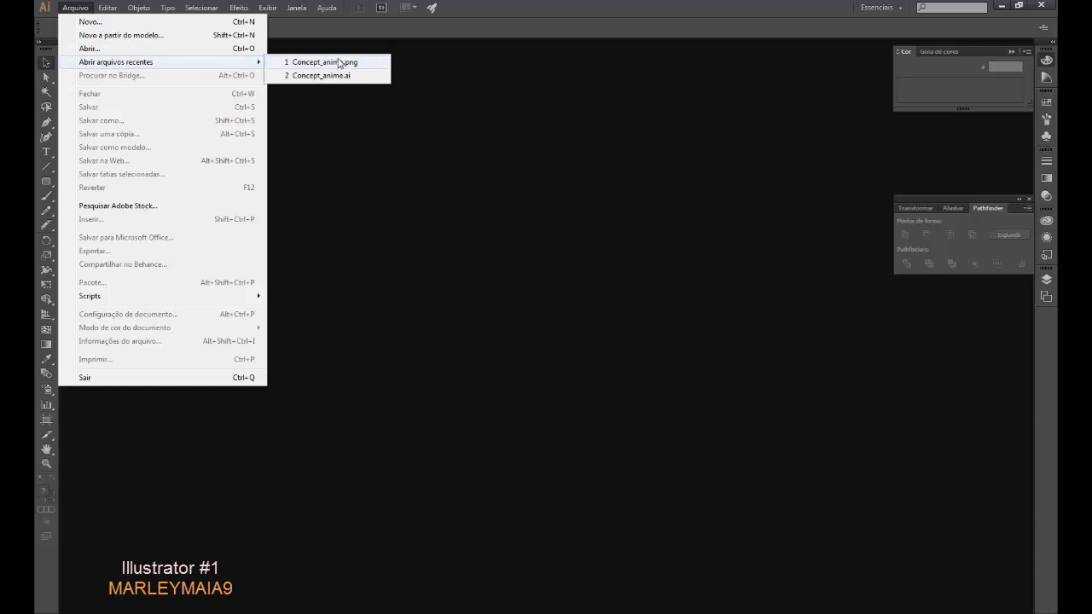
Step: Open the Concept_anime.png sketch and zoom out twice to see it whole
{"action": "left_click", "coordinate": [314, 63]}
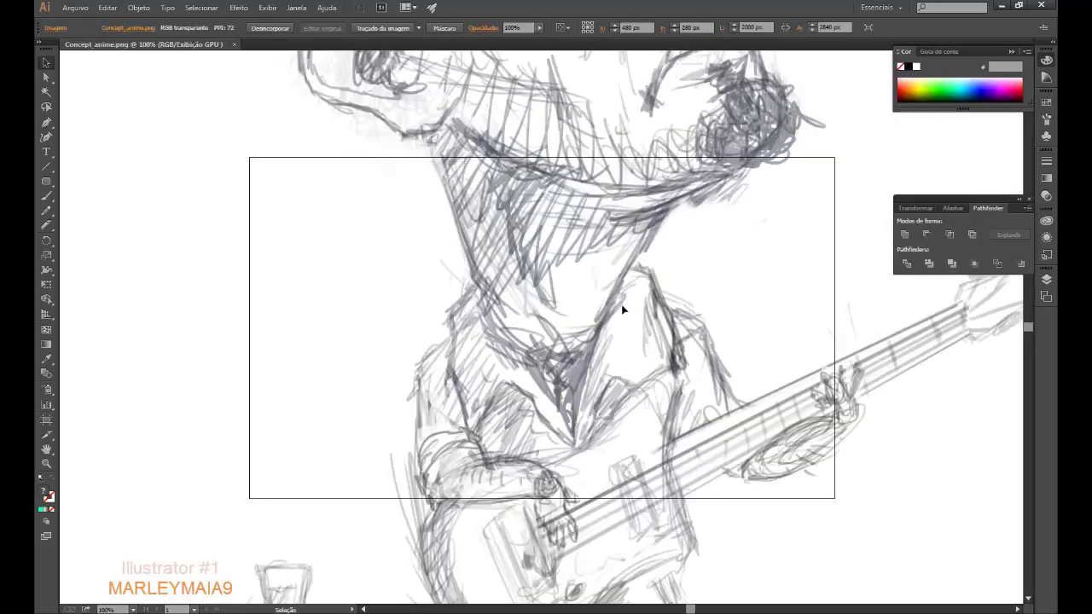
{"action": "key", "text": "ctrl+minus"}
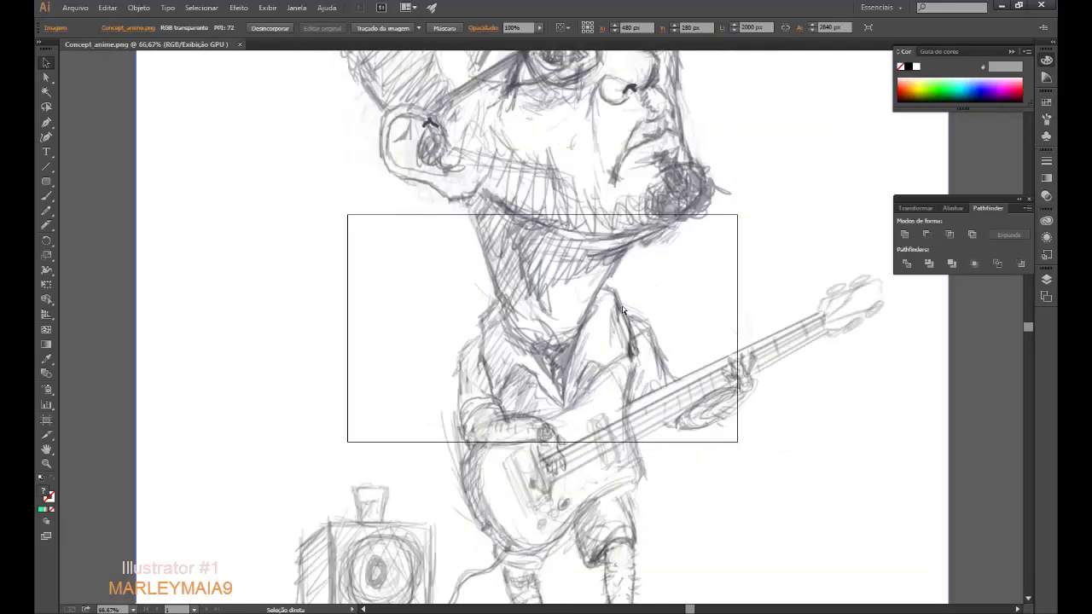
{"action": "key", "text": "ctrl+minus"}
{"action": "key", "text": "ctrl+minus"}
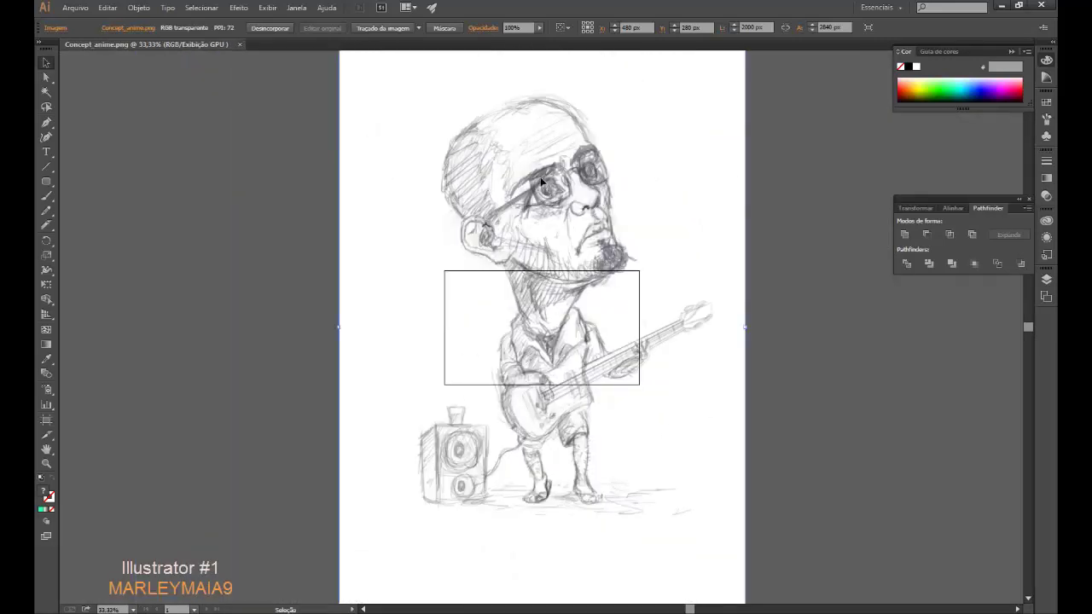
Step: Scale the sketch down and place it to the left of the blank artboard
{"action": "left_click_drag", "start_coordinate": [519, 163], "coordinate": [526, 196]}
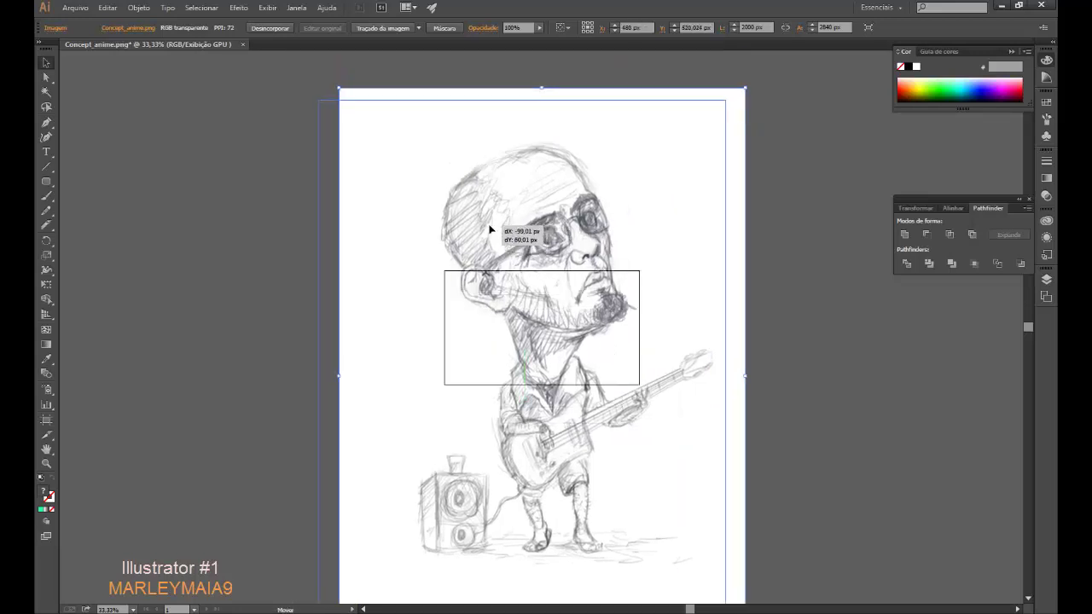
{"action": "left_click_drag", "start_coordinate": [526, 197], "coordinate": [501, 201]}
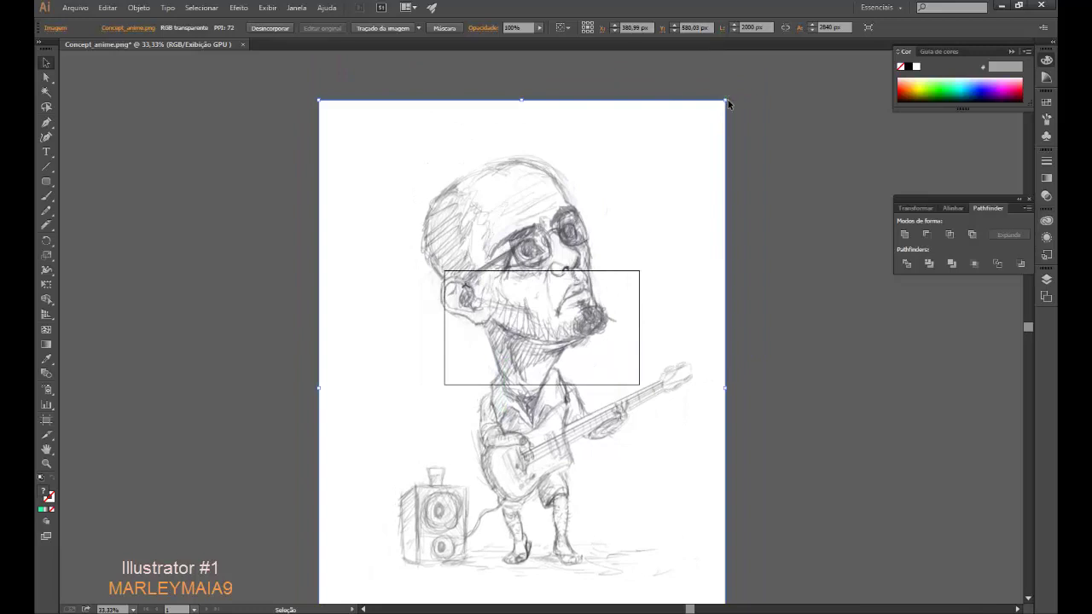
{"action": "left_click_drag", "start_coordinate": [725, 100], "coordinate": [548, 366]}
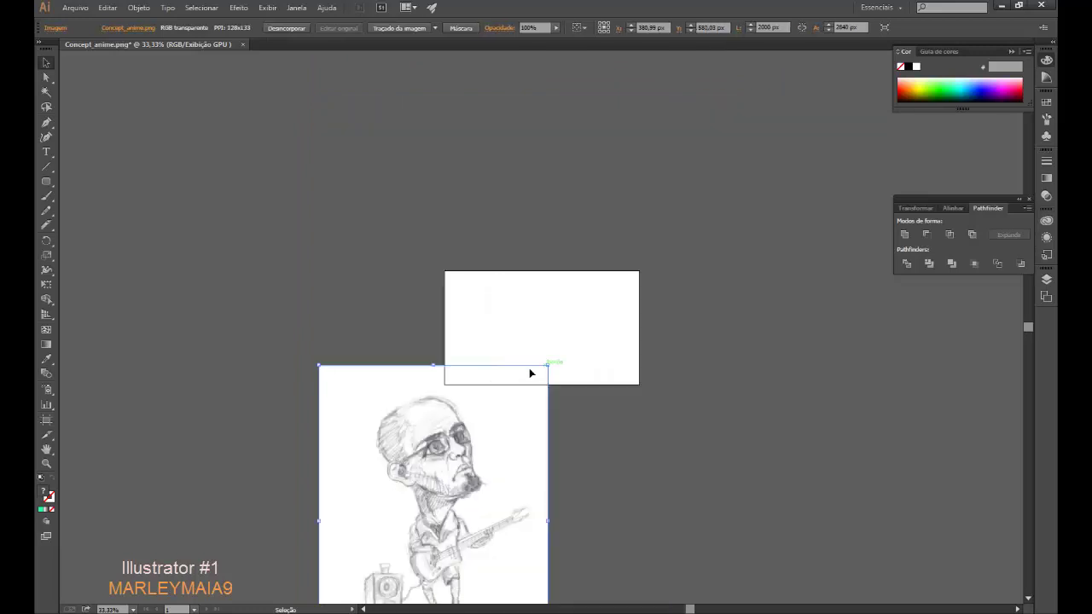
{"action": "left_click_drag", "start_coordinate": [427, 482], "coordinate": [516, 323]}
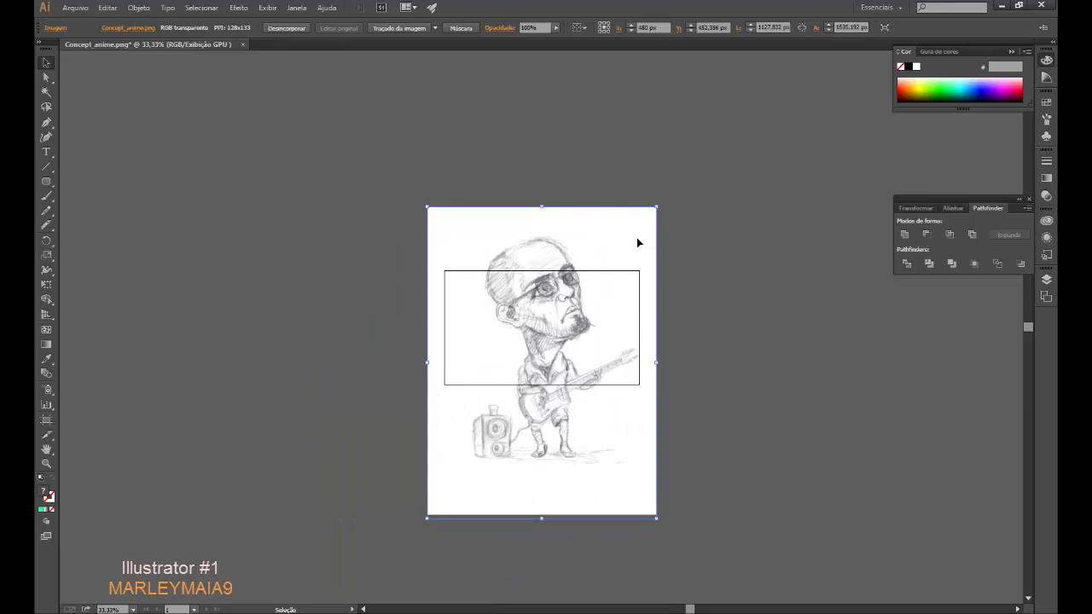
{"action": "left_click_drag", "start_coordinate": [638, 238], "coordinate": [359, 243]}
{"action": "left_click", "coordinate": [532, 319]}
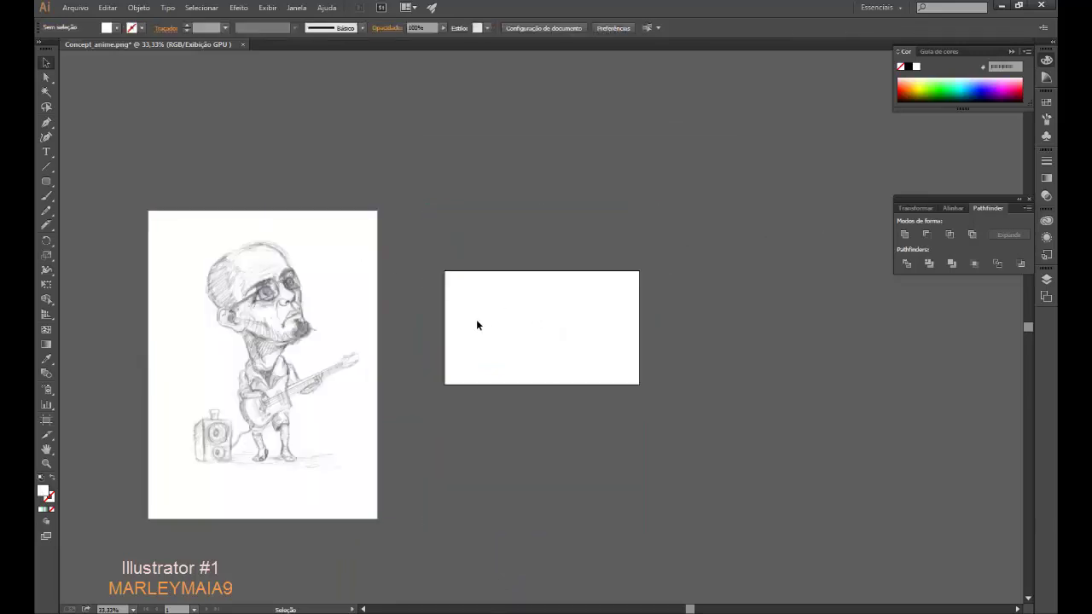
Step: Make the 960 × 560 px artboard portrait, about 659.86 × 960 px
{"action": "left_click", "coordinate": [49, 423]}
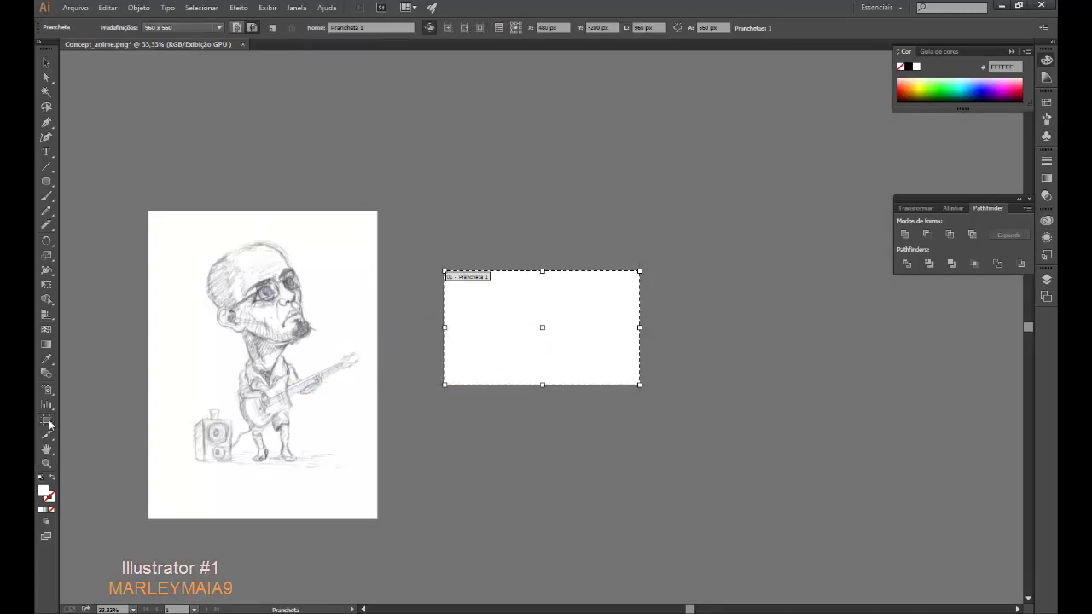
{"action": "left_click", "coordinate": [236, 27]}
{"action": "left_click_drag", "start_coordinate": [600, 328], "coordinate": [621, 329]}
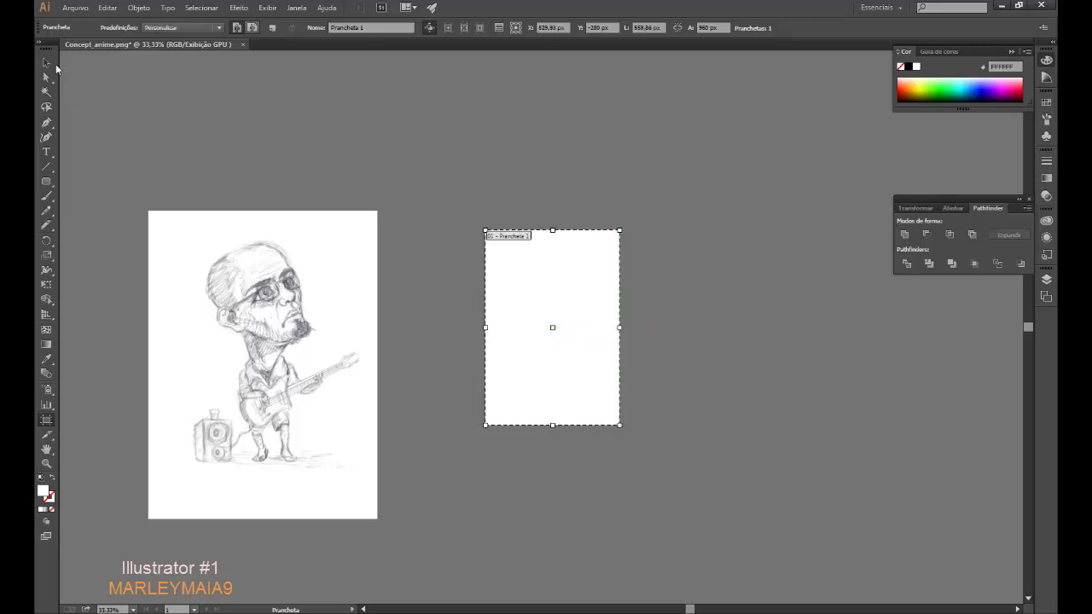
{"action": "left_click", "coordinate": [48, 63]}
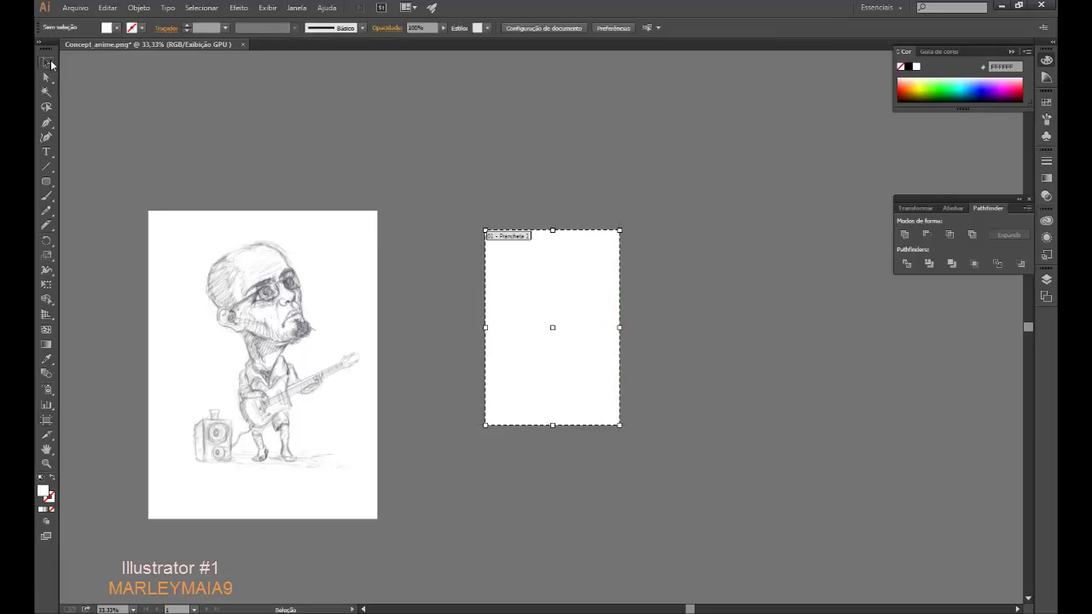
Step: Move the sketch onto the portrait artboard, Shift-scale it to fill the page, and select it
{"action": "mouse_move", "coordinate": [321, 361]}
{"action": "left_mouse_down"}
{"action": "mouse_move", "coordinate": [563, 359]}
{"action": "mouse_move", "coordinate": [628, 388]}
{"action": "left_mouse_up"}
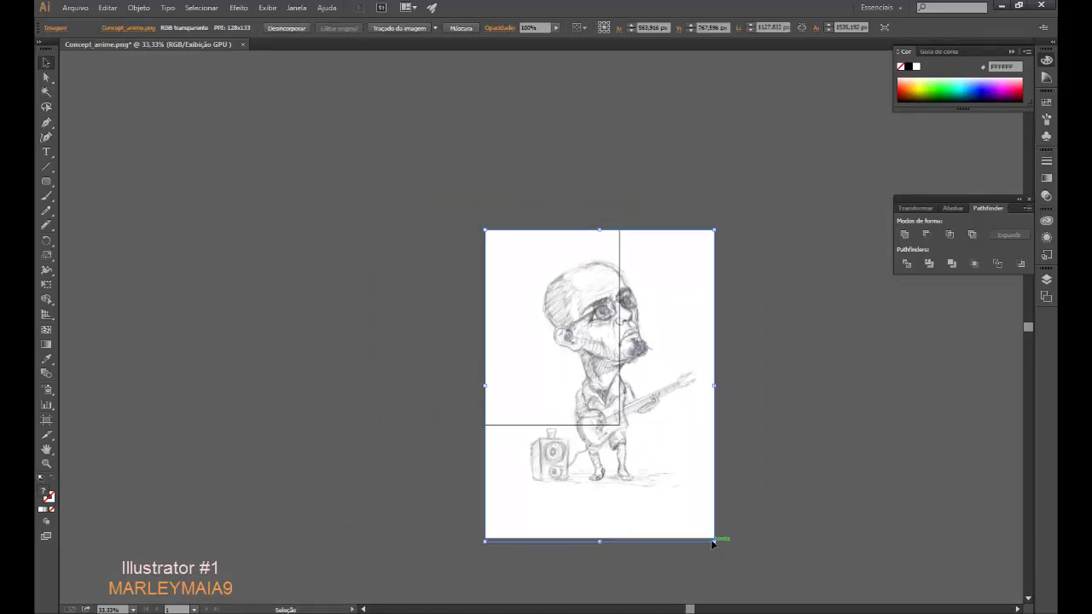
{"action": "left_click_drag", "start_coordinate": [713, 540], "coordinate": [589, 401]}
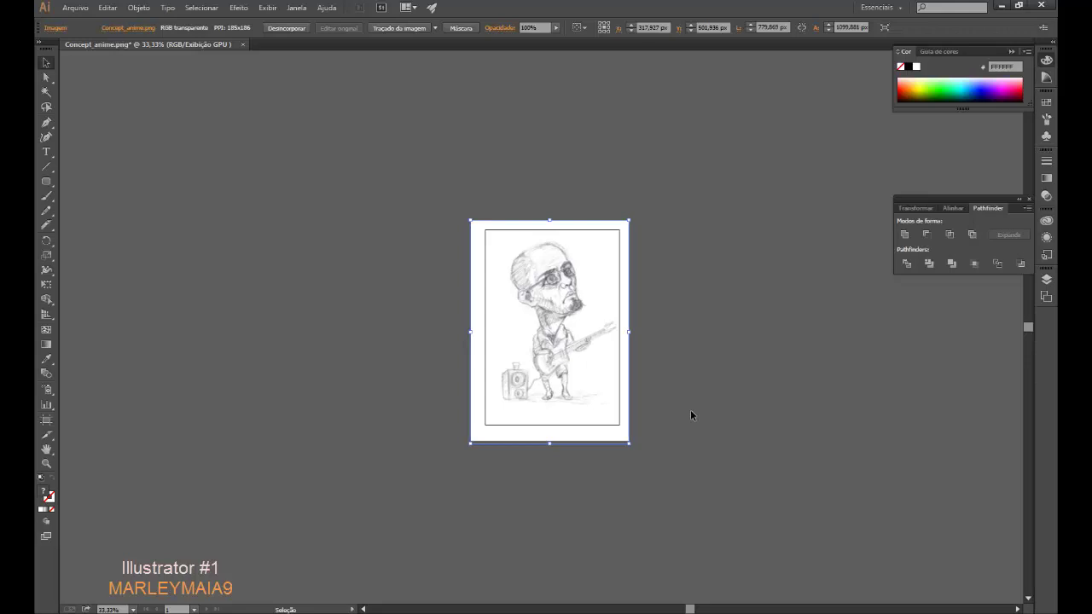
{"action": "left_click_drag", "start_coordinate": [587, 373], "coordinate": [582, 374]}
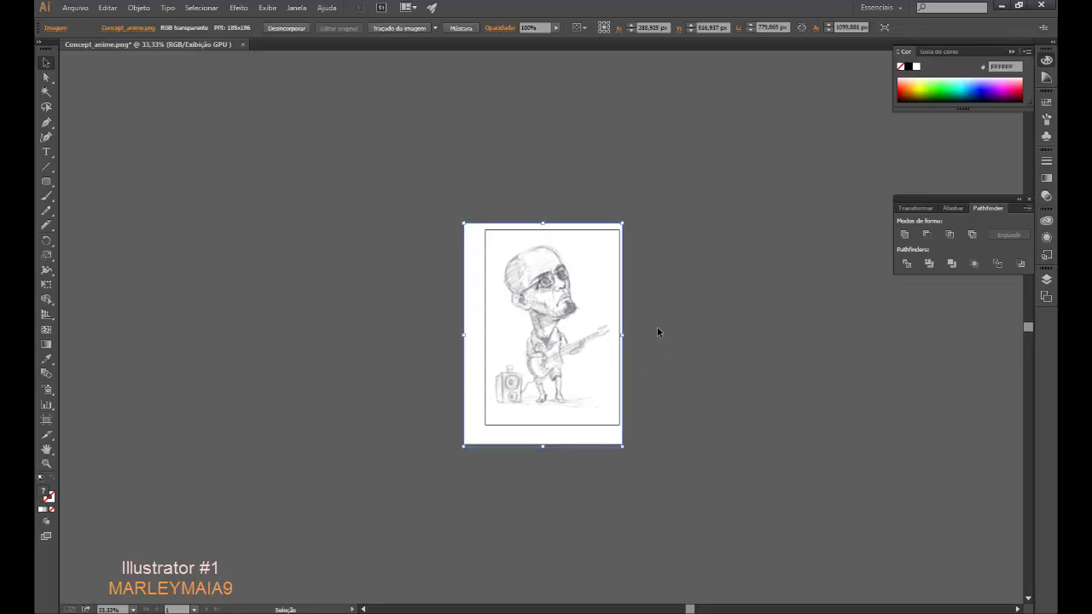
{"action": "left_click", "coordinate": [717, 369]}
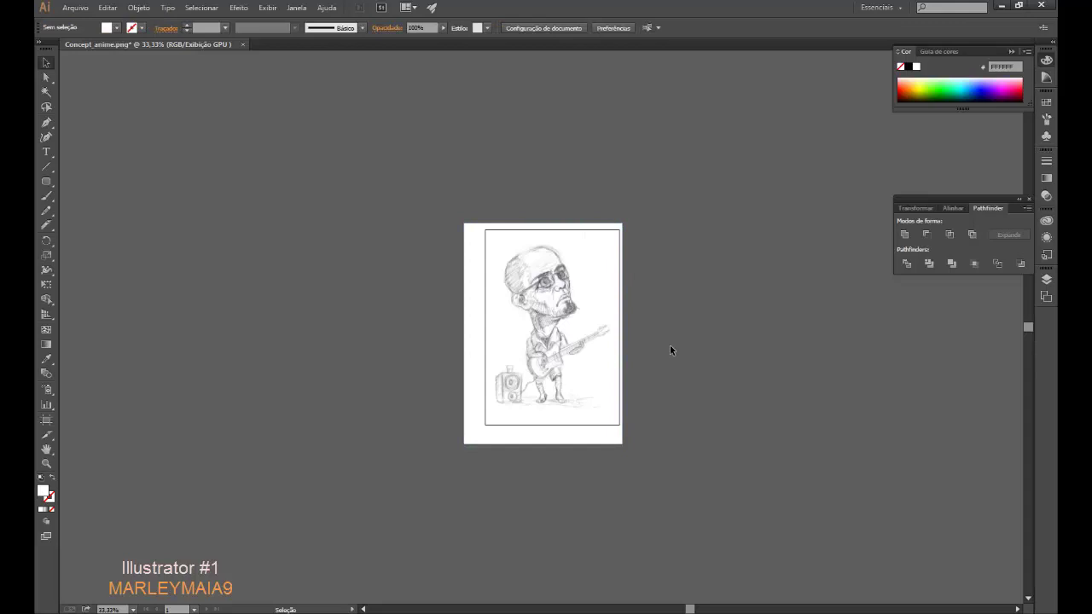
{"action": "key", "text": "ctrl+plus"}
{"action": "key", "text": "ctrl+plus"}
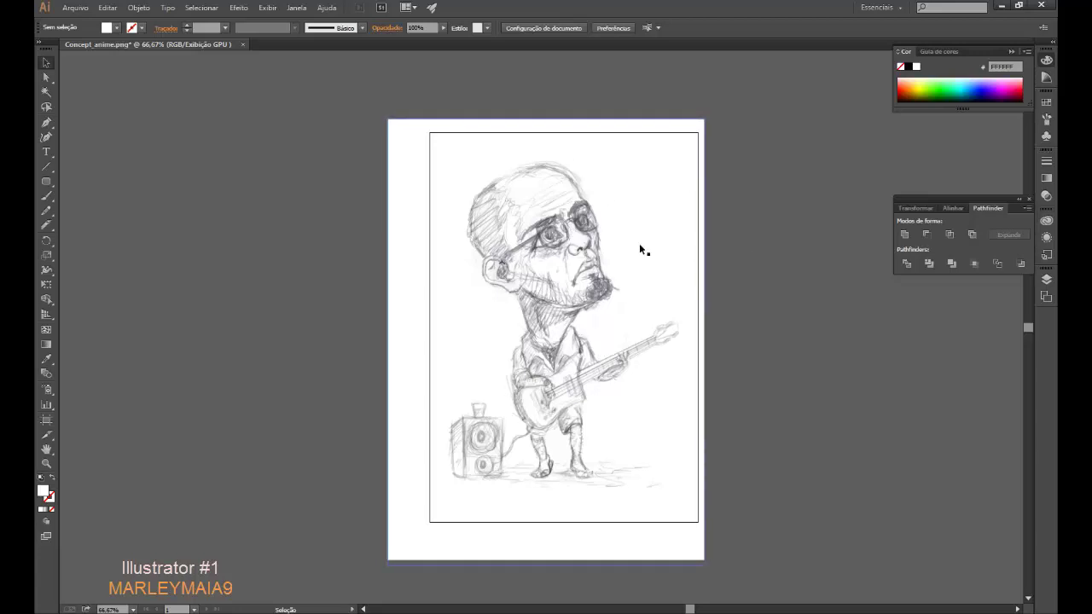
{"action": "left_click", "coordinate": [555, 189]}
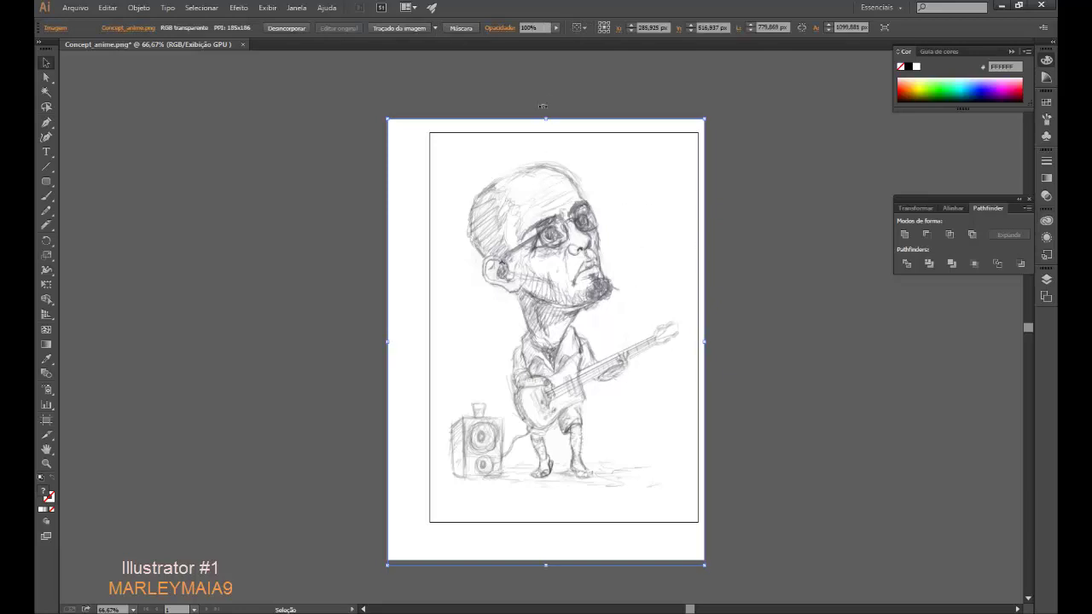
{"action": "left_click", "coordinate": [557, 30]}
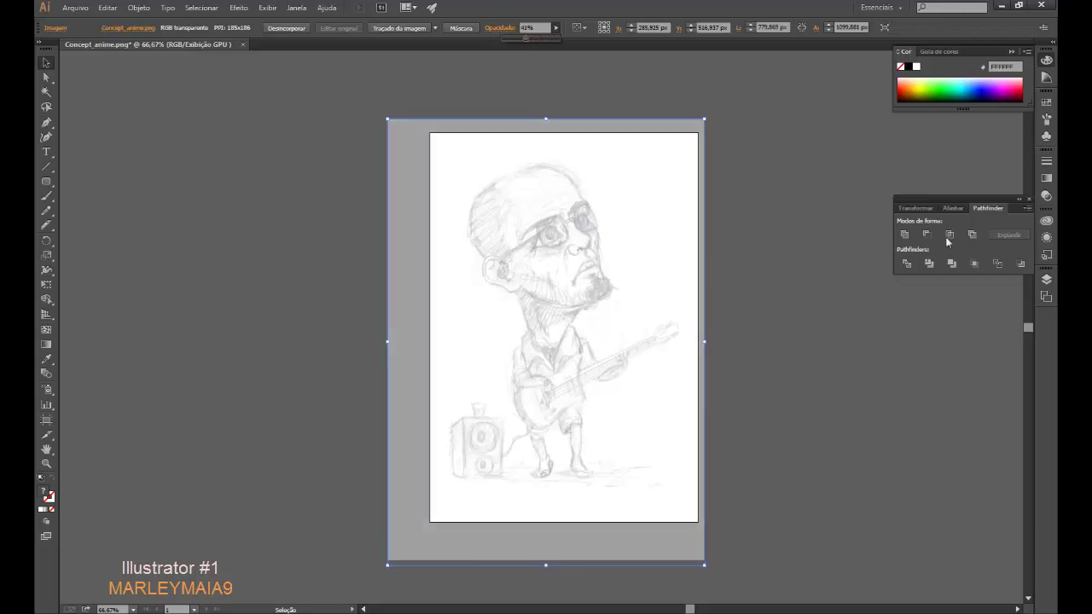
Step: Lock the sketch layer Camada 1 and add an empty Camada 2 above it
{"action": "left_click", "coordinate": [1047, 282]}
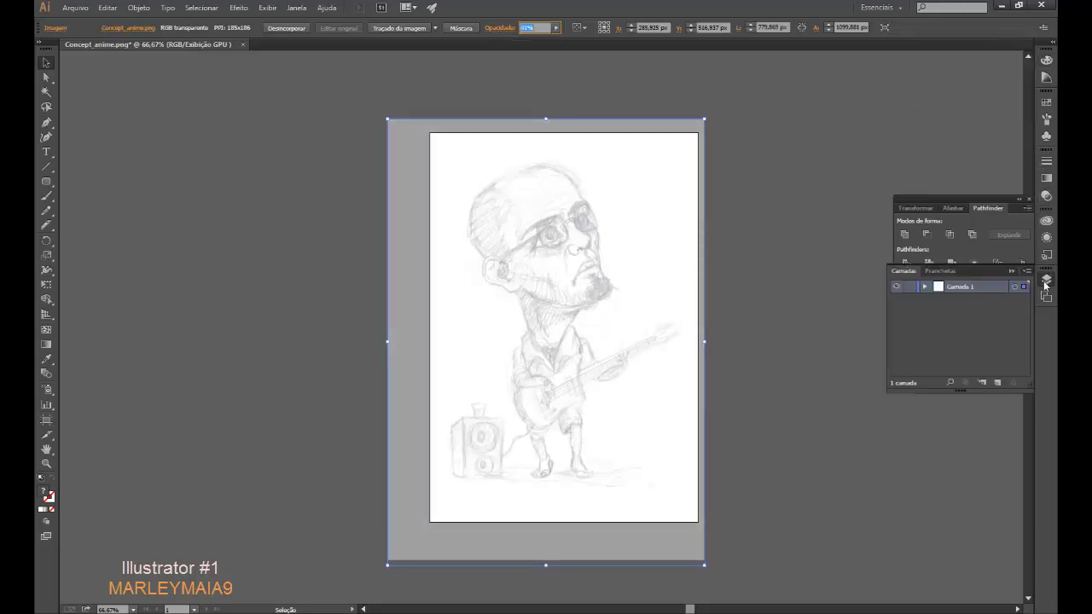
{"action": "left_click", "coordinate": [909, 286]}
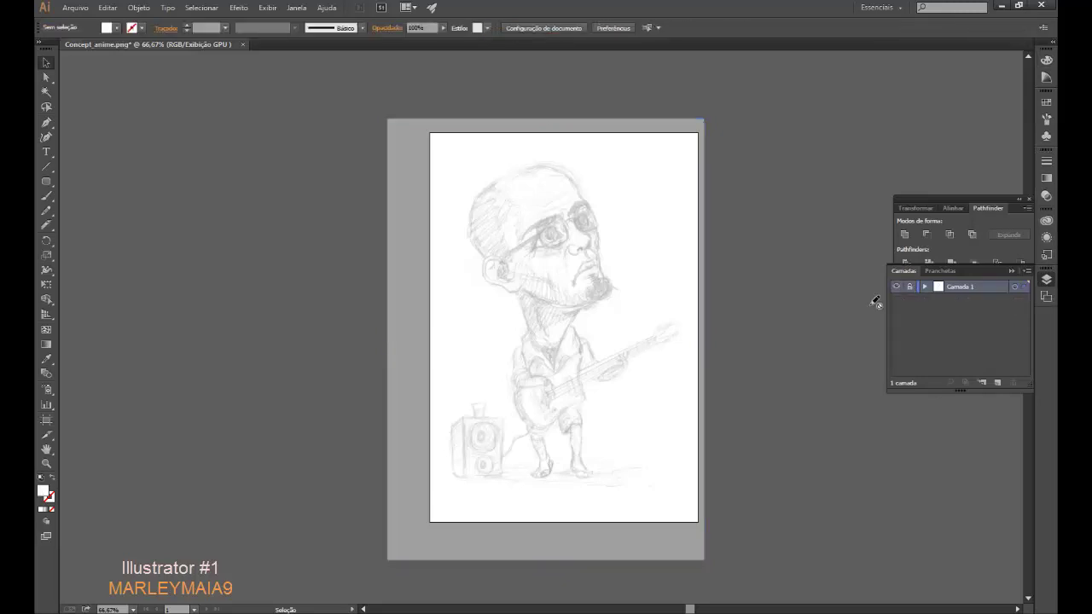
{"action": "left_click", "coordinate": [996, 384]}
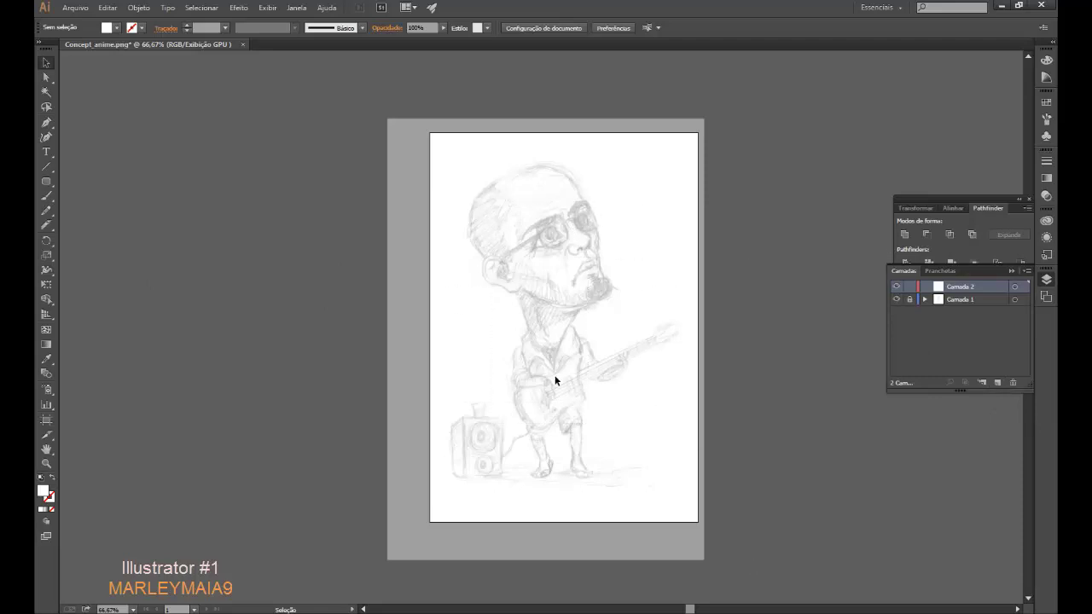
{"action": "left_click", "coordinate": [910, 299]}
Step: Save as Concept_anime.ai, replacing the existing file with default Illustrator options
{"action": "left_click", "coordinate": [75, 8]}
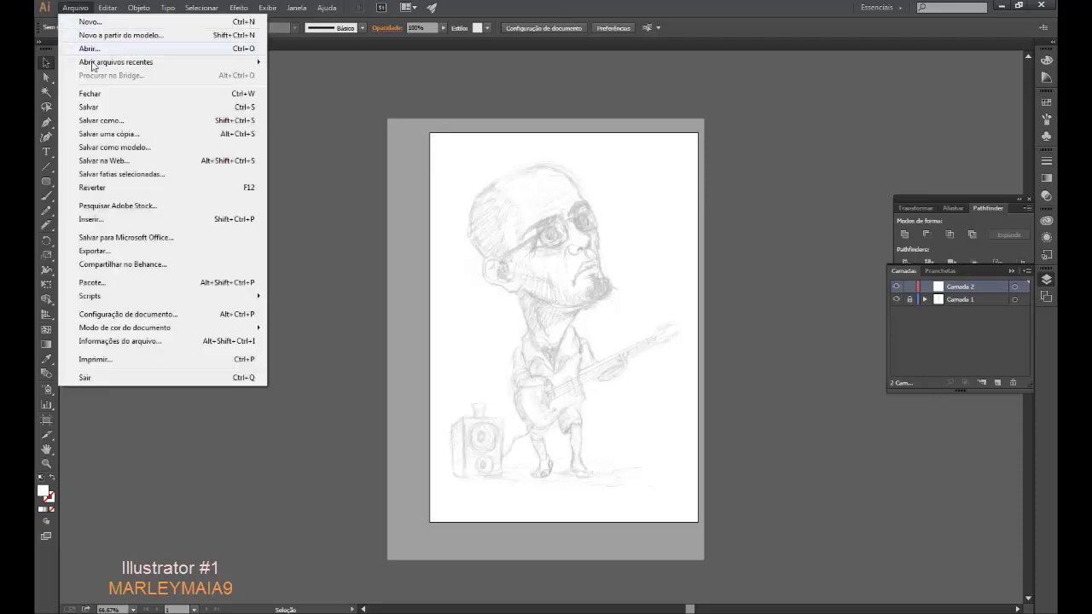
{"action": "left_click", "coordinate": [97, 122]}
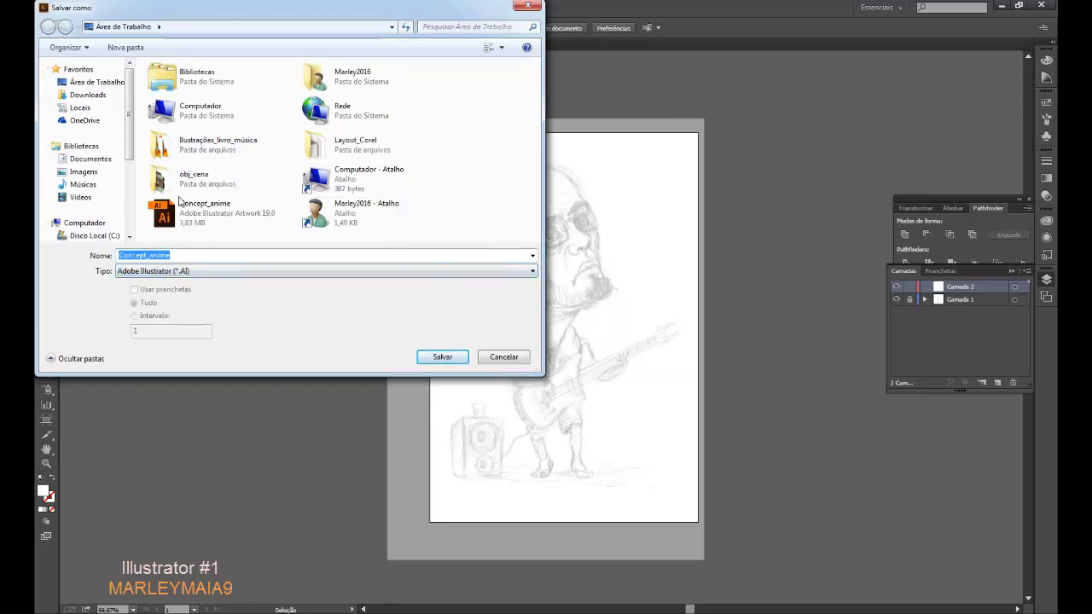
{"action": "left_click", "coordinate": [183, 214]}
{"action": "left_click", "coordinate": [446, 358]}
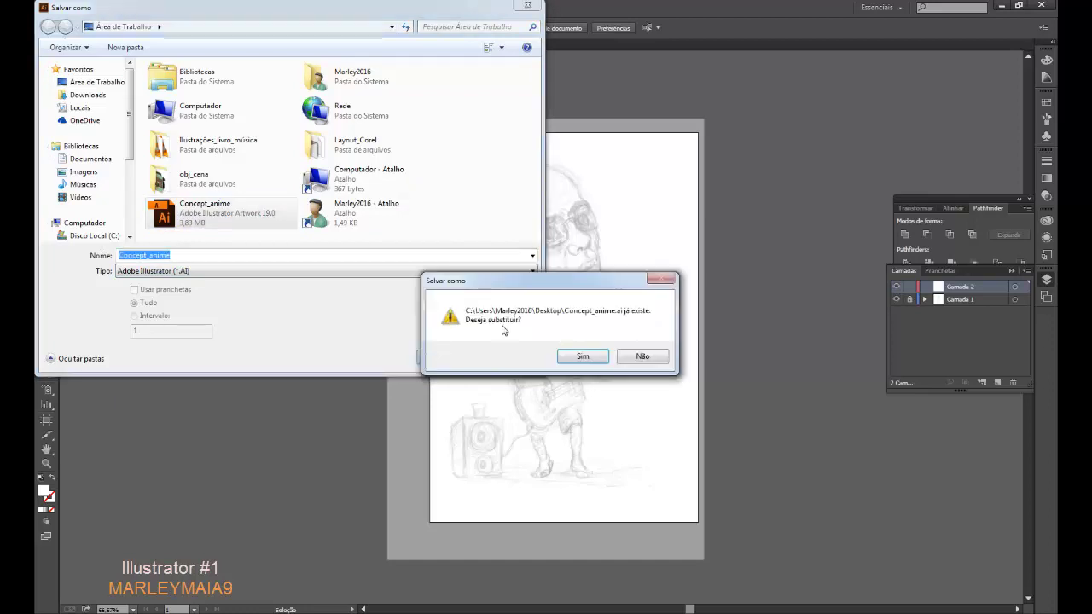
{"action": "left_click", "coordinate": [572, 358]}
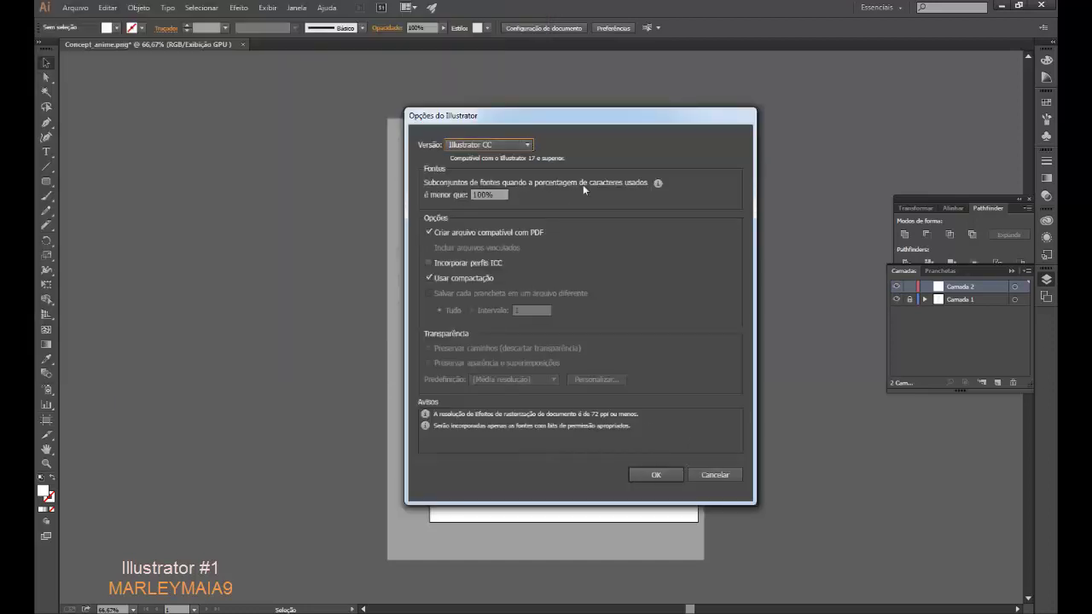
{"action": "left_click", "coordinate": [659, 477]}
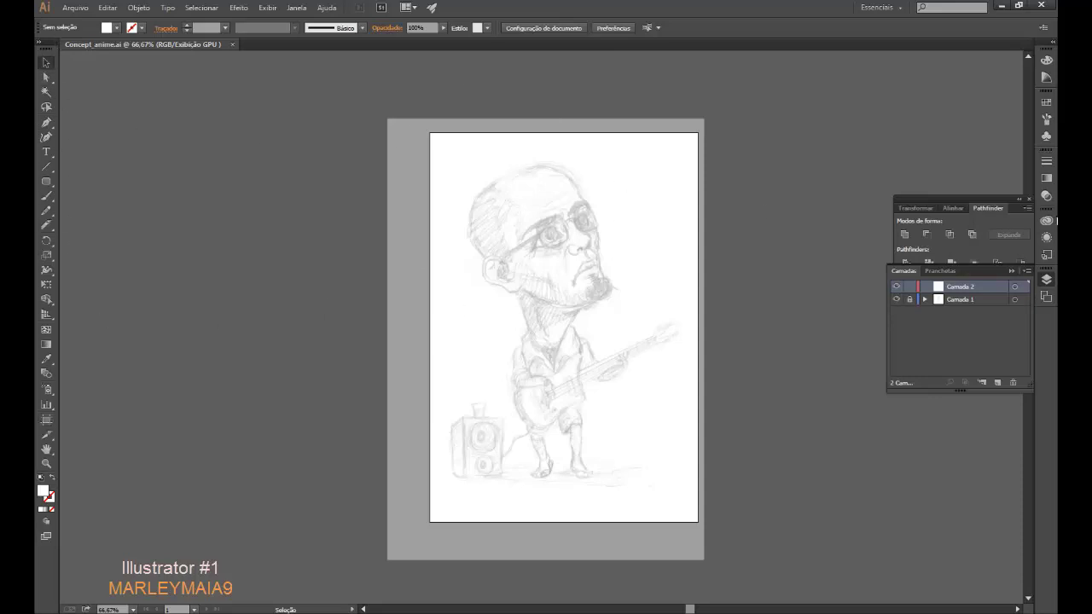
{"action": "mouse_move", "coordinate": [993, 273]}
{"action": "left_mouse_down"}
{"action": "mouse_move", "coordinate": [990, 305]}
{"action": "mouse_move", "coordinate": [992, 289]}
{"action": "left_mouse_up"}
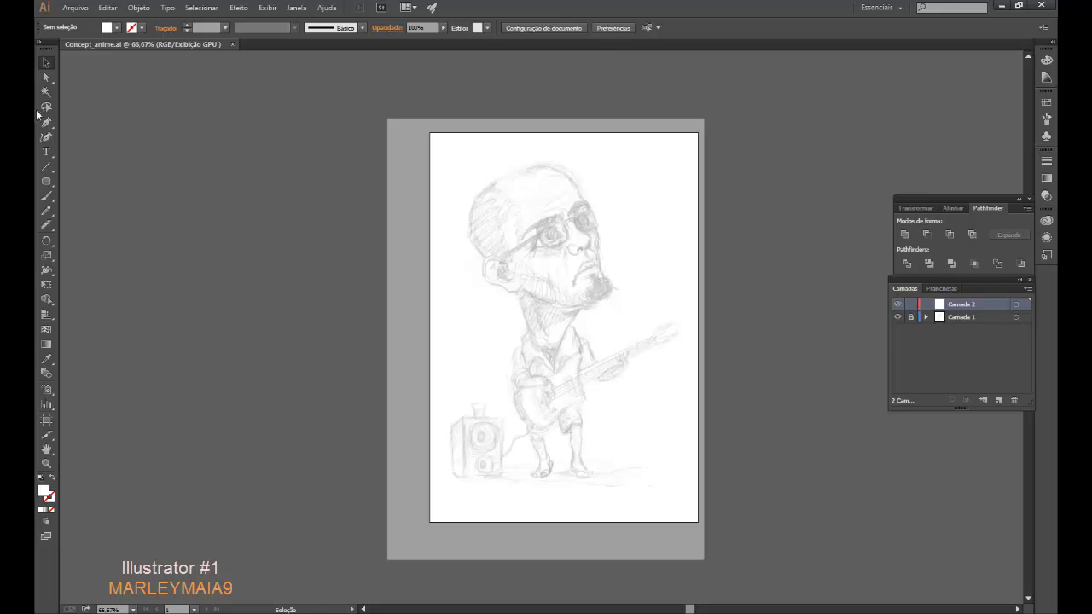
Step: Close Concept_anime.ai and create a new 560 × 960 px portrait document
{"action": "left_click", "coordinate": [231, 45]}
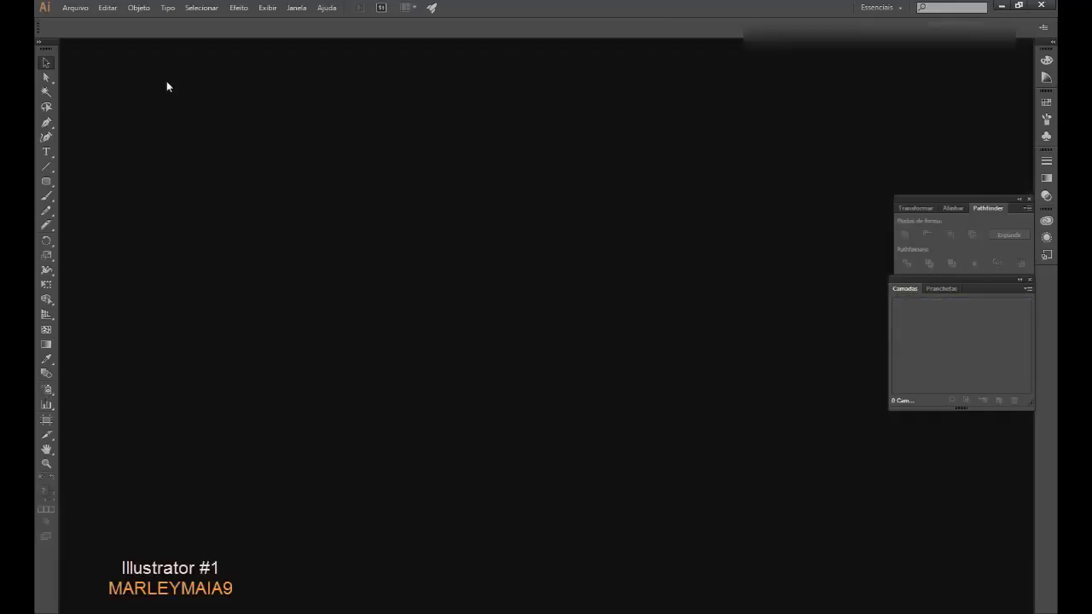
{"action": "left_click", "coordinate": [76, 7]}
{"action": "left_click", "coordinate": [82, 23]}
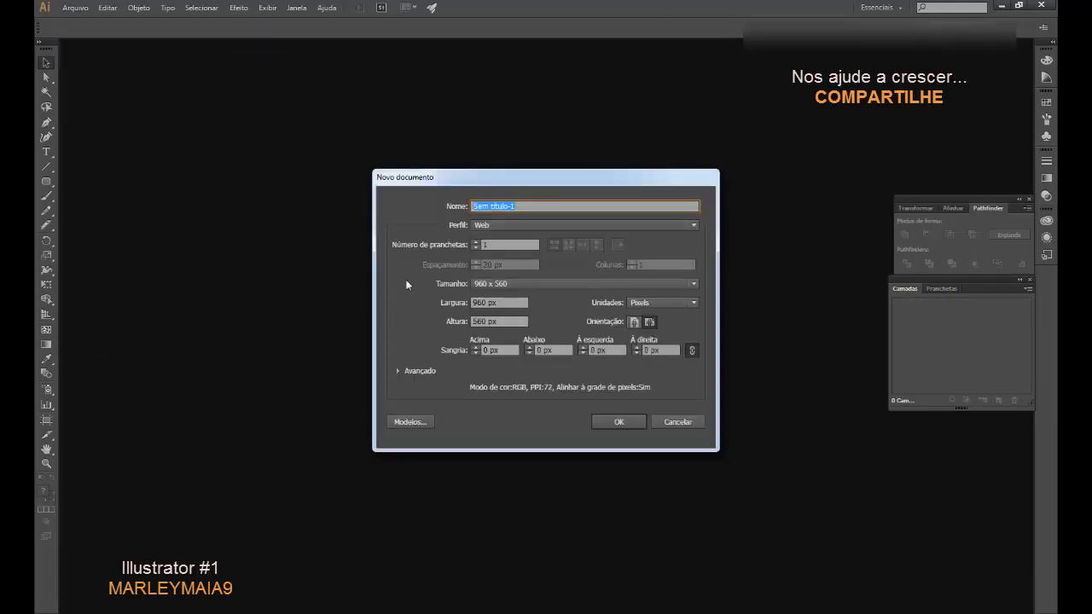
{"action": "left_click", "coordinate": [635, 323]}
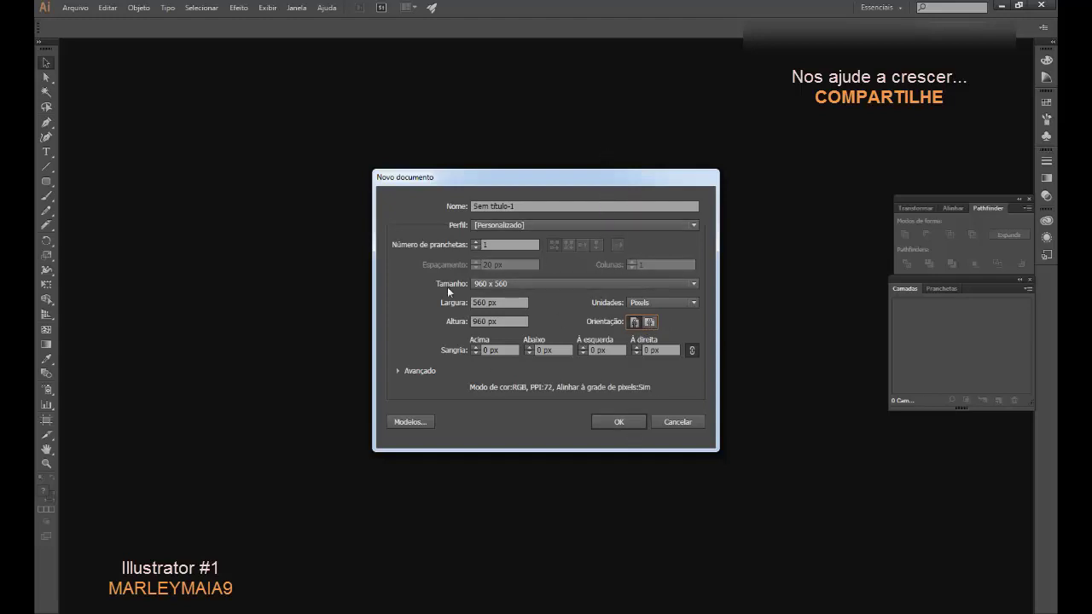
{"action": "left_click", "coordinate": [605, 424]}
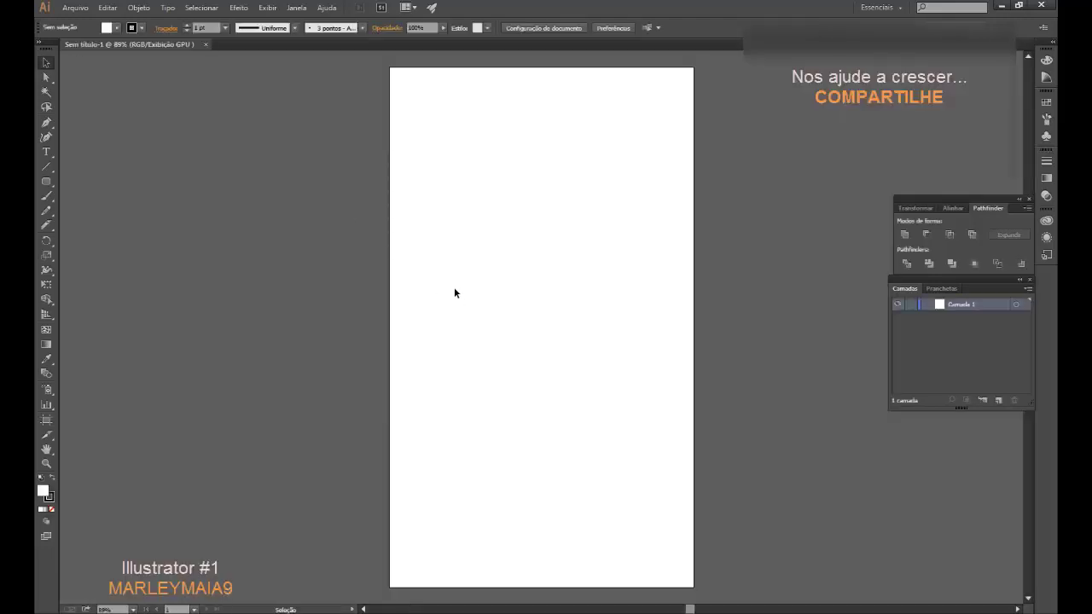
Step: Shorten the artboard by pulling its bottom edge up, then recentre the view
{"action": "key", "text": "shift+o"}
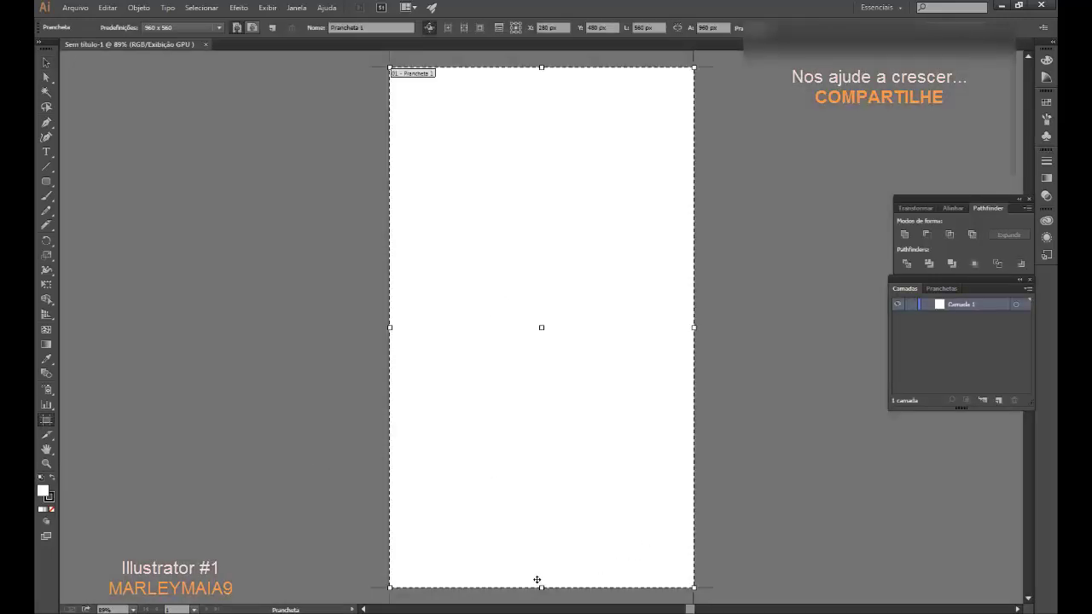
{"action": "left_click_drag", "start_coordinate": [541, 587], "coordinate": [556, 441]}
{"action": "left_click", "coordinate": [45, 65]}
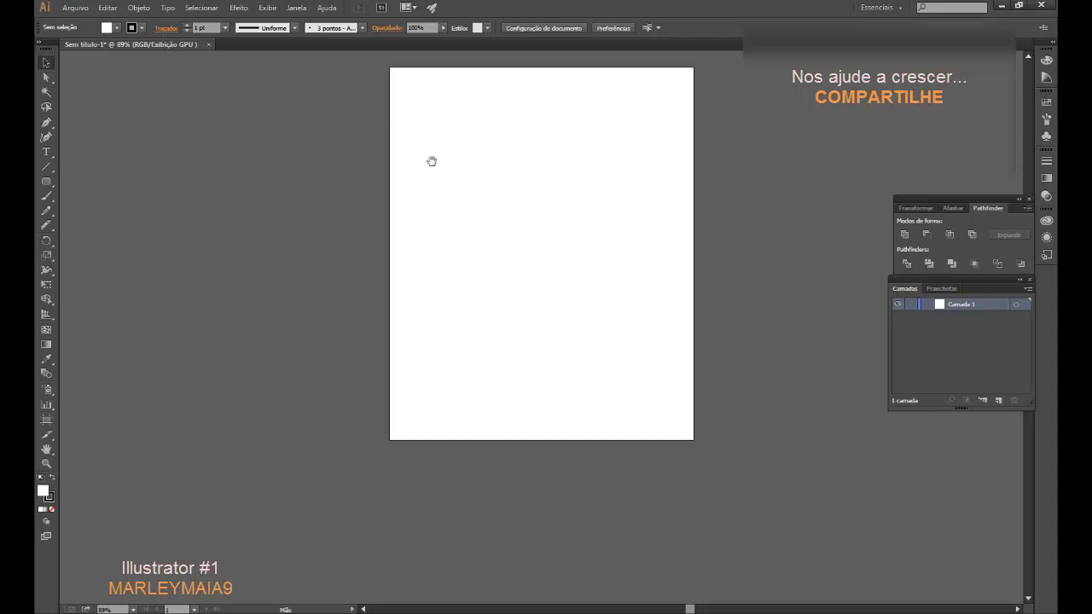
{"action": "mouse_move", "coordinate": [432, 162]}
{"action": "left_mouse_down"}
{"action": "mouse_move", "coordinate": [442, 263]}
{"action": "mouse_move", "coordinate": [497, 290]}
{"action": "mouse_move", "coordinate": [478, 232]}
{"action": "mouse_move", "coordinate": [414, 231]}
{"action": "mouse_move", "coordinate": [418, 220]}
{"action": "mouse_move", "coordinate": [439, 244]}
{"action": "mouse_move", "coordinate": [432, 270]}
{"action": "mouse_move", "coordinate": [473, 245]}
{"action": "left_mouse_up"}
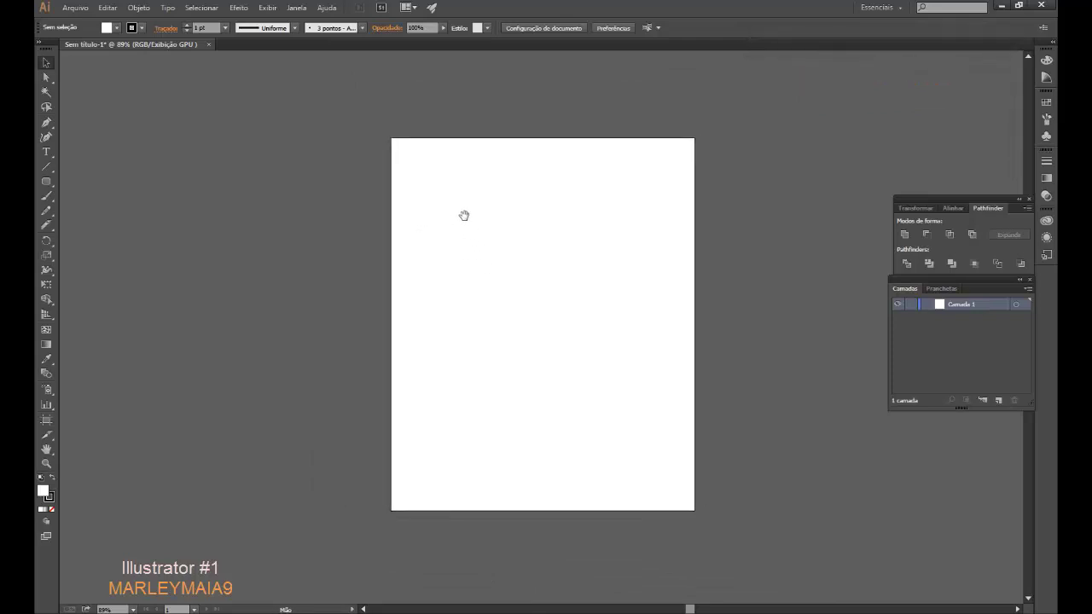
{"action": "mouse_move", "coordinate": [464, 216]}
{"action": "left_mouse_down"}
{"action": "mouse_move", "coordinate": [441, 219]}
{"action": "mouse_move", "coordinate": [480, 222]}
{"action": "mouse_move", "coordinate": [466, 197]}
{"action": "mouse_move", "coordinate": [484, 198]}
{"action": "left_mouse_up"}
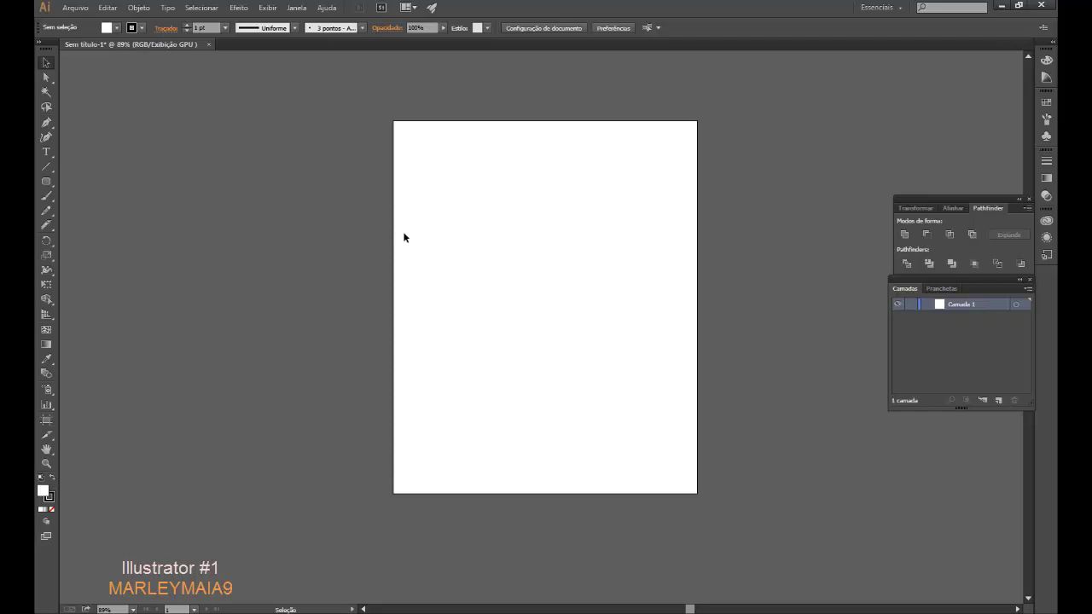
{"action": "left_click", "coordinate": [47, 123]}
{"action": "left_click", "coordinate": [539, 155]}
{"action": "left_click", "coordinate": [468, 304]}
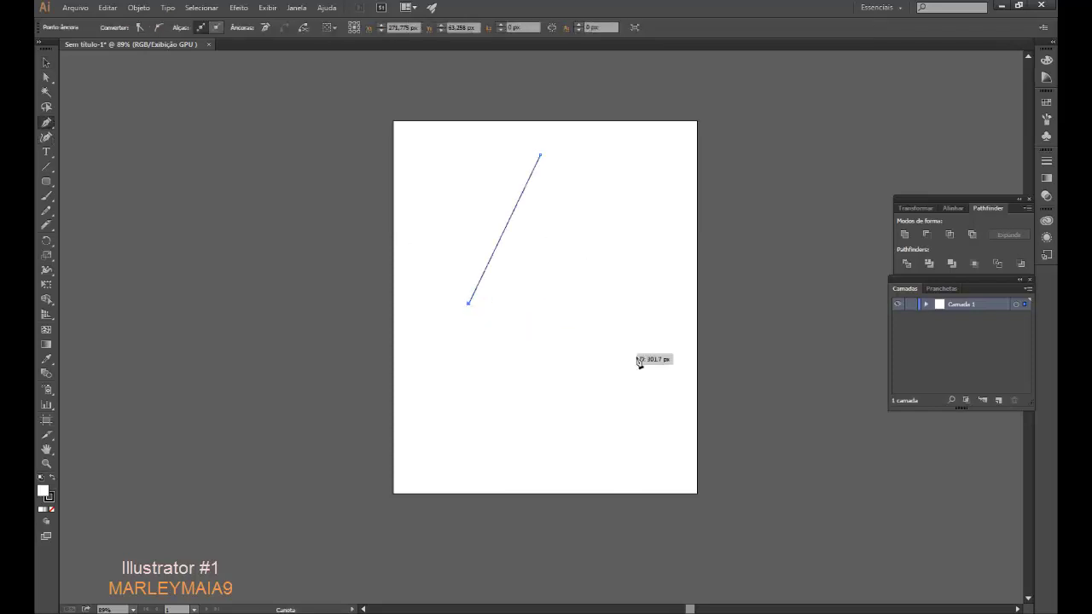
{"action": "left_click", "coordinate": [651, 358]}
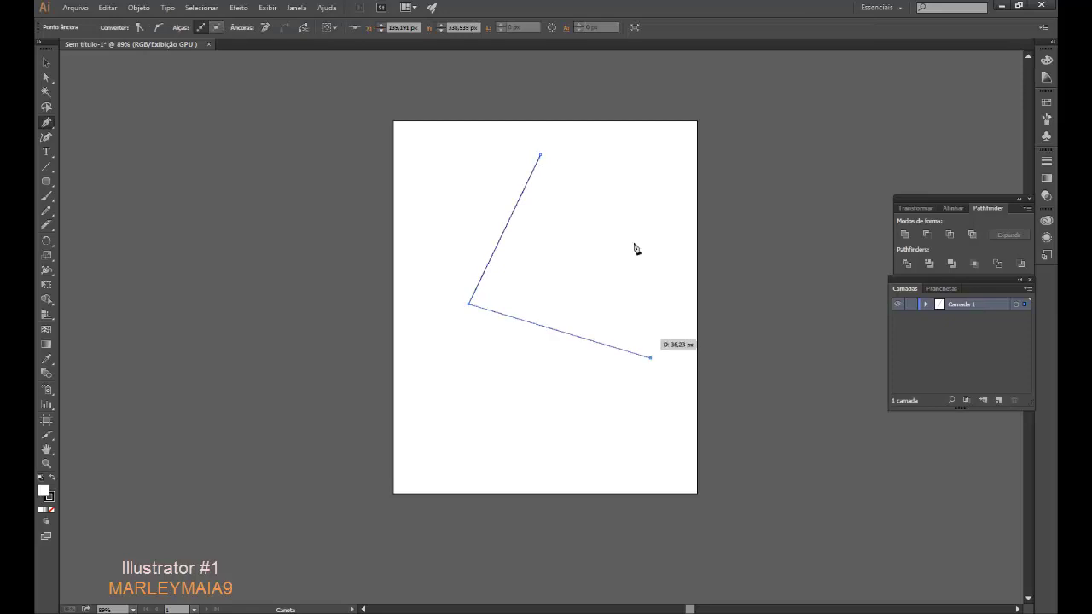
{"action": "left_click", "coordinate": [540, 157]}
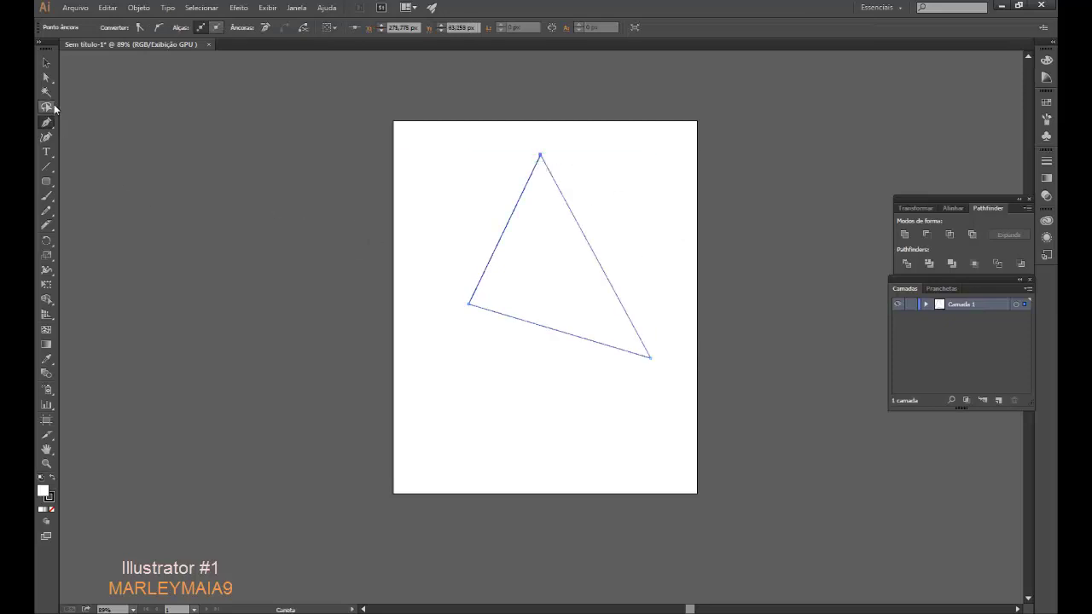
{"action": "left_click", "coordinate": [46, 77]}
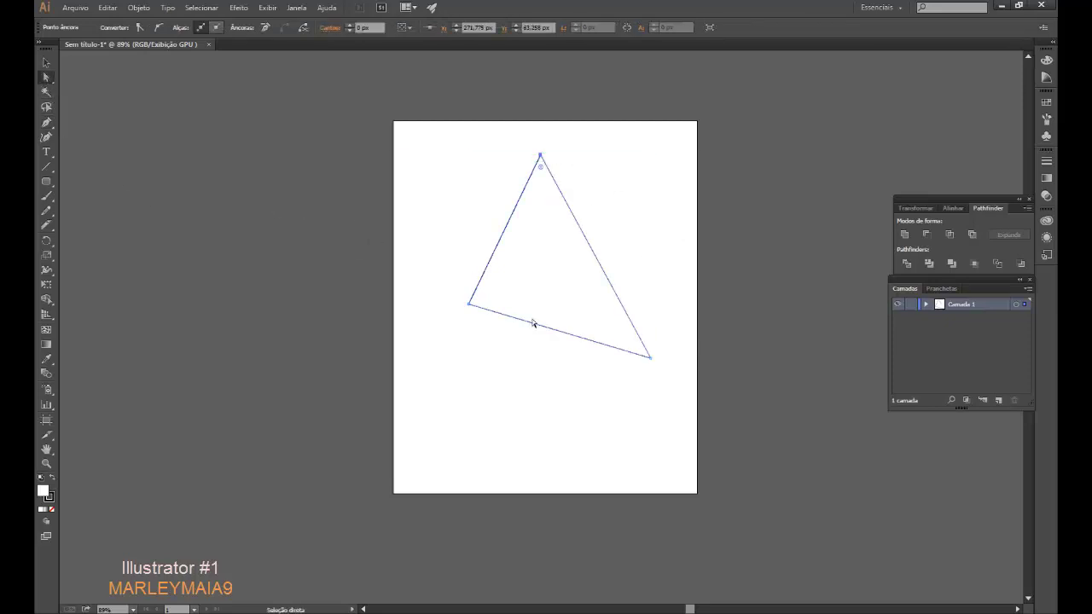
{"action": "left_click", "coordinate": [453, 322]}
{"action": "left_click", "coordinate": [469, 306]}
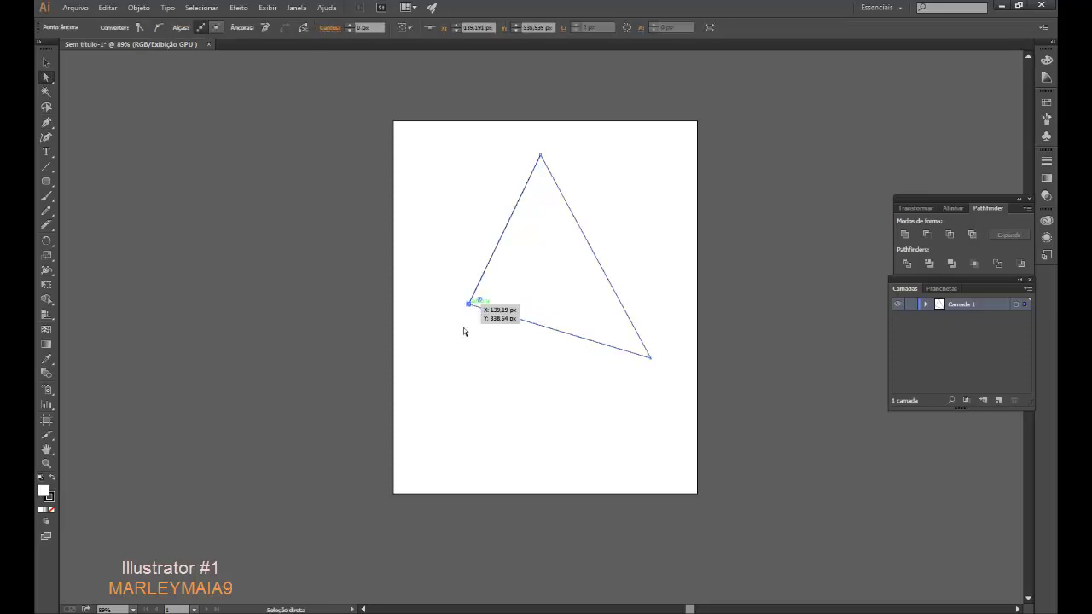
{"action": "left_click_drag", "start_coordinate": [468, 305], "coordinate": [429, 342]}
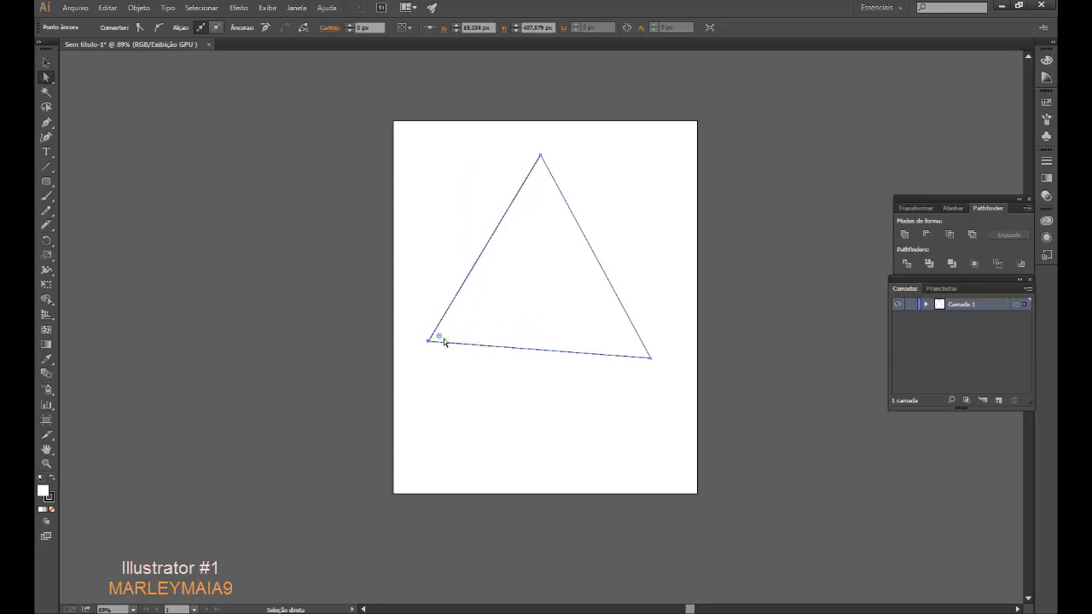
{"action": "mouse_move", "coordinate": [440, 336]}
{"action": "left_mouse_down"}
{"action": "mouse_move", "coordinate": [465, 334]}
{"action": "mouse_move", "coordinate": [508, 301]}
{"action": "left_mouse_up"}
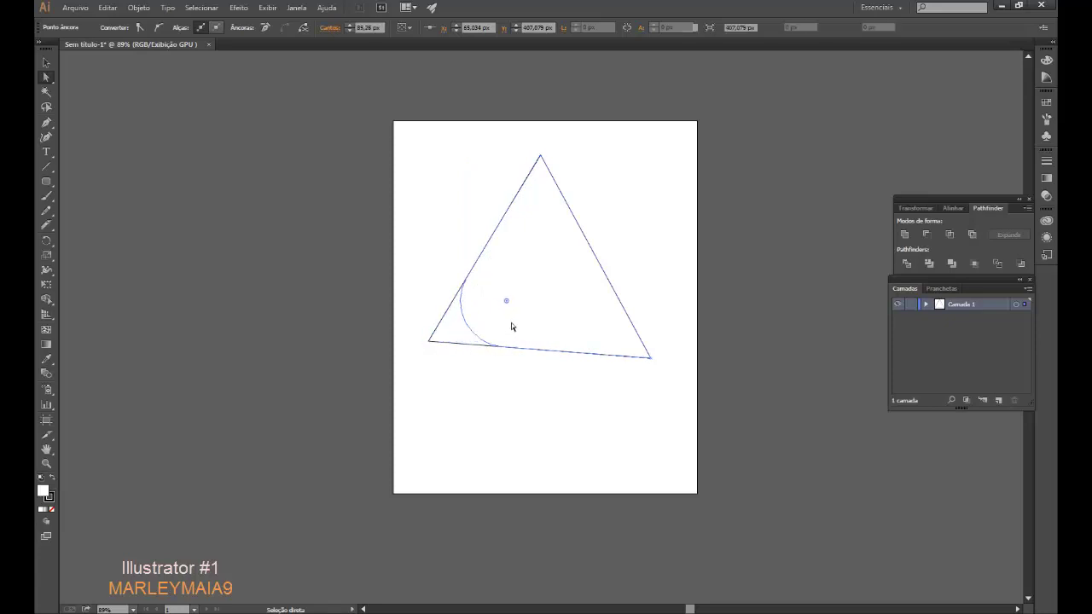
{"action": "left_click", "coordinate": [540, 156]}
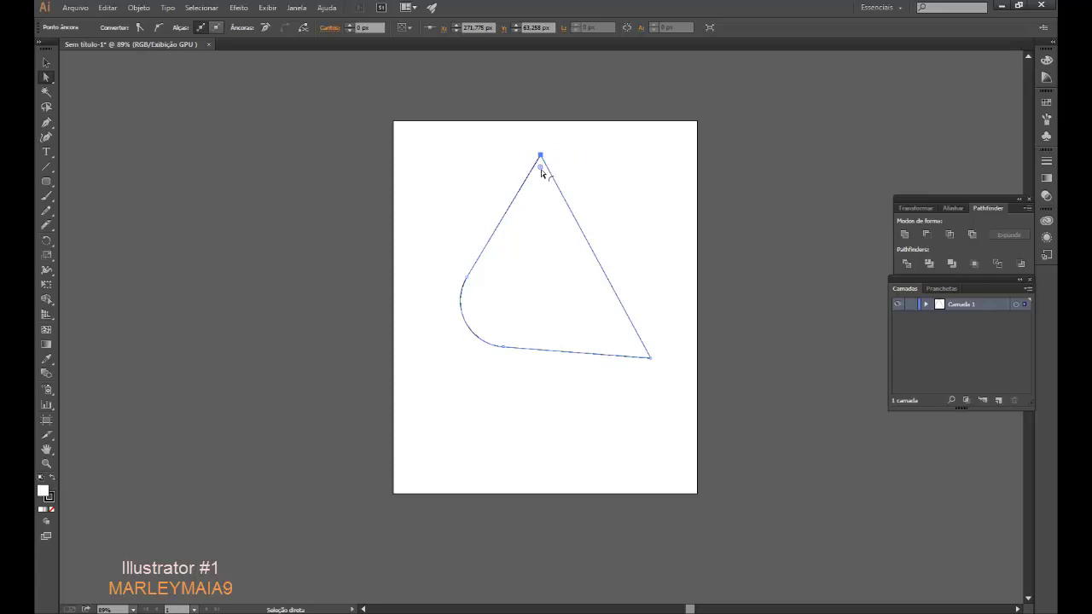
{"action": "left_click_drag", "start_coordinate": [541, 173], "coordinate": [539, 219]}
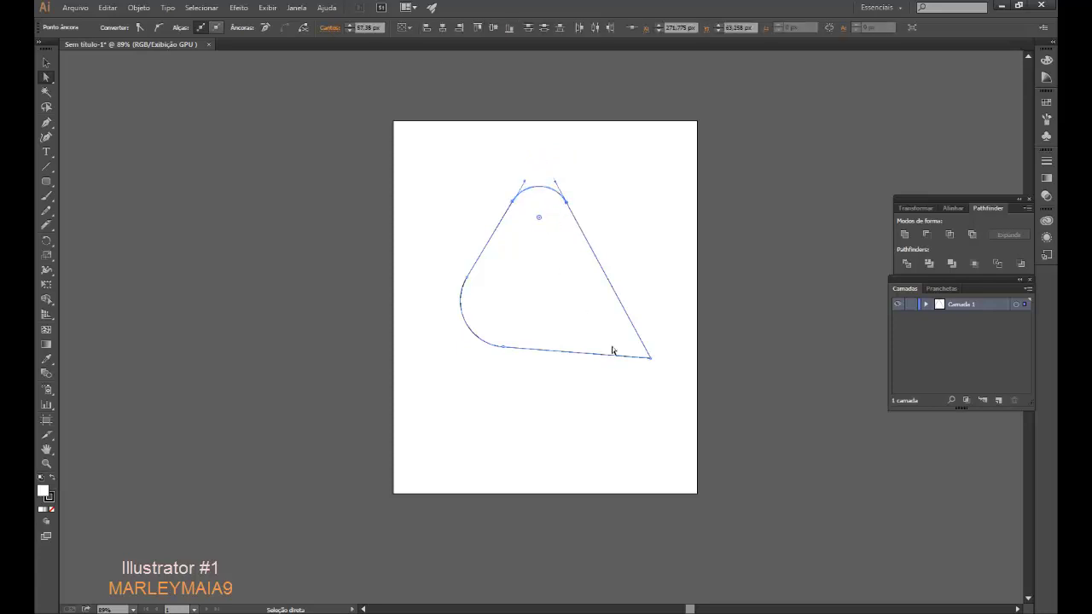
{"action": "left_click", "coordinate": [649, 358]}
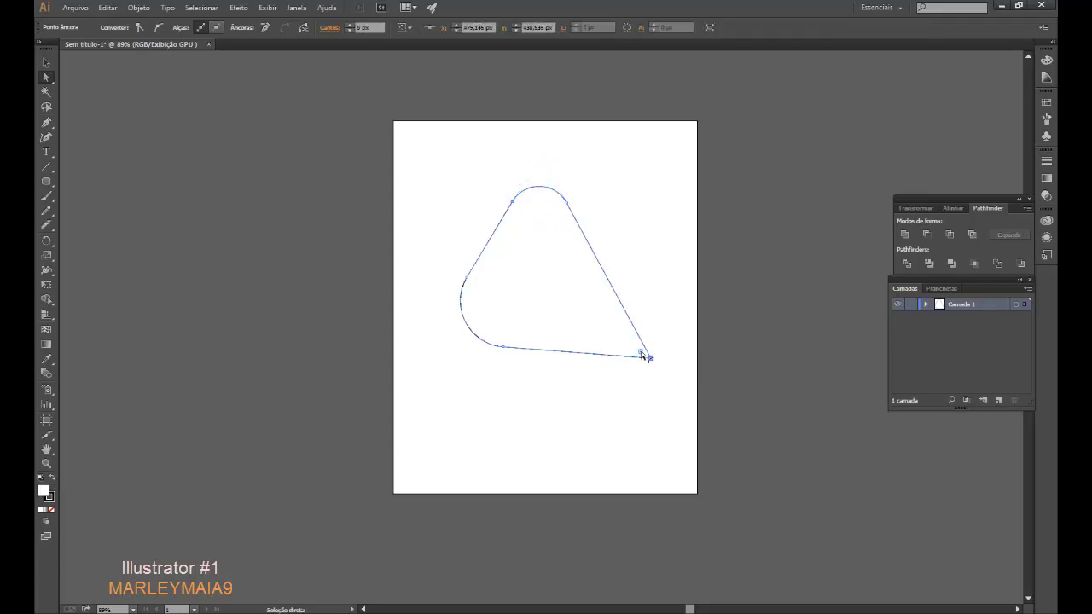
{"action": "mouse_move", "coordinate": [636, 346]}
{"action": "left_mouse_down"}
{"action": "mouse_move", "coordinate": [595, 336]}
{"action": "mouse_move", "coordinate": [574, 309]}
{"action": "left_mouse_up"}
{"action": "left_click", "coordinate": [588, 418]}
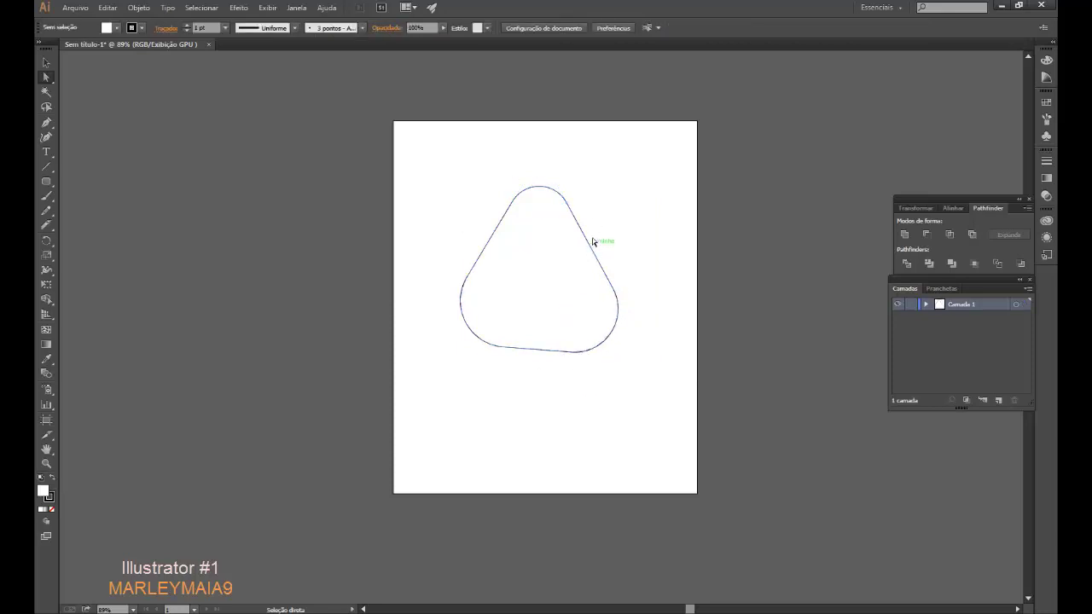
{"action": "left_click", "coordinate": [588, 247]}
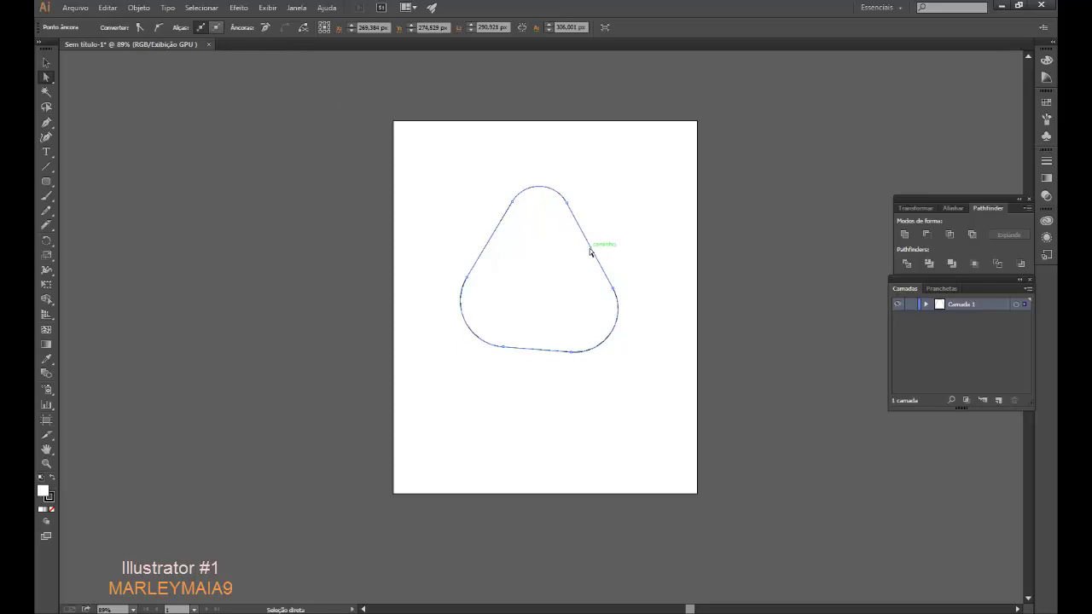
{"action": "left_click_drag", "start_coordinate": [591, 246], "coordinate": [598, 241]}
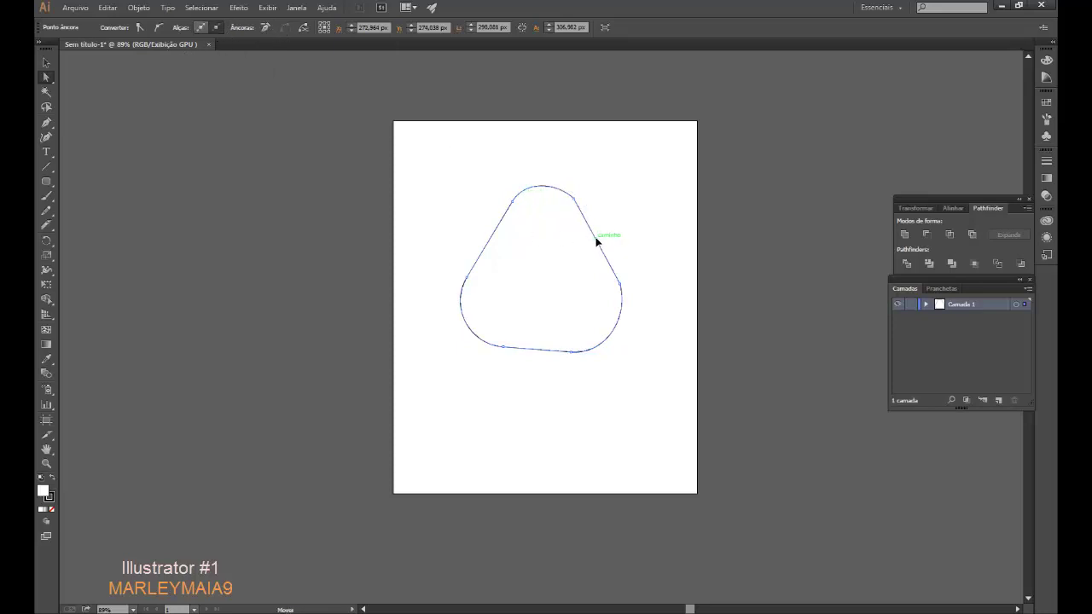
{"action": "left_click_drag", "start_coordinate": [597, 243], "coordinate": [621, 227]}
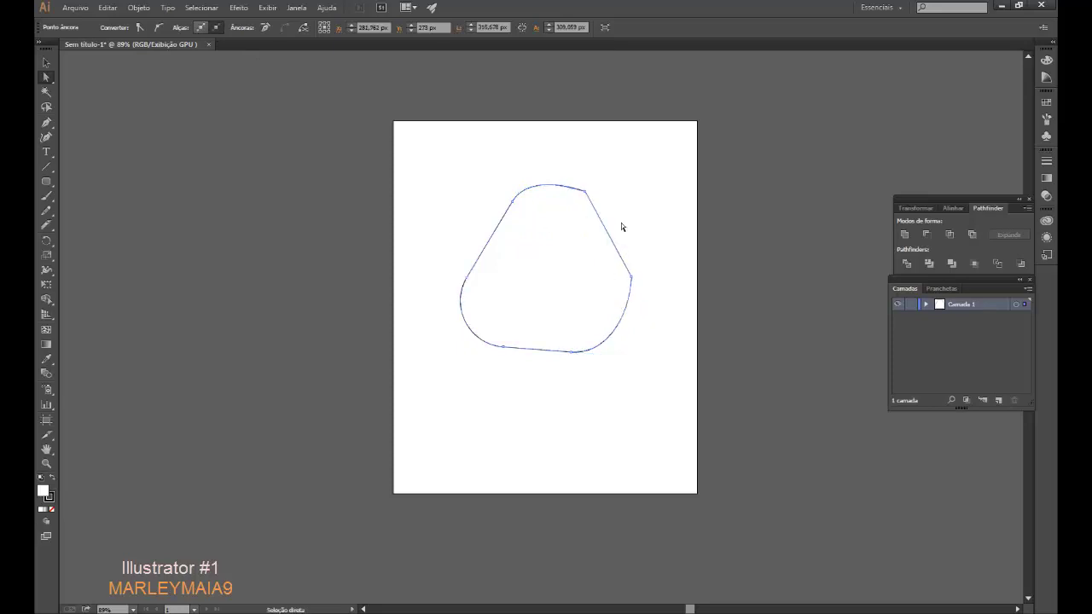
{"action": "left_click", "coordinate": [585, 190]}
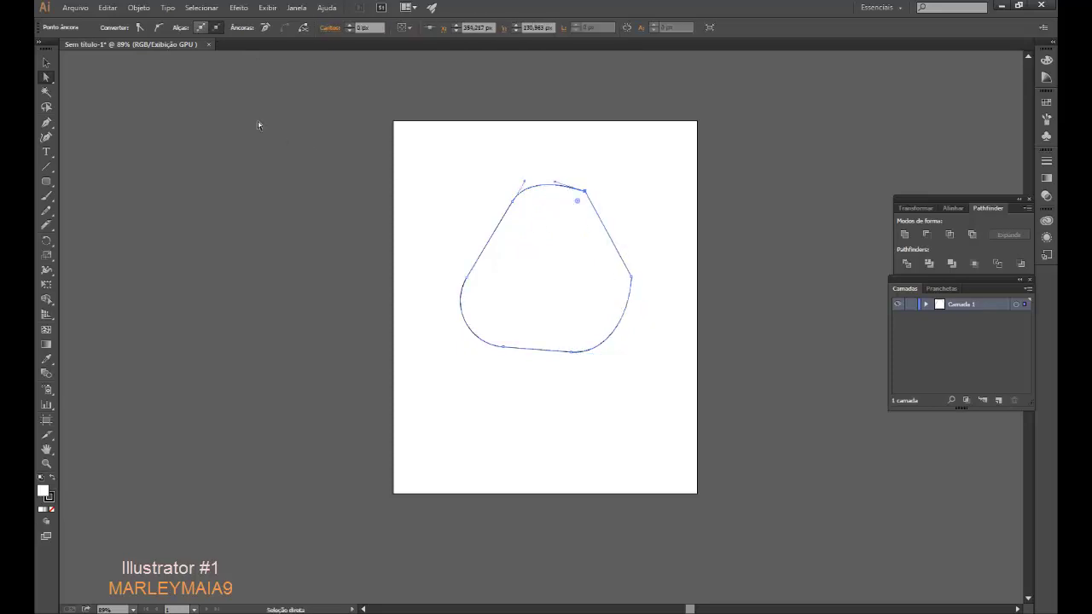
{"action": "left_click", "coordinate": [159, 28]}
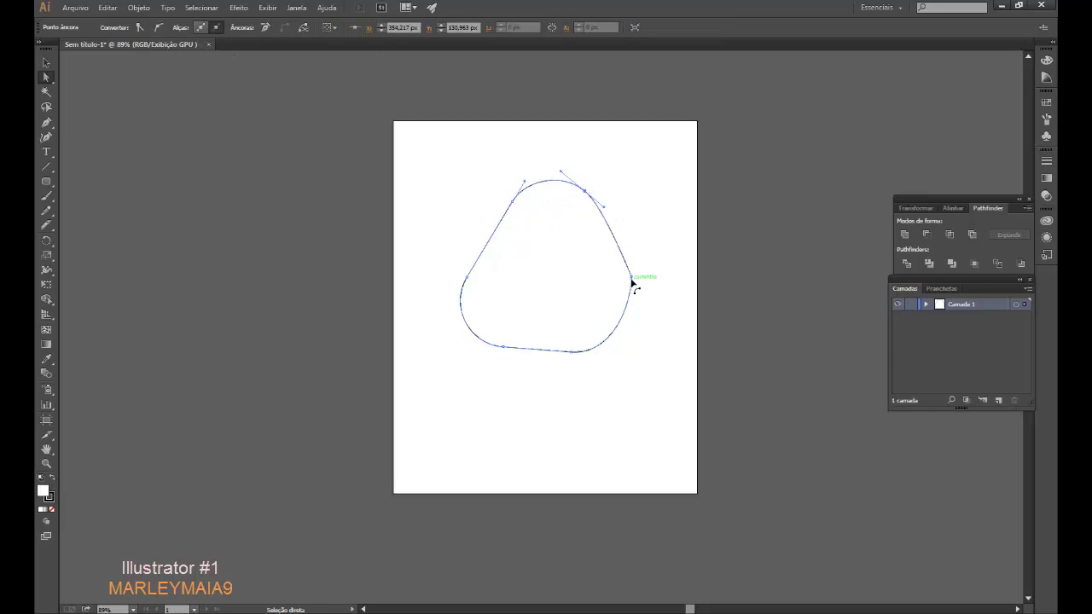
{"action": "left_click", "coordinate": [630, 278]}
{"action": "left_click", "coordinate": [159, 28]}
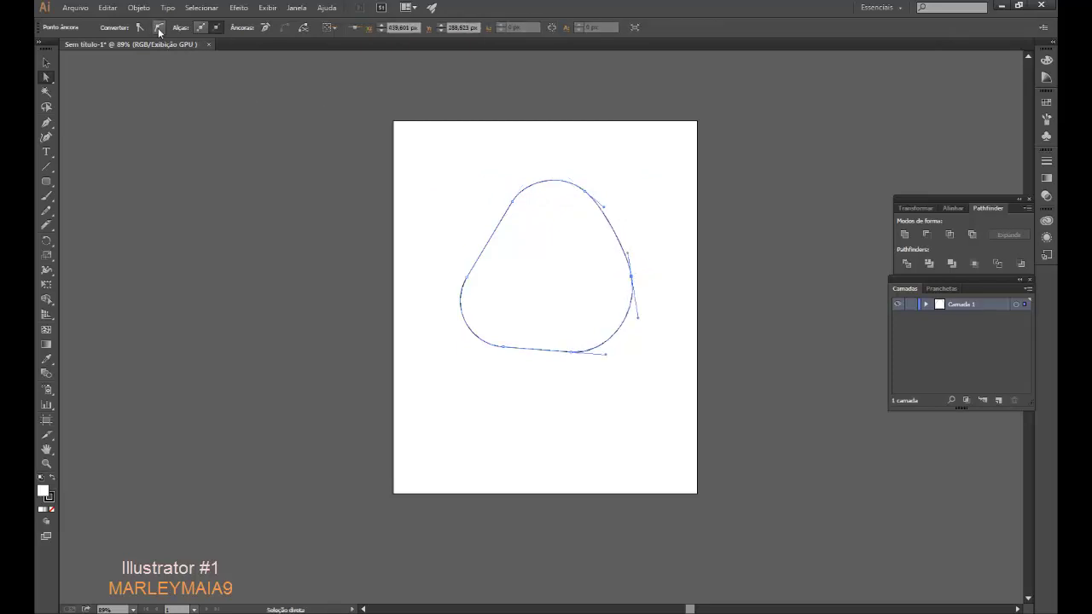
{"action": "left_click_drag", "start_coordinate": [50, 75], "coordinate": [94, 94]}
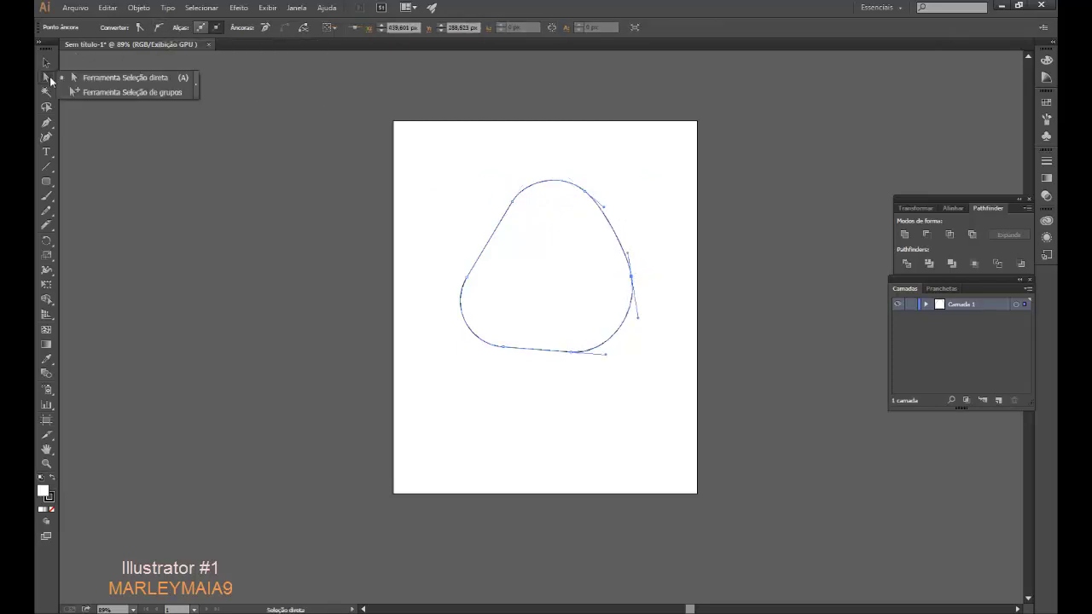
{"action": "left_click", "coordinate": [609, 226]}
{"action": "mouse_move", "coordinate": [609, 226]}
{"action": "left_mouse_down"}
{"action": "mouse_move", "coordinate": [629, 231]}
{"action": "mouse_move", "coordinate": [529, 267]}
{"action": "left_mouse_up"}
{"action": "left_click", "coordinate": [362, 202]}
{"action": "left_click_drag", "start_coordinate": [362, 203], "coordinate": [590, 390]}
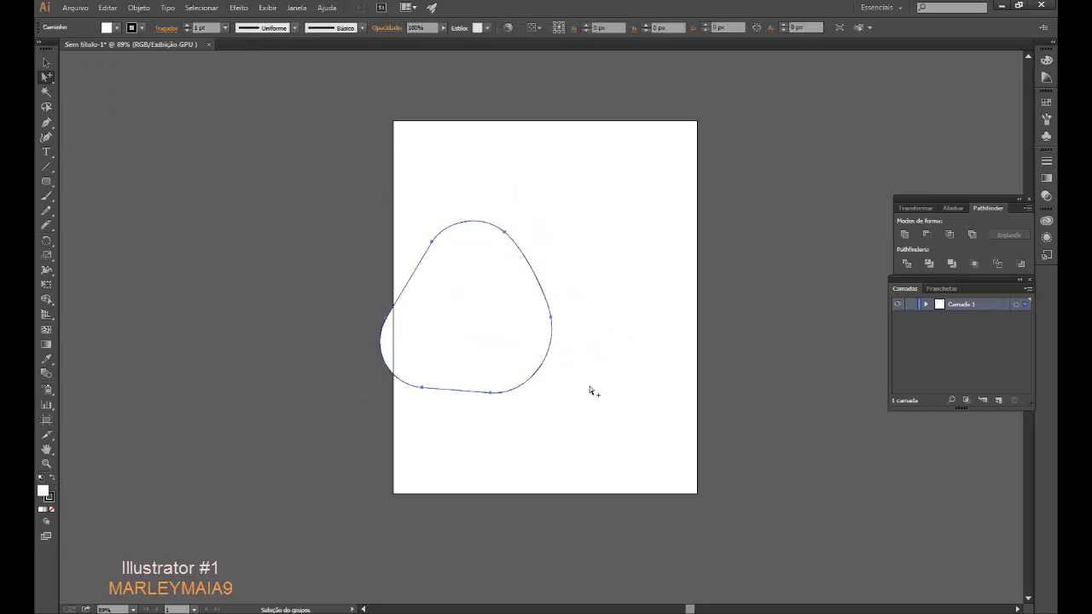
{"action": "key", "text": "Delete"}
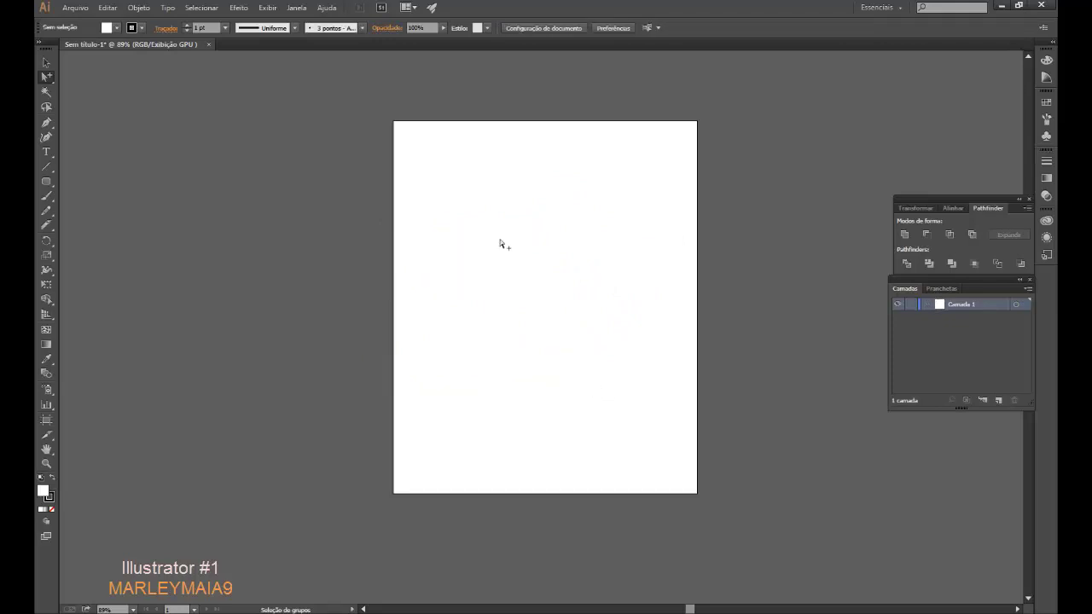
Step: Draw a closed angular four-point path with the Pen tool, then delete it
{"action": "left_click", "coordinate": [46, 125]}
{"action": "left_click", "coordinate": [609, 155]}
{"action": "left_click", "coordinate": [460, 223]}
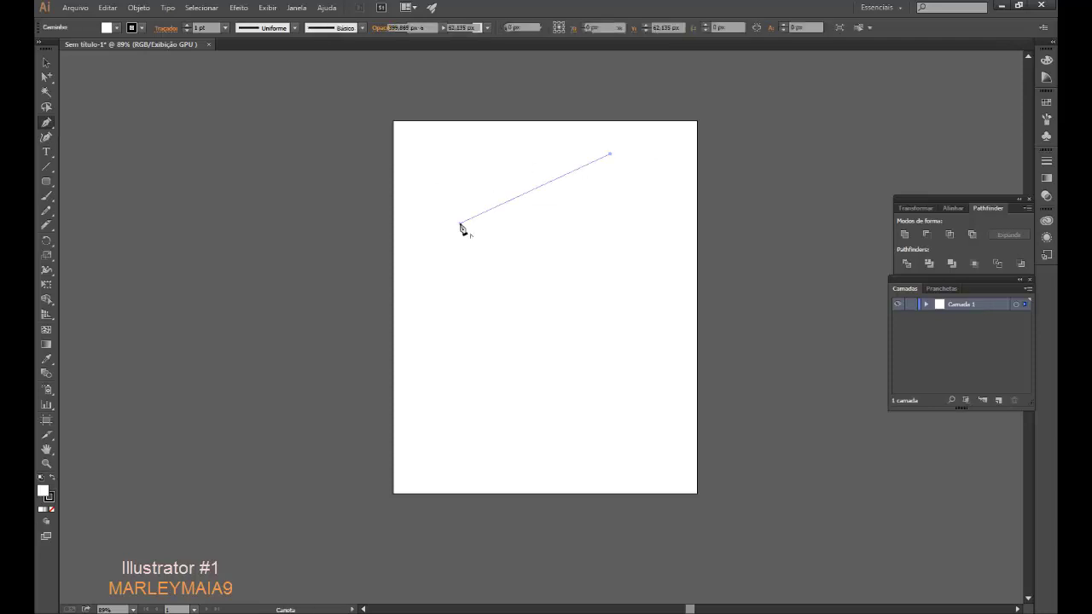
{"action": "left_click", "coordinate": [510, 320]}
{"action": "left_click", "coordinate": [607, 314]}
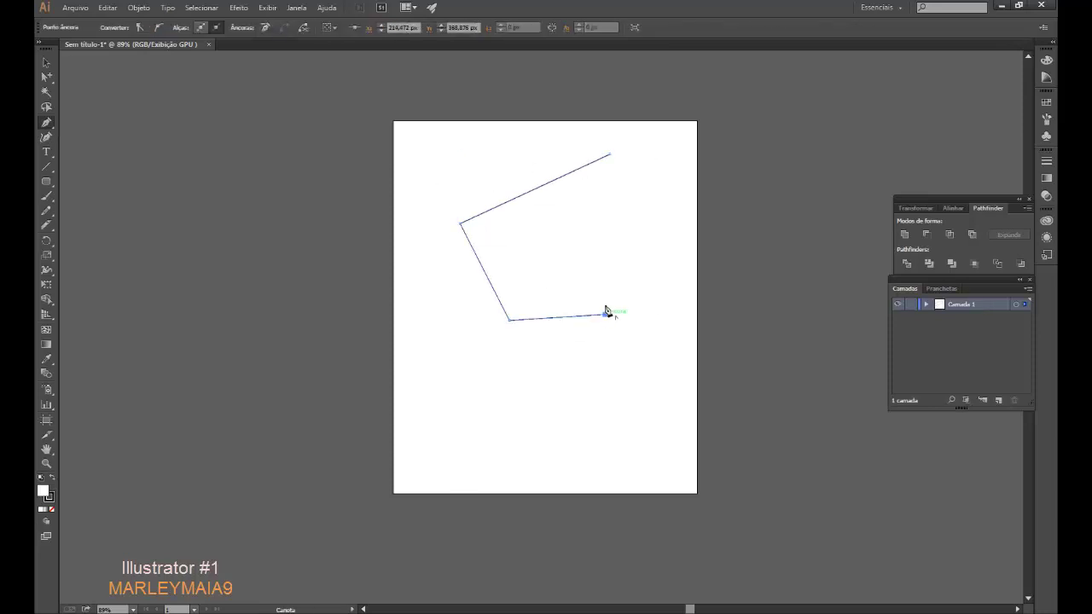
{"action": "left_click", "coordinate": [609, 155]}
{"action": "key", "text": "Delete"}
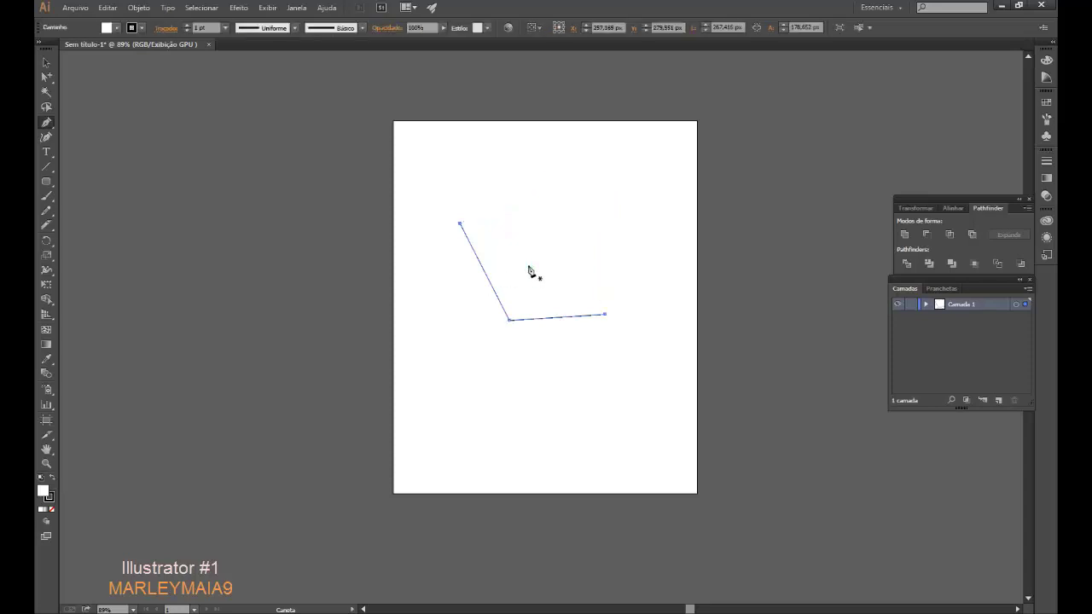
Step: Pen-draw a closed teardrop with a curved left side, removing the stray anchor
{"action": "left_click", "coordinate": [620, 140]}
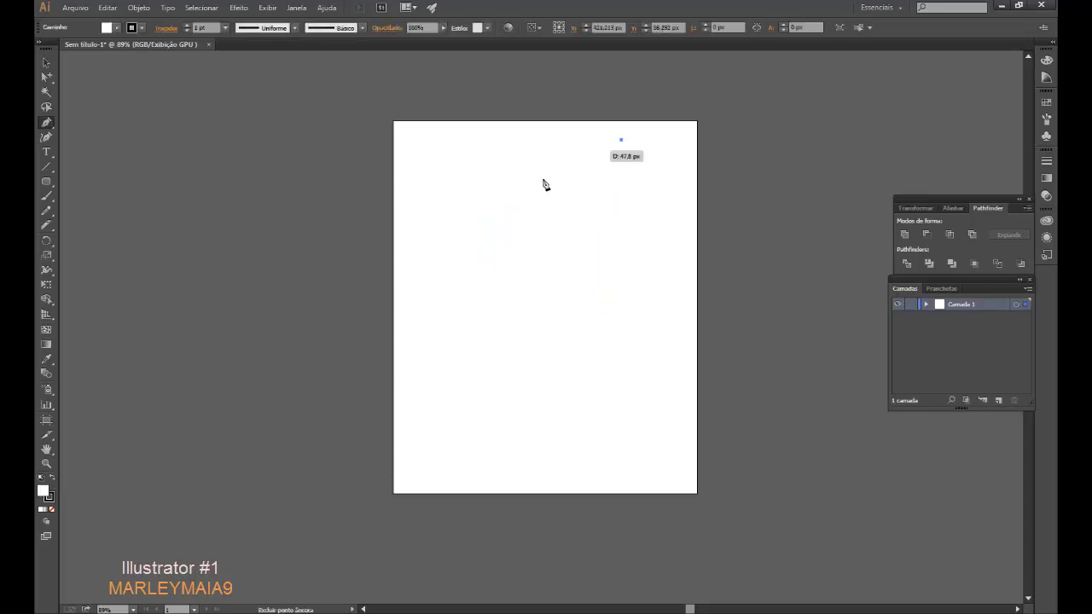
{"action": "left_click", "coordinate": [434, 344]}
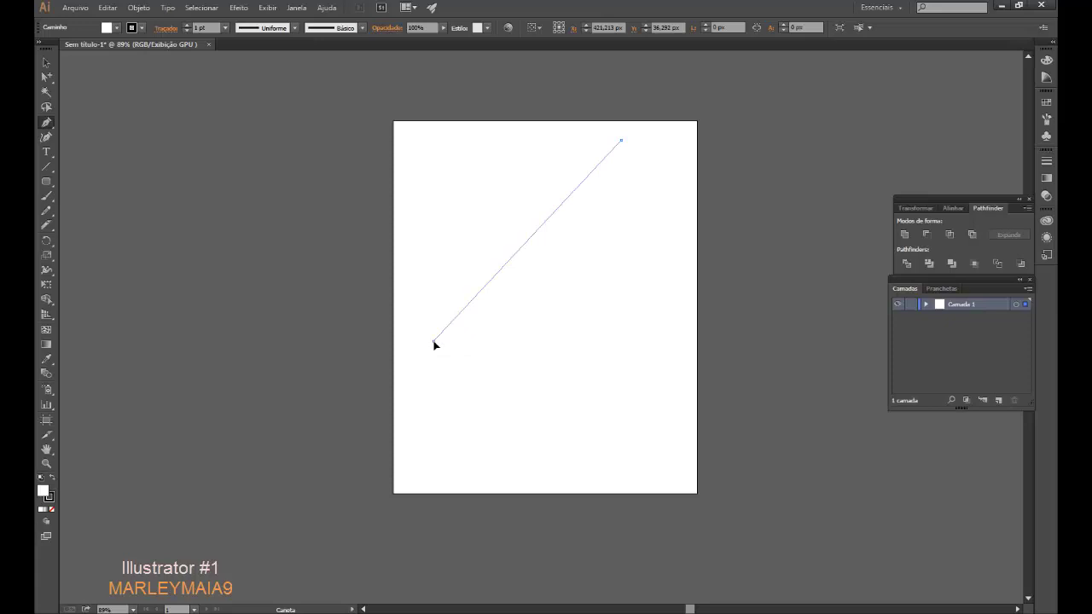
{"action": "left_click_drag", "start_coordinate": [434, 344], "coordinate": [559, 555]}
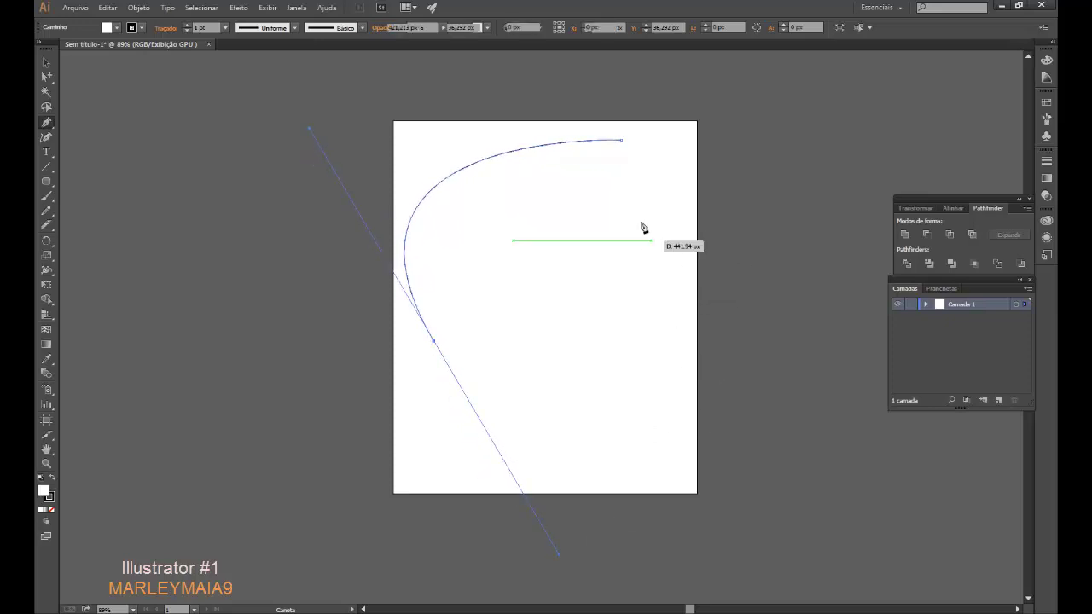
{"action": "left_click", "coordinate": [621, 141]}
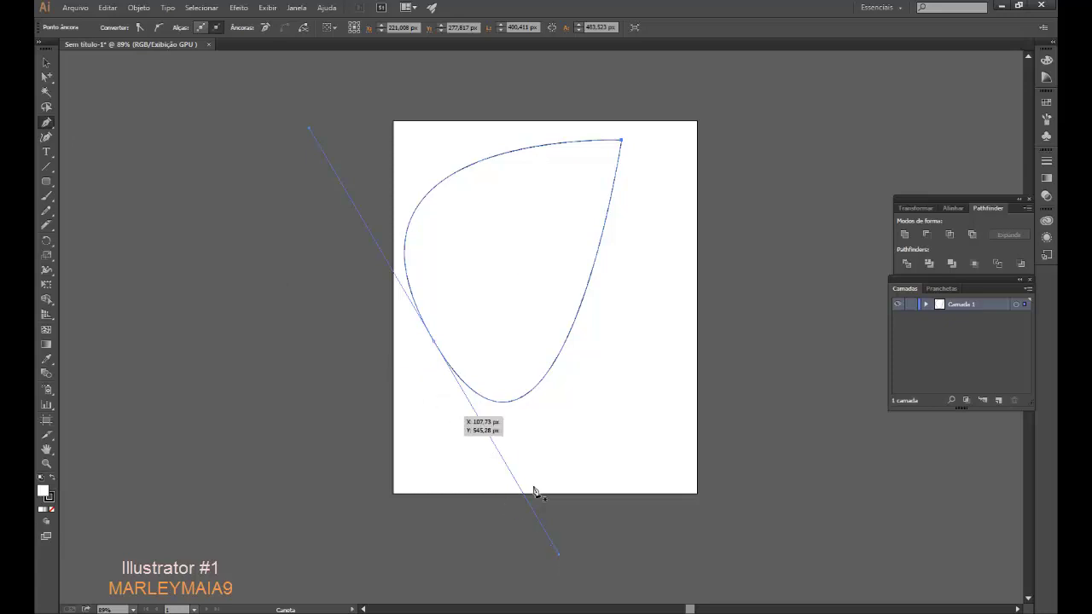
{"action": "left_click_drag", "start_coordinate": [559, 554], "coordinate": [559, 517]}
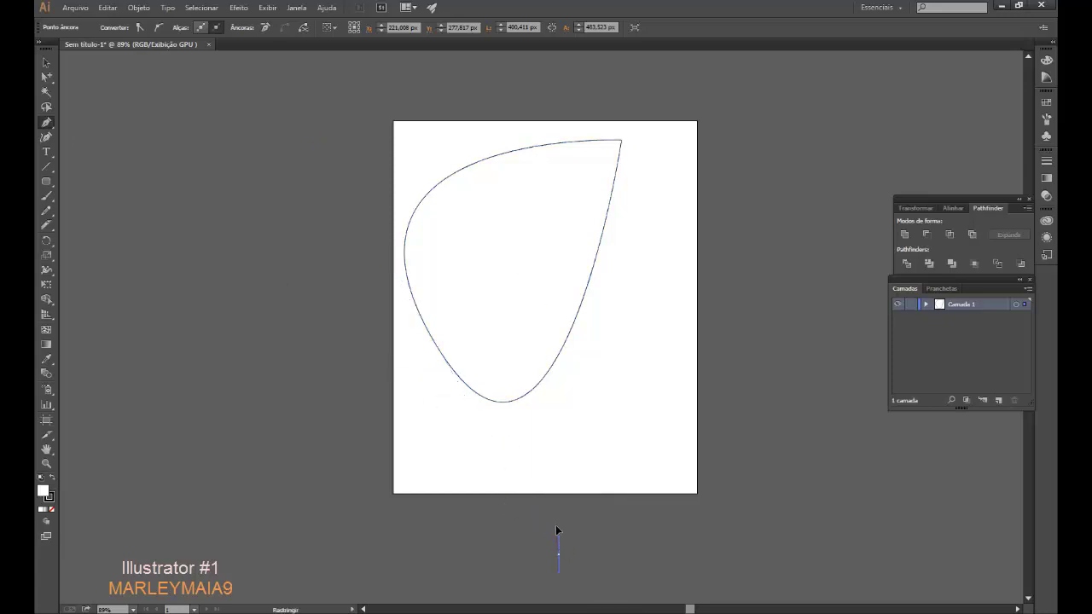
{"action": "key", "text": "Delete"}
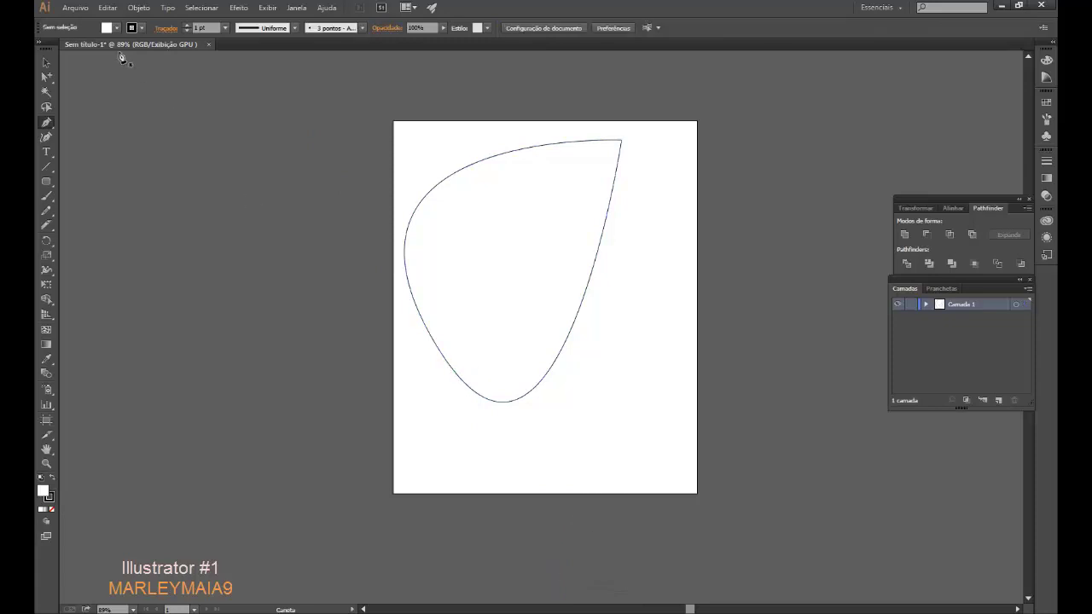
Step: Reshape the teardrop's left curve by moving its anchor and dragging its handles
{"action": "left_click", "coordinate": [48, 76]}
{"action": "left_click_drag", "start_coordinate": [51, 79], "coordinate": [72, 75]}
{"action": "left_click", "coordinate": [433, 341]}
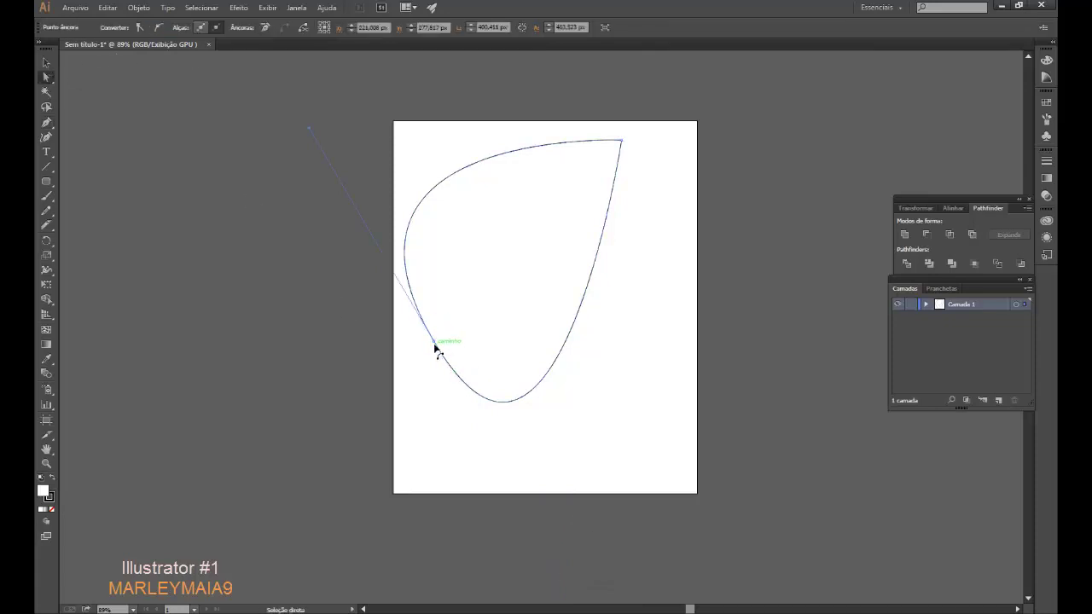
{"action": "left_click", "coordinate": [435, 342]}
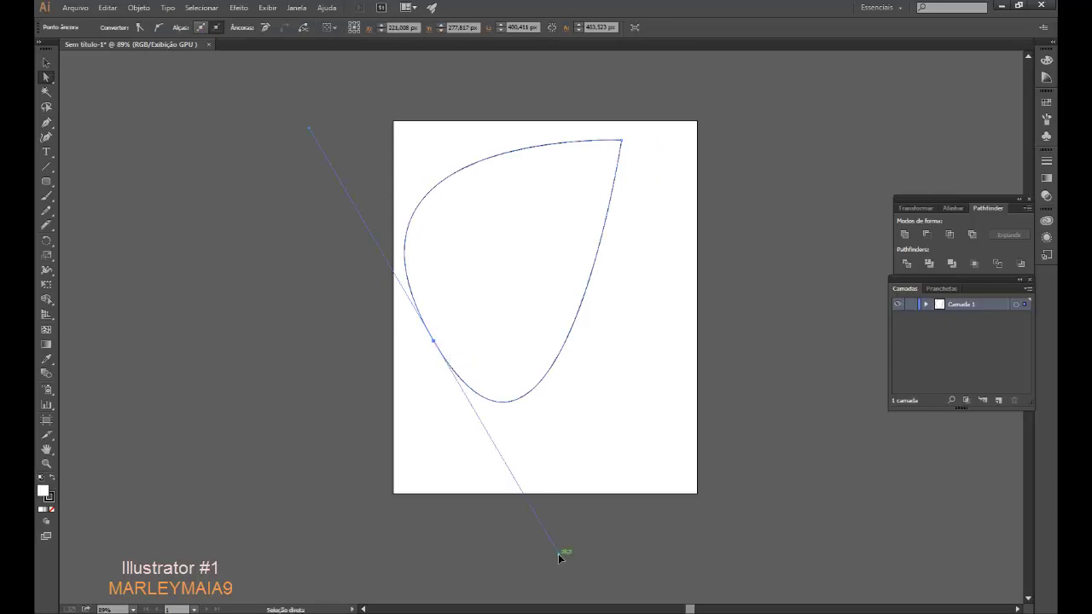
{"action": "left_click_drag", "start_coordinate": [560, 556], "coordinate": [543, 464]}
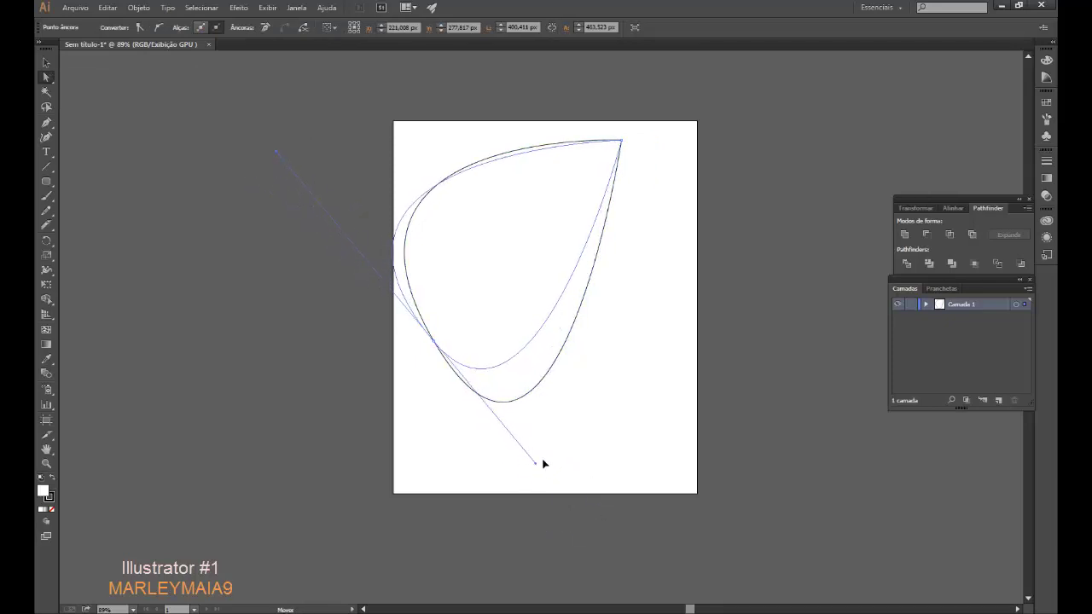
{"action": "left_click_drag", "start_coordinate": [543, 464], "coordinate": [548, 456]}
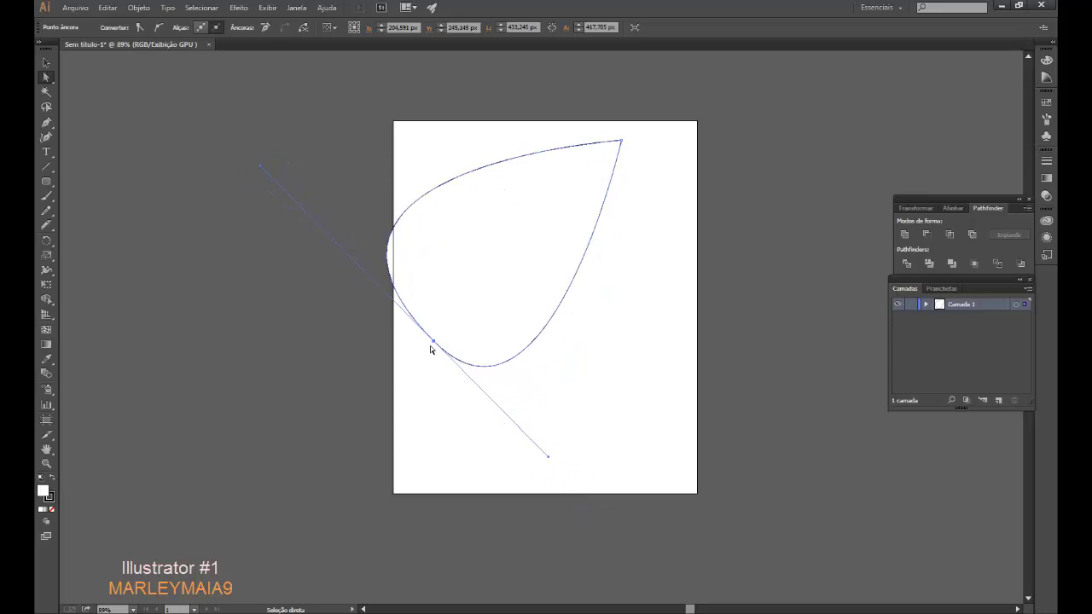
{"action": "left_click_drag", "start_coordinate": [433, 341], "coordinate": [512, 392]}
{"action": "left_click_drag", "start_coordinate": [628, 509], "coordinate": [677, 441]}
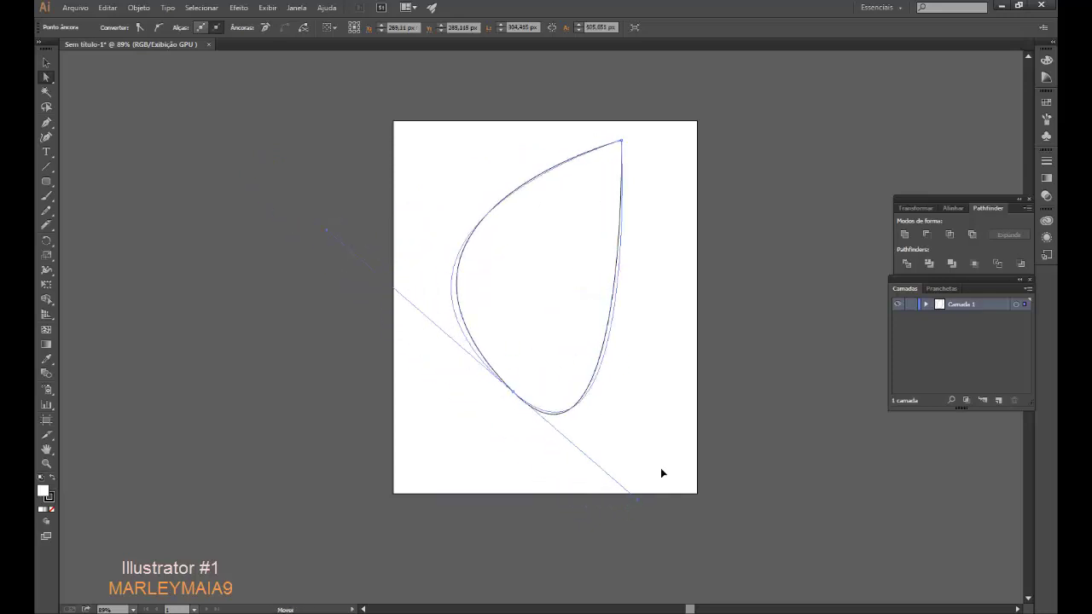
Step: Toggle the bottom anchor corner/smooth, widen its curves, then delete the teardrop
{"action": "left_click", "coordinate": [512, 392]}
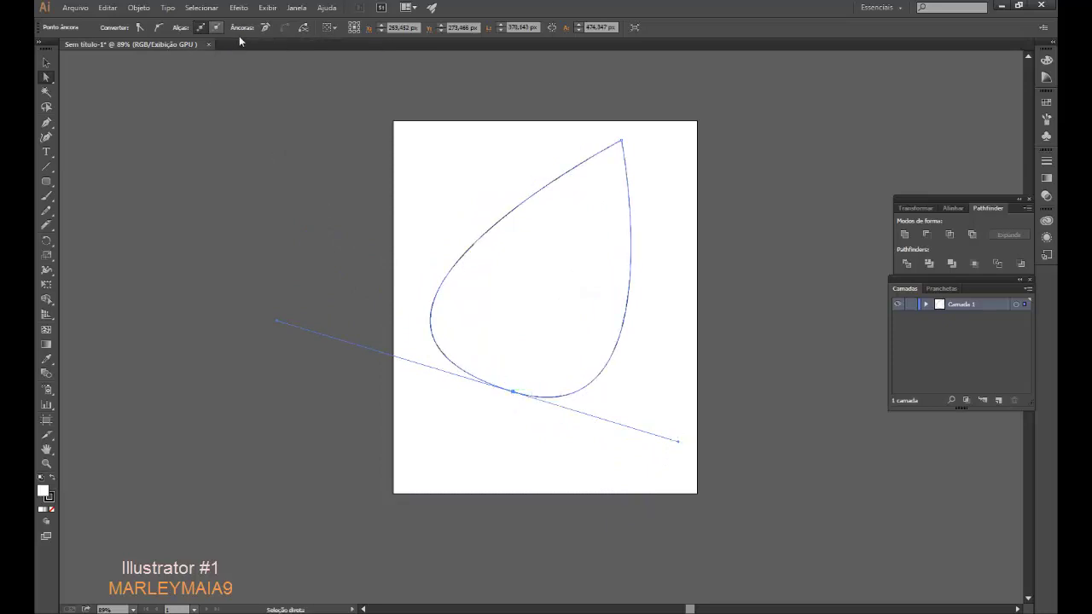
{"action": "left_click", "coordinate": [139, 30]}
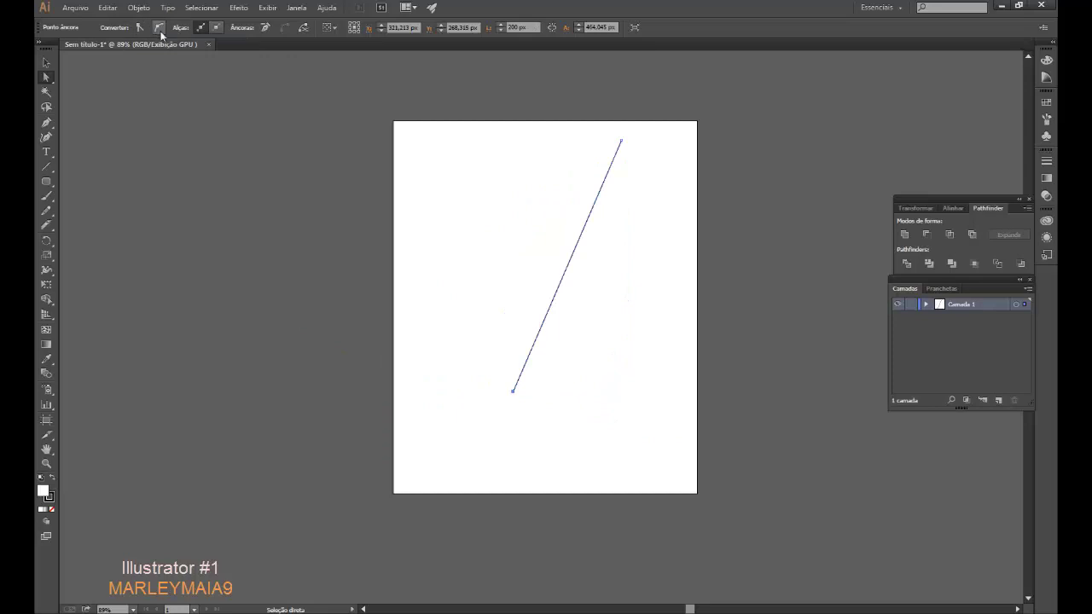
{"action": "left_click", "coordinate": [159, 28]}
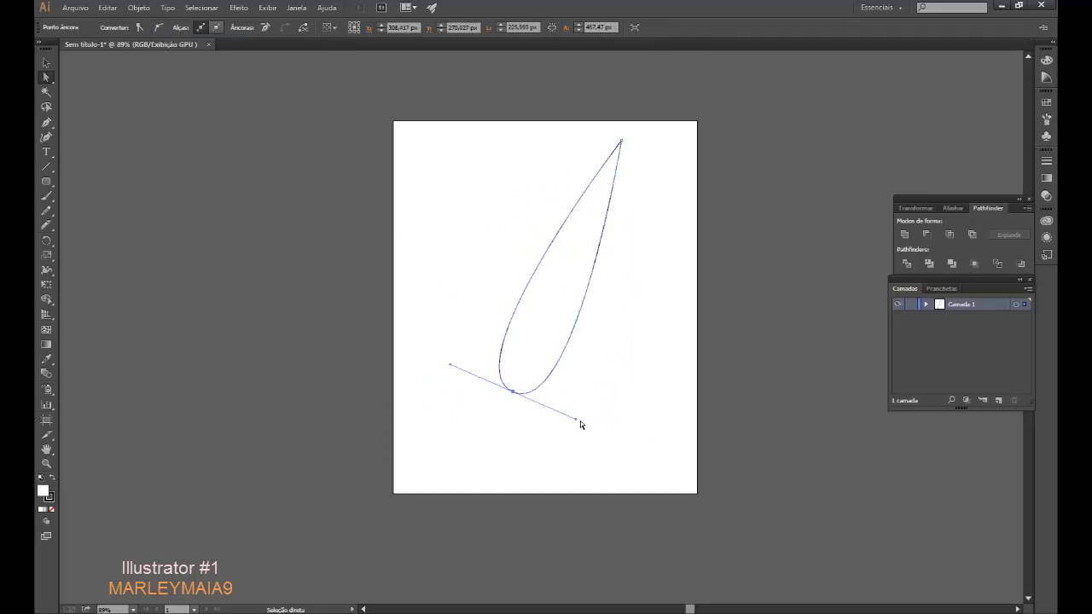
{"action": "left_click_drag", "start_coordinate": [576, 420], "coordinate": [640, 447]}
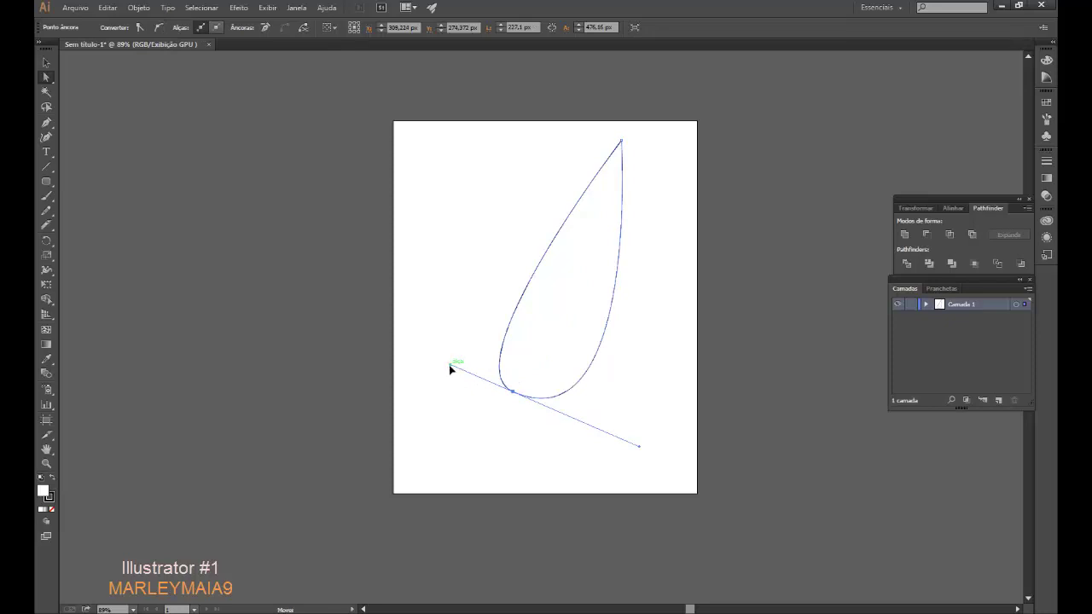
{"action": "left_click_drag", "start_coordinate": [445, 363], "coordinate": [352, 301]}
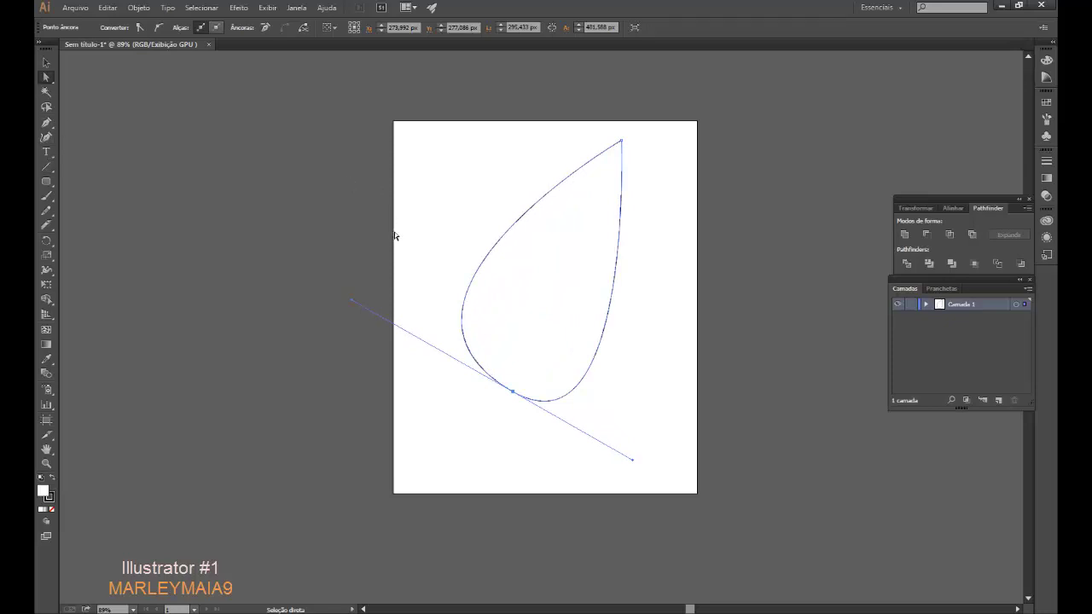
{"action": "key", "text": "Delete"}
{"action": "key", "text": "Delete"}
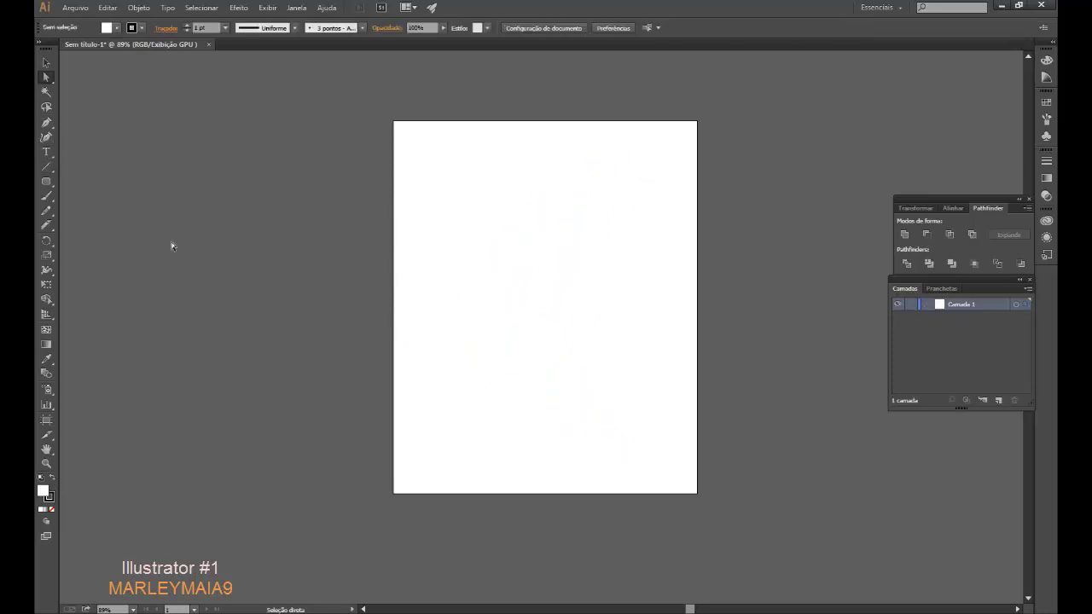
{"action": "left_click", "coordinate": [47, 123]}
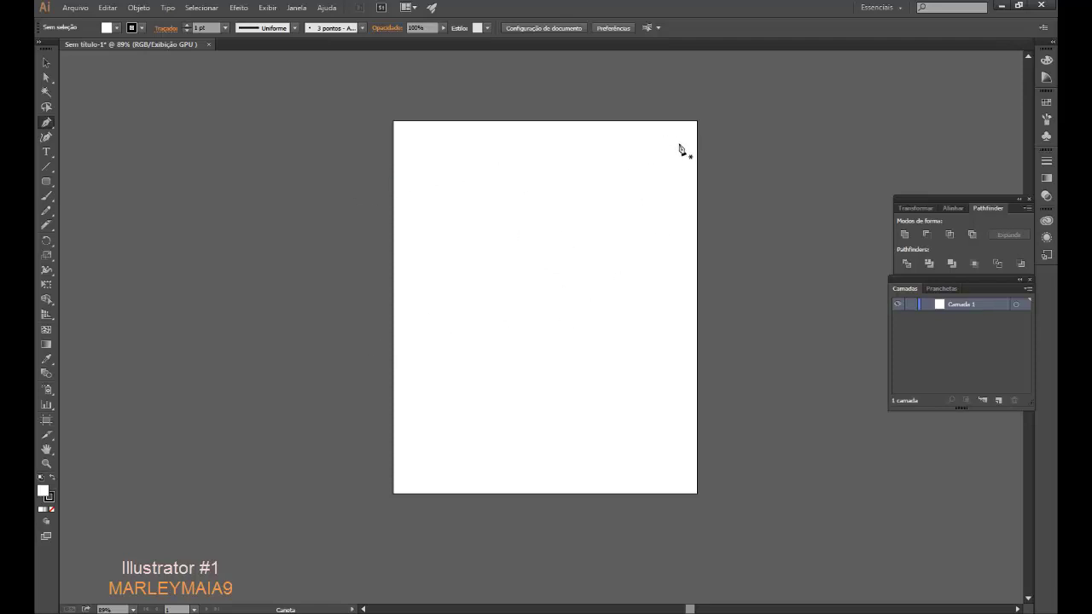
{"action": "left_click_drag", "start_coordinate": [603, 391], "coordinate": [696, 359]}
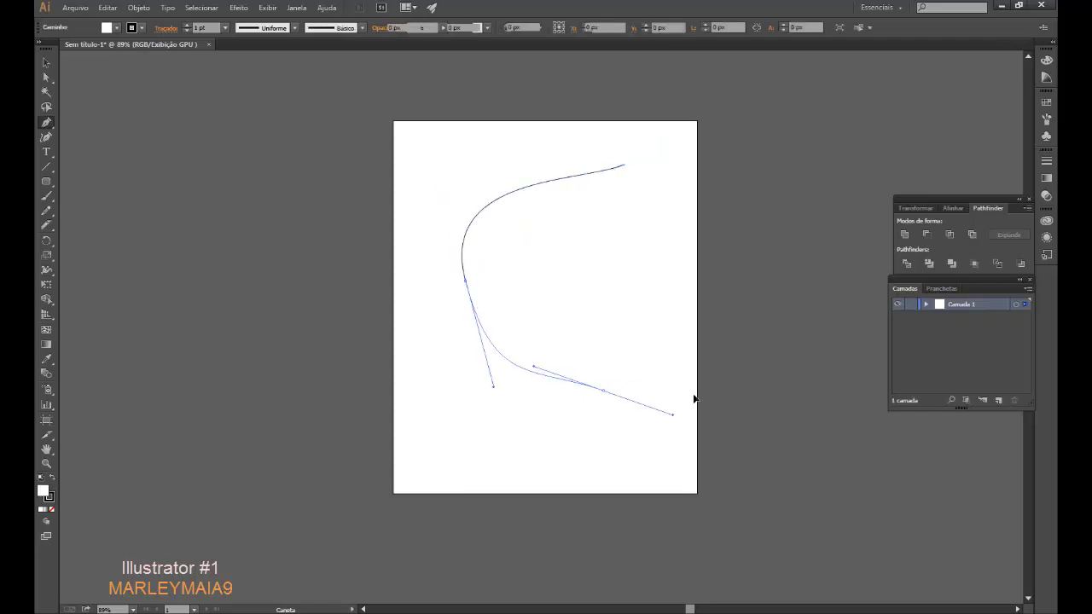
{"action": "left_click_drag", "start_coordinate": [648, 285], "coordinate": [629, 224]}
{"action": "key", "text": "ctrl+z"}
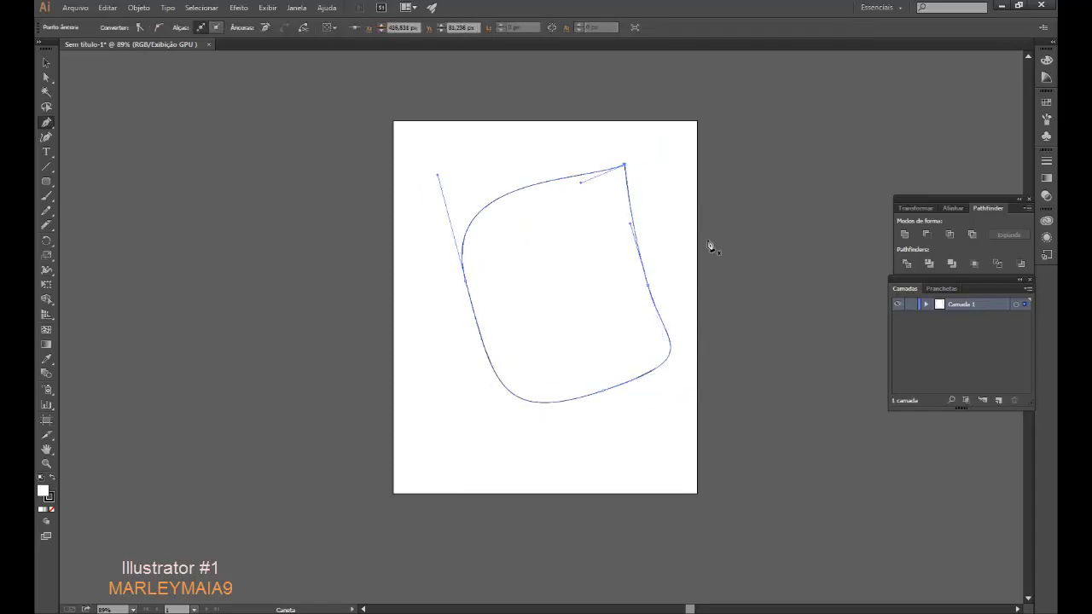
{"action": "key", "text": "ctrl+z"}
{"action": "key", "text": "ctrl+z"}
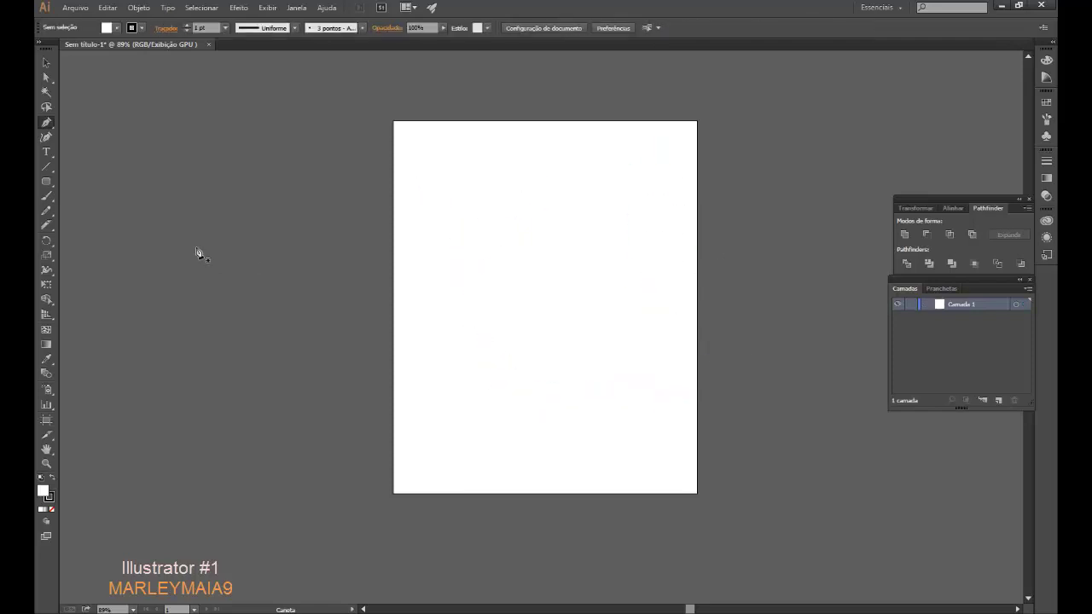
Step: Draw a rounded rectangle near the artboard top, filled red with the stroke set to None
{"action": "left_click", "coordinate": [46, 182]}
{"action": "left_click_drag", "start_coordinate": [508, 175], "coordinate": [589, 244]}
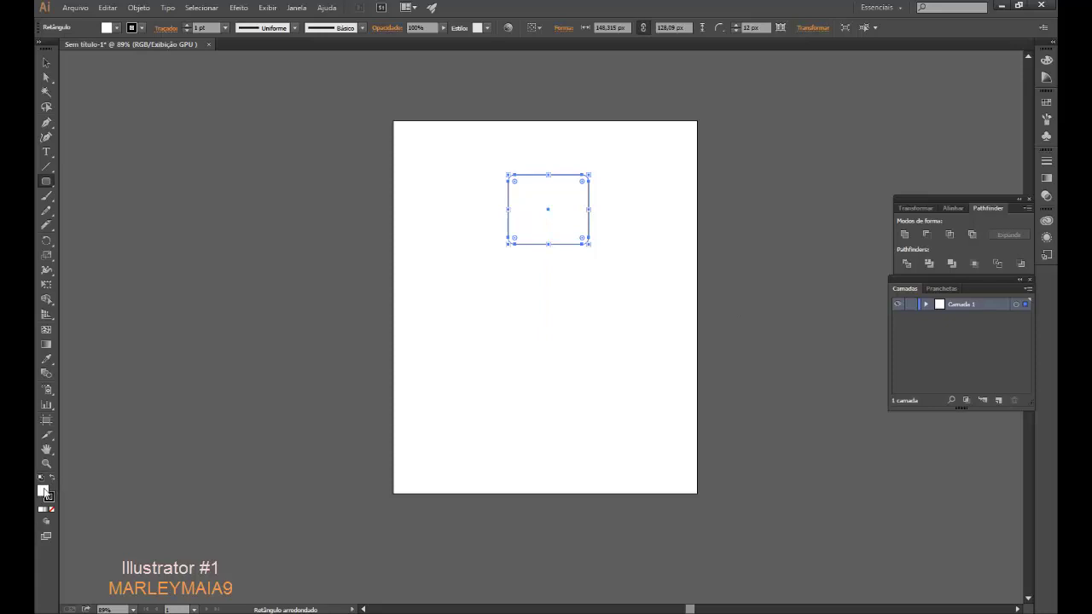
{"action": "double_click", "coordinate": [43, 492]}
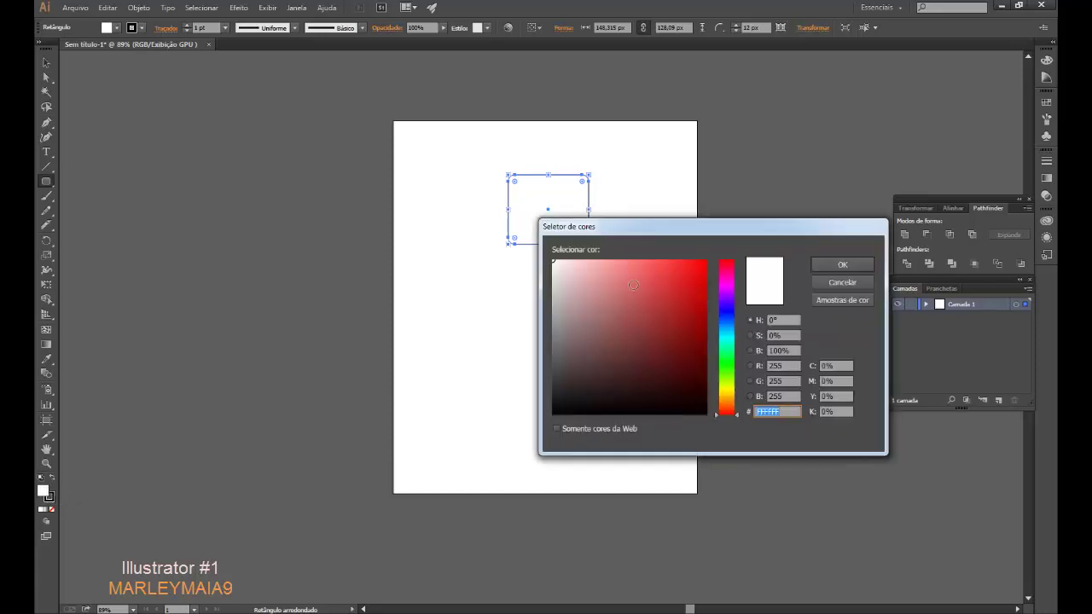
{"action": "left_click", "coordinate": [858, 265]}
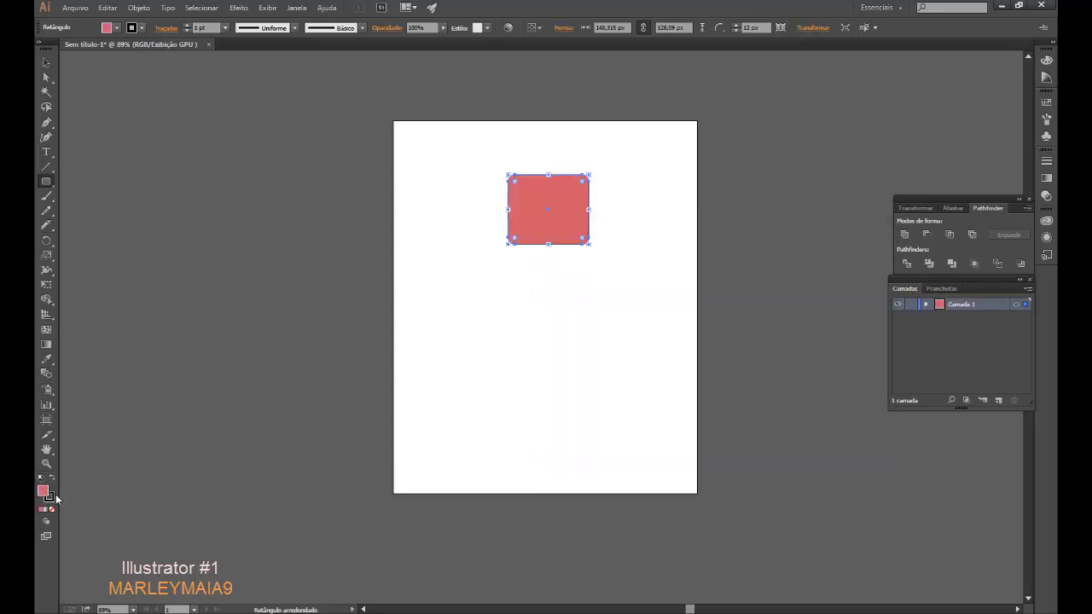
{"action": "left_click", "coordinate": [52, 503]}
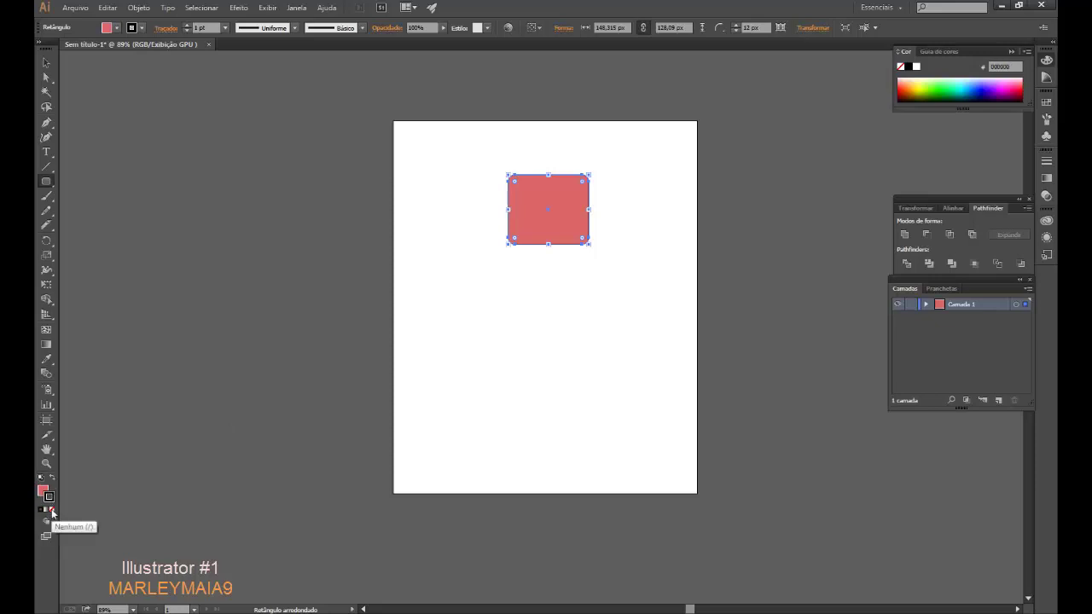
{"action": "left_click", "coordinate": [52, 510]}
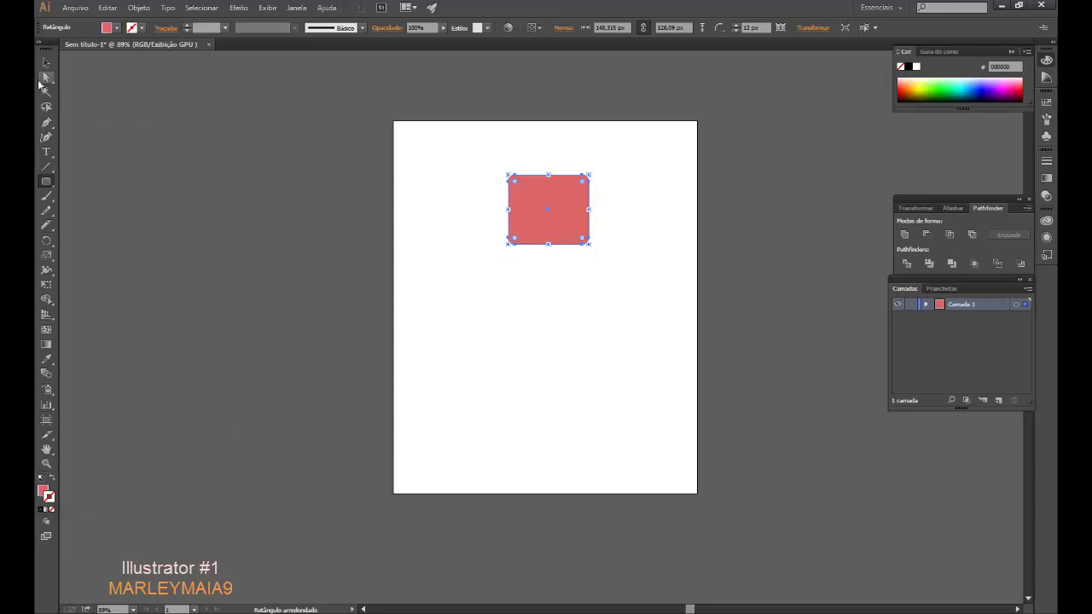
Step: Draw a red circle below the rectangle, a hexagon beside it, and a five-point star at top right
{"action": "left_click", "coordinate": [49, 186]}
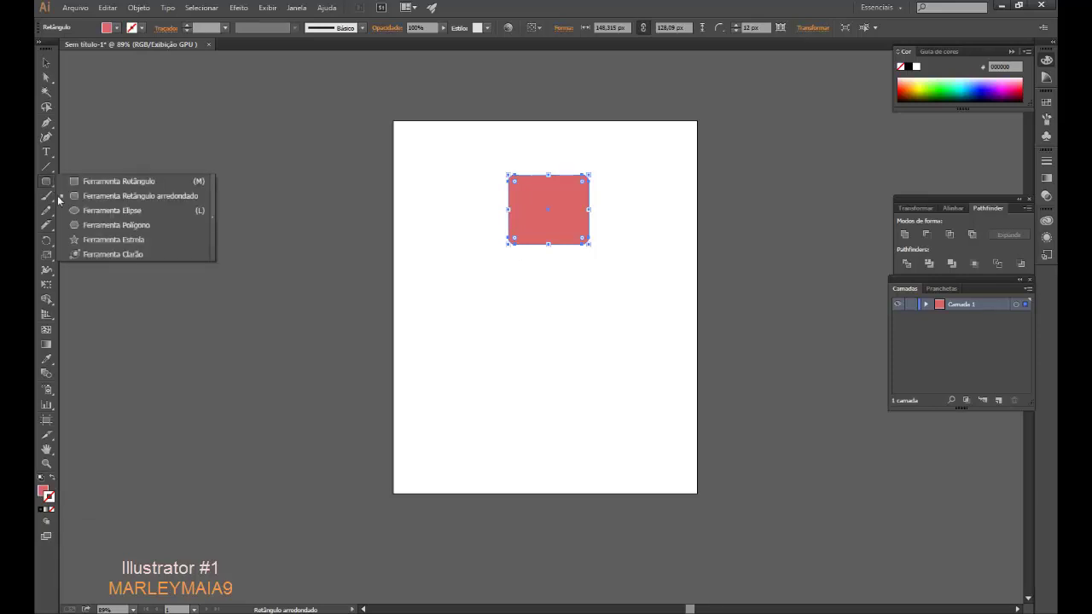
{"action": "left_click", "coordinate": [81, 211]}
{"action": "left_click_drag", "start_coordinate": [442, 269], "coordinate": [532, 362]}
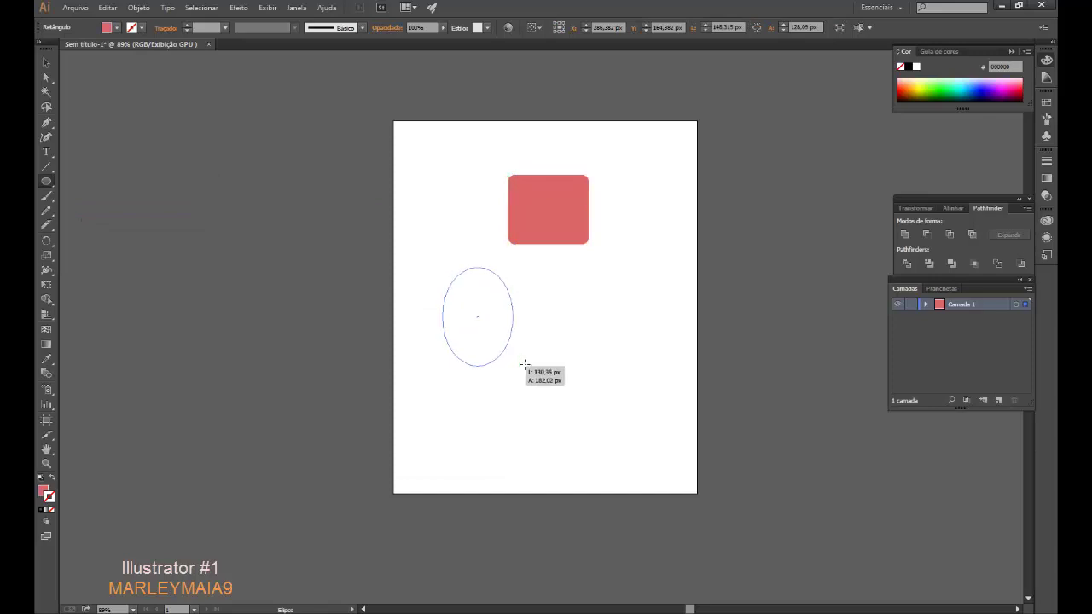
{"action": "left_click", "coordinate": [40, 181]}
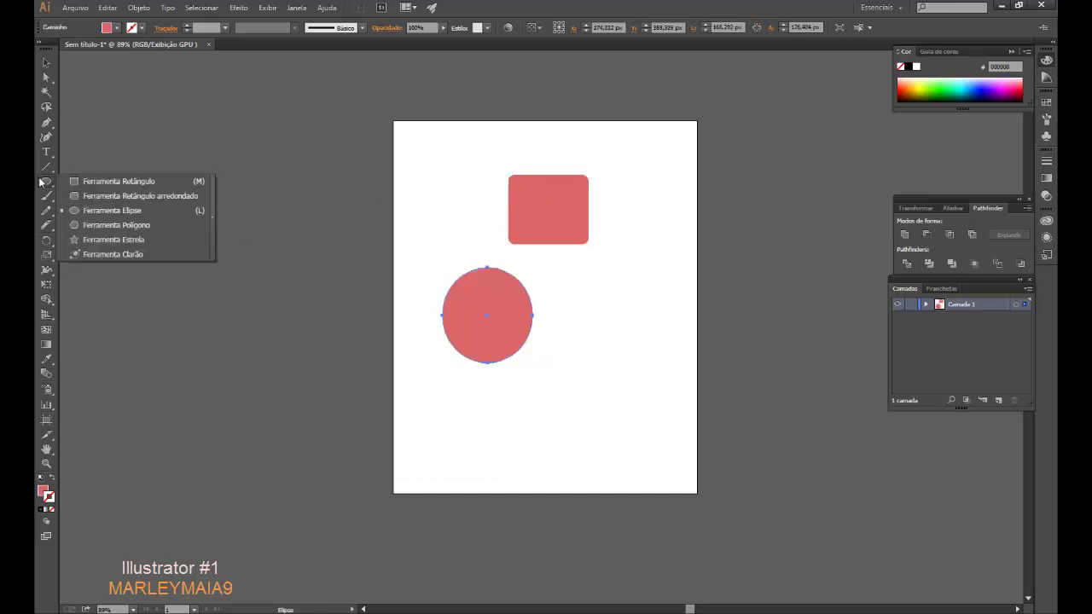
{"action": "left_click", "coordinate": [98, 225]}
{"action": "left_click_drag", "start_coordinate": [524, 278], "coordinate": [599, 319]}
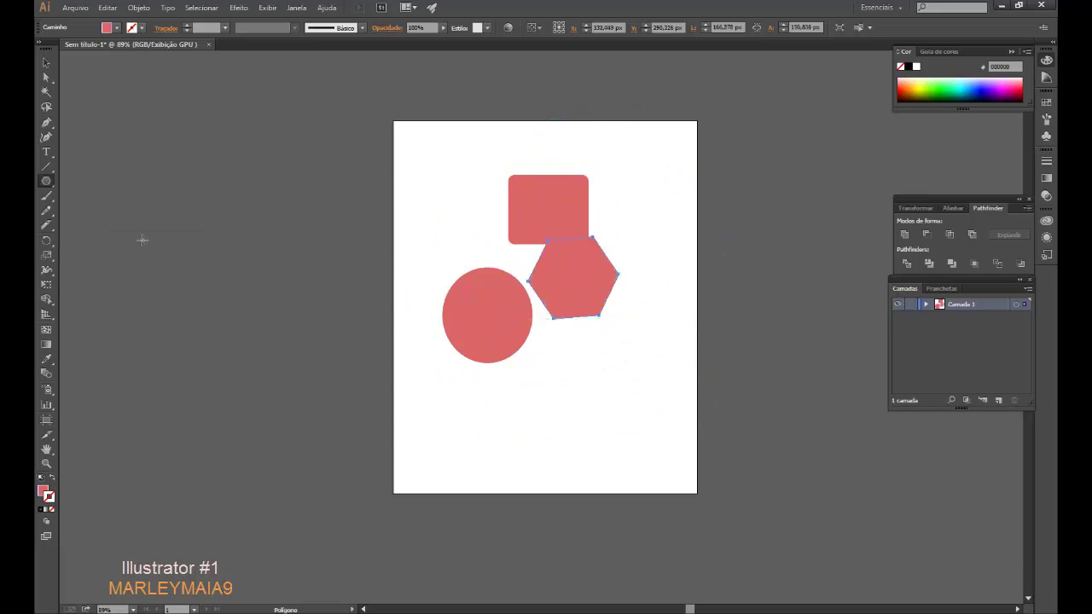
{"action": "left_click", "coordinate": [46, 181]}
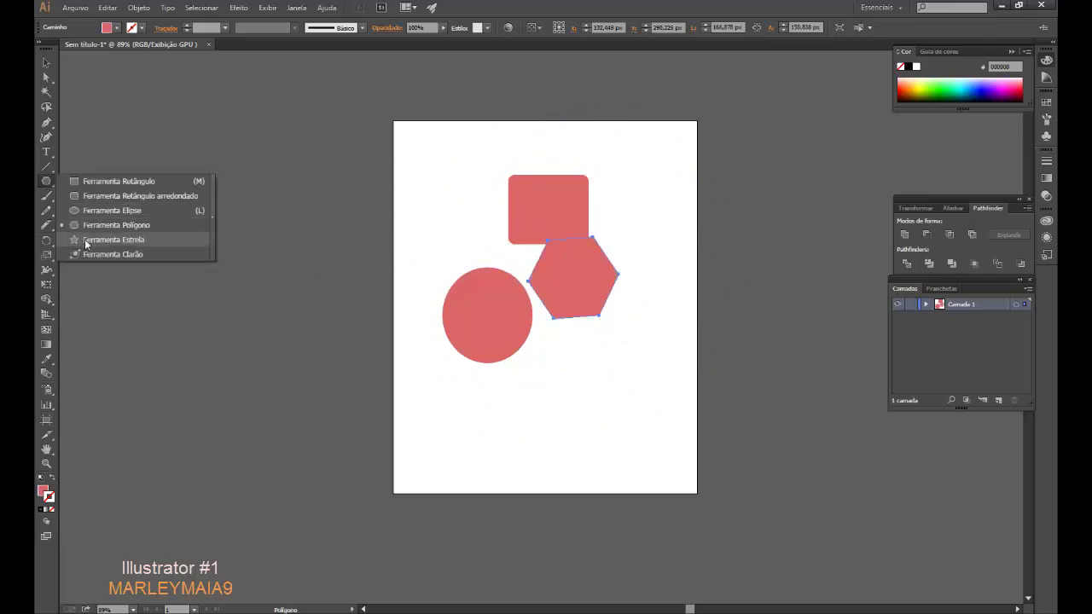
{"action": "left_click", "coordinate": [94, 242]}
{"action": "left_click_drag", "start_coordinate": [623, 175], "coordinate": [661, 217]}
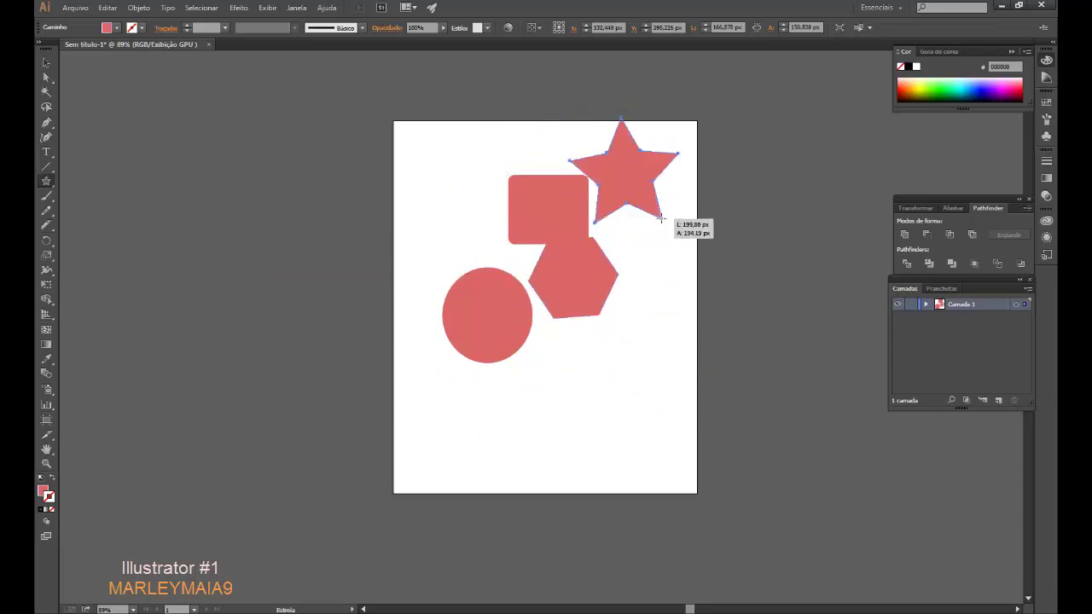
Step: Fill the star yellow and leave it with no outline stroke
{"action": "left_click", "coordinate": [924, 89]}
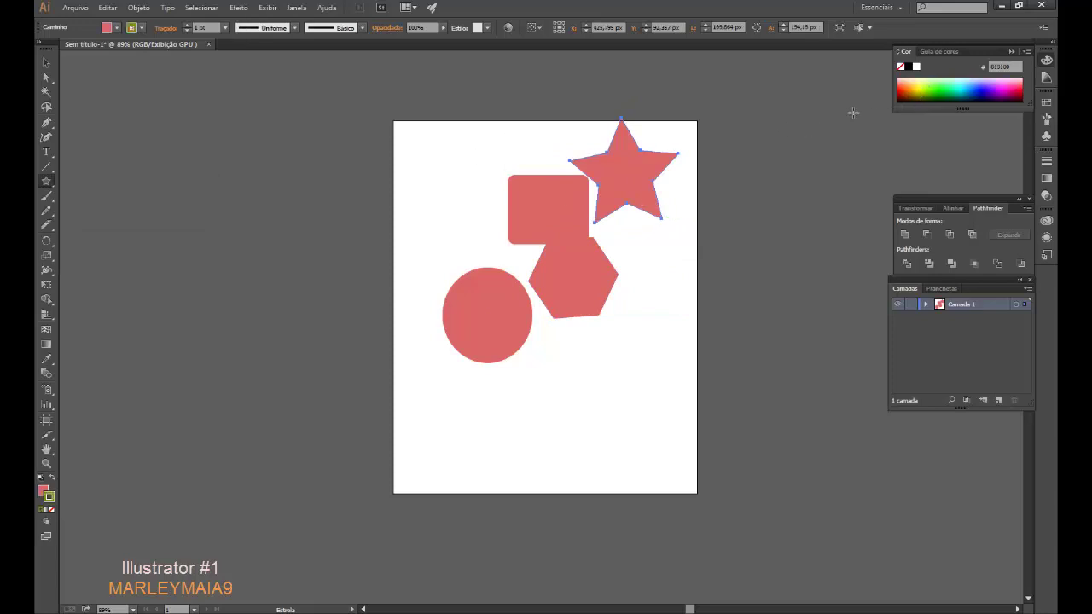
{"action": "left_click", "coordinate": [52, 511]}
{"action": "left_click", "coordinate": [42, 490]}
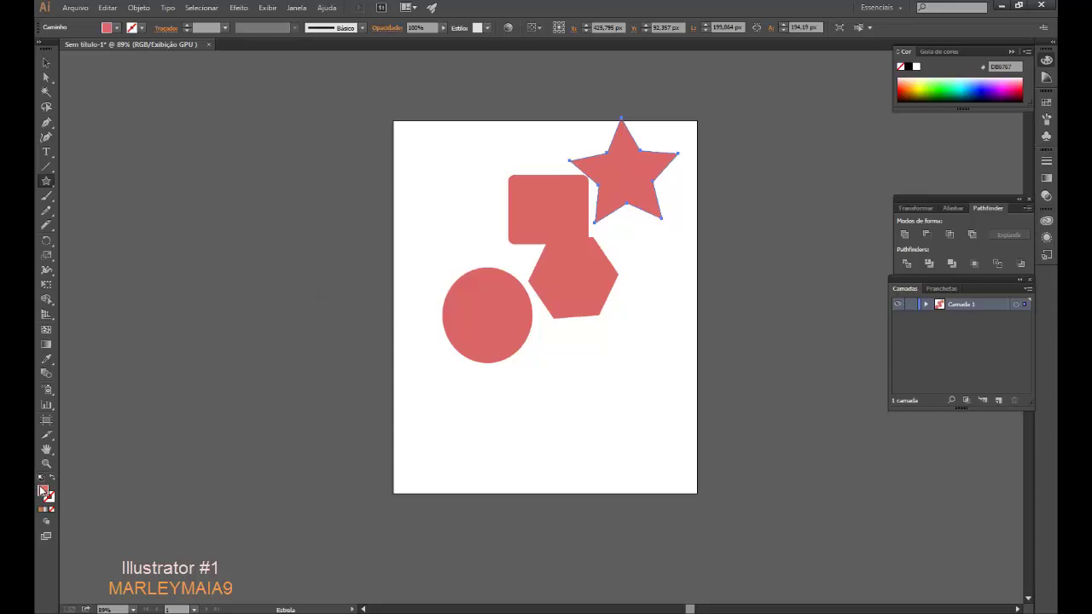
{"action": "left_click", "coordinate": [922, 82]}
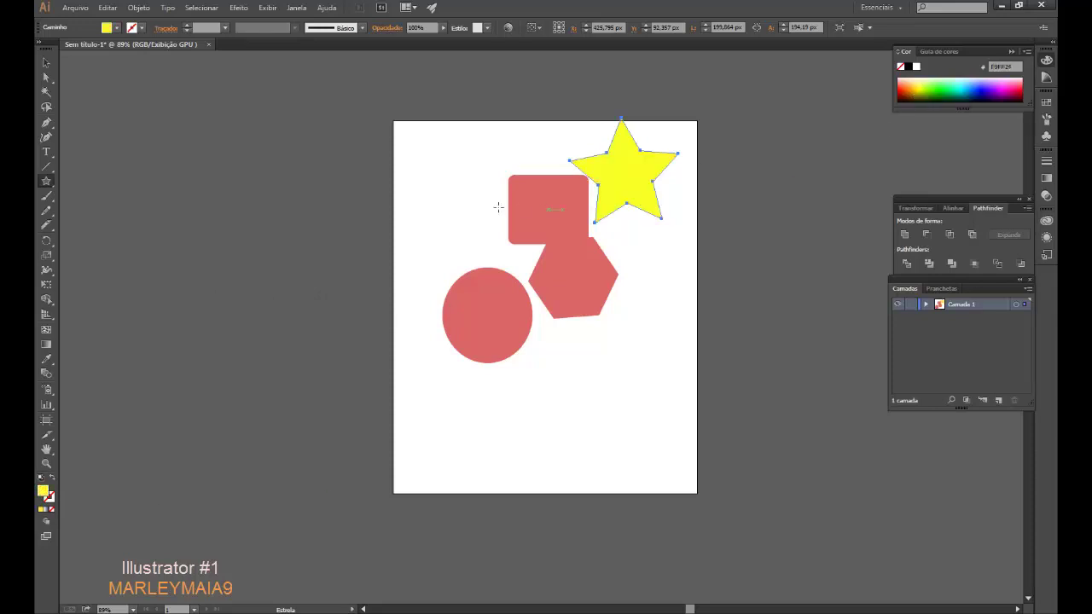
Step: Fill the rounded square blue and the hexagon magenta, keeping the circle red
{"action": "left_click", "coordinate": [47, 62]}
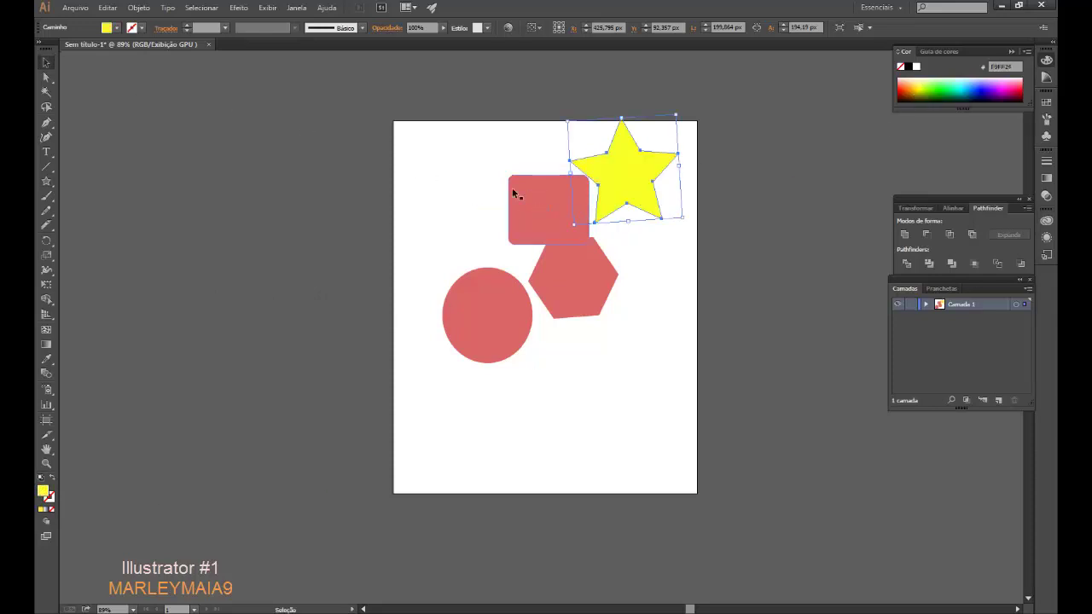
{"action": "left_click", "coordinate": [542, 197]}
{"action": "left_click", "coordinate": [983, 86]}
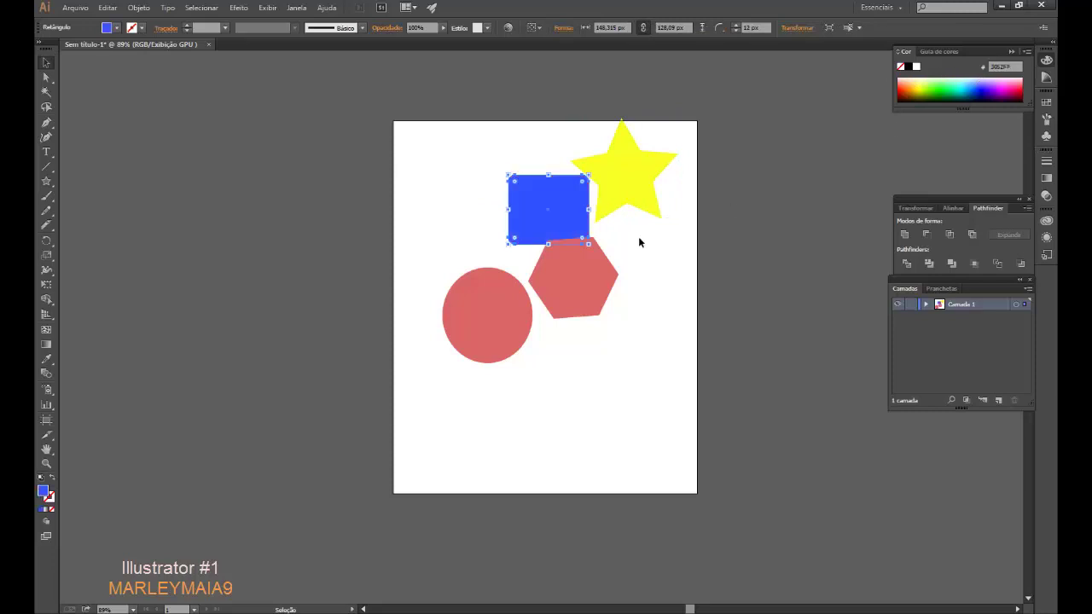
{"action": "left_click", "coordinate": [602, 256]}
{"action": "left_click", "coordinate": [1000, 85]}
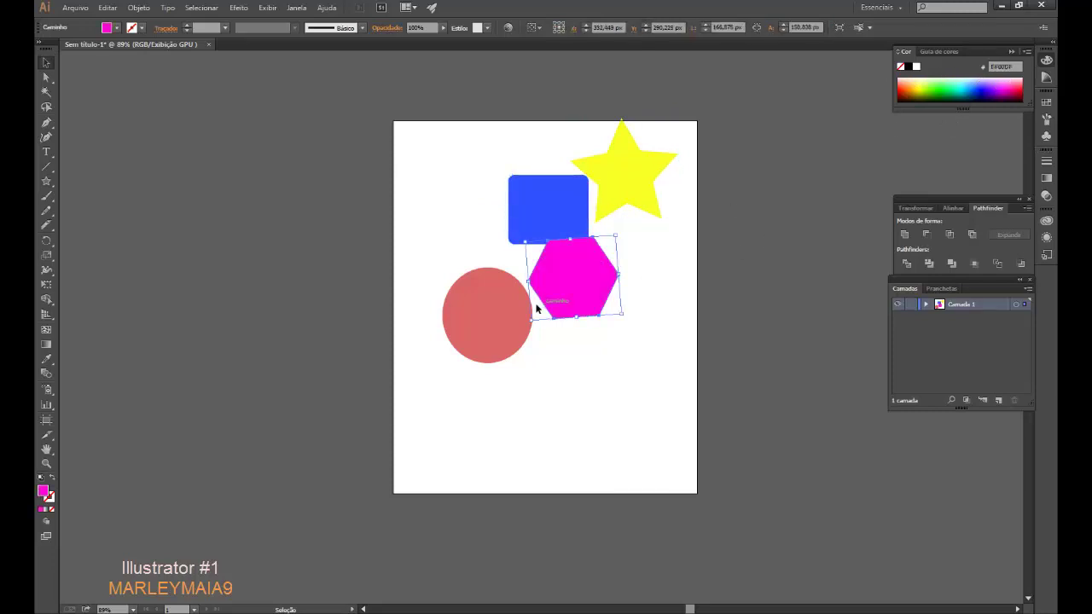
{"action": "left_click", "coordinate": [503, 303]}
{"action": "left_click", "coordinate": [648, 369]}
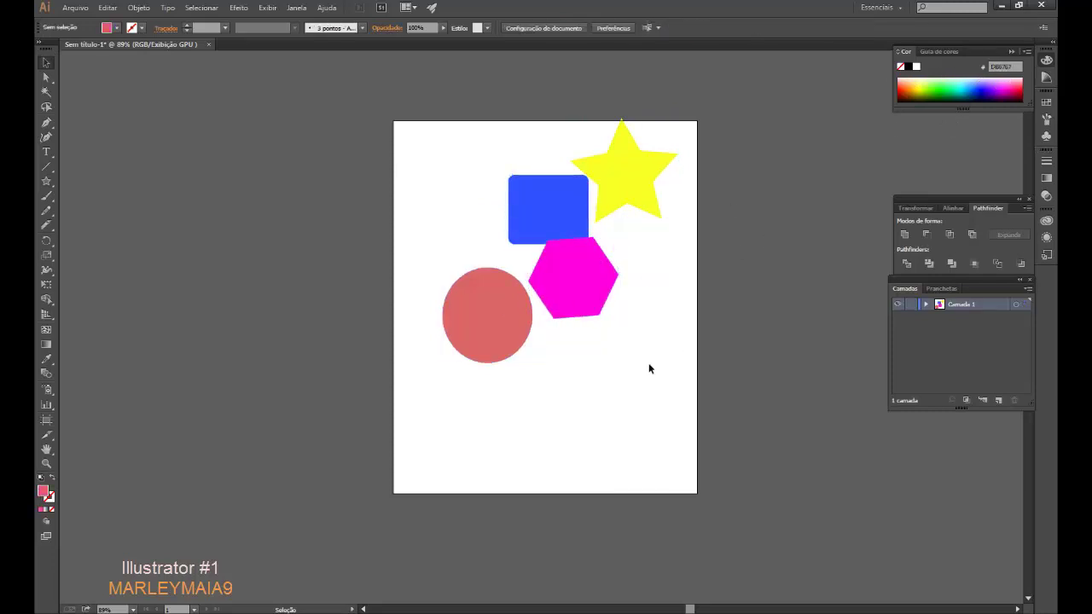
{"action": "left_click", "coordinate": [46, 107]}
{"action": "left_click_drag", "start_coordinate": [450, 401], "coordinate": [578, 262]}
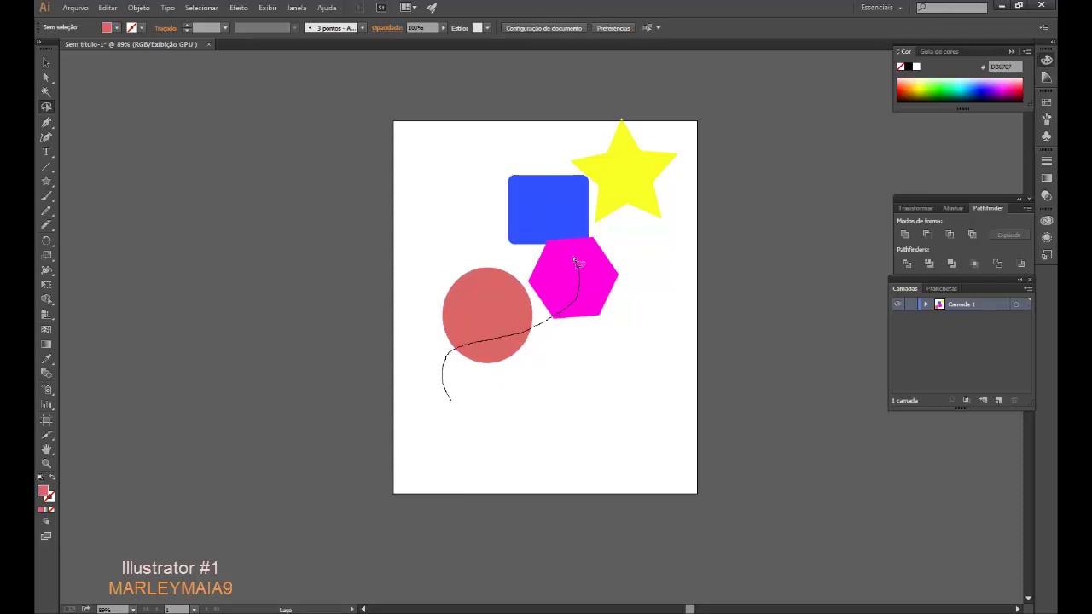
{"action": "left_click_drag", "start_coordinate": [578, 262], "coordinate": [666, 210]}
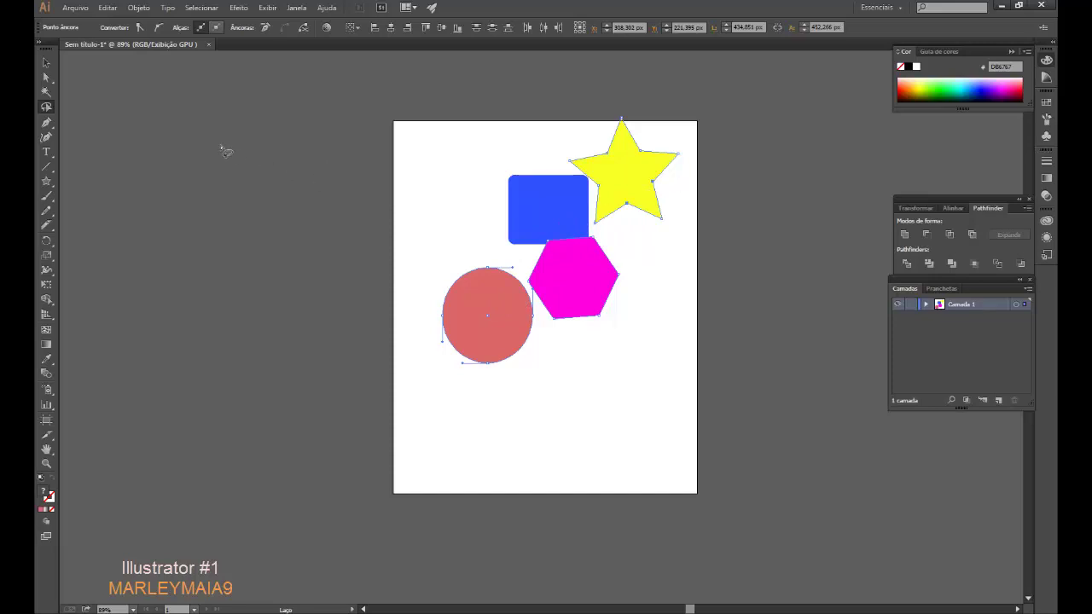
{"action": "left_click", "coordinate": [46, 62]}
{"action": "left_click", "coordinate": [289, 95]}
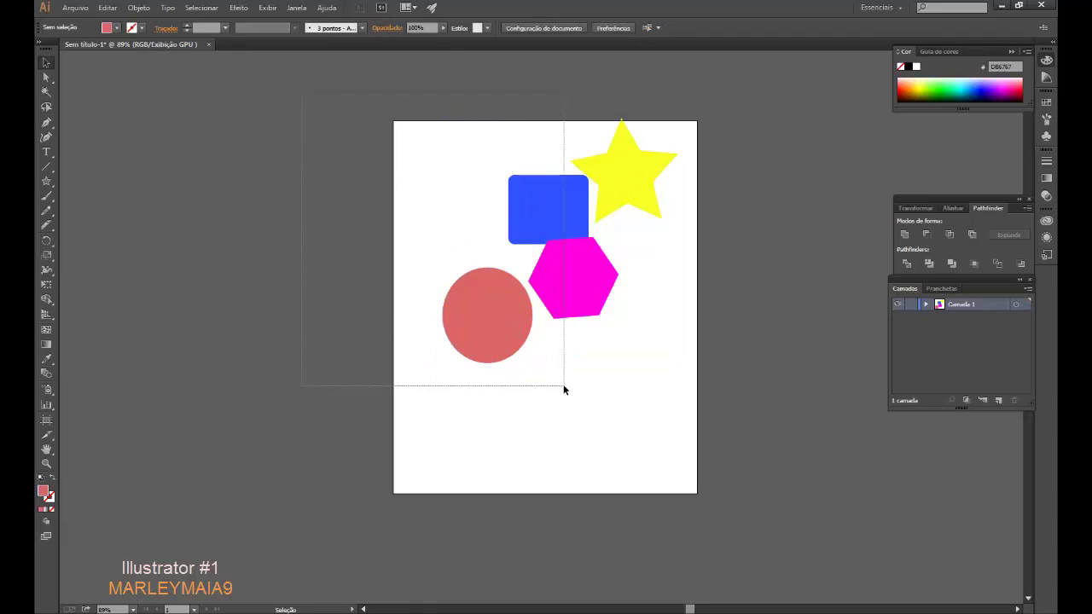
{"action": "left_click_drag", "start_coordinate": [563, 385], "coordinate": [565, 384]}
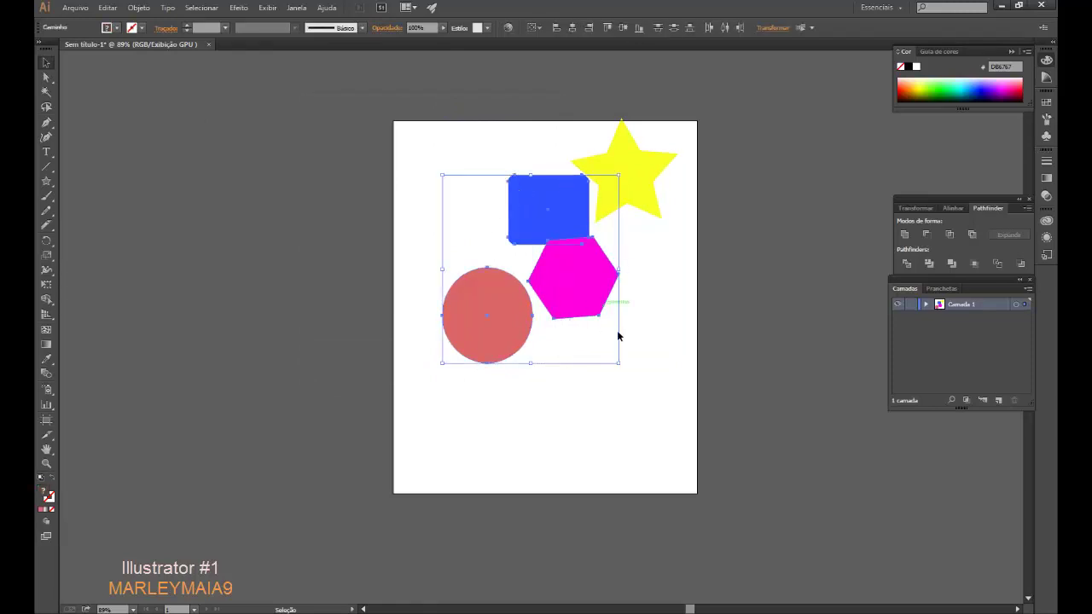
{"action": "left_click", "coordinate": [669, 426]}
{"action": "left_click_drag", "start_coordinate": [714, 408], "coordinate": [500, 215]}
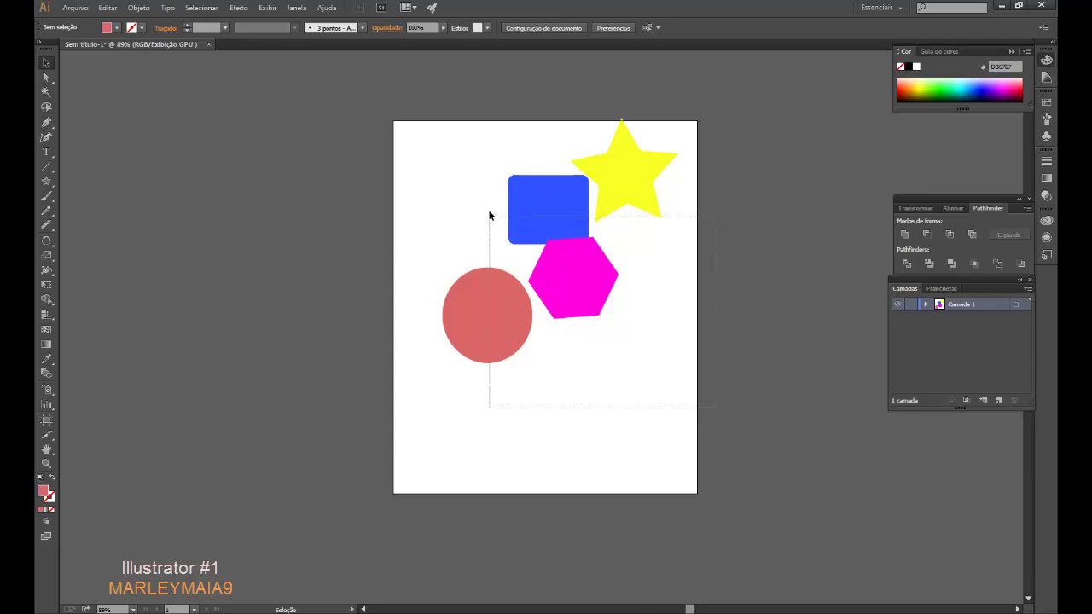
{"action": "left_click_drag", "start_coordinate": [500, 214], "coordinate": [488, 214]}
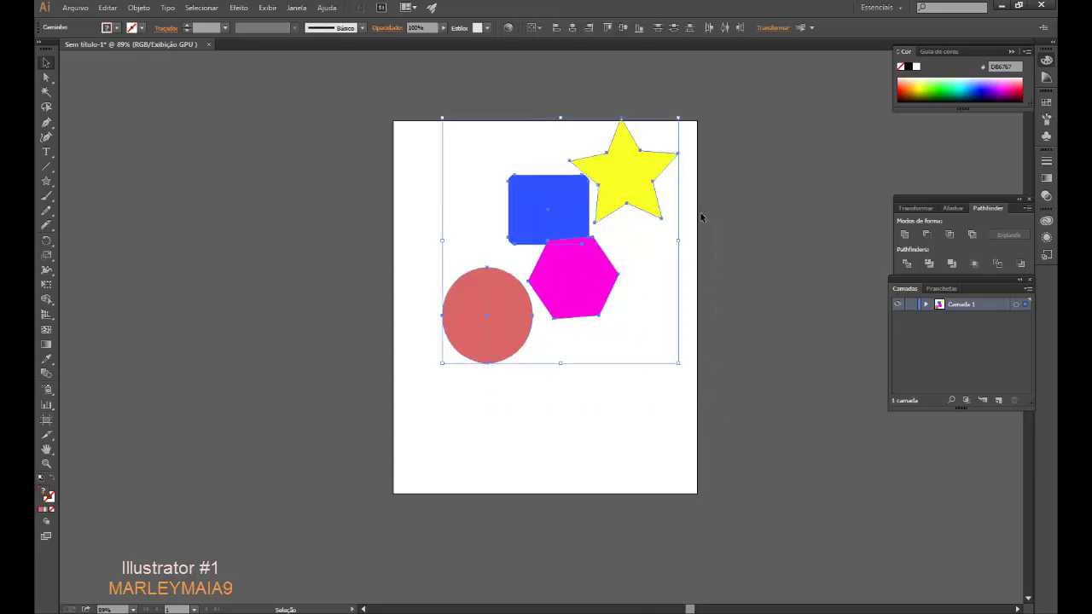
{"action": "left_click", "coordinate": [797, 387]}
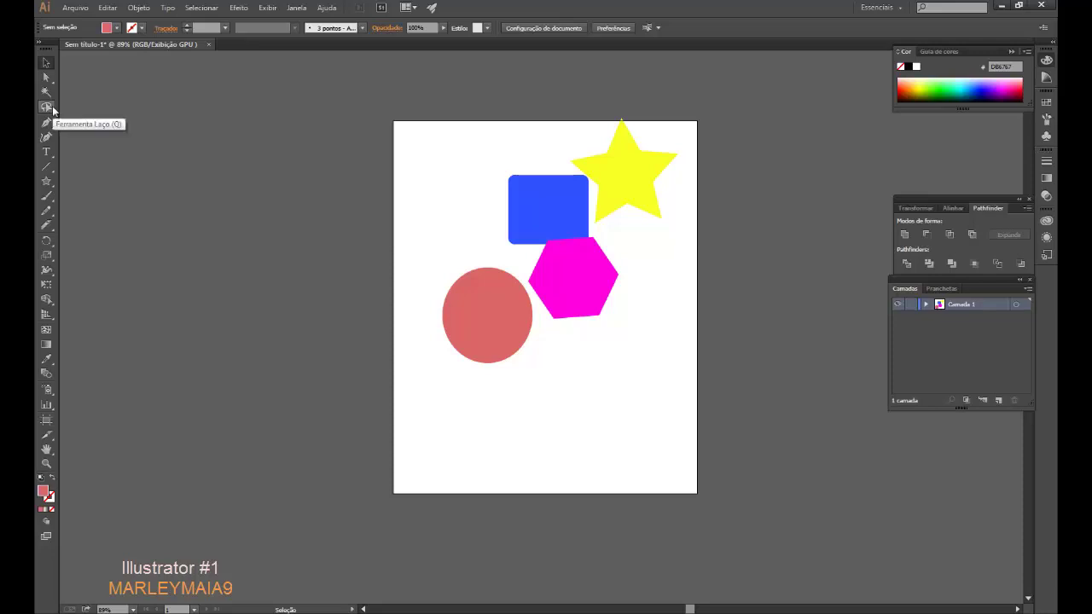
{"action": "left_click", "coordinate": [468, 319]}
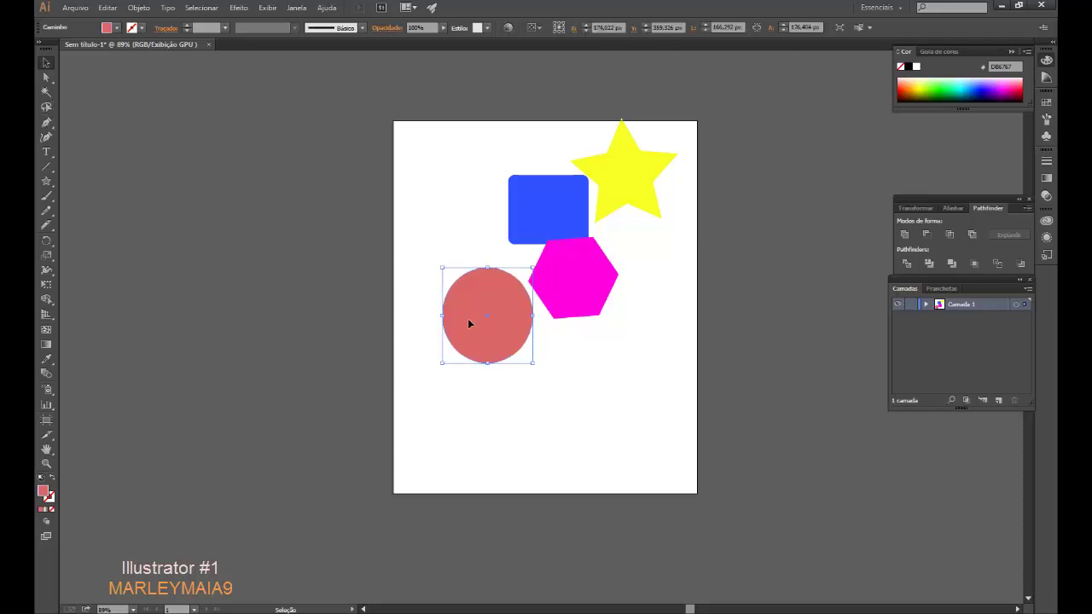
{"action": "left_click", "coordinate": [573, 298], "text": "shift"}
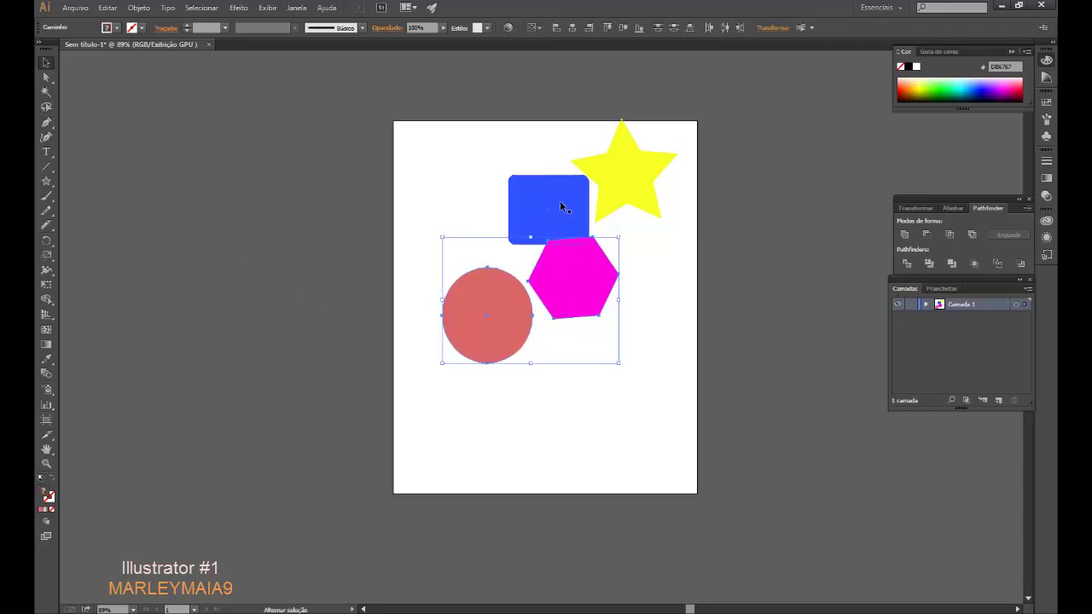
{"action": "left_click", "coordinate": [560, 201], "text": "shift"}
{"action": "left_click", "coordinate": [627, 190], "text": "shift"}
{"action": "left_click", "coordinate": [704, 383]}
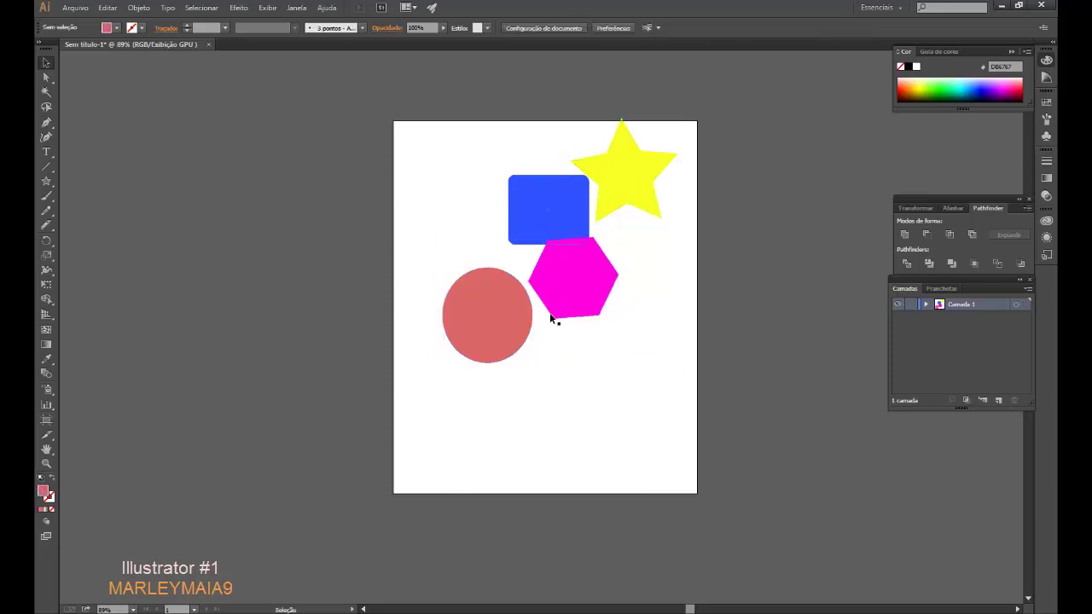
{"action": "left_click", "coordinate": [479, 342]}
{"action": "left_click", "coordinate": [577, 300], "text": "shift"}
{"action": "left_click", "coordinate": [763, 339]}
Step: Move the yellow star down-left over the square and hexagon, and drag the circle to the lower left
{"action": "left_click_drag", "start_coordinate": [521, 327], "coordinate": [546, 269]}
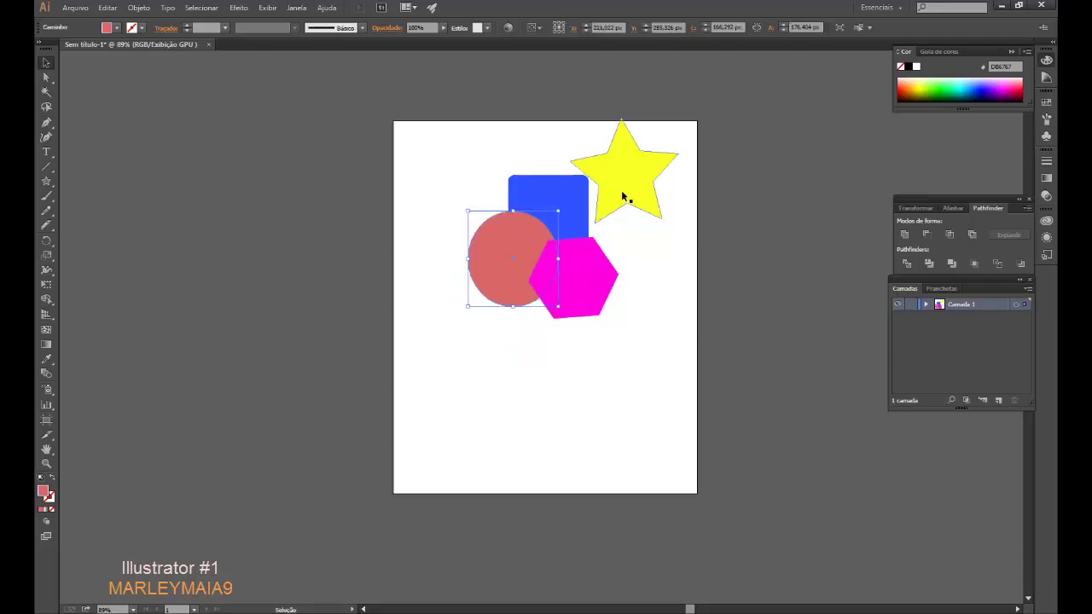
{"action": "left_click_drag", "start_coordinate": [623, 197], "coordinate": [610, 254]}
{"action": "left_click", "coordinate": [596, 393]}
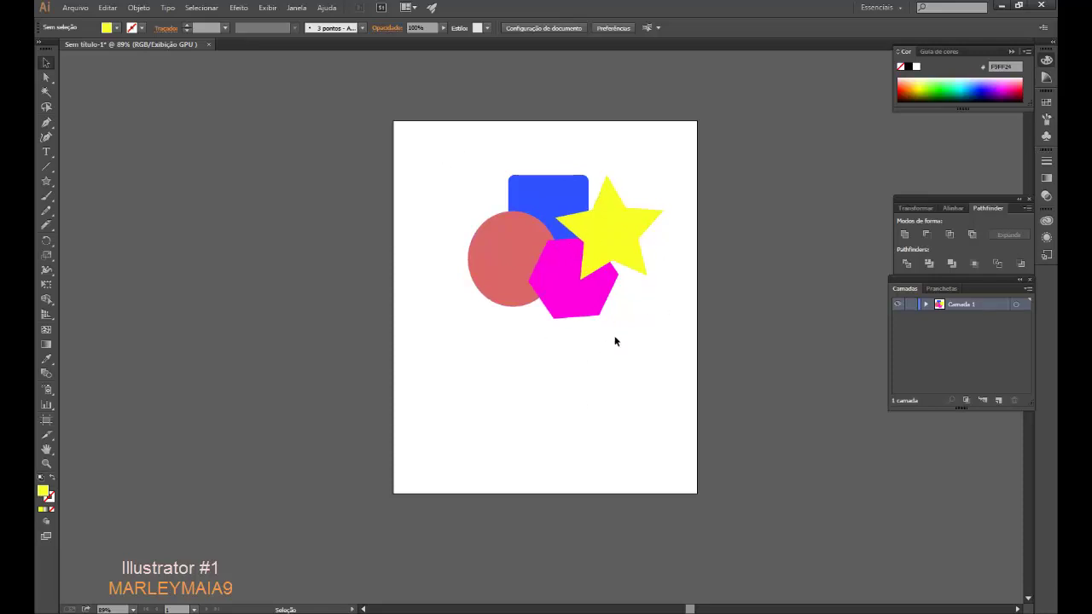
{"action": "left_click", "coordinate": [576, 306]}
{"action": "left_click", "coordinate": [589, 391]}
{"action": "mouse_move", "coordinate": [495, 258]}
{"action": "left_mouse_down"}
{"action": "mouse_move", "coordinate": [429, 362]}
{"action": "mouse_move", "coordinate": [446, 389]}
{"action": "mouse_move", "coordinate": [517, 388]}
{"action": "mouse_move", "coordinate": [509, 381]}
{"action": "left_mouse_up"}
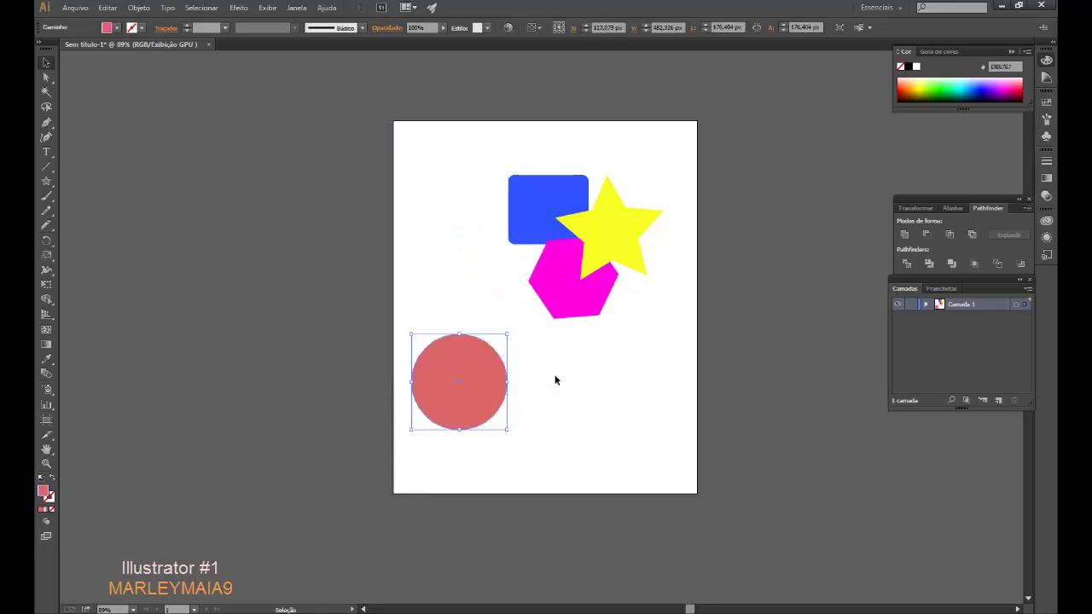
Step: Duplicate the red circle with Ctrl+C/Ctrl+V and place the copy overlapping the original's right side
{"action": "key", "text": "a"}
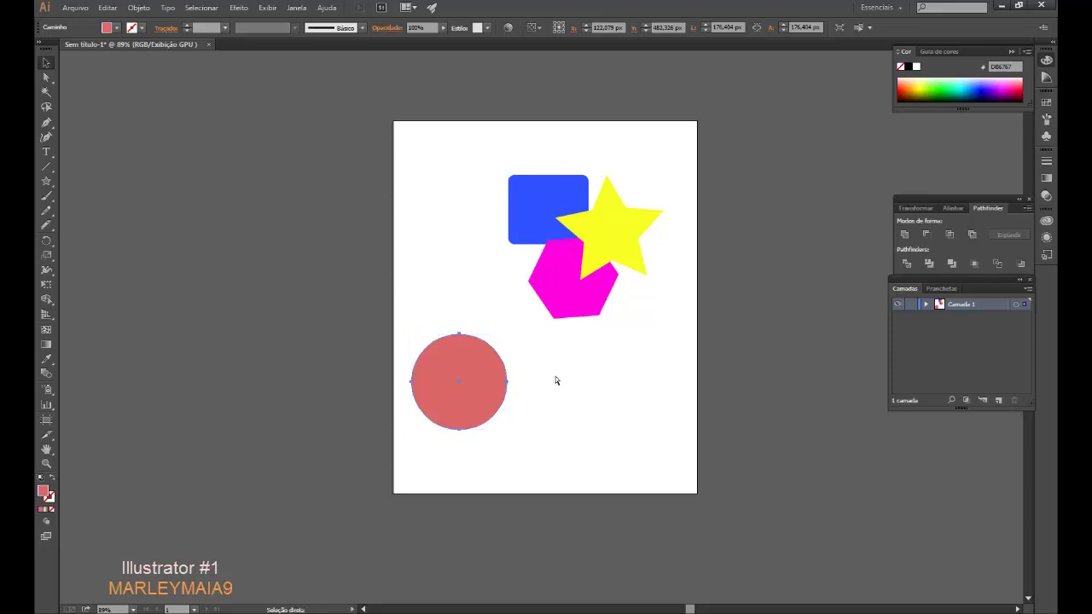
{"action": "key", "text": "ctrl+c"}
{"action": "key", "text": "ctrl+v"}
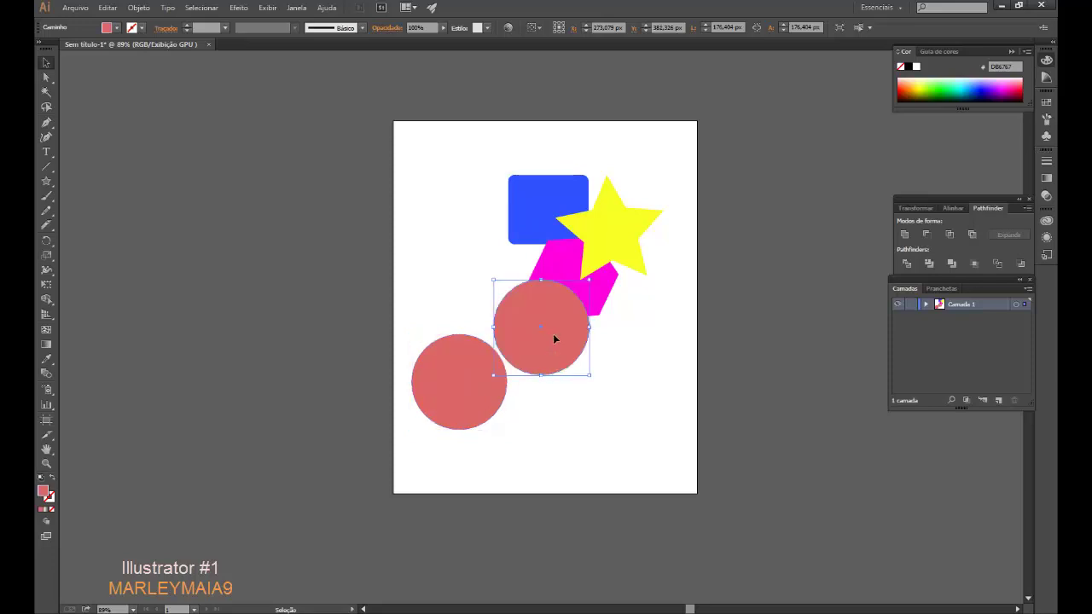
{"action": "mouse_move", "coordinate": [553, 345]}
{"action": "left_mouse_down"}
{"action": "mouse_move", "coordinate": [493, 394]}
{"action": "mouse_move", "coordinate": [495, 384]}
{"action": "left_mouse_up"}
{"action": "left_click", "coordinate": [550, 446]}
{"action": "mouse_move", "coordinate": [549, 449]}
{"action": "left_mouse_down"}
{"action": "mouse_move", "coordinate": [354, 309]}
{"action": "mouse_move", "coordinate": [538, 447]}
{"action": "left_mouse_up"}
{"action": "left_click", "coordinate": [589, 399]}
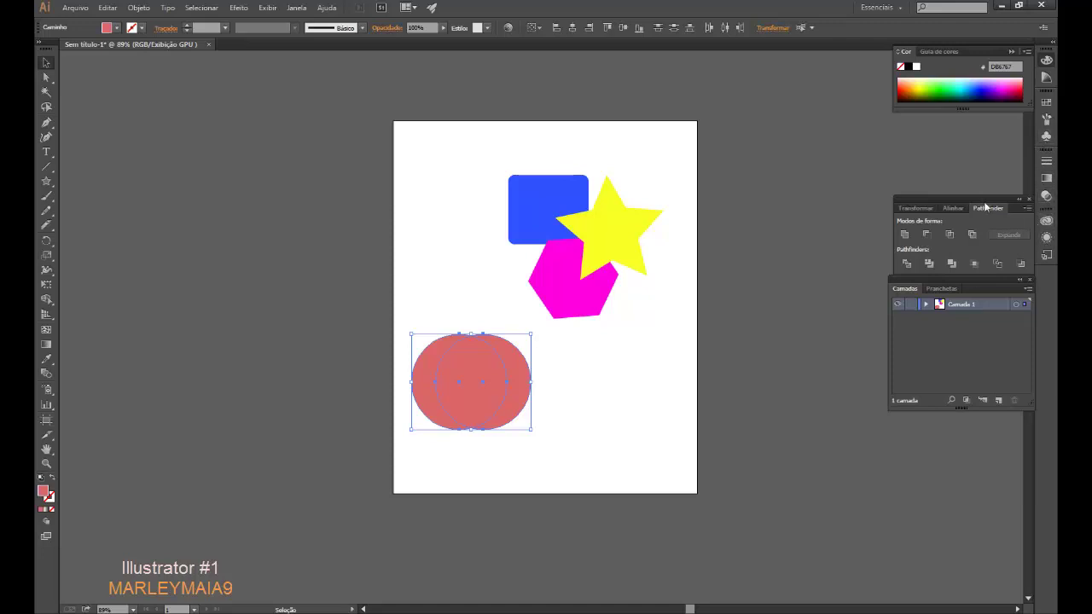
Step: Rearrange the docked panels and show the Pathfinder shape modes
{"action": "mouse_move", "coordinate": [986, 207]}
{"action": "left_mouse_down"}
{"action": "mouse_move", "coordinate": [984, 159]}
{"action": "mouse_move", "coordinate": [1049, 91]}
{"action": "left_mouse_up"}
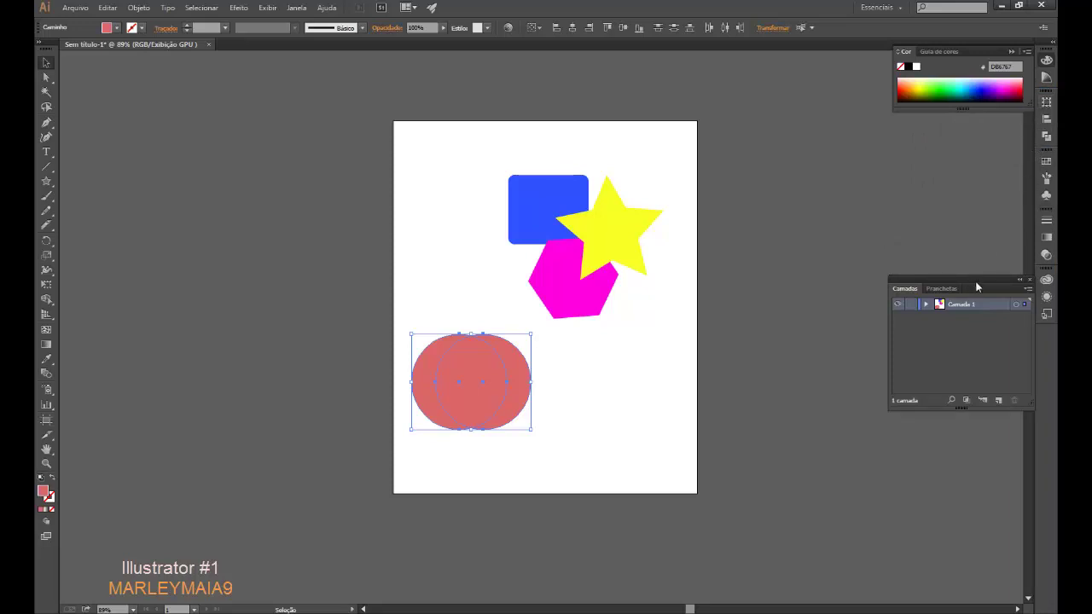
{"action": "left_click_drag", "start_coordinate": [978, 287], "coordinate": [1047, 150]}
{"action": "left_click", "coordinate": [1049, 103]}
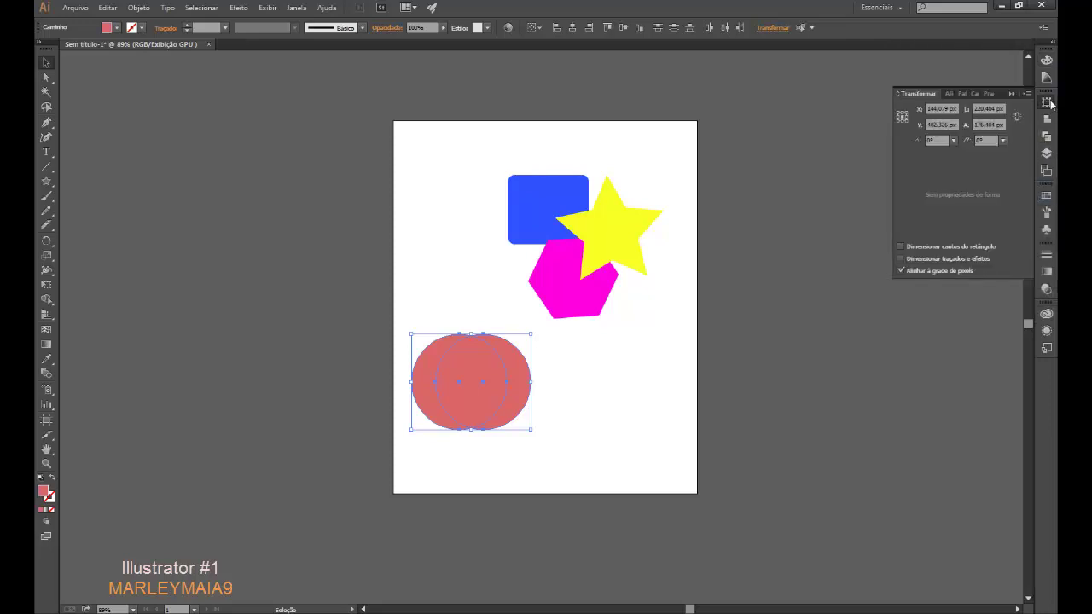
{"action": "left_click", "coordinate": [1049, 102]}
{"action": "left_click", "coordinate": [961, 94]}
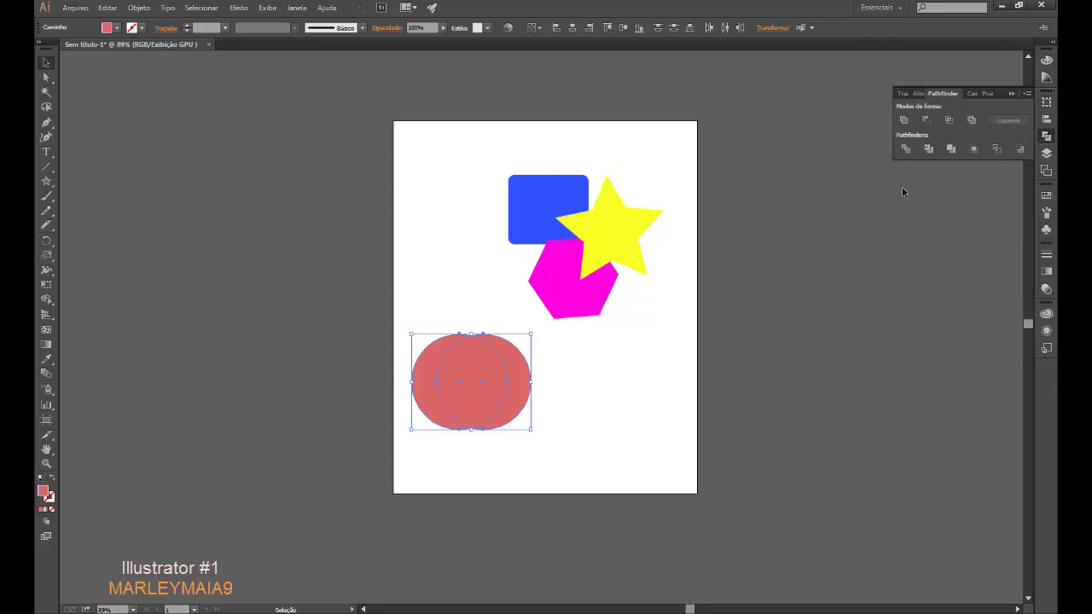
Step: Apply Pathfinder Minus Front to cut a red crescent and keep it at the lower left
{"action": "left_click", "coordinate": [926, 120]}
{"action": "left_click", "coordinate": [608, 357]}
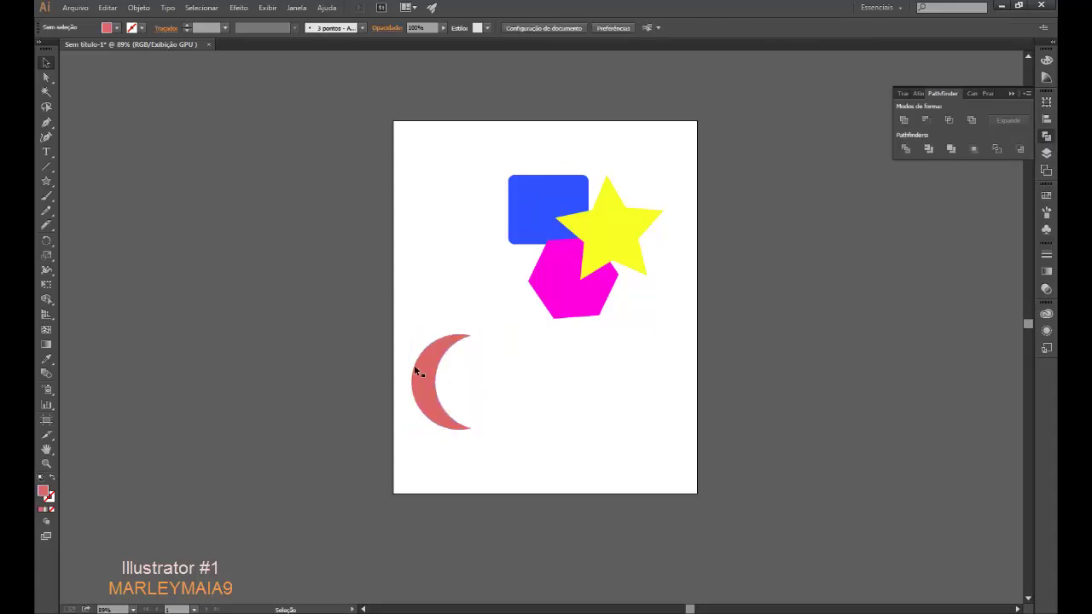
{"action": "left_click_drag", "start_coordinate": [422, 366], "coordinate": [518, 256]}
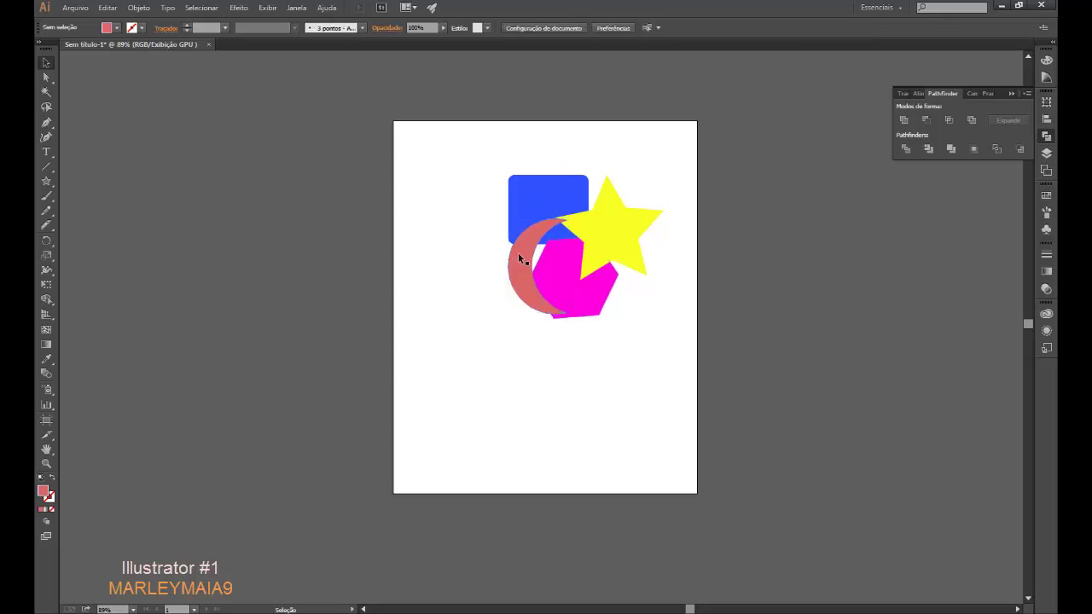
{"action": "left_click_drag", "start_coordinate": [518, 252], "coordinate": [470, 353]}
Step: Shrink the star under the crescent tip, Unite them, and move the result over the square
{"action": "left_click_drag", "start_coordinate": [596, 256], "coordinate": [516, 468]}
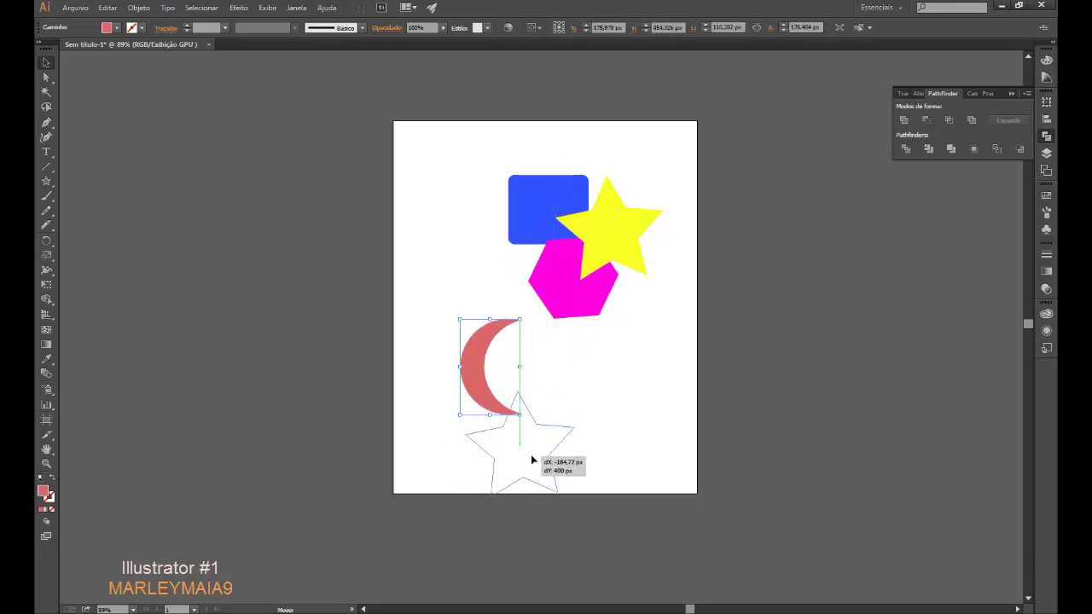
{"action": "mouse_move", "coordinate": [588, 488]}
{"action": "left_mouse_down"}
{"action": "mouse_move", "coordinate": [507, 417]}
{"action": "mouse_move", "coordinate": [528, 446]}
{"action": "left_mouse_up"}
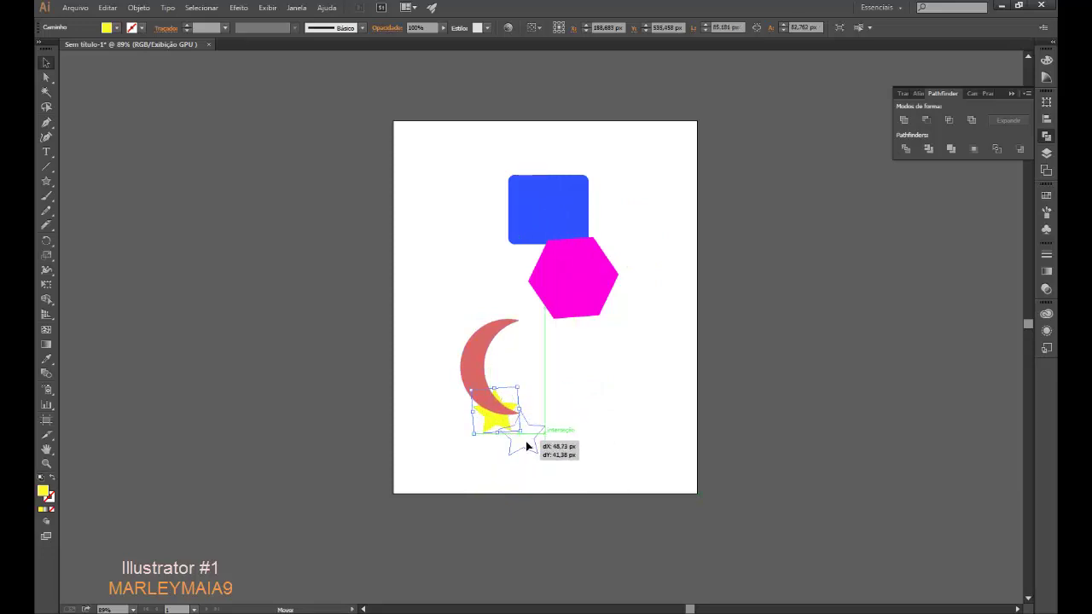
{"action": "left_click_drag", "start_coordinate": [526, 441], "coordinate": [524, 441]}
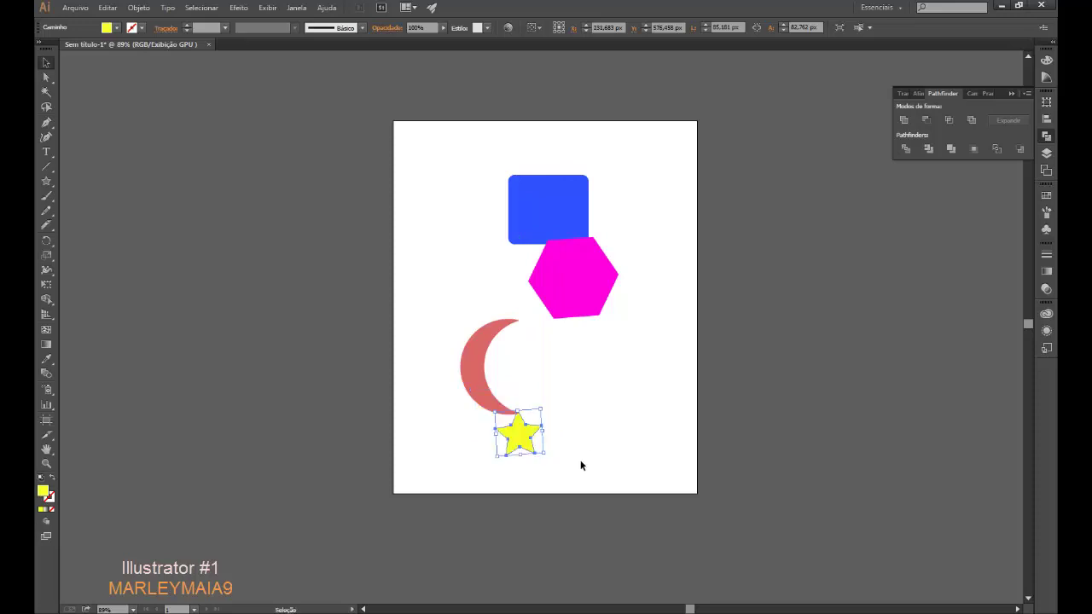
{"action": "left_click", "coordinate": [488, 381], "text": "shift"}
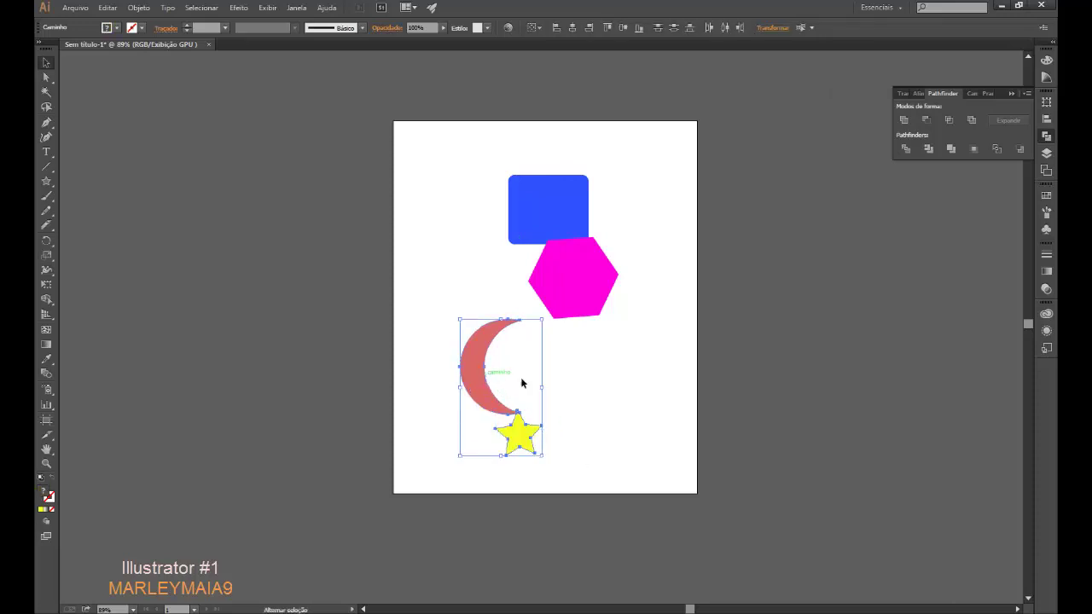
{"action": "left_click", "coordinate": [906, 121]}
{"action": "left_click", "coordinate": [659, 434]}
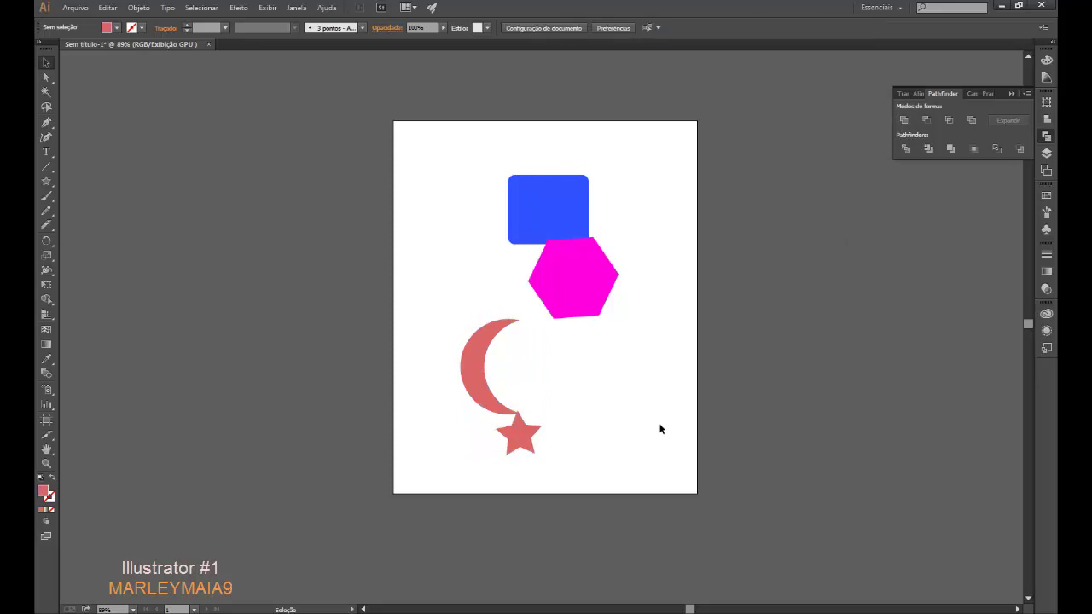
{"action": "mouse_move", "coordinate": [487, 390]}
{"action": "left_mouse_down"}
{"action": "mouse_move", "coordinate": [481, 288]}
{"action": "mouse_move", "coordinate": [523, 260]}
{"action": "left_mouse_up"}
{"action": "left_click", "coordinate": [595, 379]}
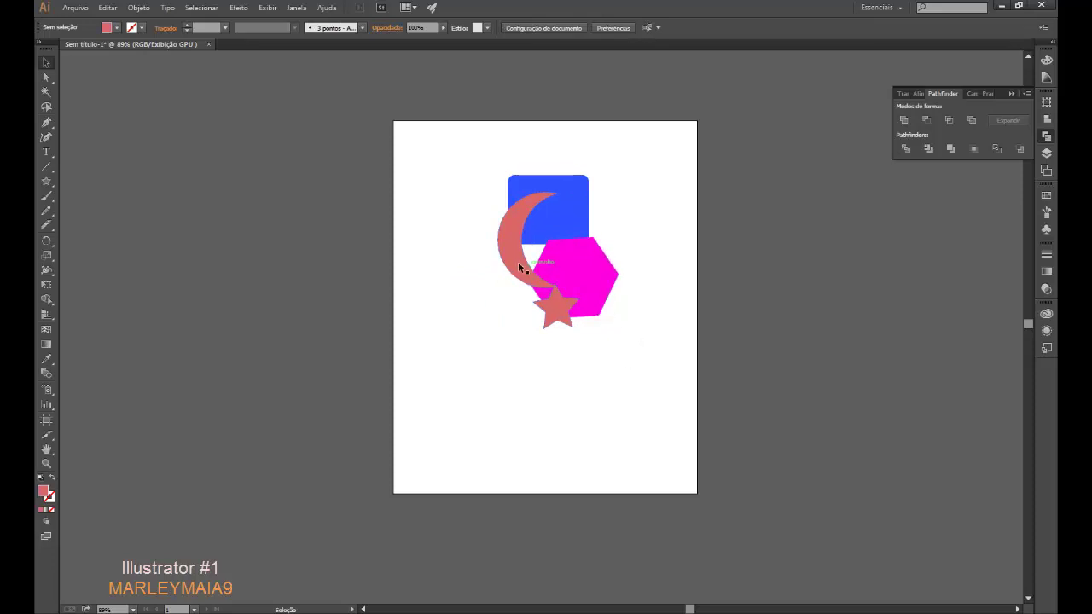
Step: Nudge the moon-and-star shape slightly up-right, deselect, and open the Janela (Window) menu
{"action": "left_click_drag", "start_coordinate": [513, 259], "coordinate": [527, 247]}
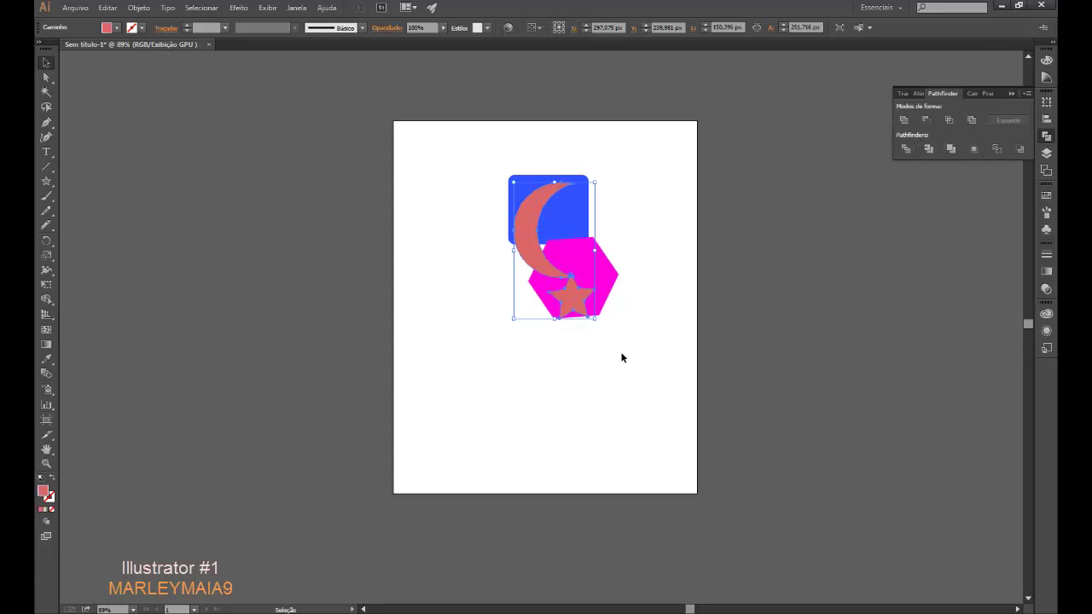
{"action": "left_click", "coordinate": [622, 373]}
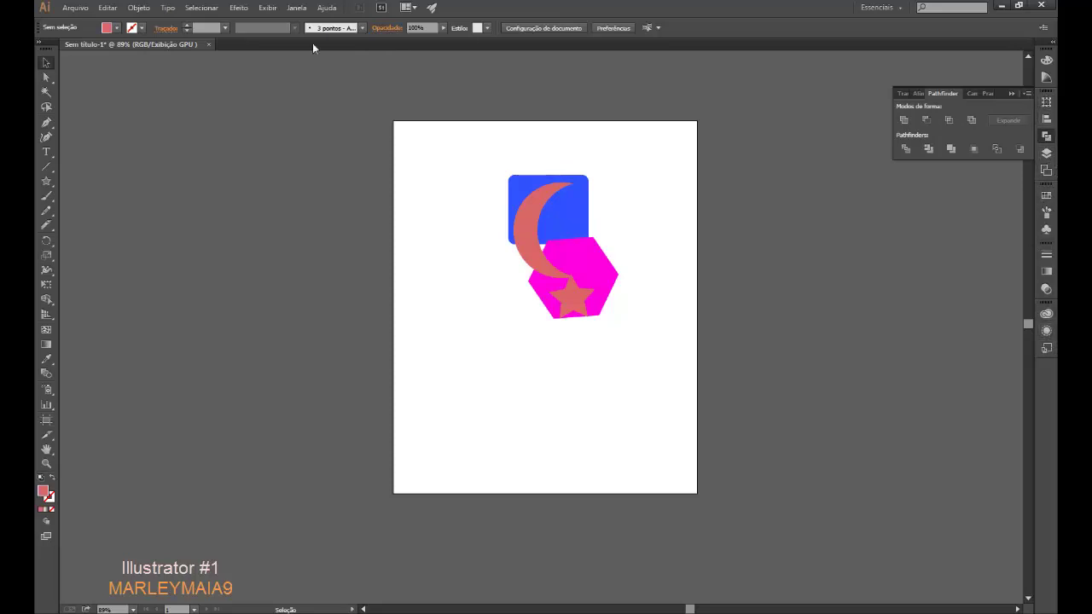
{"action": "left_click", "coordinate": [307, 12]}
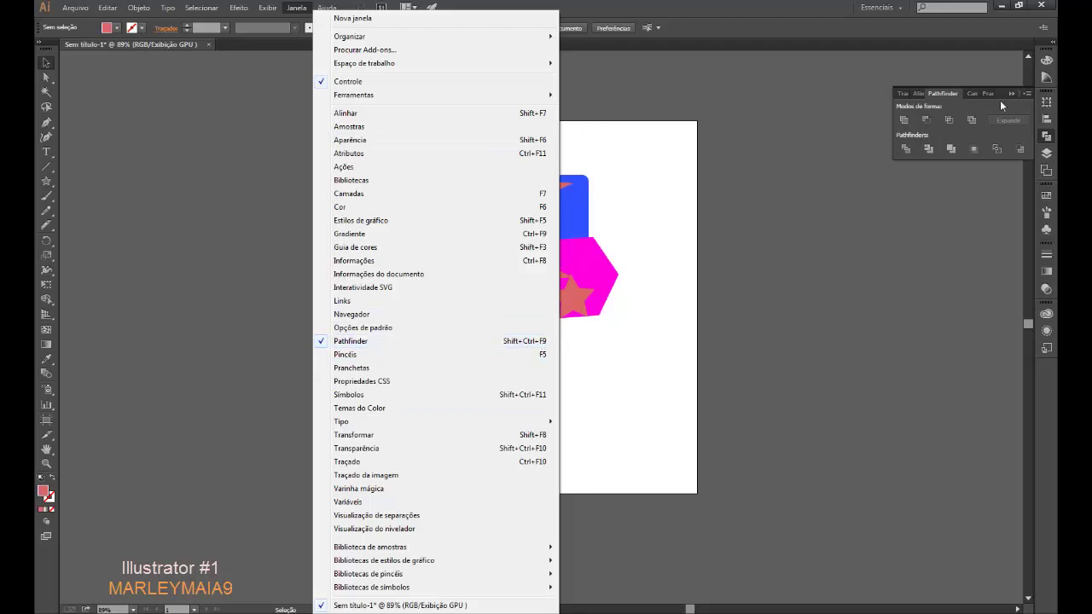
Step: Dismiss the Janela menu and marquee-select all the shapes
{"action": "left_click", "coordinate": [746, 112]}
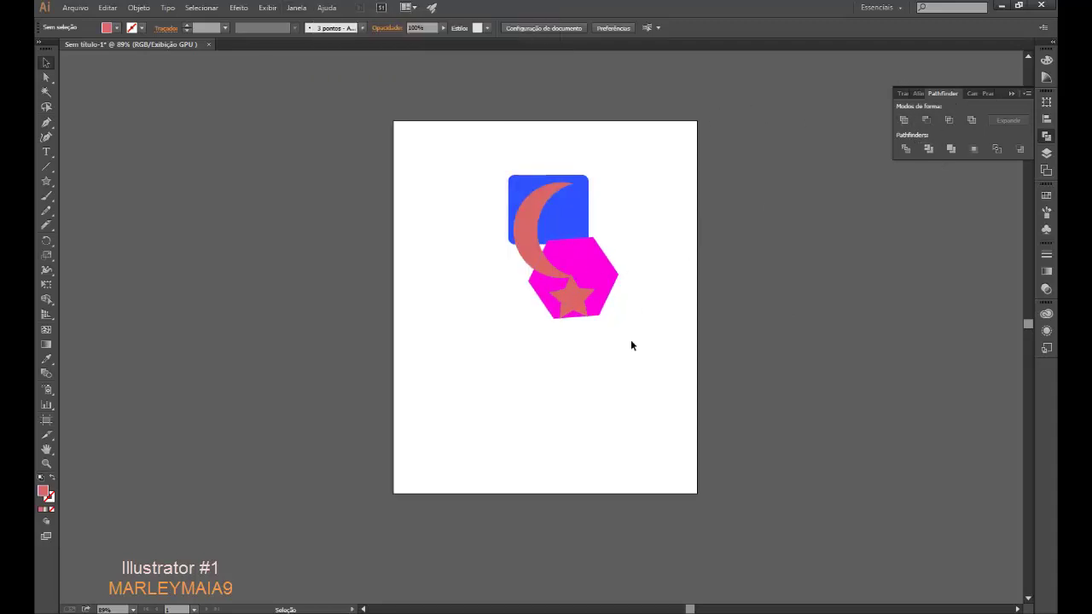
{"action": "left_click_drag", "start_coordinate": [632, 340], "coordinate": [444, 146]}
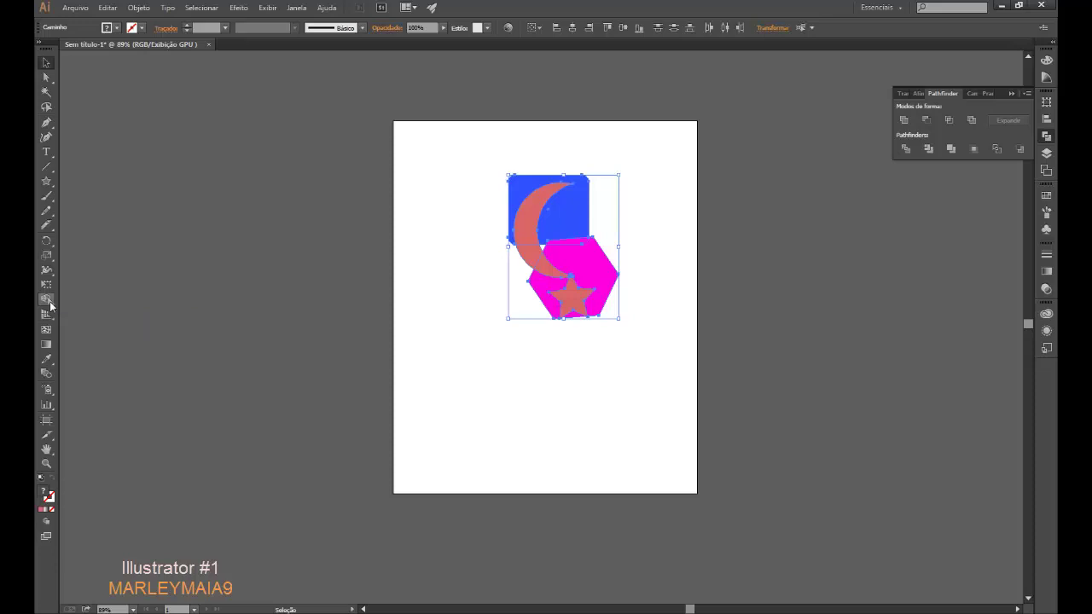
Step: With Shape Builder, merge the square, hexagon and star regions into the coral-red crescent shape
{"action": "left_click", "coordinate": [47, 300]}
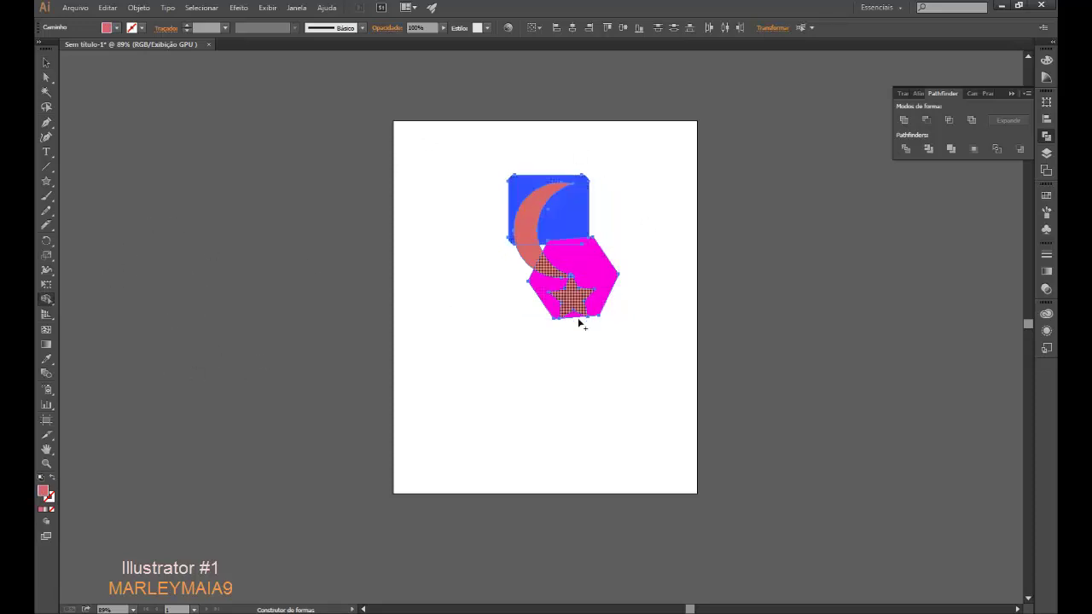
{"action": "left_click", "coordinate": [592, 264]}
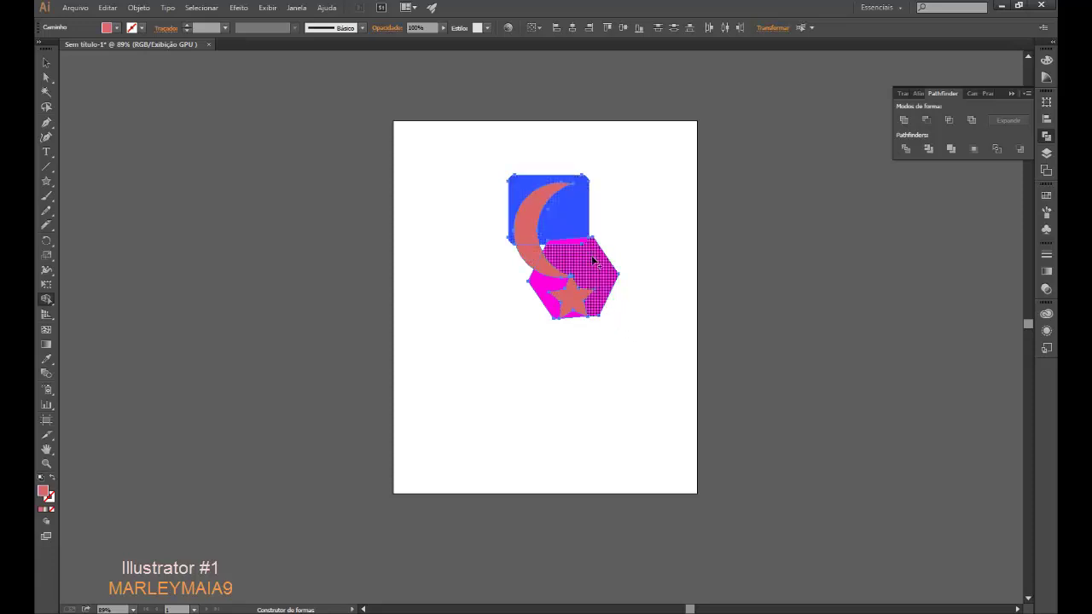
{"action": "left_click", "coordinate": [569, 206]}
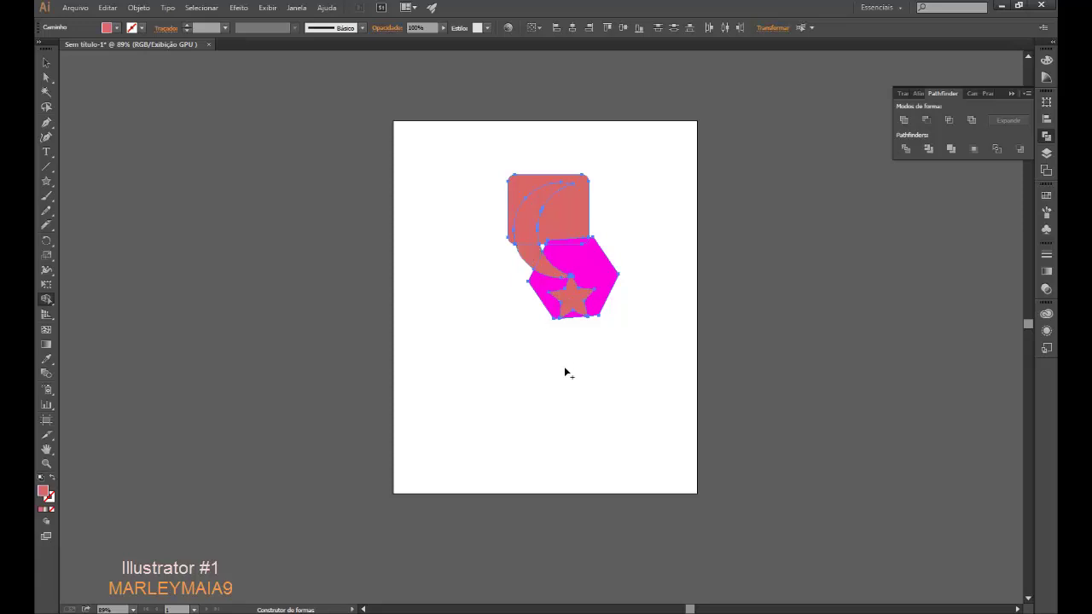
{"action": "left_click", "coordinate": [579, 285]}
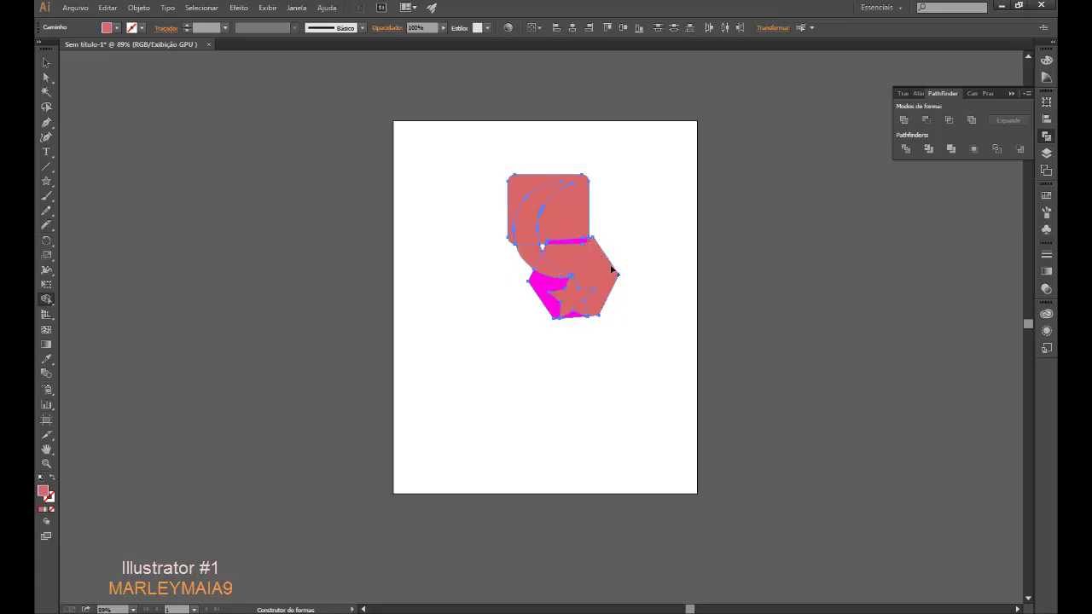
{"action": "left_click", "coordinate": [573, 303]}
{"action": "left_click", "coordinate": [46, 62]}
{"action": "left_click", "coordinate": [506, 347]}
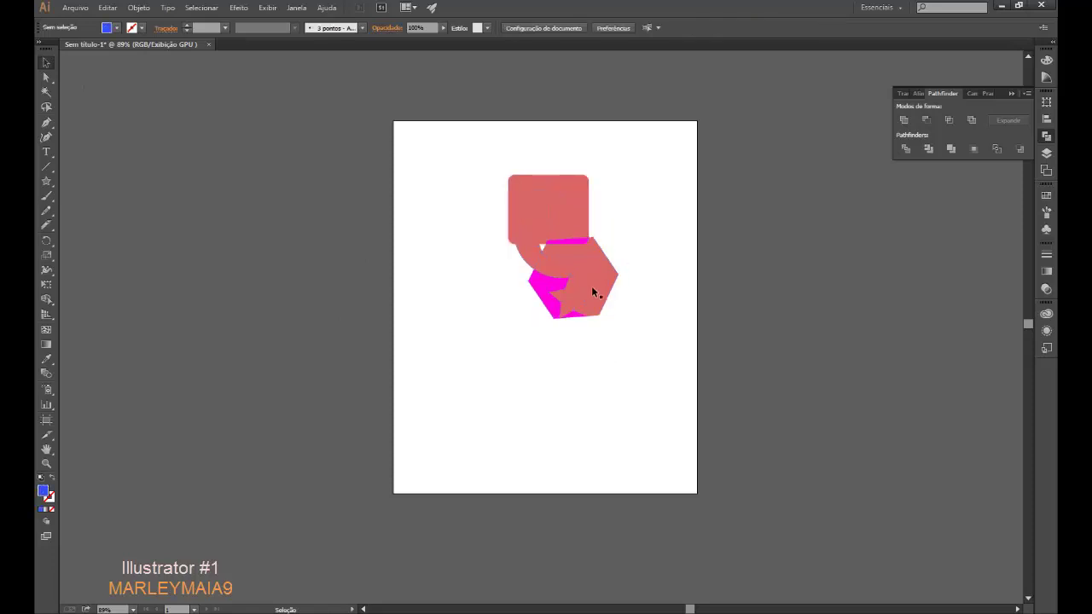
{"action": "left_click", "coordinate": [591, 286]}
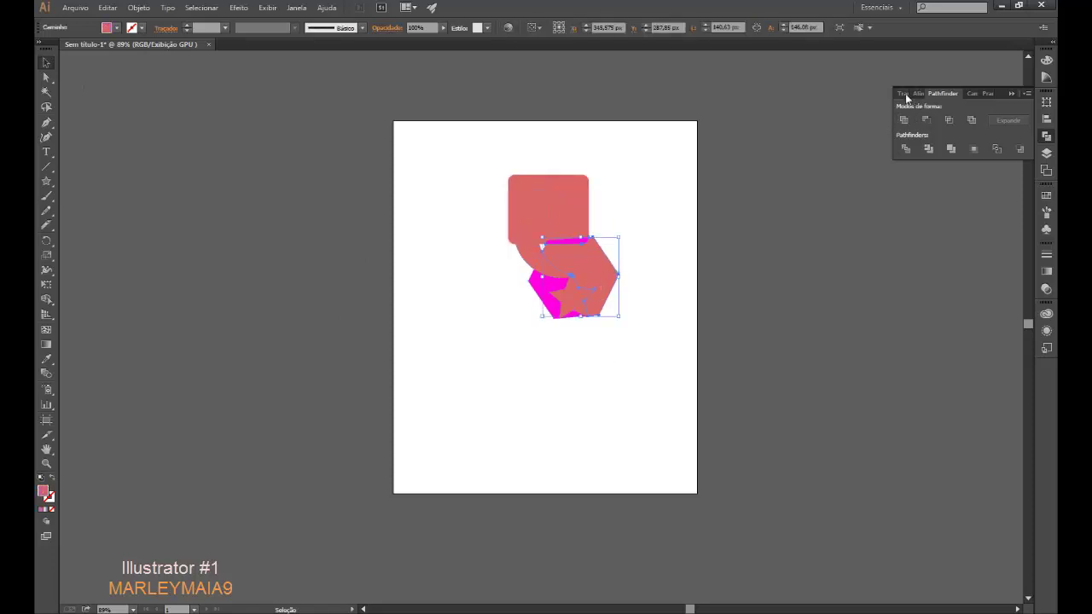
Step: Recolour the hexagon lighter pink, the crescent olive and the rounded square lavender-grey using Color Guide swatches
{"action": "left_click", "coordinate": [1047, 77]}
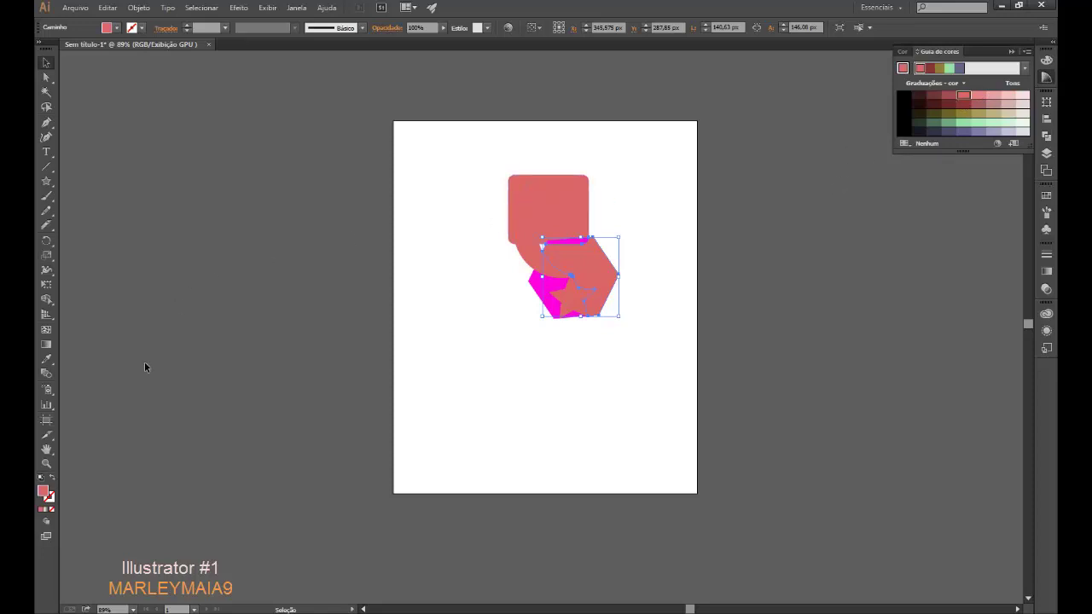
{"action": "left_click", "coordinate": [979, 94]}
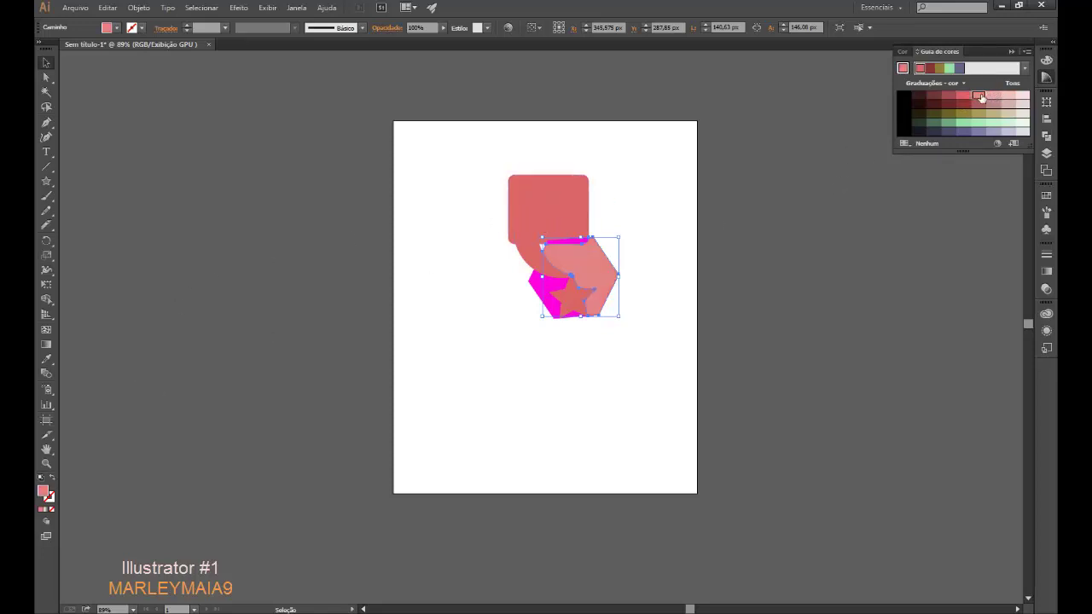
{"action": "left_click", "coordinate": [546, 205]}
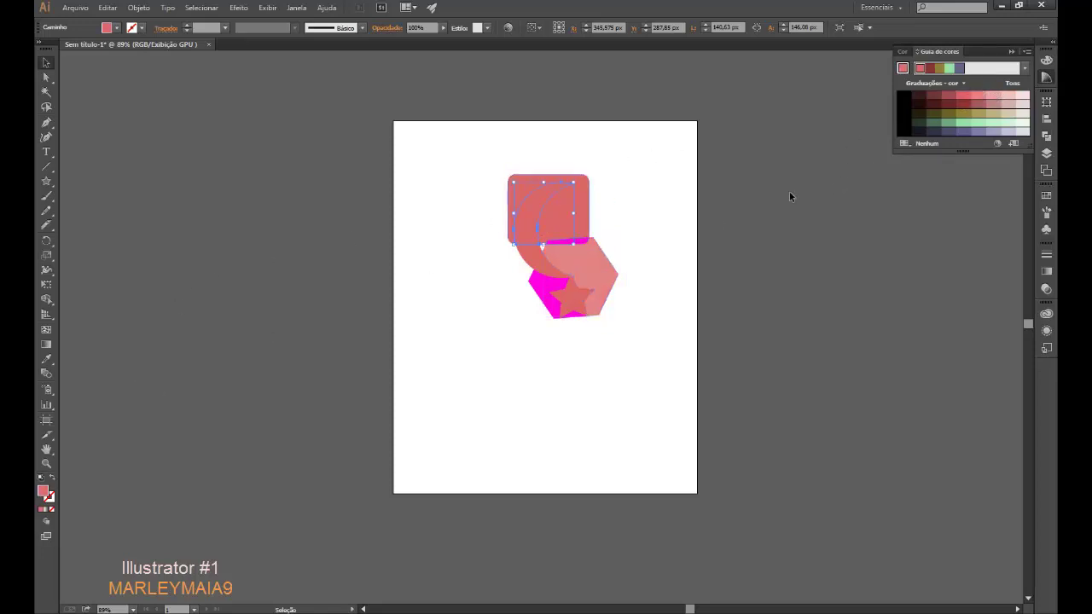
{"action": "left_click", "coordinate": [964, 114]}
{"action": "left_click", "coordinate": [585, 215]}
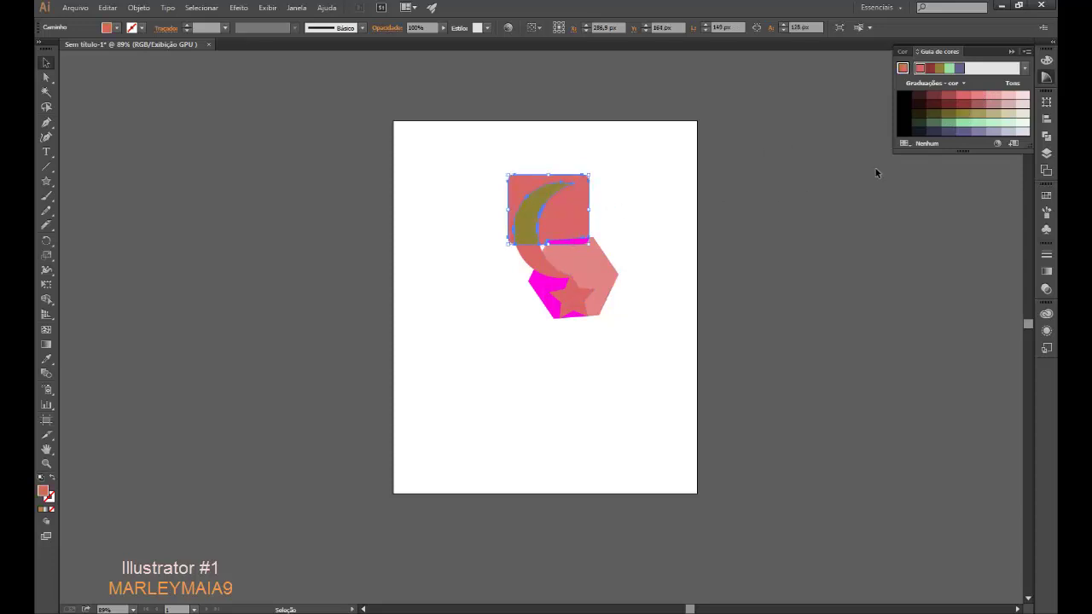
{"action": "left_click", "coordinate": [979, 132]}
Step: Colour the left magenta fragment blue and the piece under the star light green, then drag the hexagon right
{"action": "left_click", "coordinate": [649, 287]}
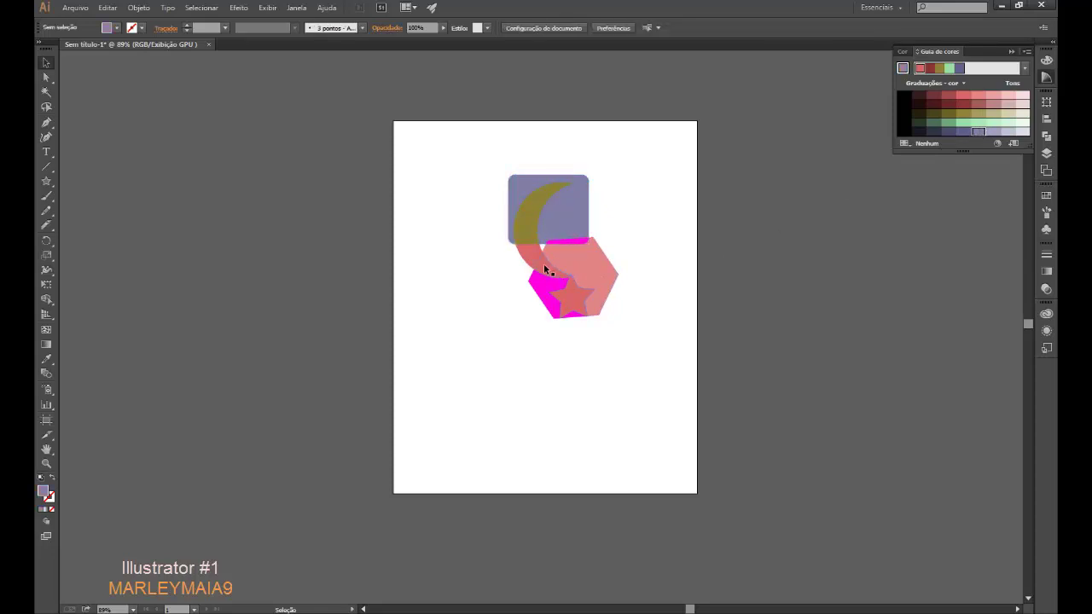
{"action": "left_click", "coordinate": [542, 295]}
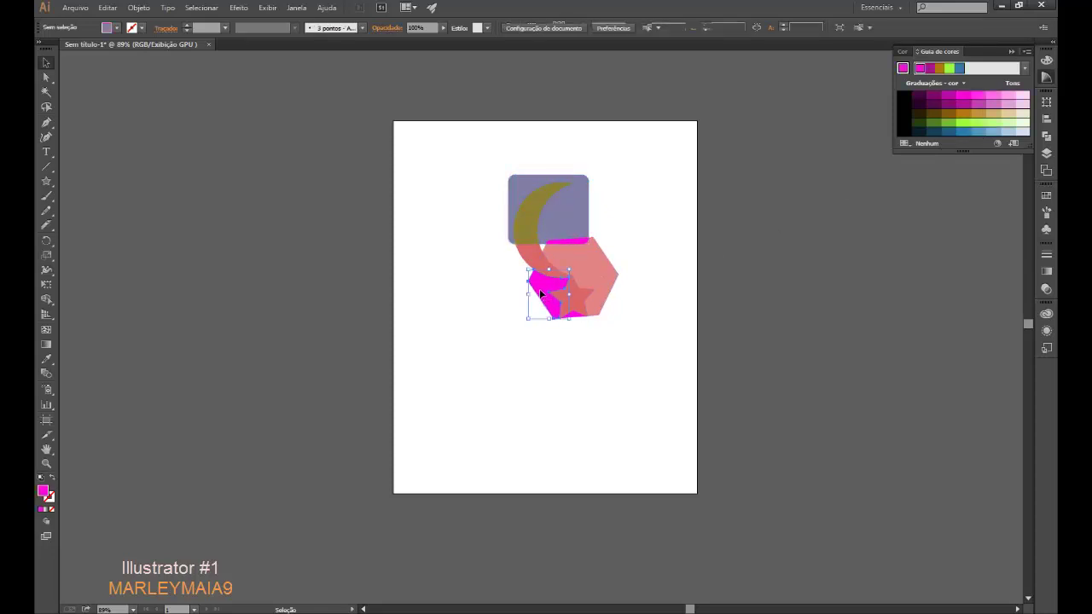
{"action": "left_click", "coordinate": [965, 132]}
{"action": "left_click", "coordinate": [718, 282]}
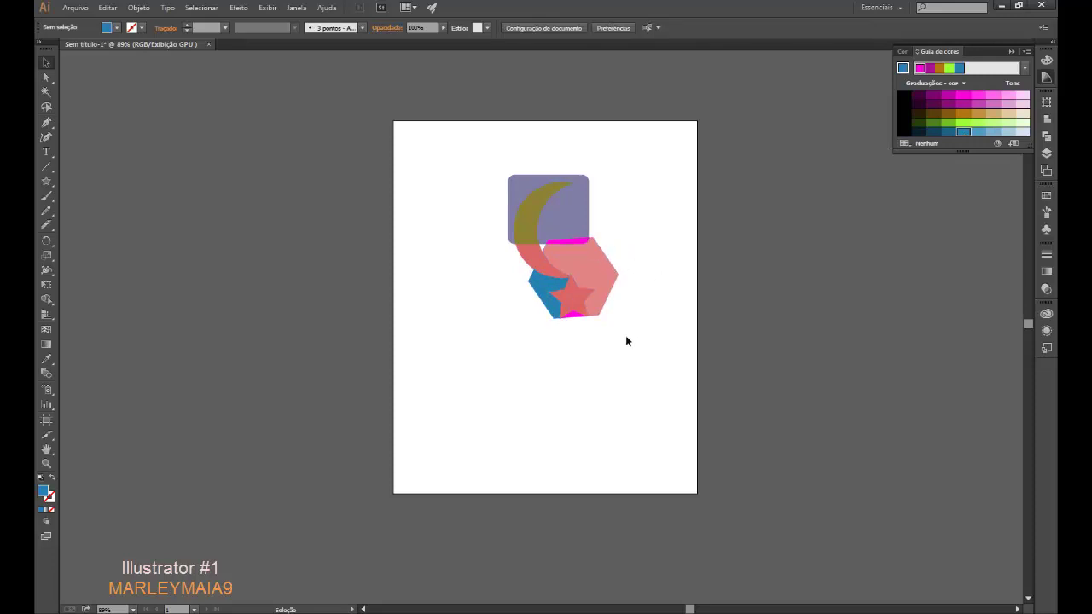
{"action": "left_click", "coordinate": [573, 318]}
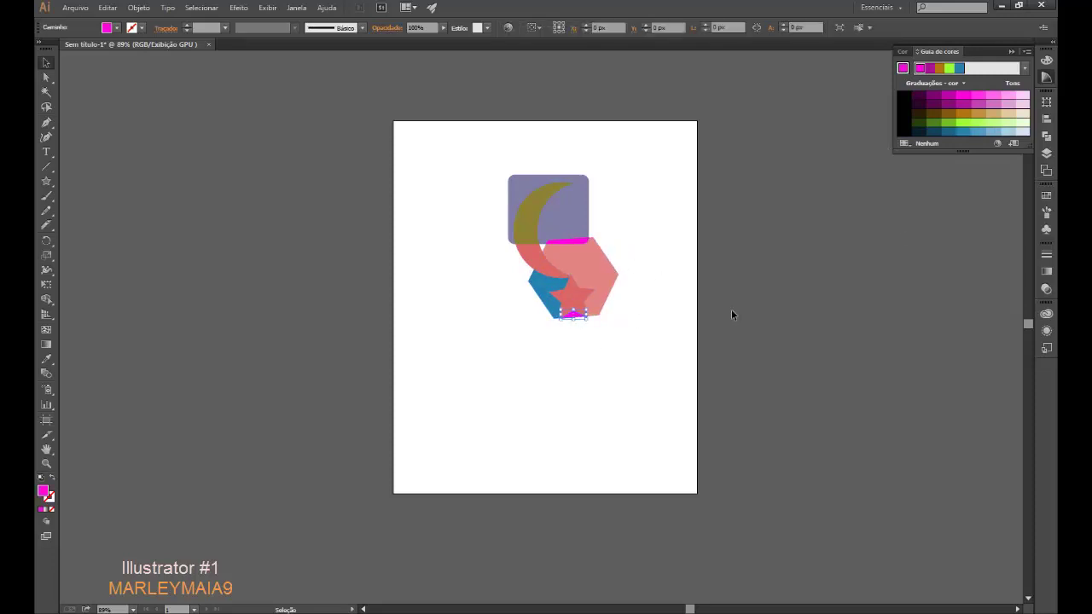
{"action": "left_click", "coordinate": [969, 124]}
{"action": "left_click", "coordinate": [639, 398]}
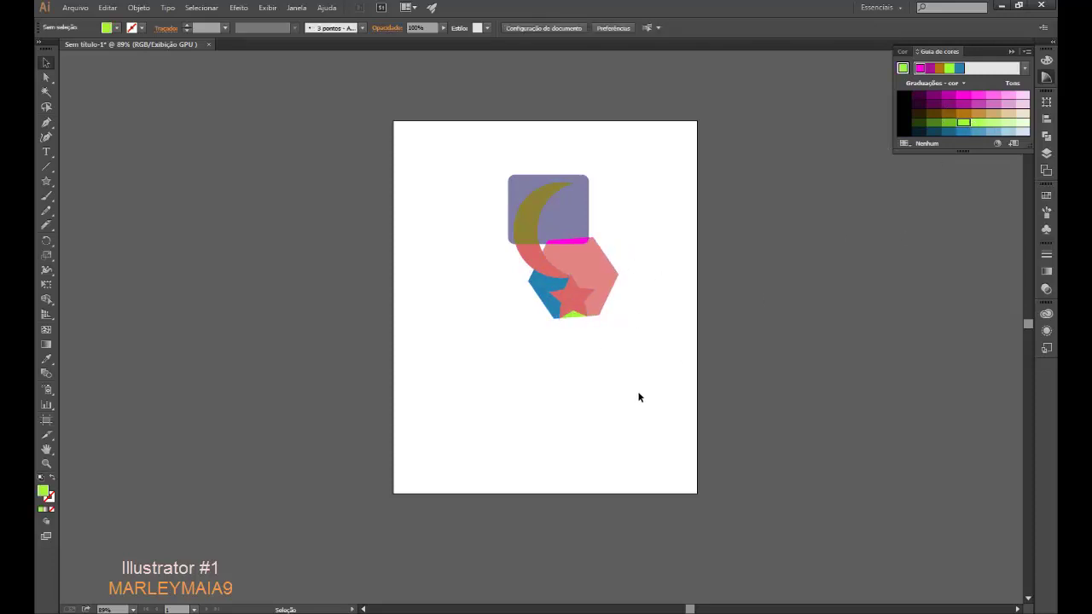
{"action": "left_click_drag", "start_coordinate": [615, 292], "coordinate": [667, 274]}
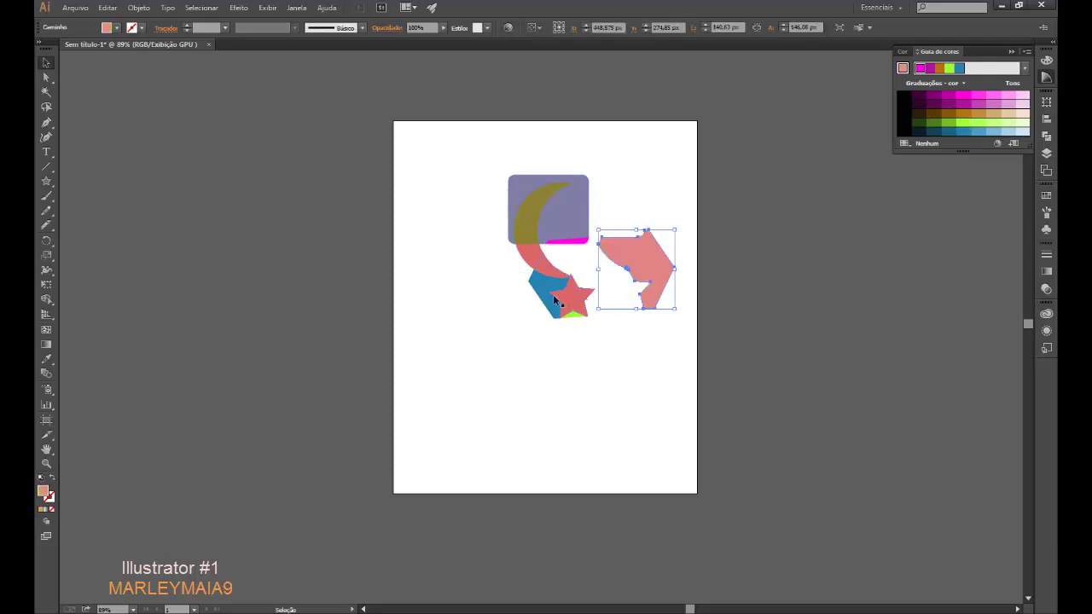
Step: Undo the accidental moves of the blue and pink shapes
{"action": "left_click_drag", "start_coordinate": [555, 301], "coordinate": [524, 326]}
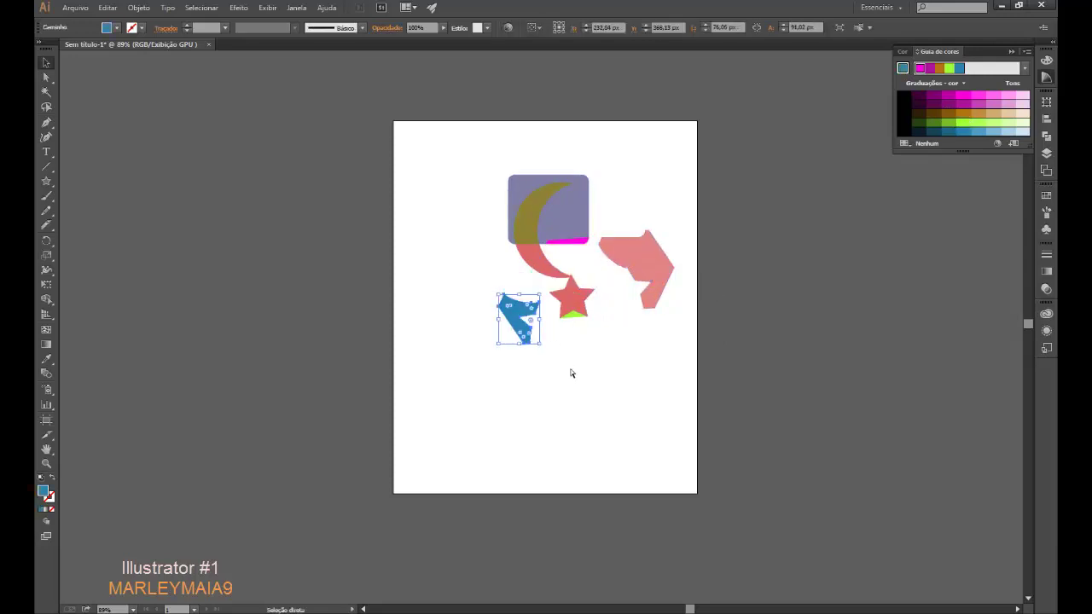
{"action": "key", "text": "ctrl+z"}
{"action": "key", "text": "ctrl+z"}
{"action": "left_click", "coordinate": [645, 261]}
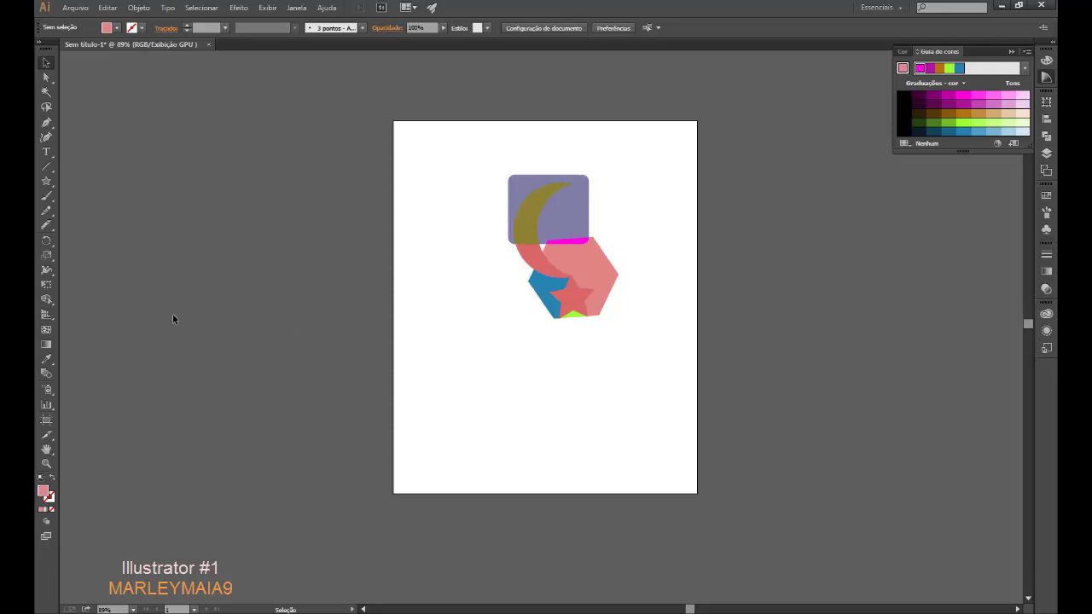
Step: Select all shapes and use Shape Builder to merge the star region into the pink hexagon
{"action": "left_click_drag", "start_coordinate": [642, 340], "coordinate": [438, 127]}
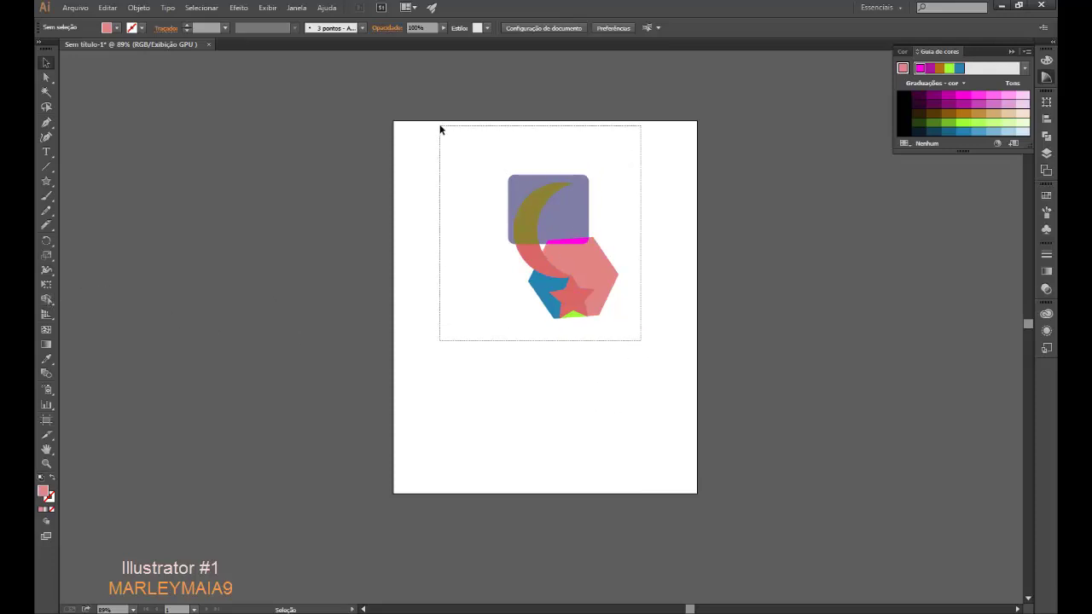
{"action": "left_click", "coordinate": [47, 300]}
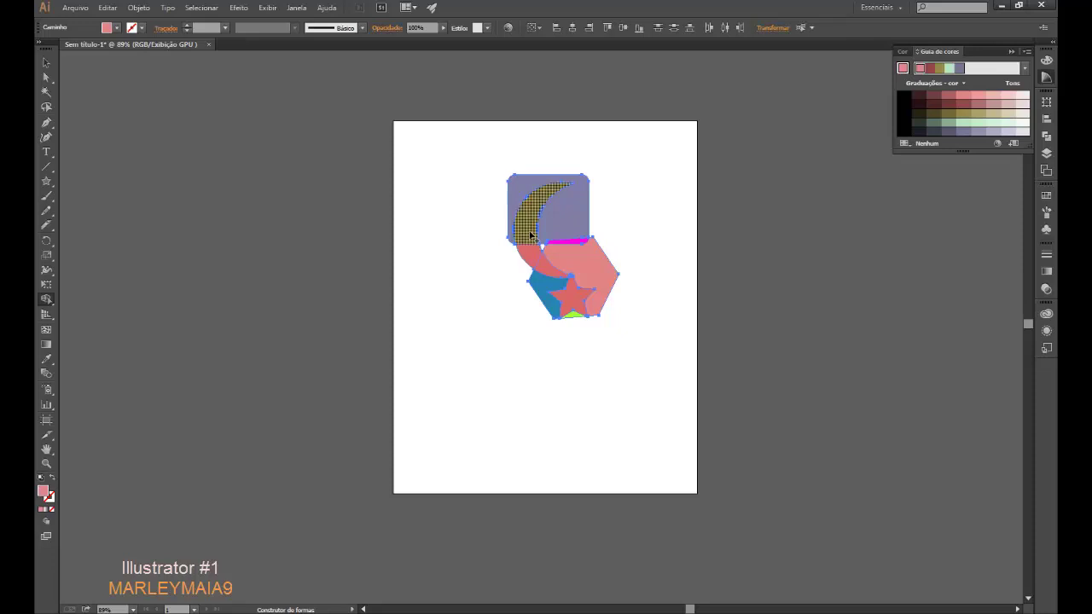
{"action": "left_click", "coordinate": [557, 277]}
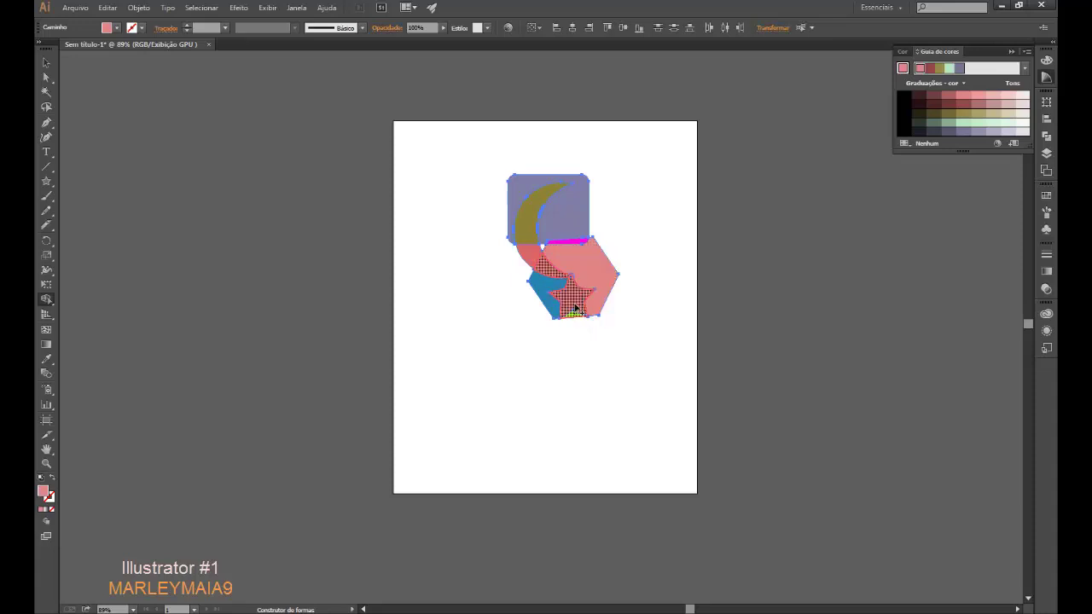
{"action": "left_click", "coordinate": [575, 298]}
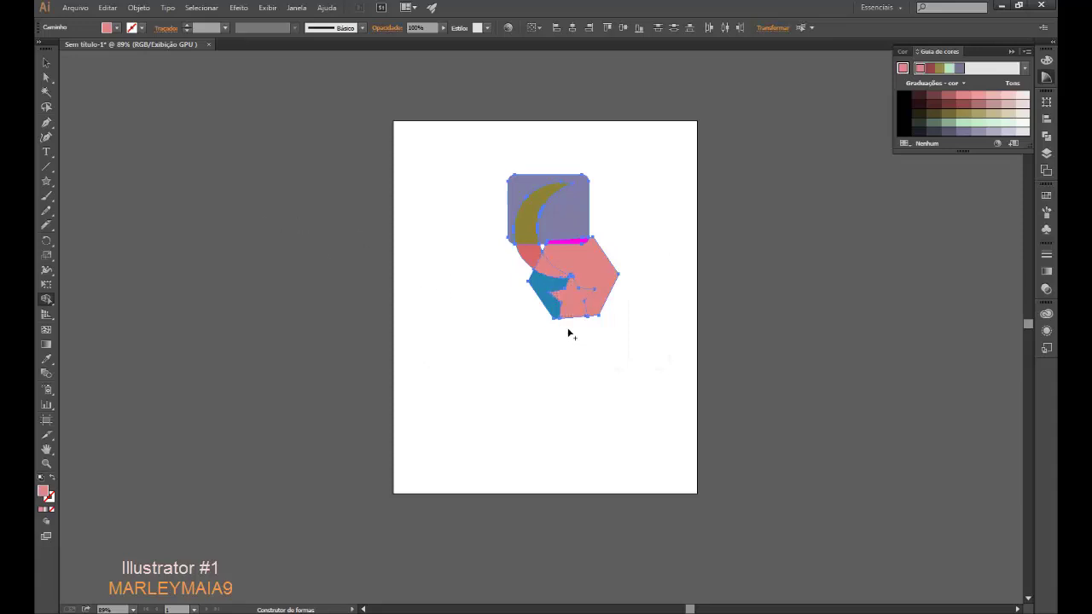
{"action": "left_click", "coordinate": [46, 62]}
{"action": "left_click", "coordinate": [535, 344]}
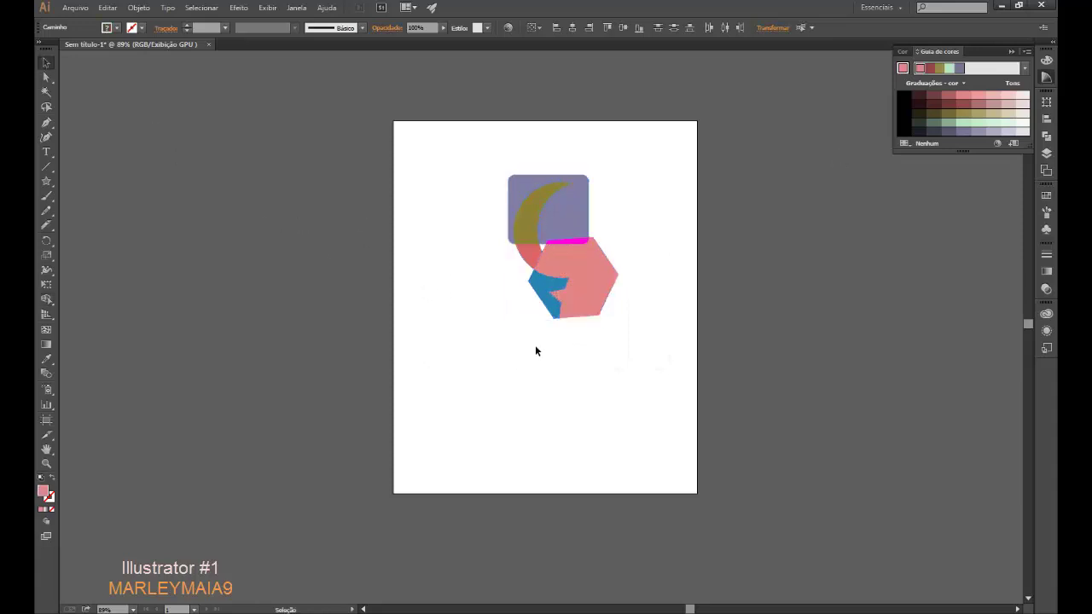
{"action": "left_click", "coordinate": [568, 304]}
Step: Fill the star purple-grey and nudge the star group down, then back into place
{"action": "left_click", "coordinate": [977, 133]}
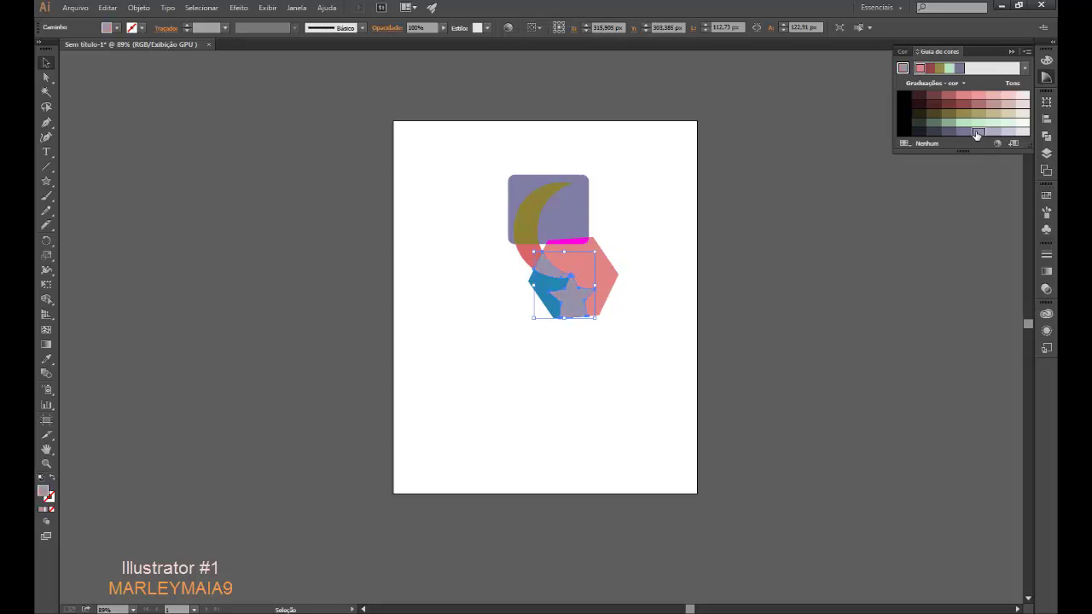
{"action": "left_click", "coordinate": [648, 346]}
{"action": "left_click_drag", "start_coordinate": [583, 314], "coordinate": [551, 393]}
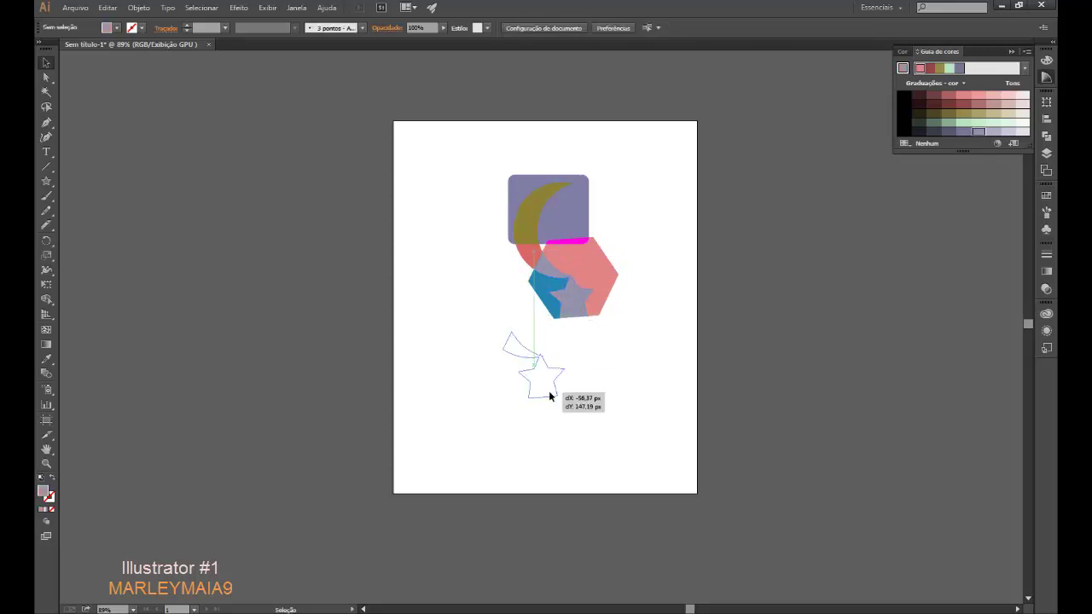
{"action": "left_click", "coordinate": [636, 406]}
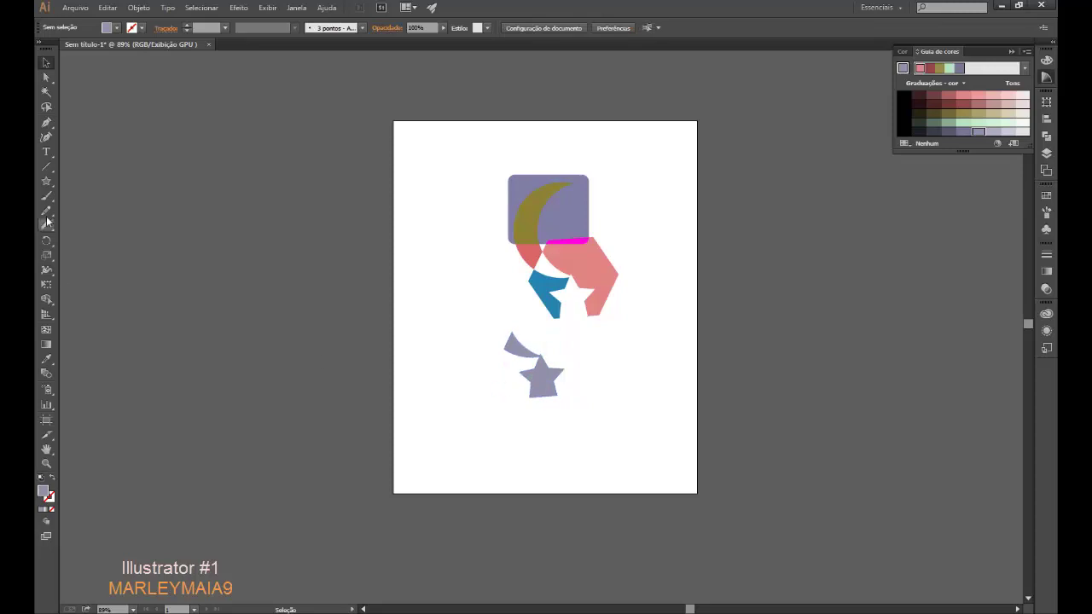
{"action": "left_click_drag", "start_coordinate": [523, 377], "coordinate": [542, 348]}
Step: Try merging the pink hexagon with its neighbouring region using Shape Builder
{"action": "left_click", "coordinate": [599, 312]}
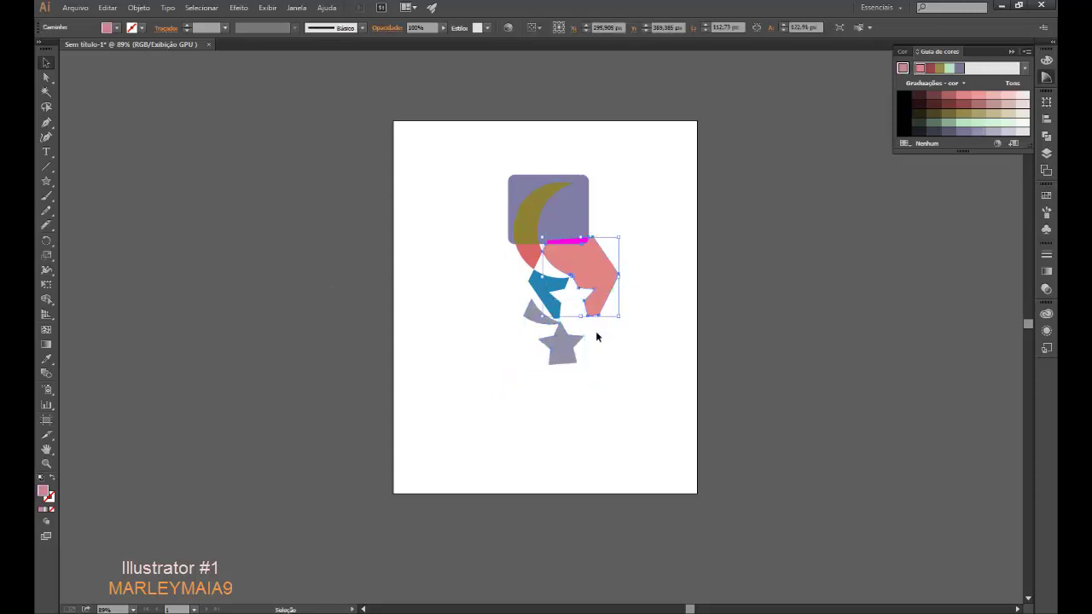
{"action": "left_click", "coordinate": [47, 299]}
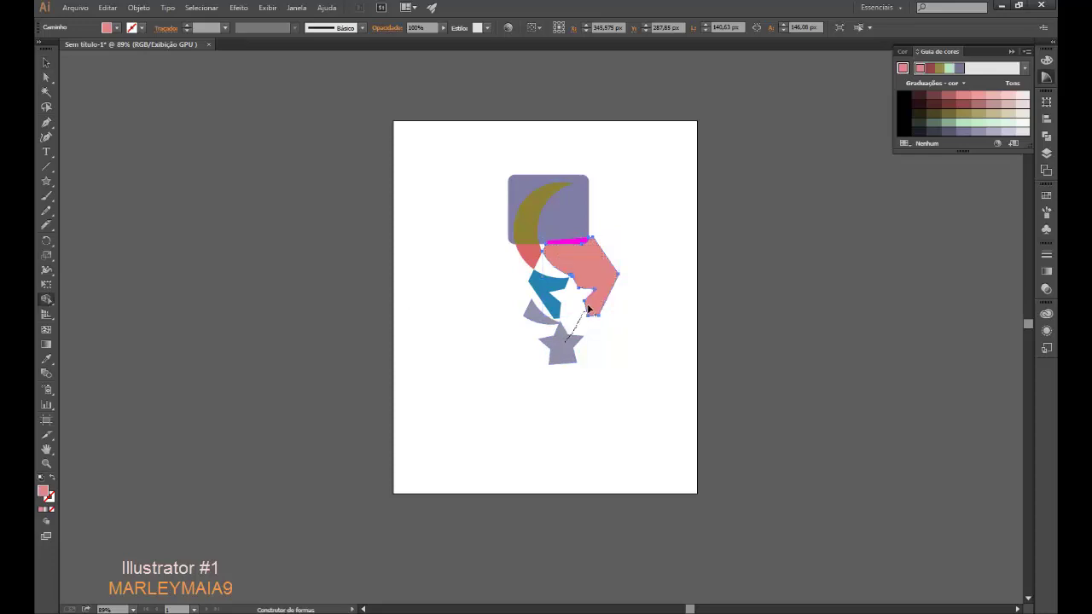
{"action": "mouse_move", "coordinate": [598, 283]}
{"action": "left_mouse_down"}
{"action": "mouse_move", "coordinate": [530, 304]}
{"action": "mouse_move", "coordinate": [559, 275]}
{"action": "left_mouse_up"}
{"action": "left_click", "coordinate": [47, 62]}
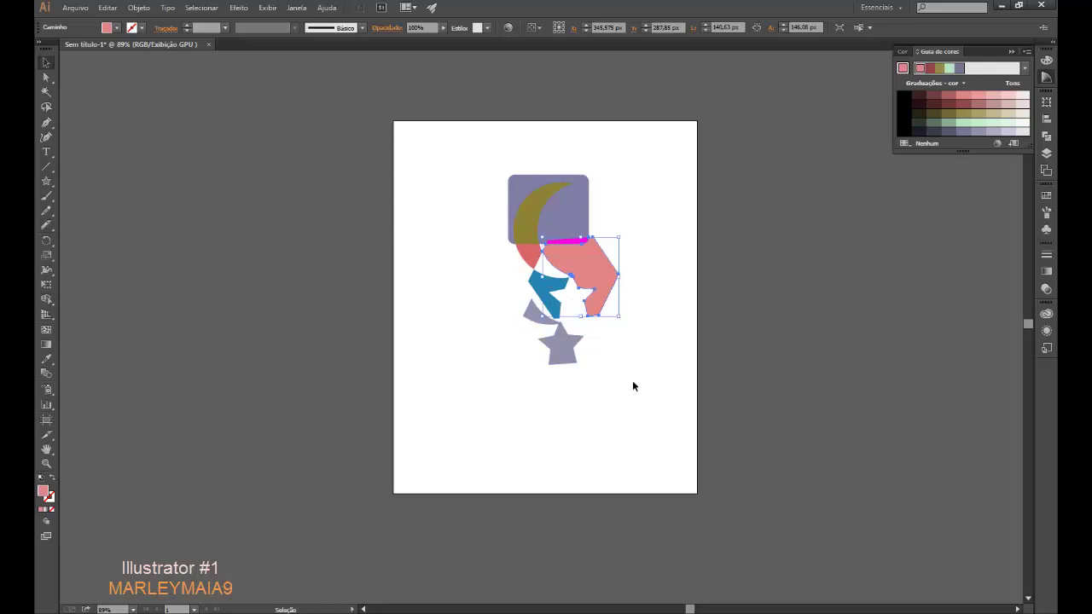
Step: Select all shapes and Shape-Build the hexagon, rectangle and both stars into one shape
{"action": "left_click_drag", "start_coordinate": [633, 381], "coordinate": [465, 192]}
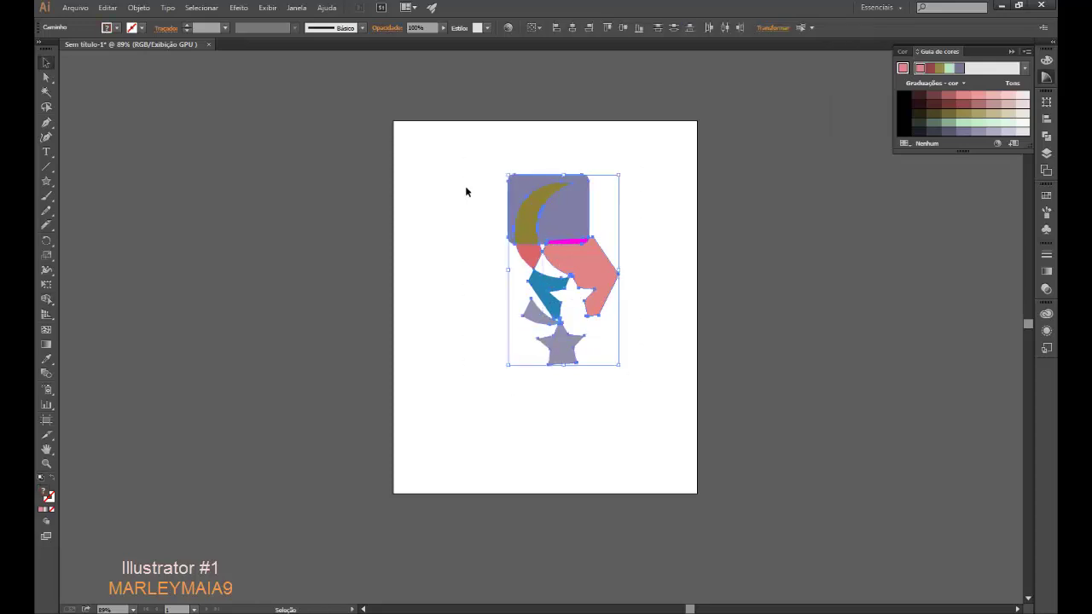
{"action": "left_click", "coordinate": [47, 270]}
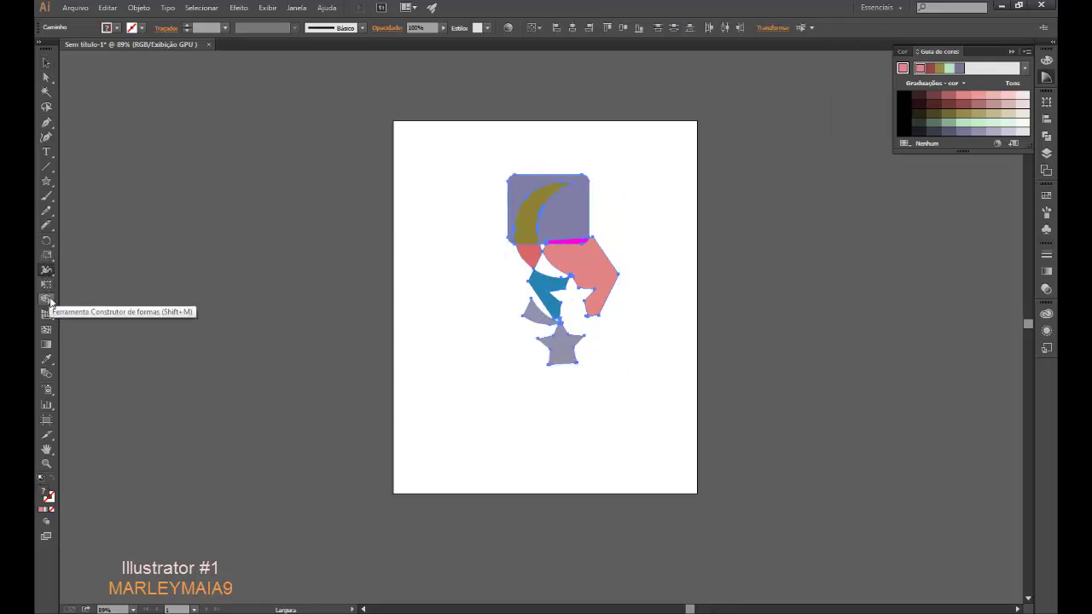
{"action": "left_click", "coordinate": [47, 300]}
{"action": "mouse_move", "coordinate": [582, 265]}
{"action": "left_mouse_down"}
{"action": "mouse_move", "coordinate": [562, 208]}
{"action": "mouse_move", "coordinate": [550, 293]}
{"action": "left_mouse_up"}
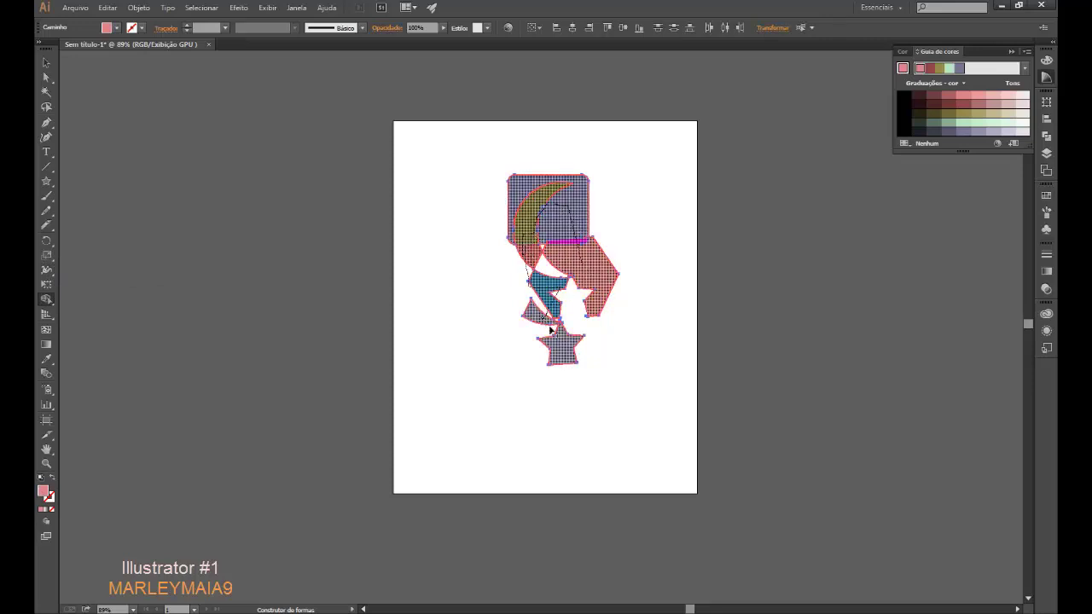
{"action": "left_click_drag", "start_coordinate": [551, 293], "coordinate": [560, 340]}
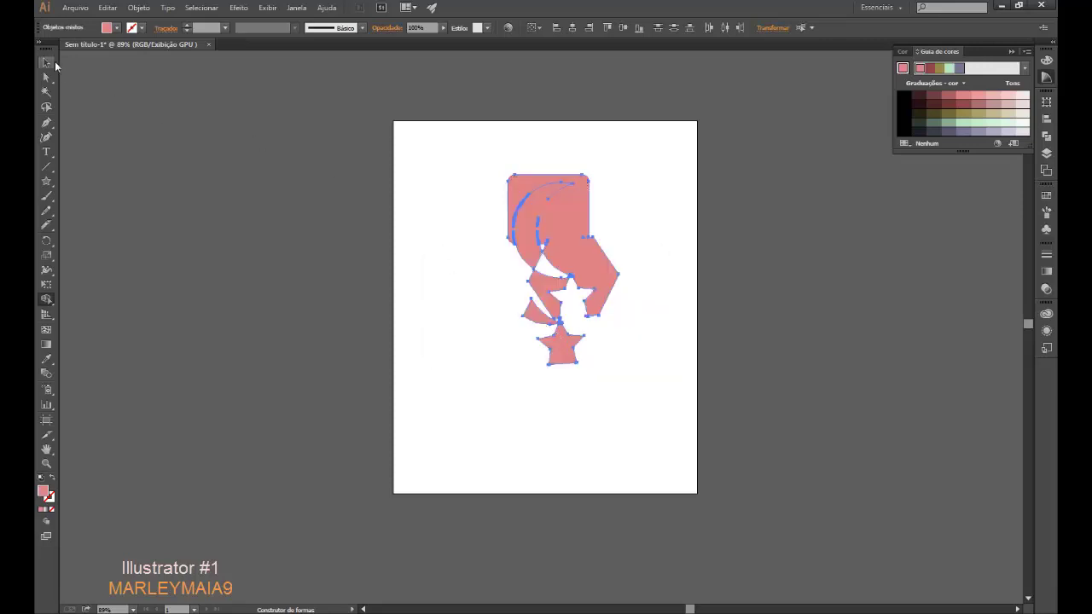
Step: Check that the merged pink shape now selects as a single piece
{"action": "left_click", "coordinate": [48, 63]}
{"action": "left_click", "coordinate": [678, 281]}
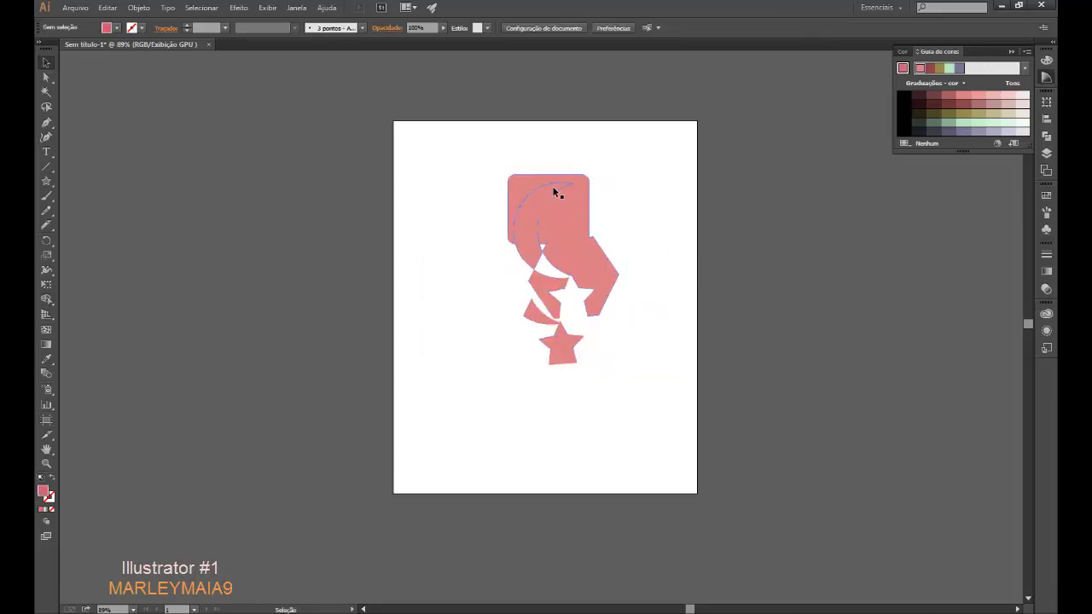
{"action": "left_click", "coordinate": [556, 191]}
{"action": "left_click", "coordinate": [668, 298]}
{"action": "left_click", "coordinate": [609, 293]}
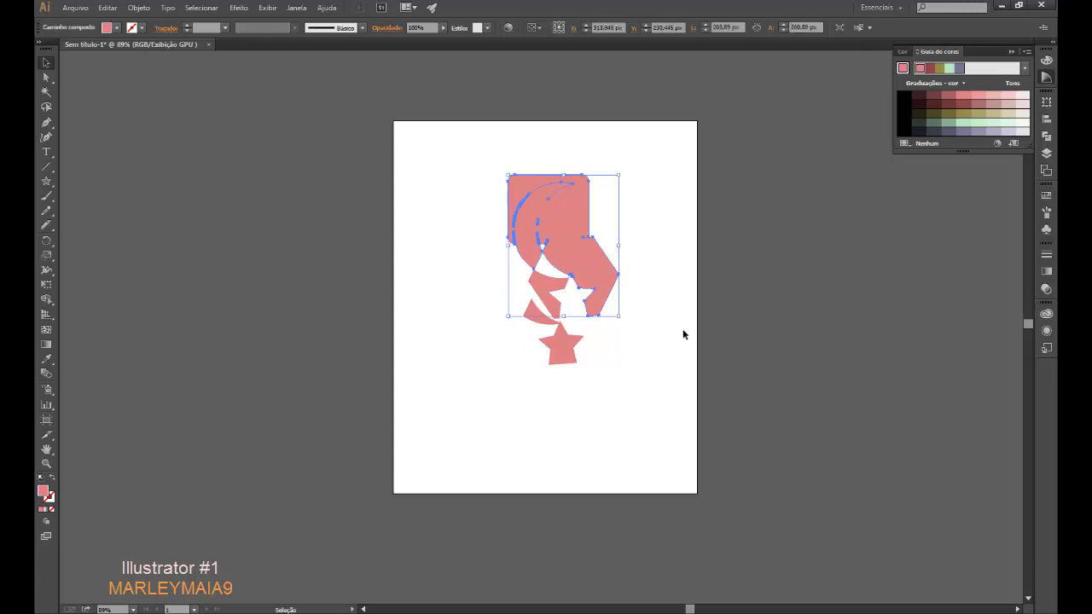
{"action": "left_click", "coordinate": [681, 332]}
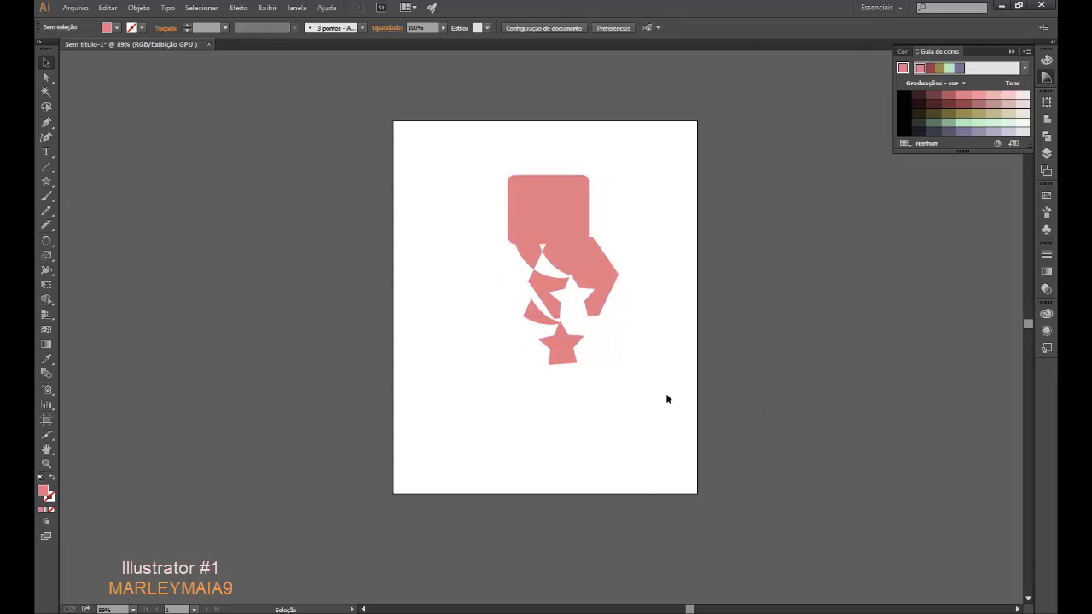
Step: Delete all the artwork and start a curved swirl path with the Pen tool
{"action": "key", "text": "ctrl+a"}
{"action": "key", "text": "Delete"}
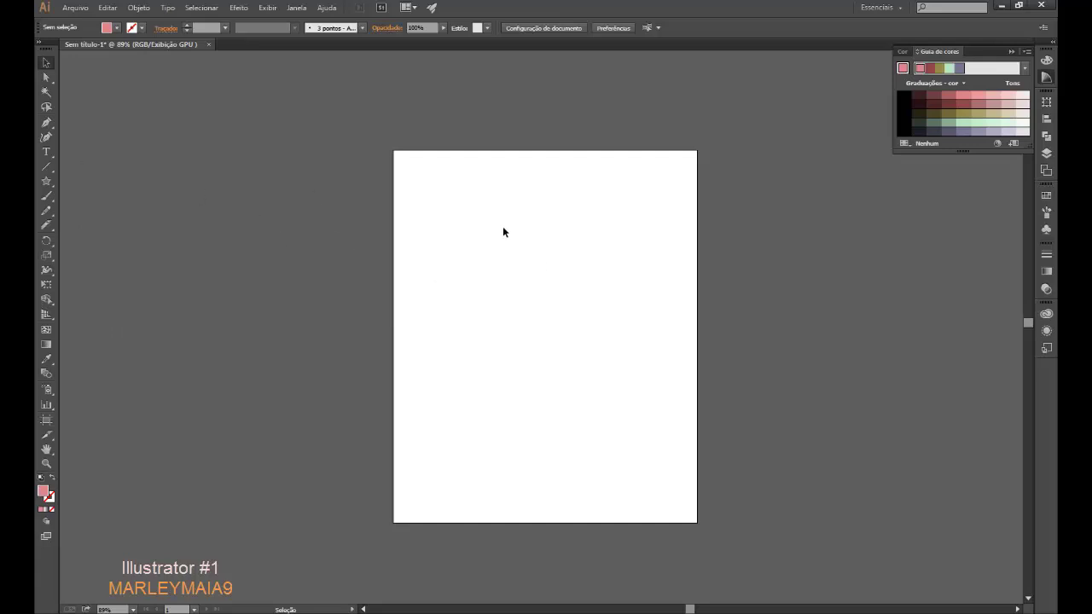
{"action": "left_click", "coordinate": [46, 122]}
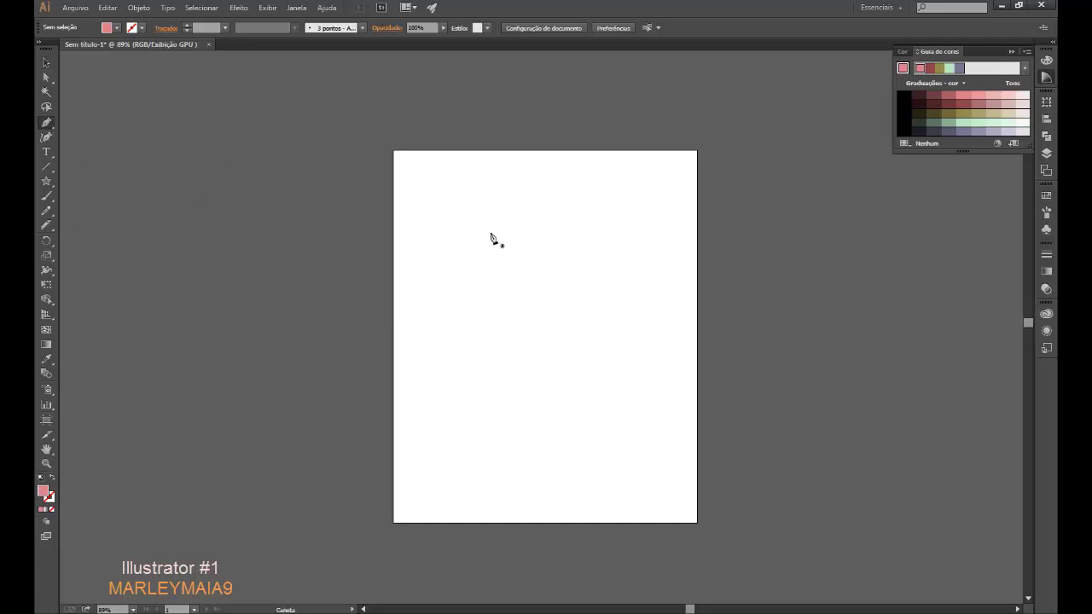
{"action": "left_click", "coordinate": [659, 185]}
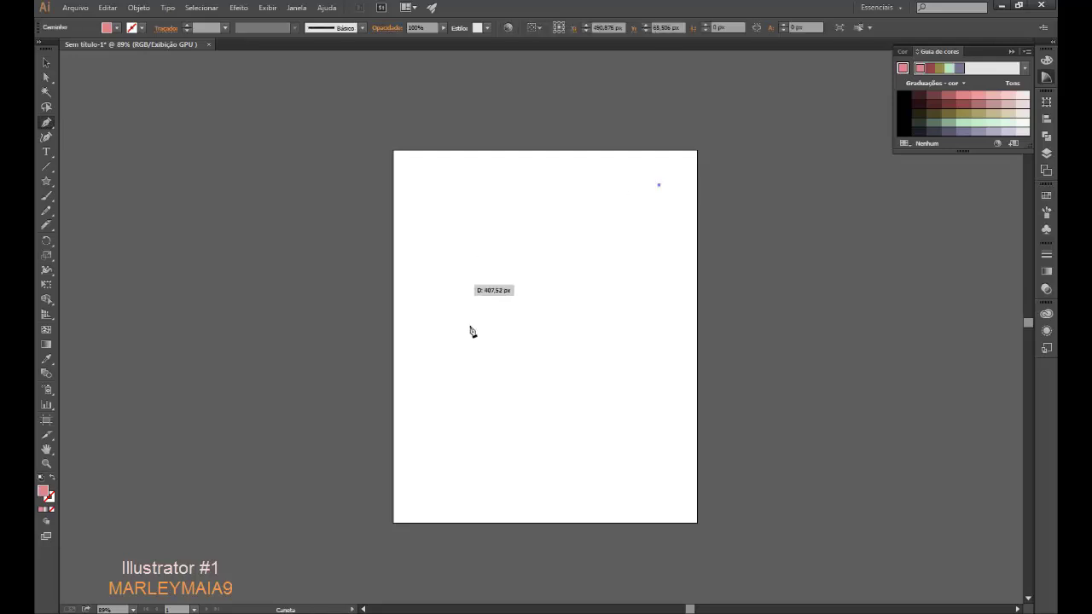
{"action": "left_click_drag", "start_coordinate": [452, 347], "coordinate": [571, 497]}
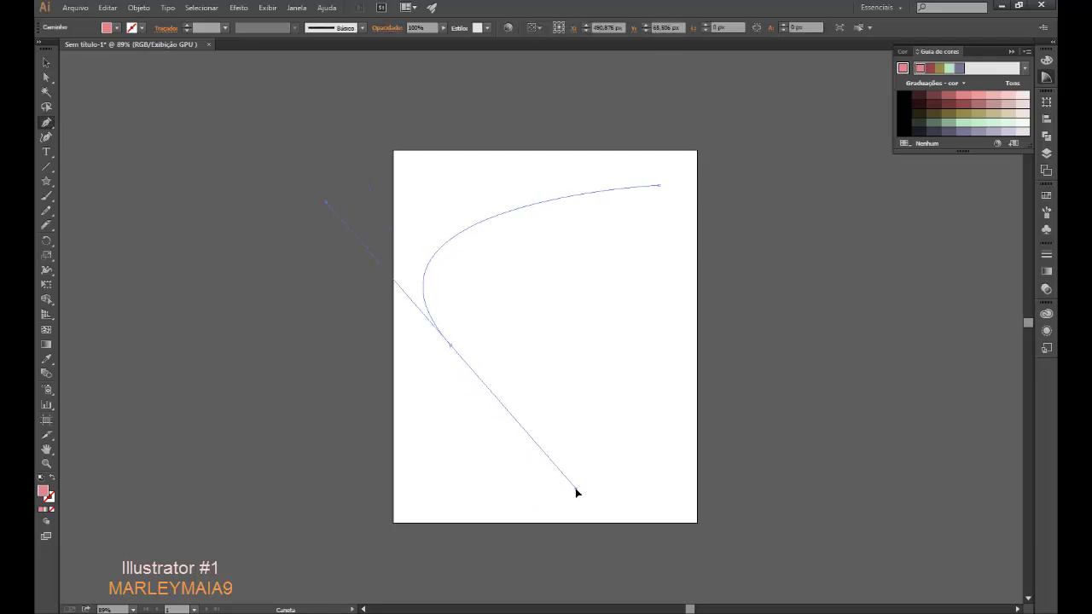
Step: Add S-curve, bottom and right-side curved anchors to finish the swirl, with fill None
{"action": "mouse_move", "coordinate": [598, 256]}
{"action": "left_mouse_down"}
{"action": "mouse_move", "coordinate": [673, 350]}
{"action": "mouse_move", "coordinate": [798, 394]}
{"action": "left_mouse_up"}
{"action": "left_click_drag", "start_coordinate": [450, 468], "coordinate": [419, 302]}
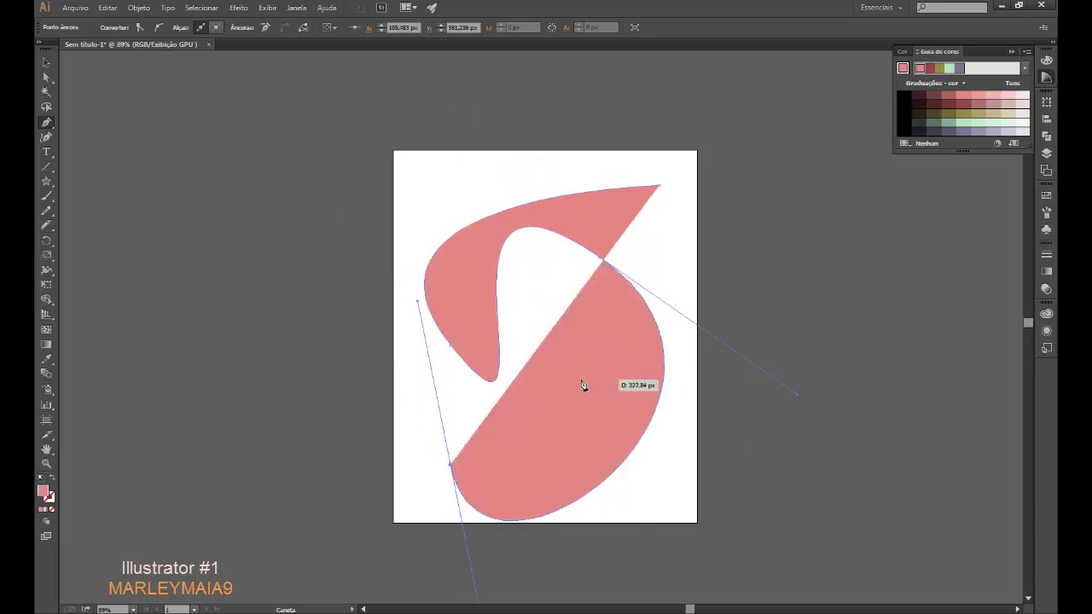
{"action": "mouse_move", "coordinate": [576, 381]}
{"action": "left_mouse_down"}
{"action": "mouse_move", "coordinate": [665, 521]}
{"action": "mouse_move", "coordinate": [597, 486]}
{"action": "left_mouse_up"}
{"action": "left_click", "coordinate": [598, 483]}
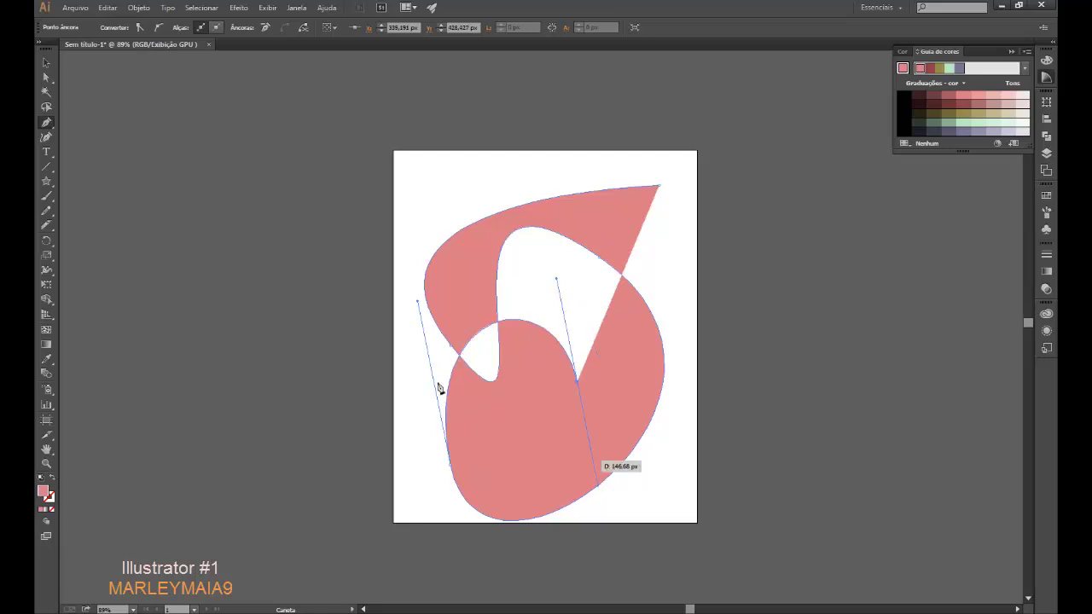
{"action": "left_click", "coordinate": [52, 509]}
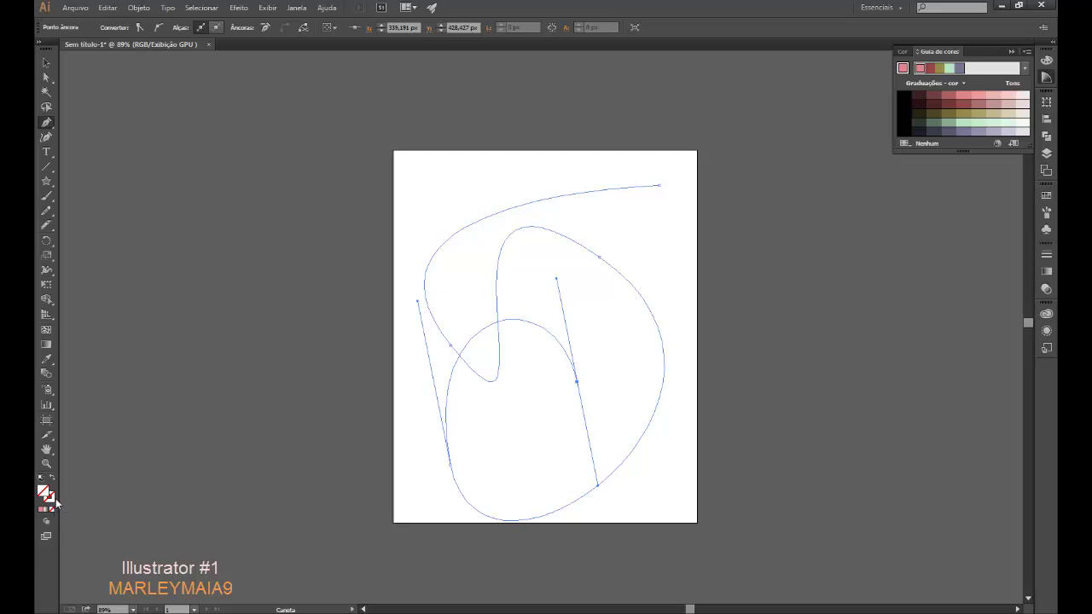
Step: Set the swirl path's stroke colour to black
{"action": "left_click", "coordinate": [53, 497]}
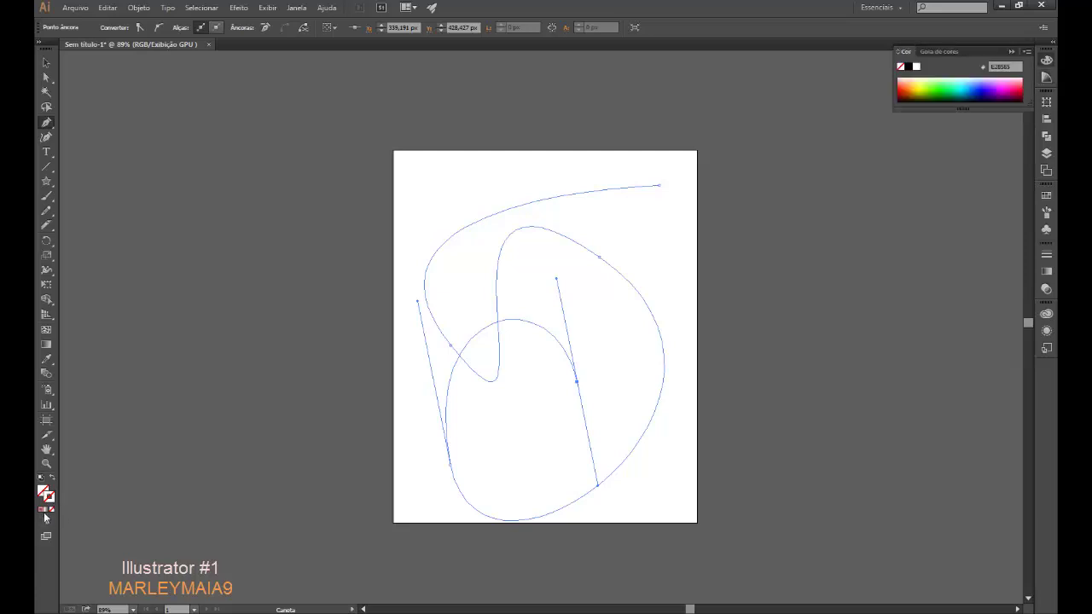
{"action": "left_click", "coordinate": [908, 67]}
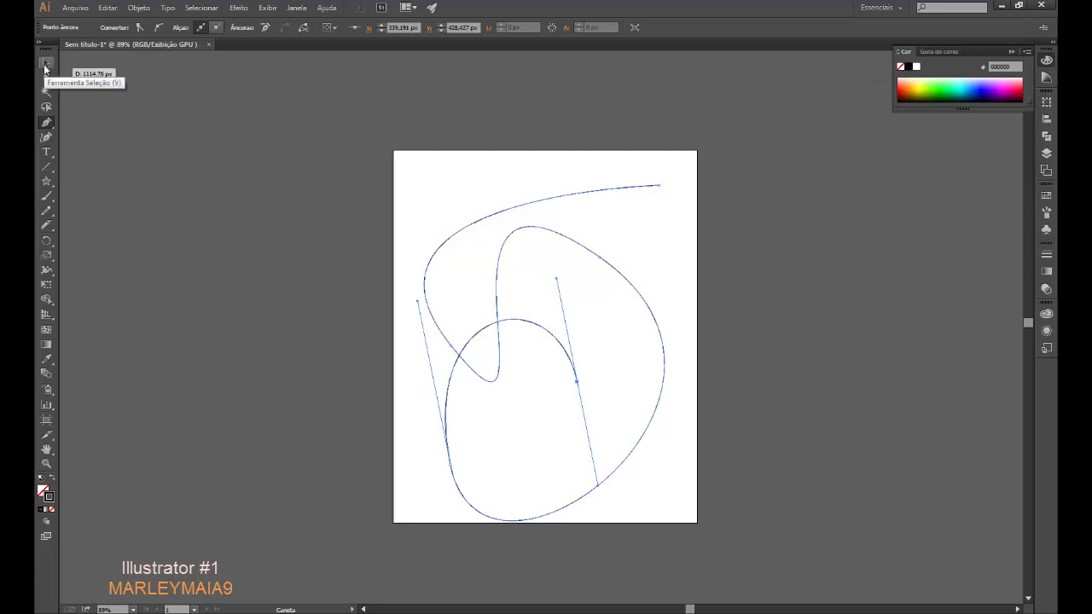
{"action": "left_click", "coordinate": [45, 66]}
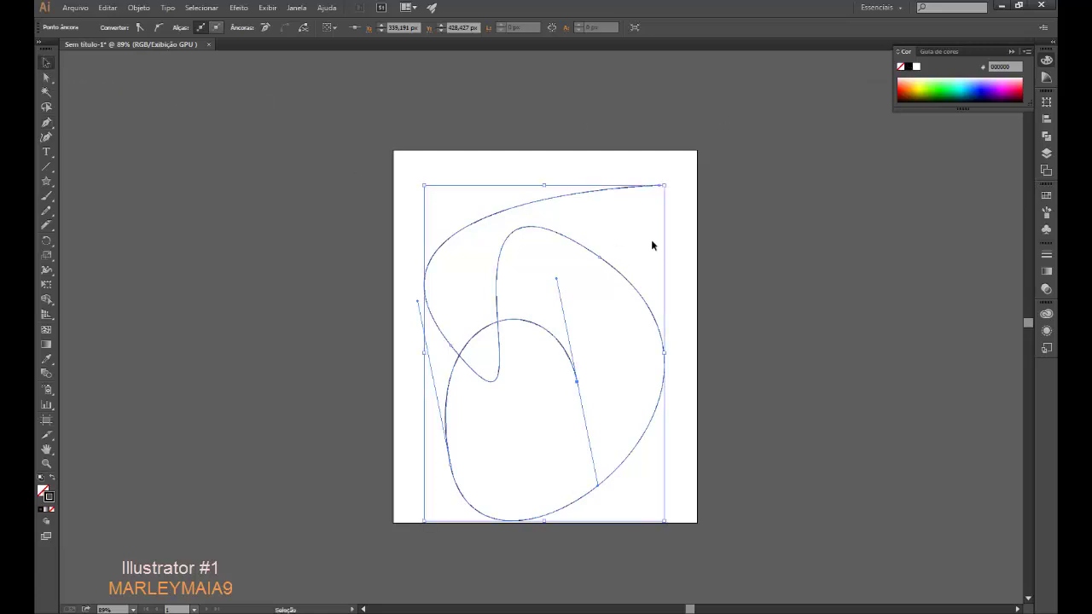
{"action": "left_click", "coordinate": [677, 256]}
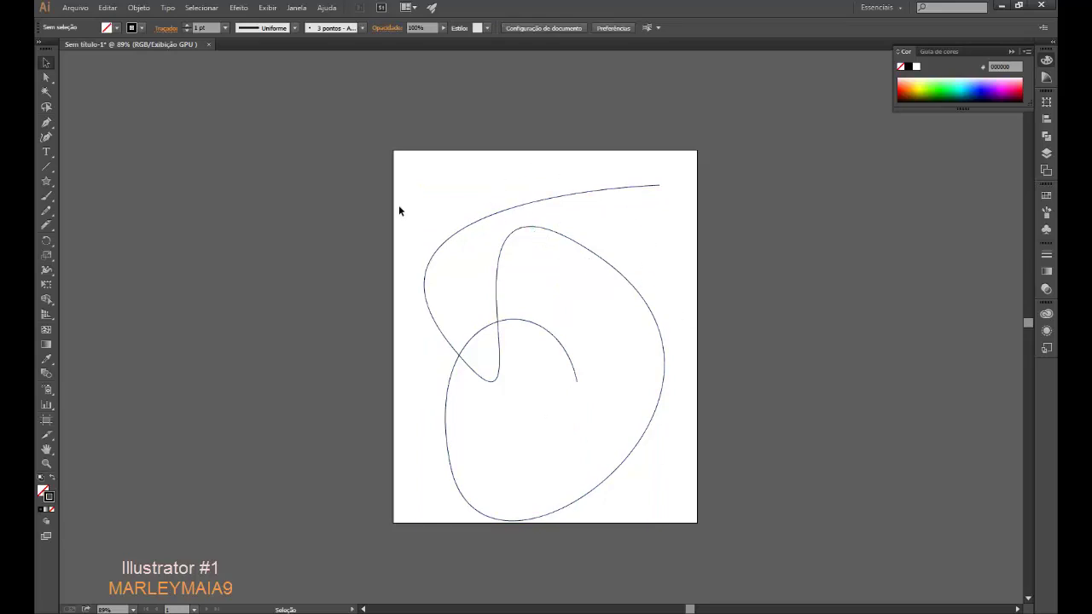
Step: Use the Width tool to widen the stroke around the loop and narrow it at other points
{"action": "left_click", "coordinate": [44, 272]}
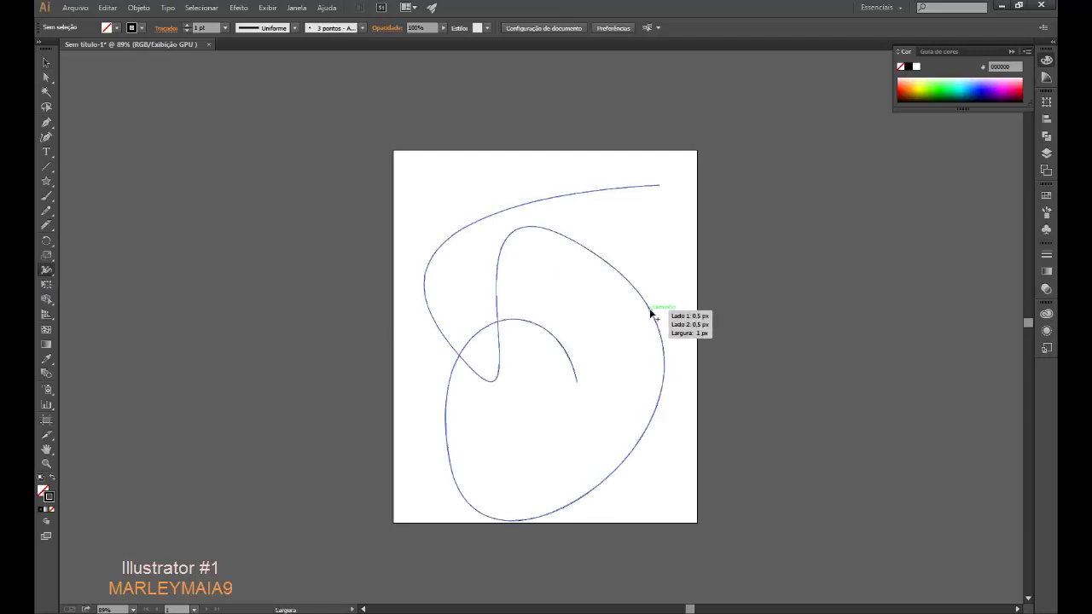
{"action": "left_click_drag", "start_coordinate": [650, 308], "coordinate": [640, 317]}
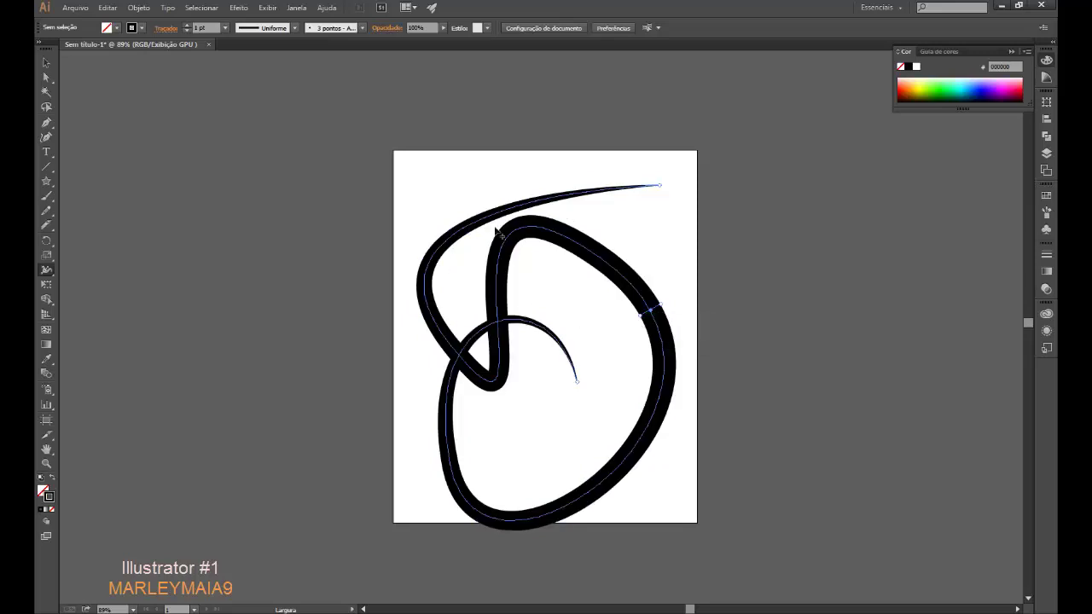
{"action": "left_click_drag", "start_coordinate": [501, 284], "coordinate": [498, 285]}
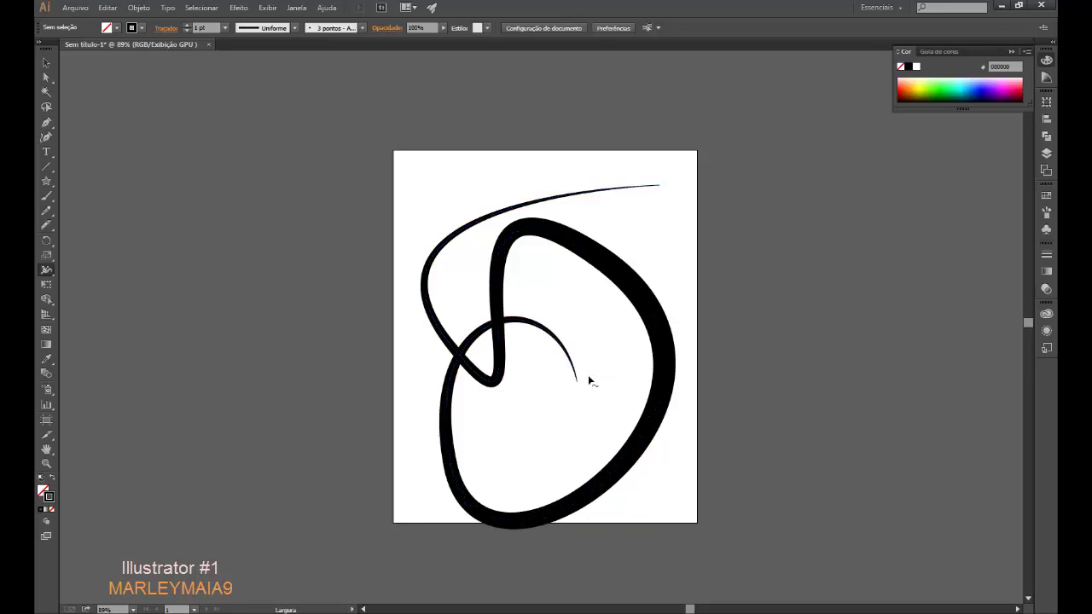
{"action": "mouse_move", "coordinate": [579, 384]}
{"action": "left_mouse_down"}
{"action": "mouse_move", "coordinate": [609, 382]}
{"action": "mouse_move", "coordinate": [597, 379]}
{"action": "left_mouse_up"}
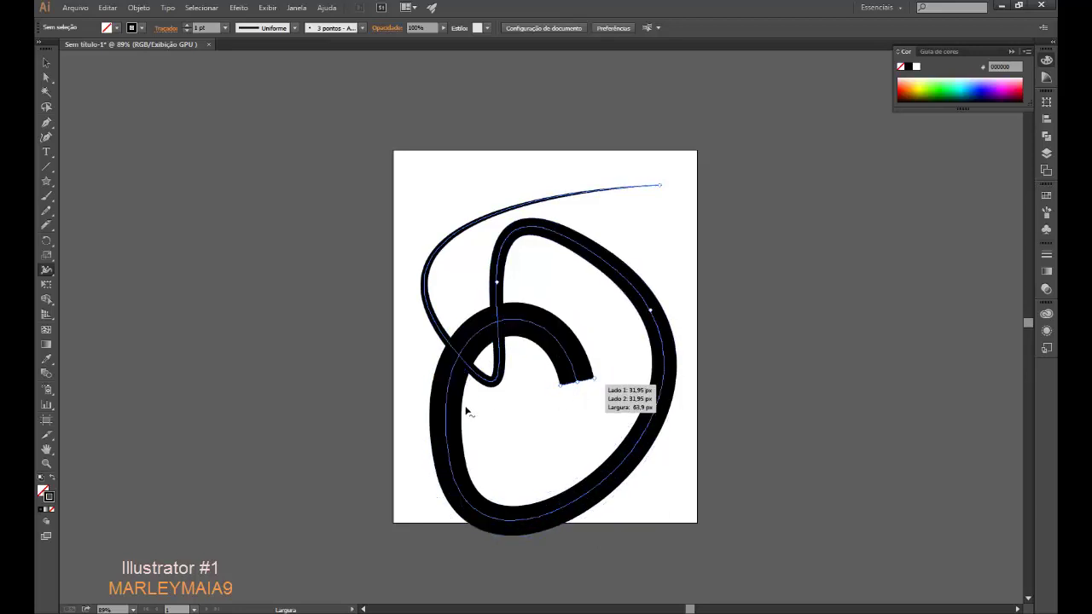
{"action": "left_click_drag", "start_coordinate": [518, 378], "coordinate": [503, 379]}
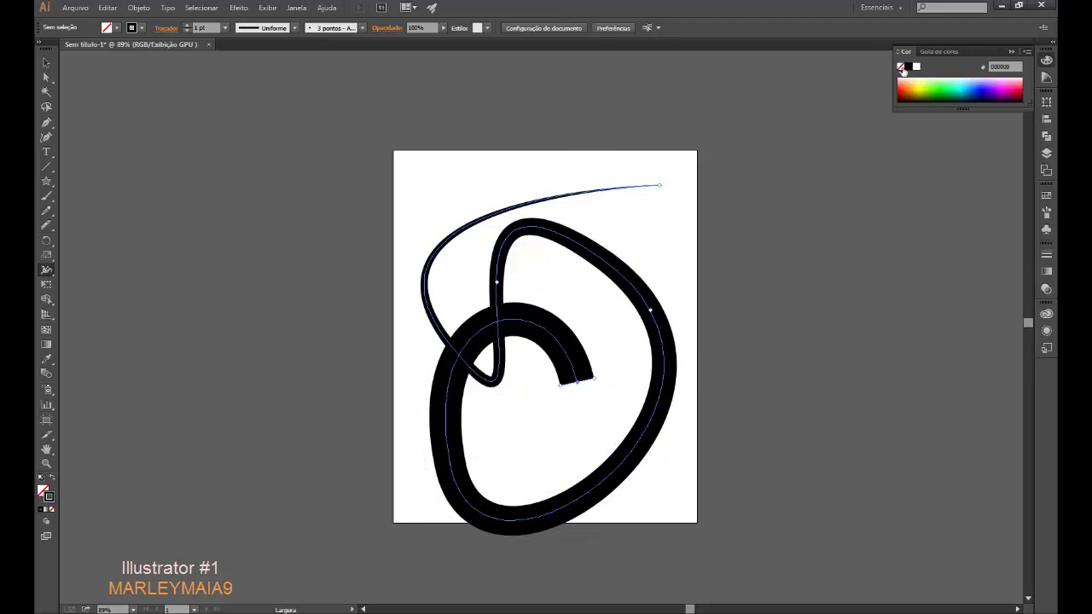
Step: Set the swirl stroke's corner join to Round in the Stroke options, then select all
{"action": "left_click", "coordinate": [1047, 257]}
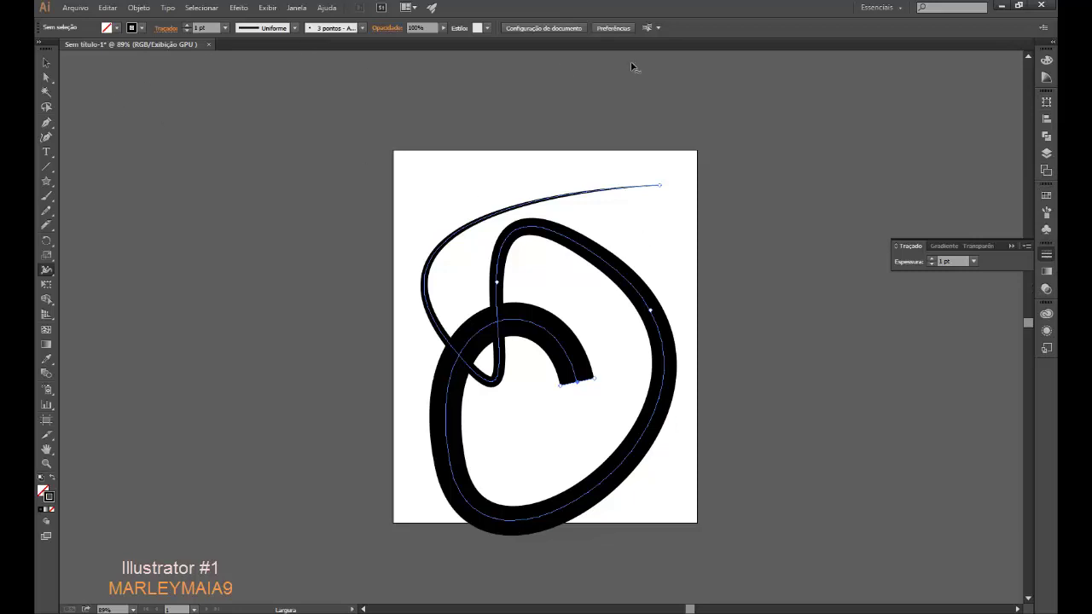
{"action": "left_click", "coordinate": [167, 29]}
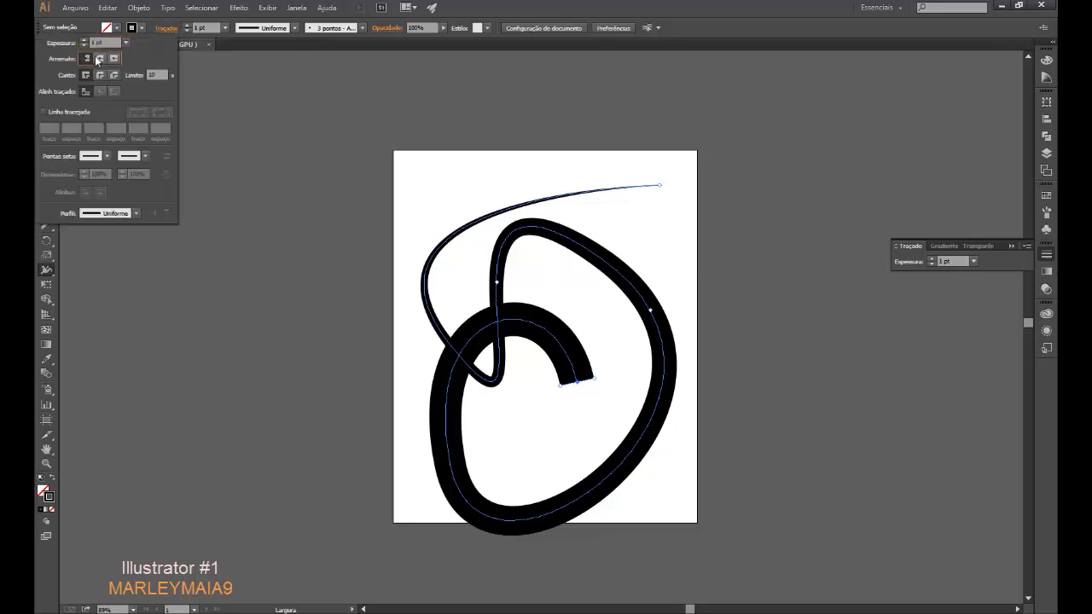
{"action": "left_click", "coordinate": [100, 76]}
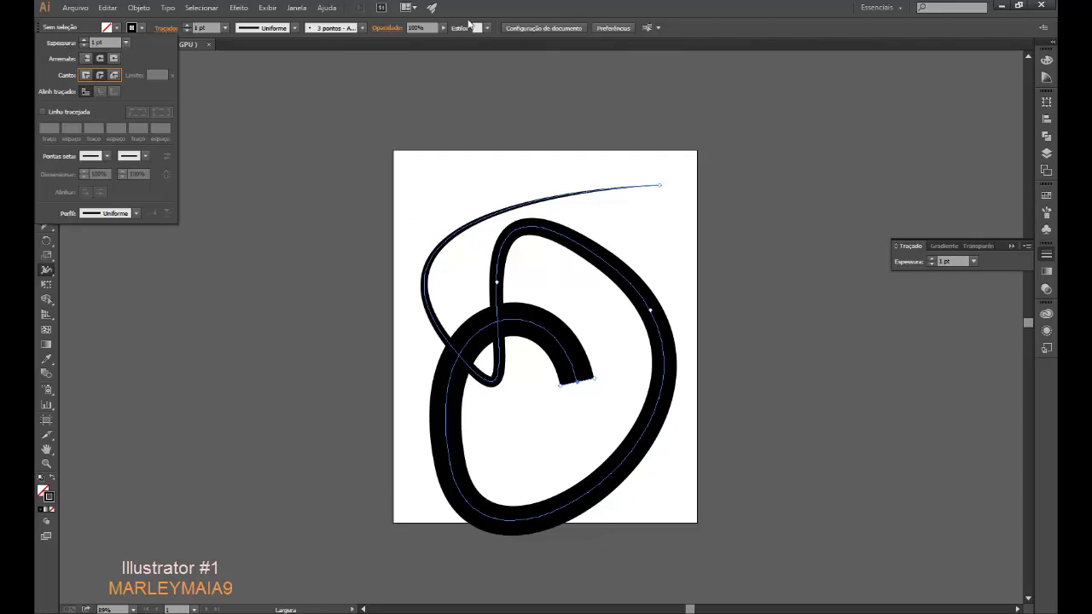
{"action": "left_click", "coordinate": [469, 24]}
{"action": "left_click", "coordinate": [46, 63]}
{"action": "left_click", "coordinate": [696, 316]}
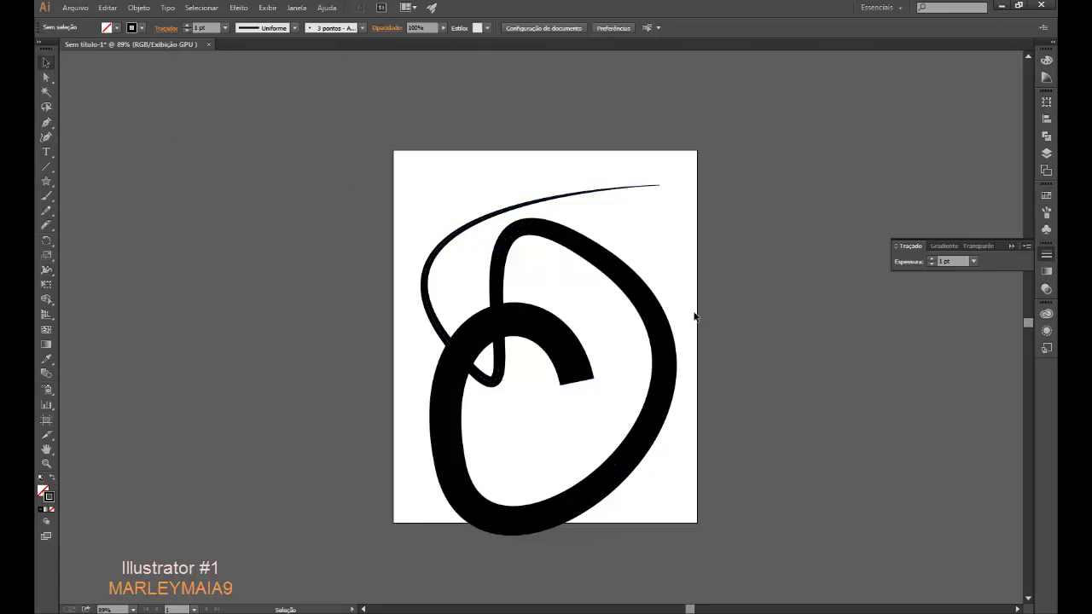
{"action": "key", "text": "ctrl+a"}
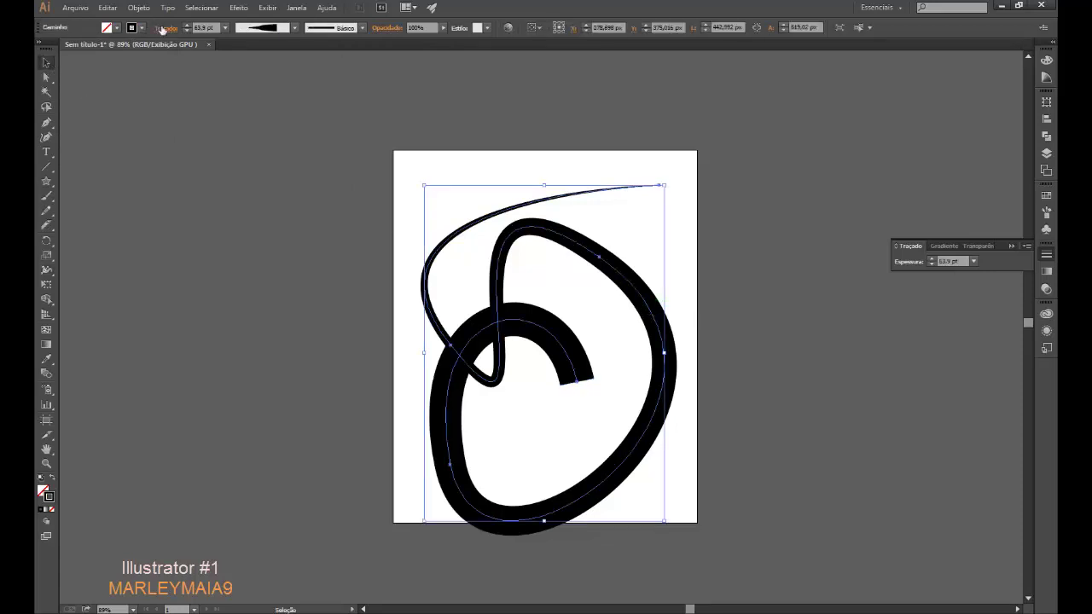
Step: Give the stroke round caps and a dashed line with a single 30 pt dash
{"action": "left_click", "coordinate": [164, 29]}
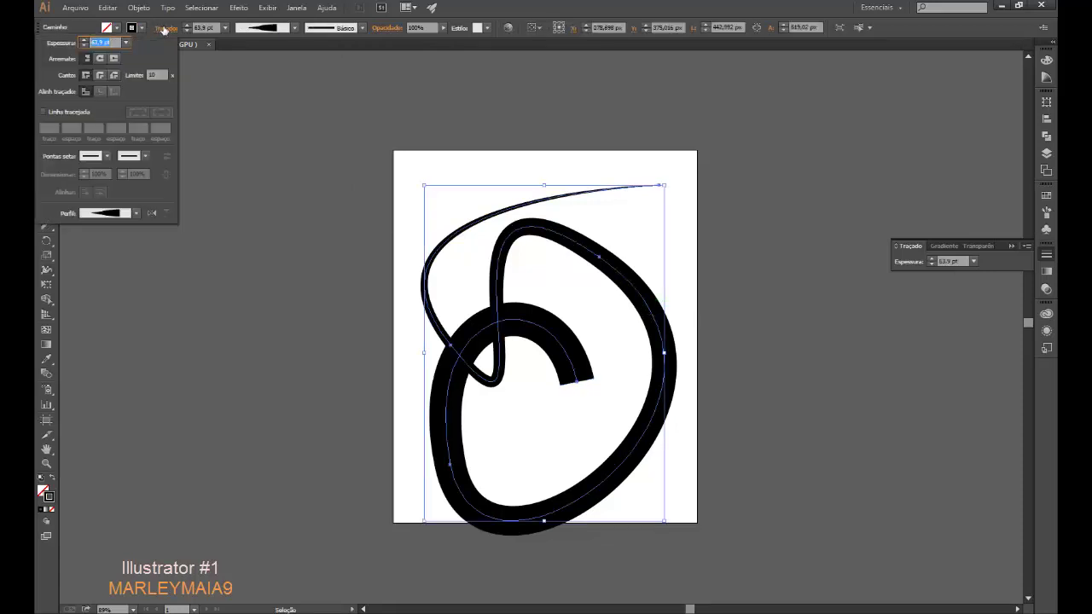
{"action": "left_click", "coordinate": [101, 58]}
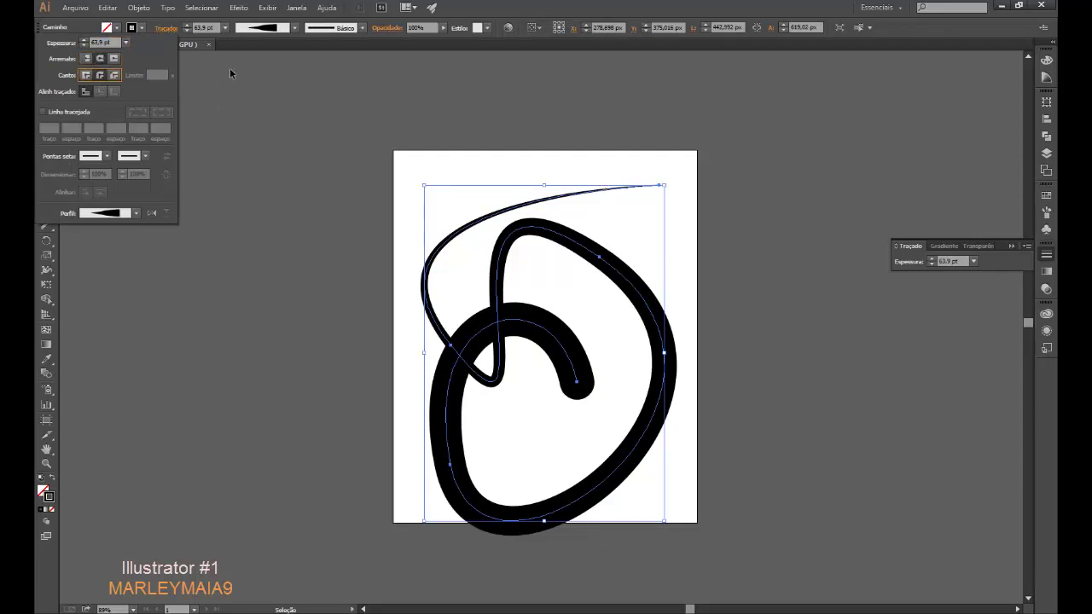
{"action": "left_click", "coordinate": [43, 111]}
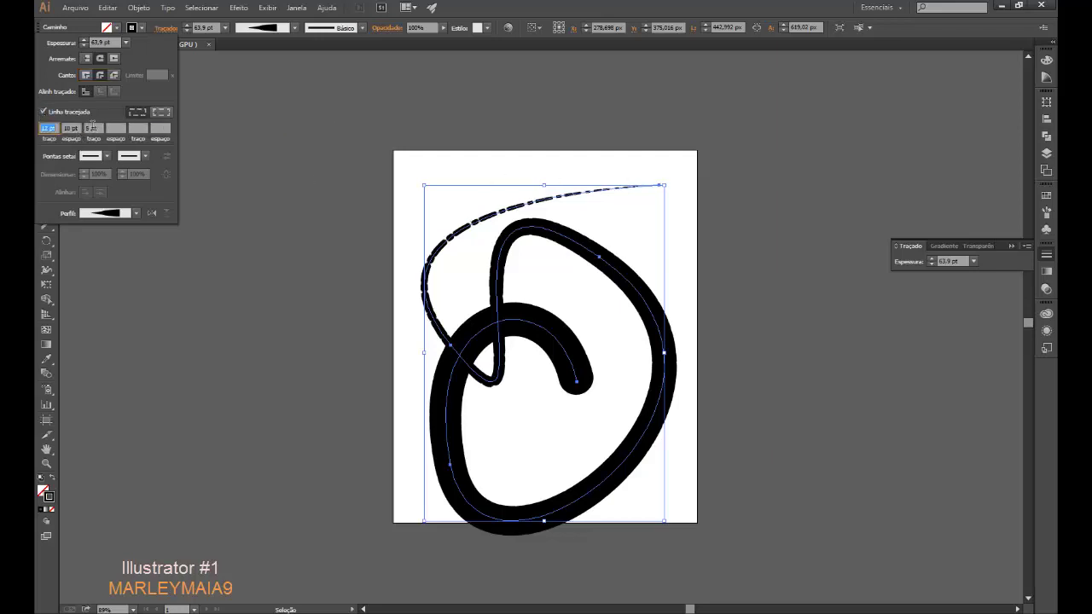
{"action": "left_click", "coordinate": [92, 128]}
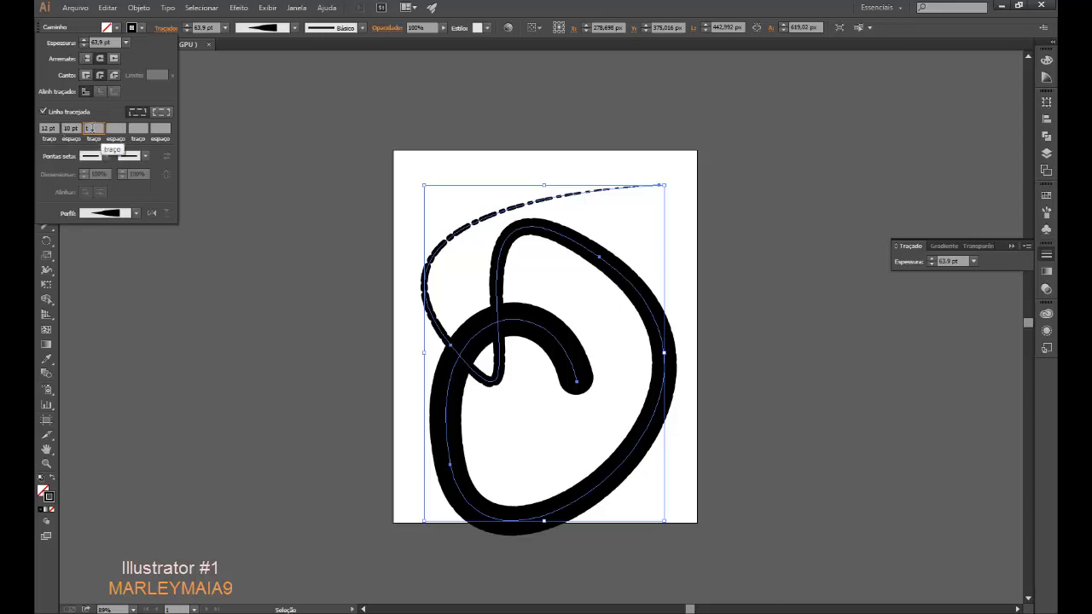
{"action": "key", "text": "Delete"}
{"action": "left_click", "coordinate": [72, 127]}
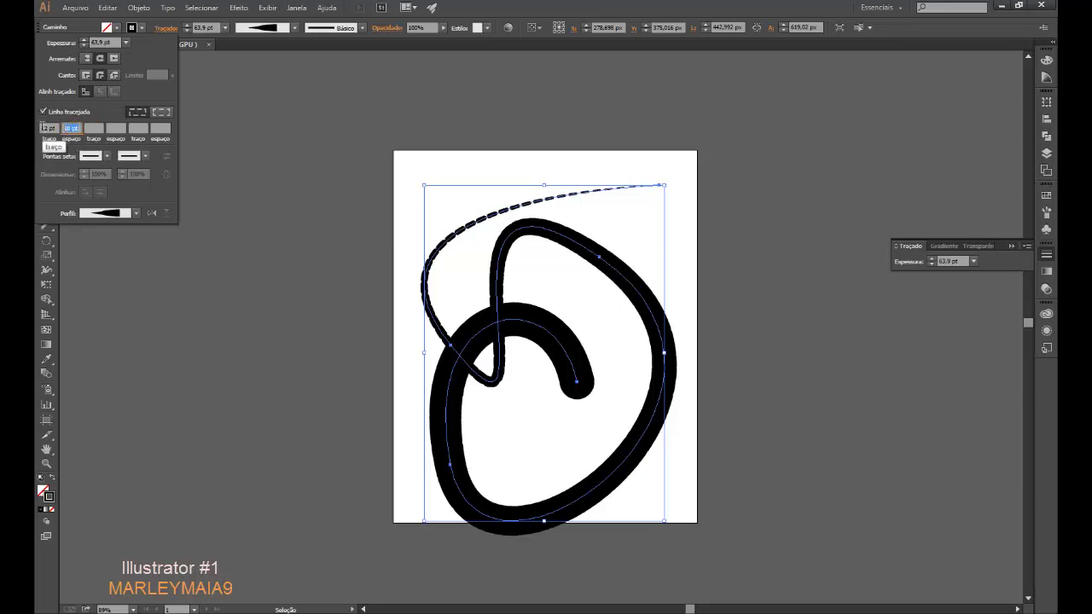
{"action": "key", "text": "Delete"}
{"action": "key", "text": "shift+Tab"}
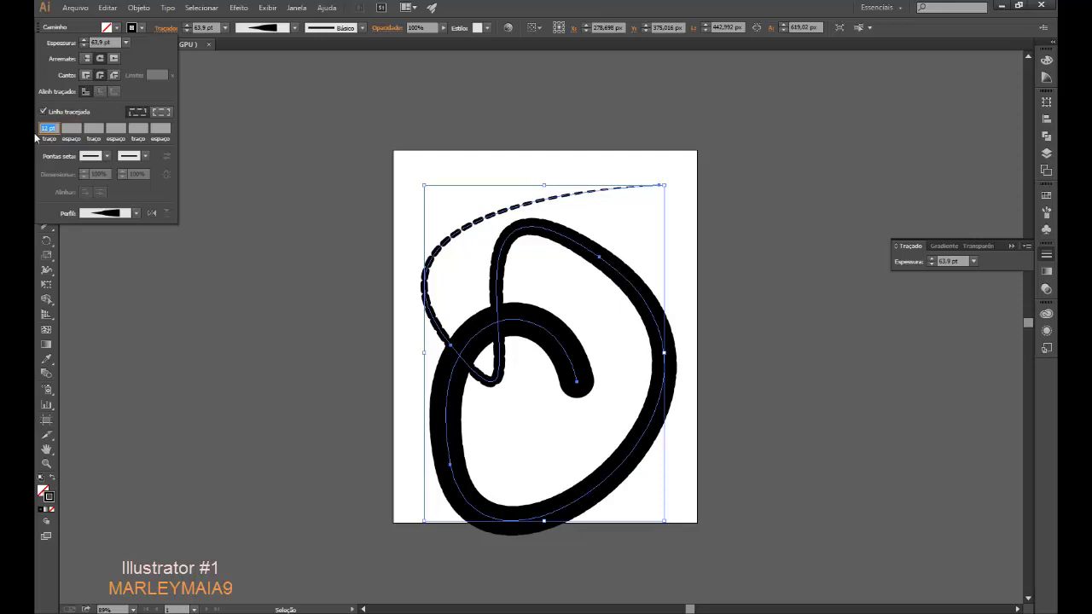
{"action": "type", "text": "30"}
{"action": "key", "text": "Tab"}
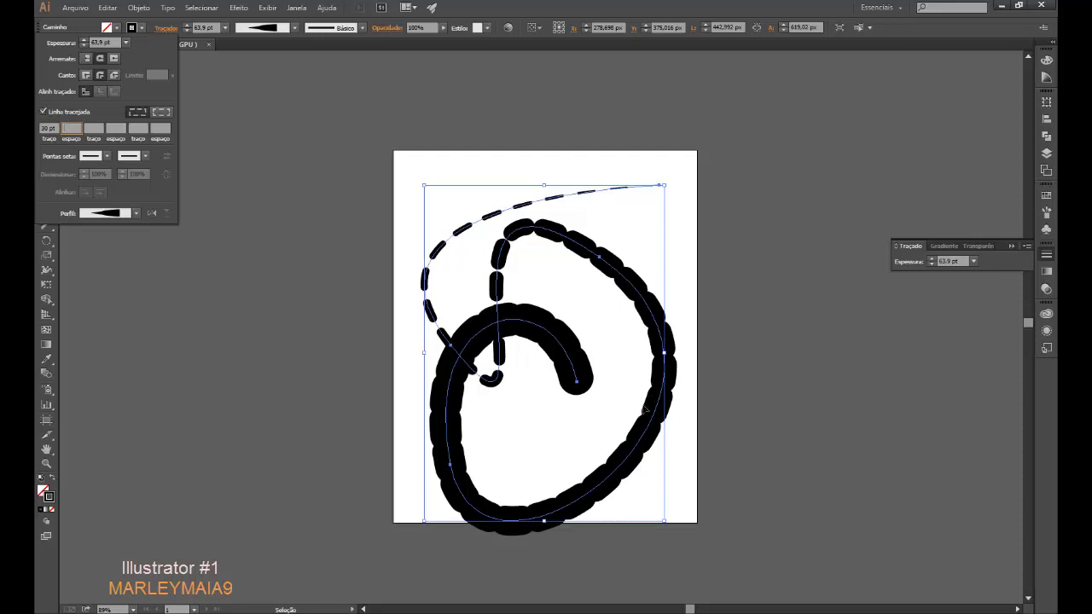
Step: Try two variable width profiles on the stroke, then settle on the Uniform profile
{"action": "left_click", "coordinate": [250, 86]}
{"action": "left_click", "coordinate": [294, 27]}
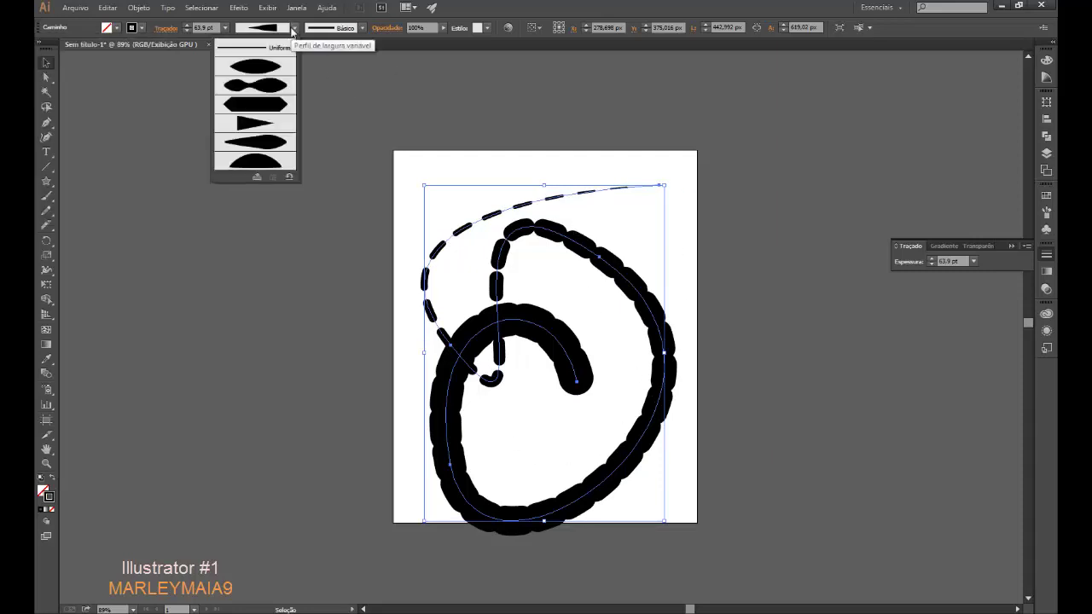
{"action": "left_click", "coordinate": [277, 65]}
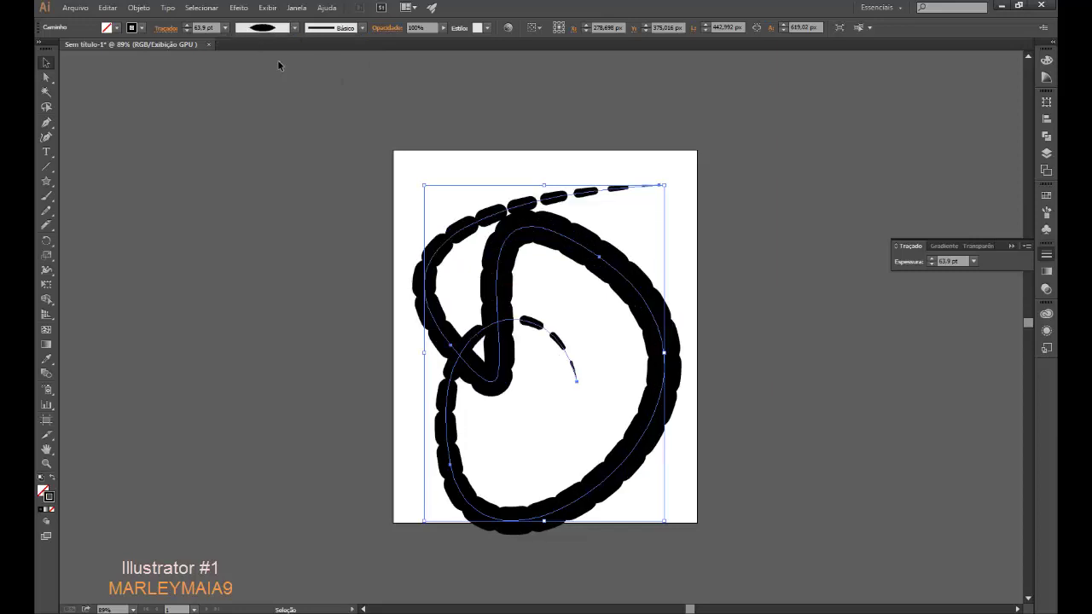
{"action": "left_click", "coordinate": [294, 27]}
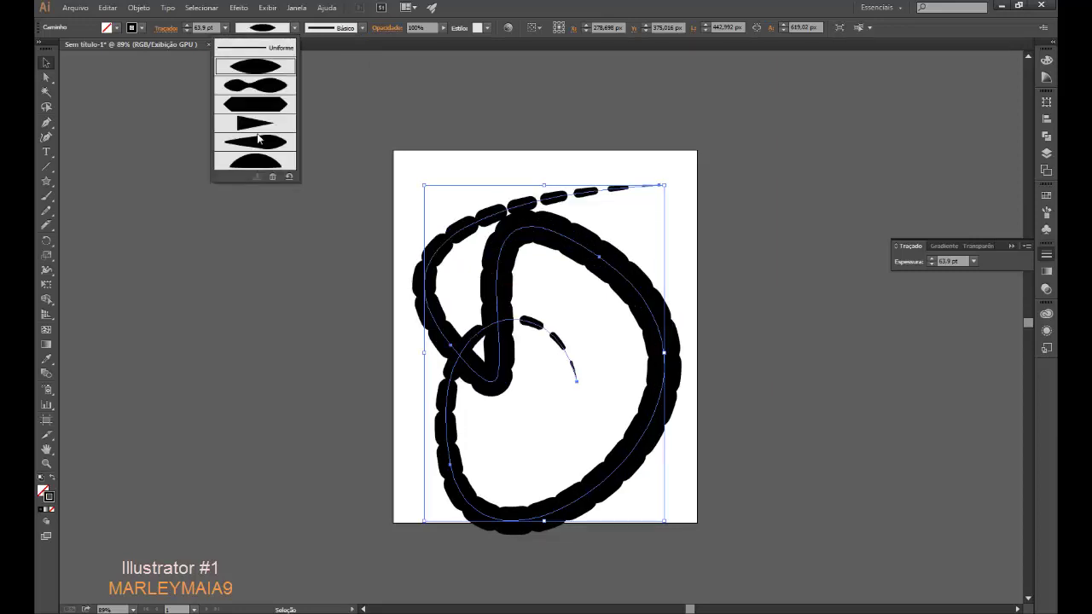
{"action": "left_click", "coordinate": [256, 132]}
{"action": "left_click", "coordinate": [295, 28]}
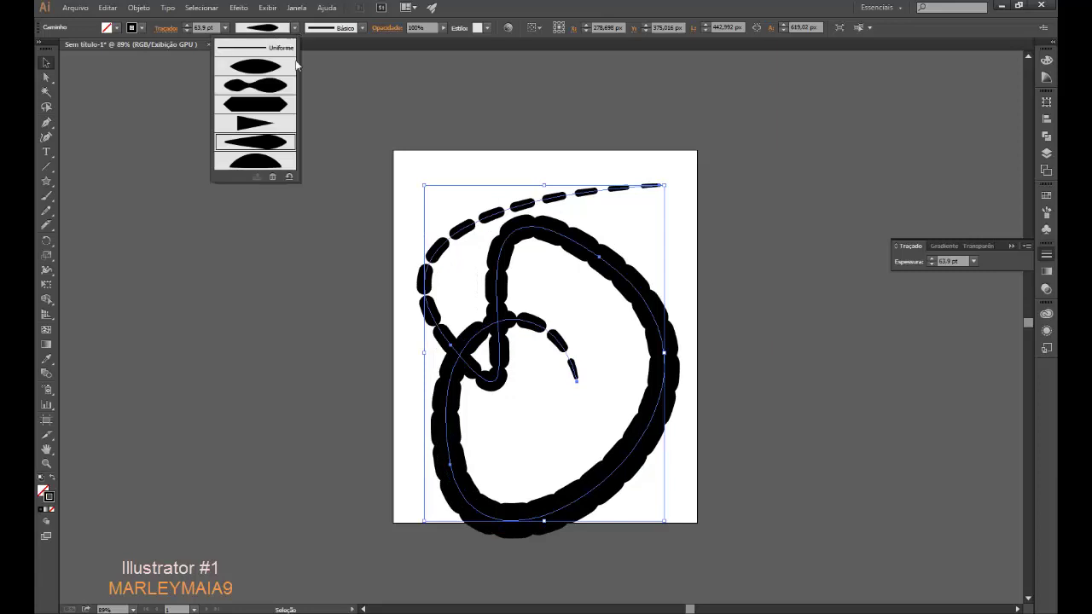
{"action": "left_click", "coordinate": [269, 50]}
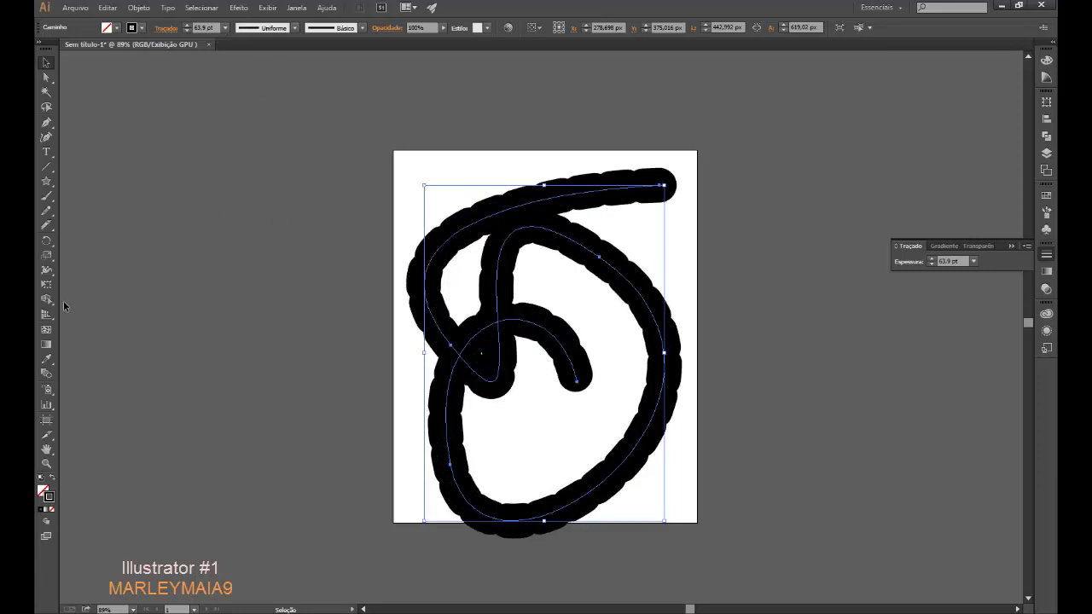
Step: Reshape the dashed stroke with the Width tool so it tapers to almost nothing at the end
{"action": "left_click", "coordinate": [47, 270]}
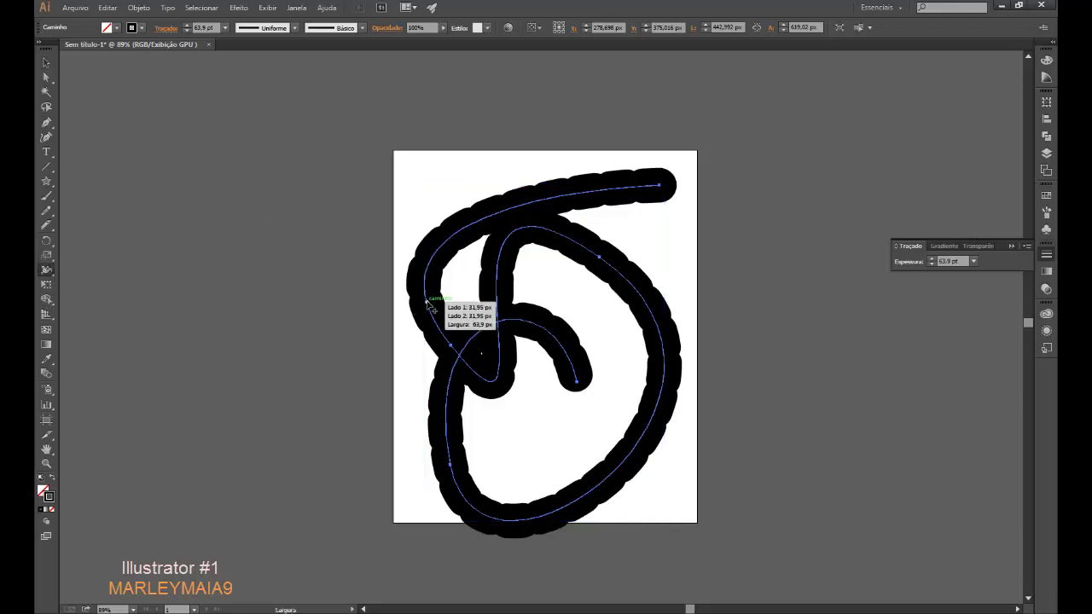
{"action": "left_click_drag", "start_coordinate": [429, 305], "coordinate": [426, 302]}
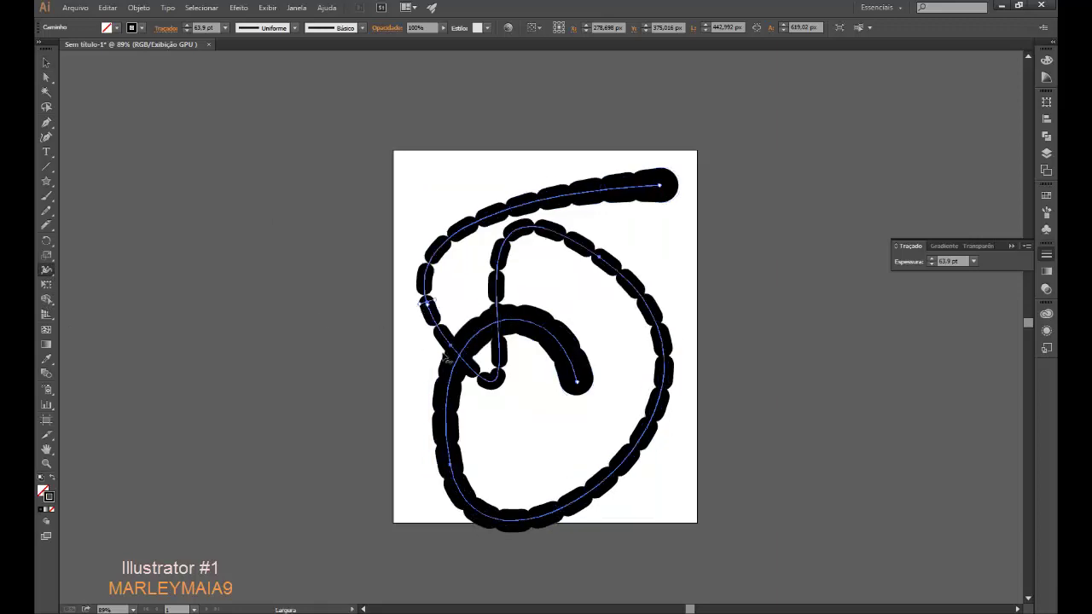
{"action": "left_click_drag", "start_coordinate": [577, 381], "coordinate": [587, 384]}
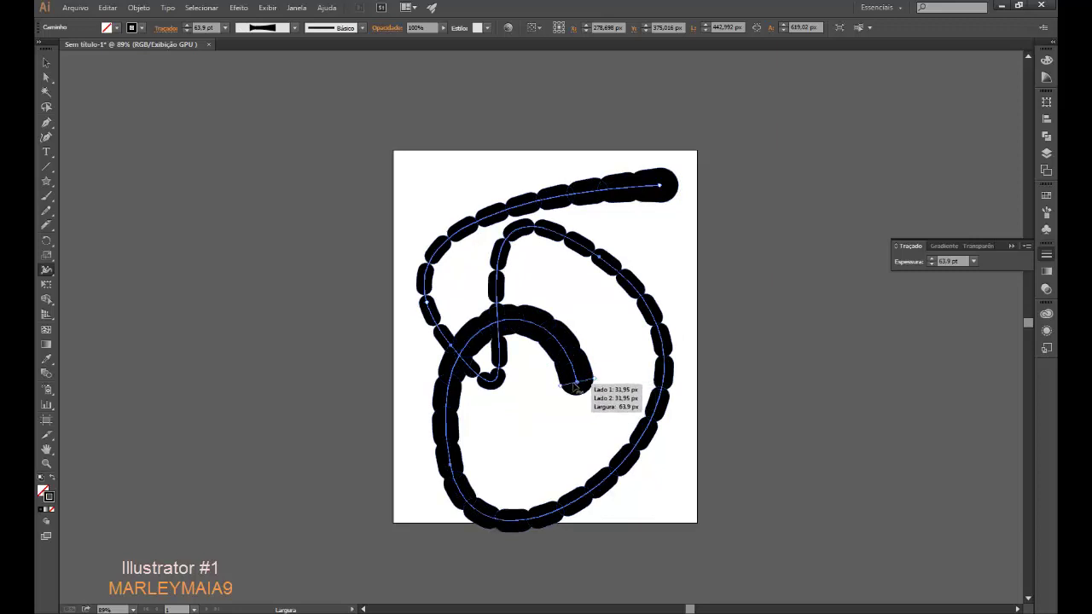
{"action": "mouse_move", "coordinate": [589, 385]}
{"action": "left_mouse_down"}
{"action": "mouse_move", "coordinate": [580, 378]}
{"action": "mouse_move", "coordinate": [570, 388]}
{"action": "mouse_move", "coordinate": [588, 383]}
{"action": "left_mouse_up"}
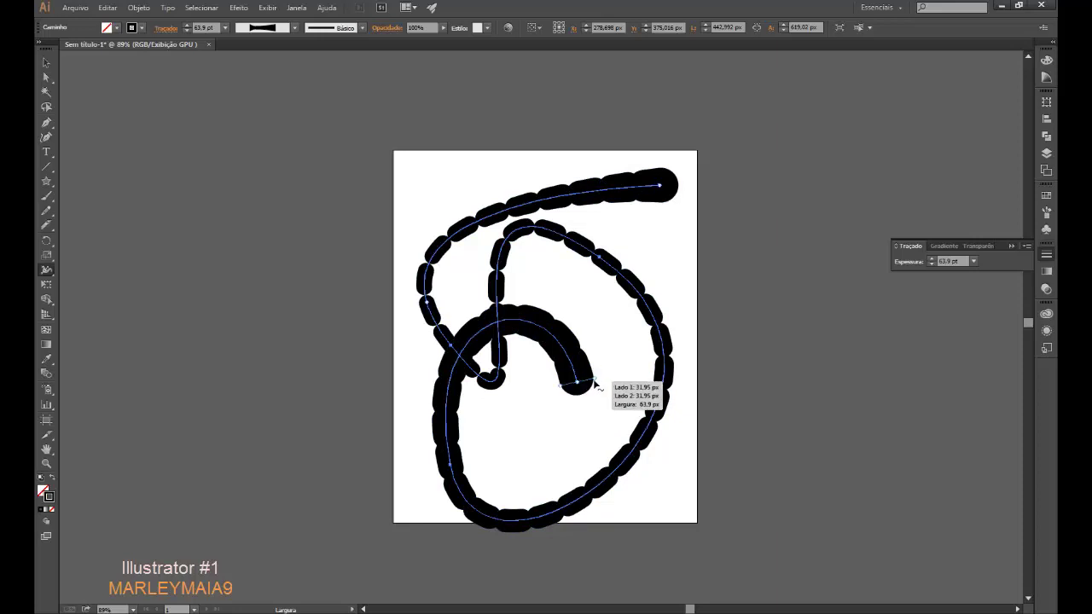
{"action": "left_click_drag", "start_coordinate": [594, 384], "coordinate": [579, 384]}
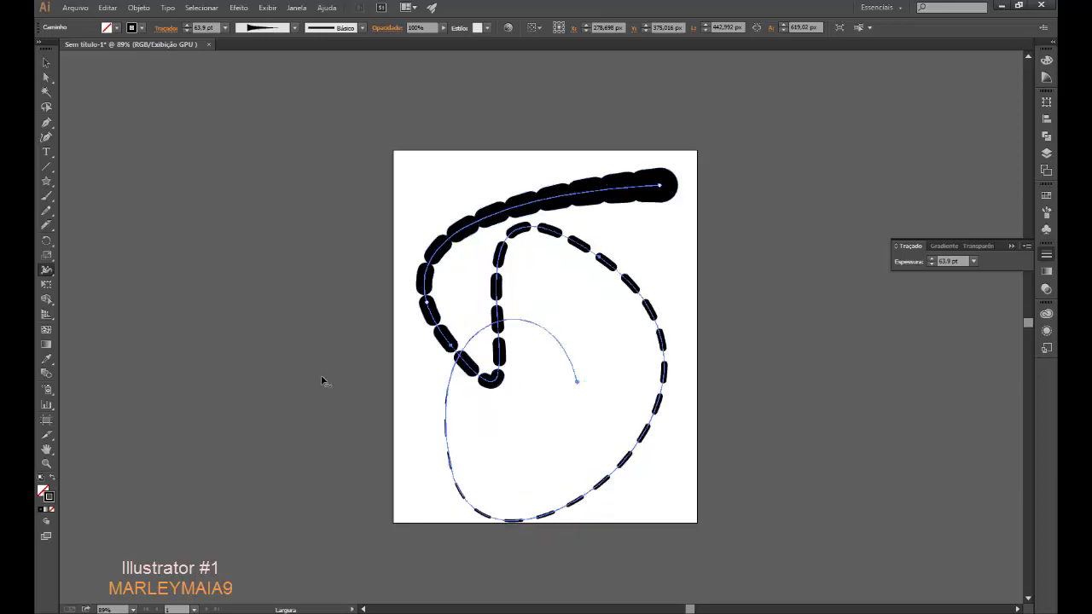
{"action": "left_click", "coordinate": [48, 64]}
{"action": "left_click", "coordinate": [286, 208]}
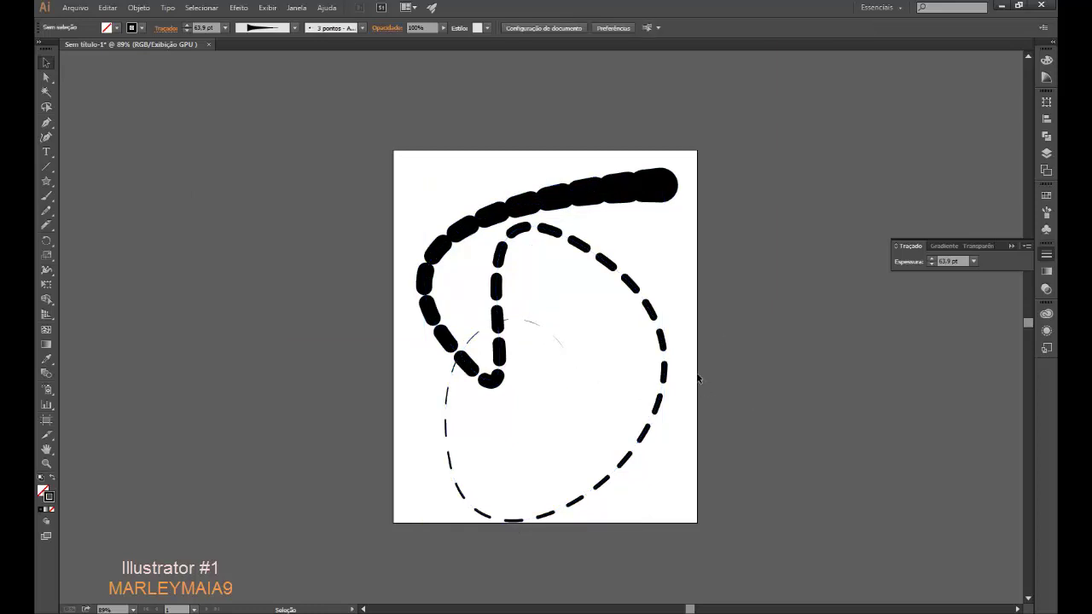
Step: Turn off Dashed Line in the Stroke options on the swirl path
{"action": "left_click", "coordinate": [455, 226]}
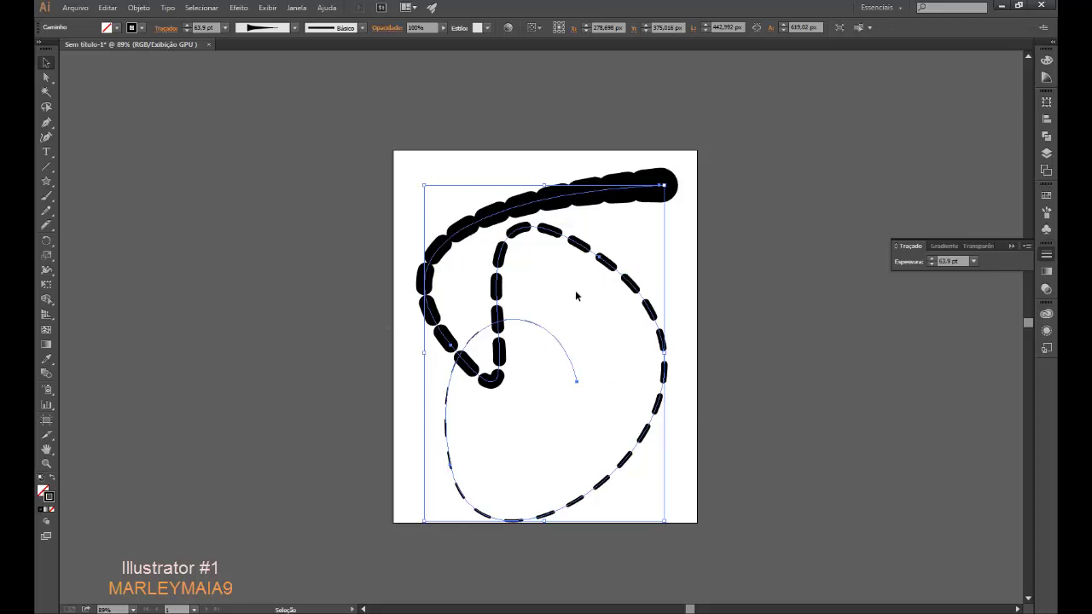
{"action": "left_click", "coordinate": [164, 28]}
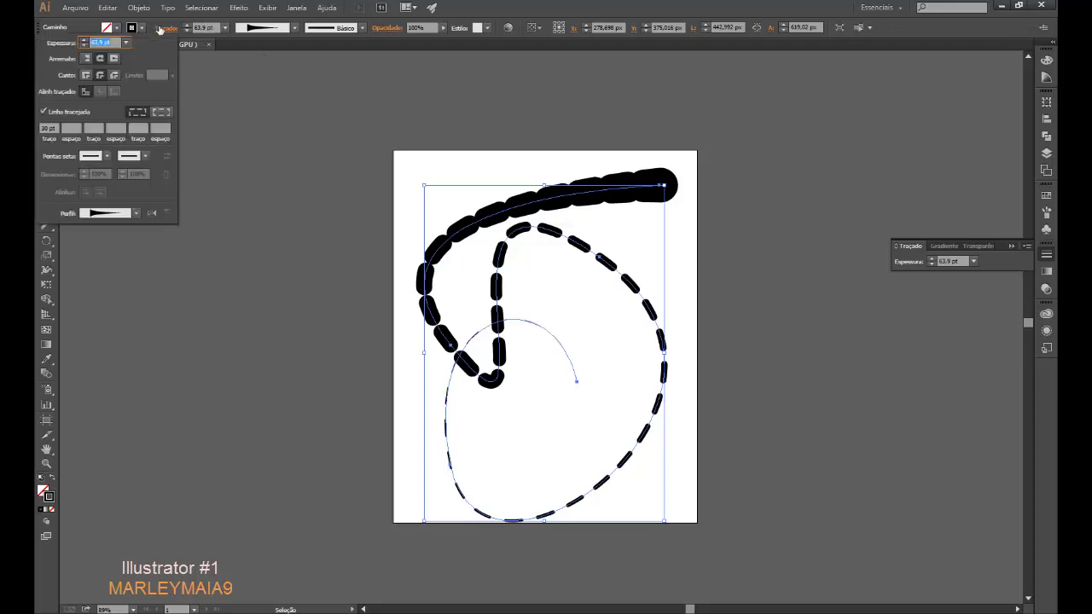
{"action": "left_click", "coordinate": [43, 111]}
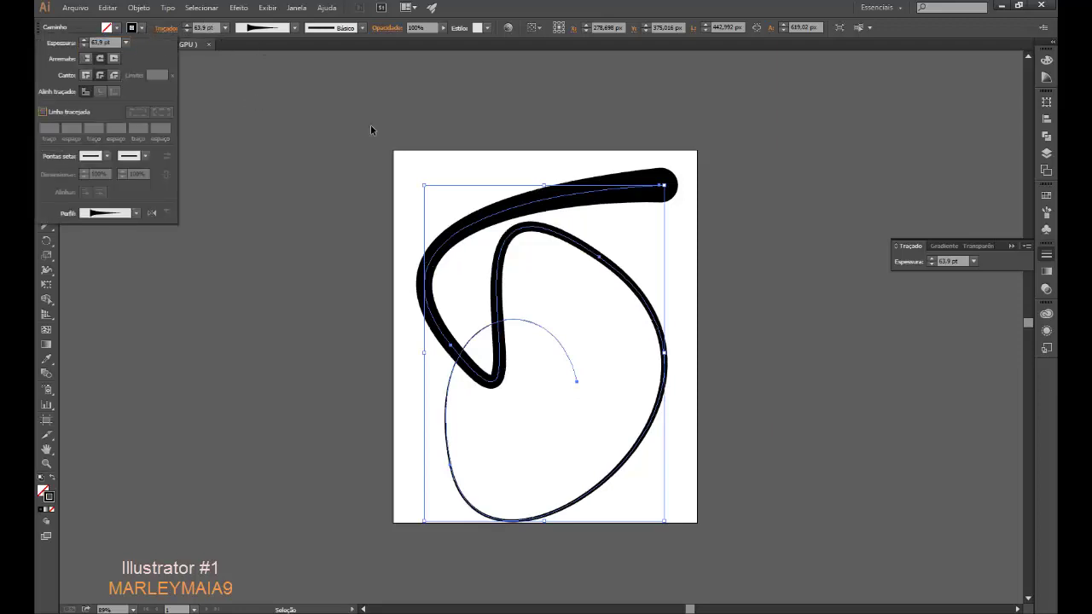
{"action": "left_click", "coordinate": [506, 8]}
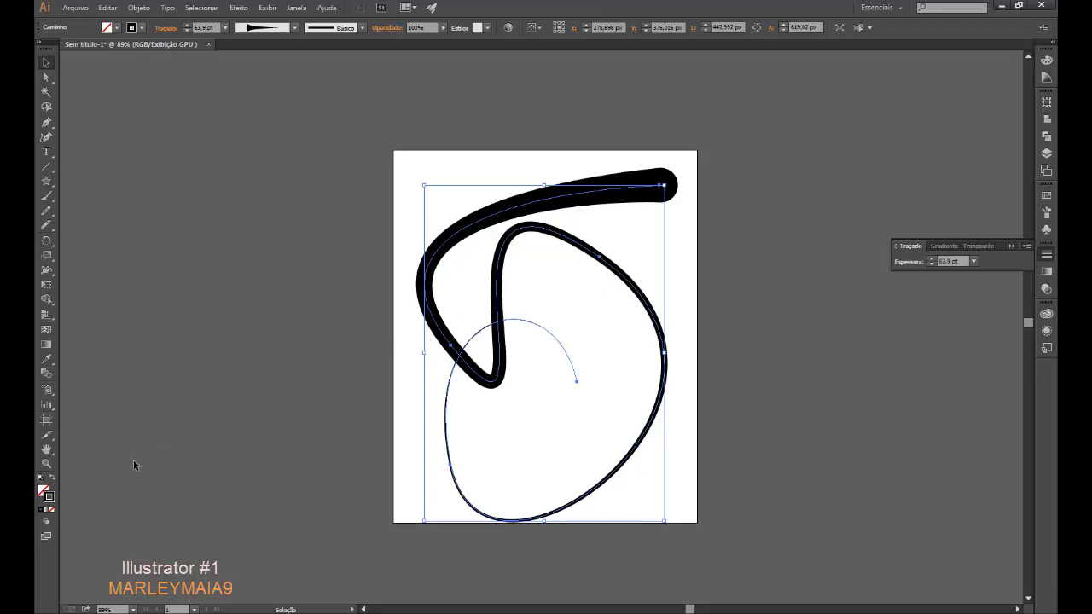
Step: Apply Outline Stroke so the swirl's tapering stroke becomes a black-filled outlined shape
{"action": "left_click", "coordinate": [140, 8]}
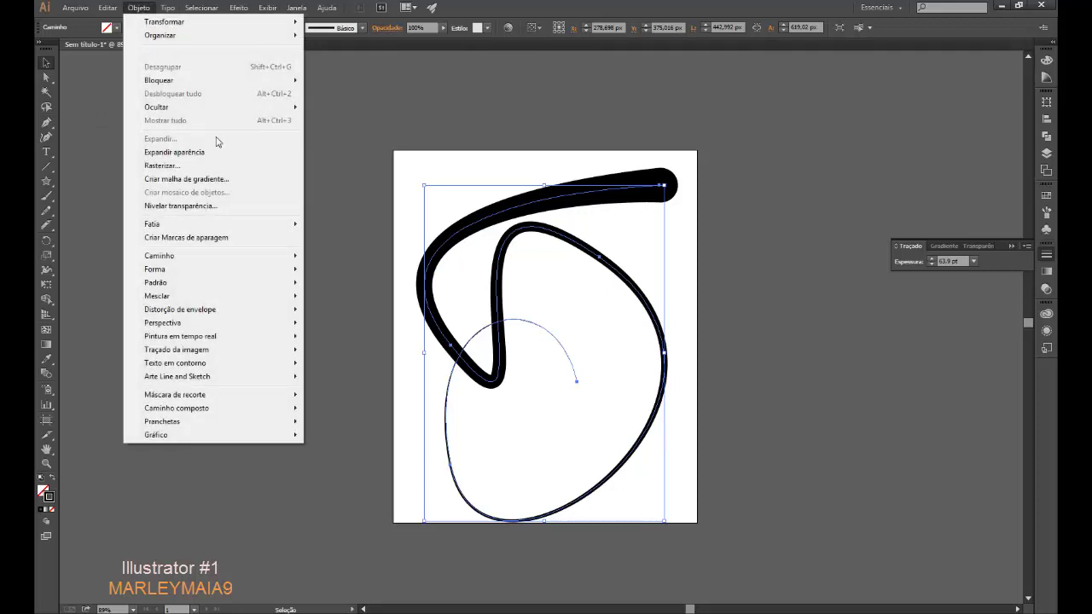
{"action": "mouse_move", "coordinate": [159, 256]}
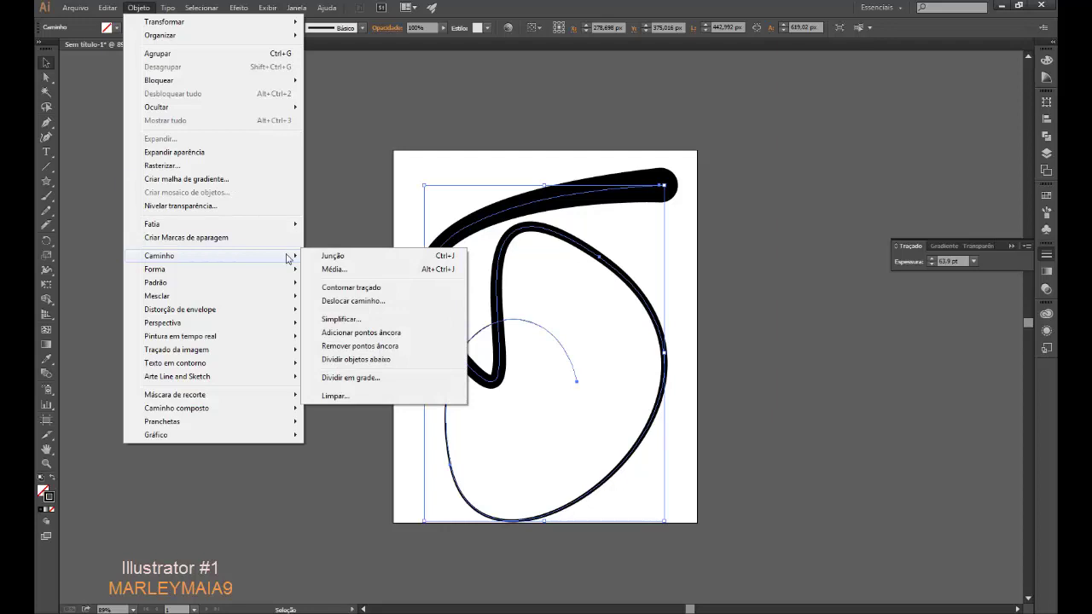
{"action": "left_click", "coordinate": [348, 289]}
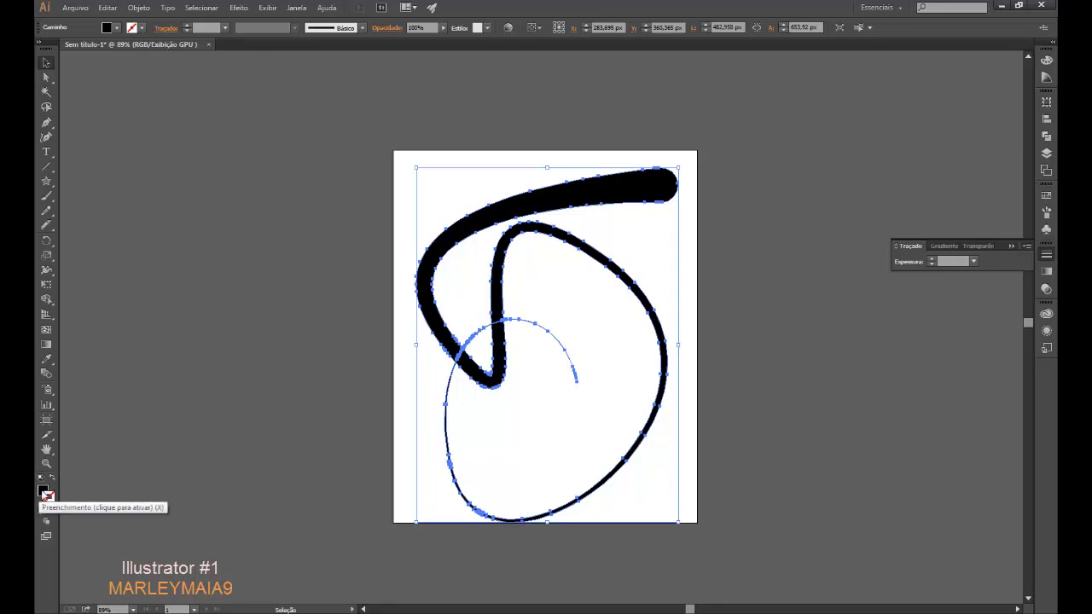
Step: Give the outlined swirl a white-to-black gradient fill and a solid black 7 pt stroke
{"action": "left_click", "coordinate": [45, 495]}
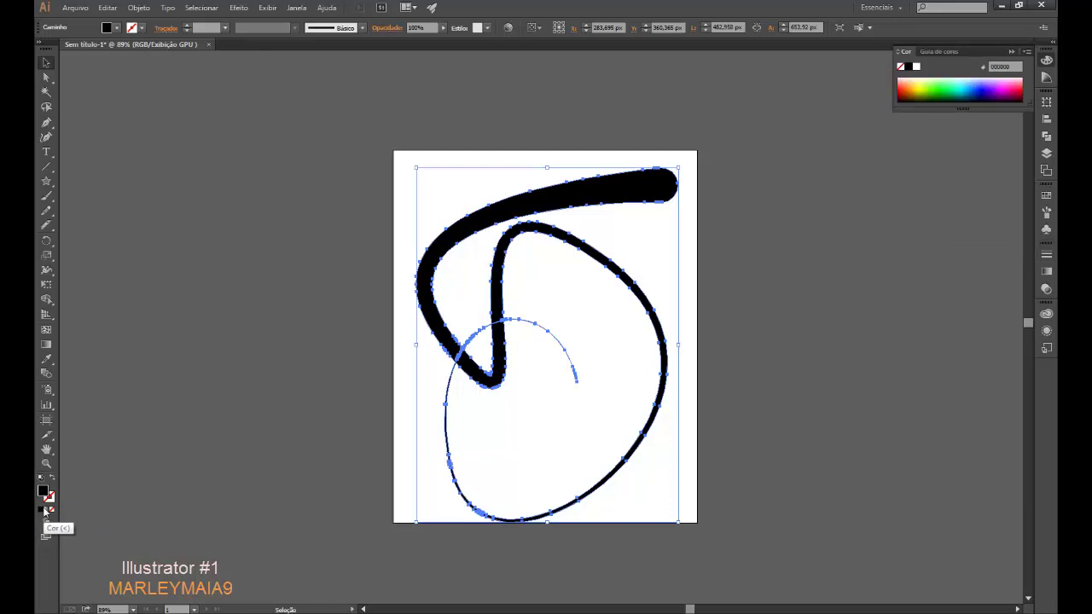
{"action": "left_click", "coordinate": [50, 511]}
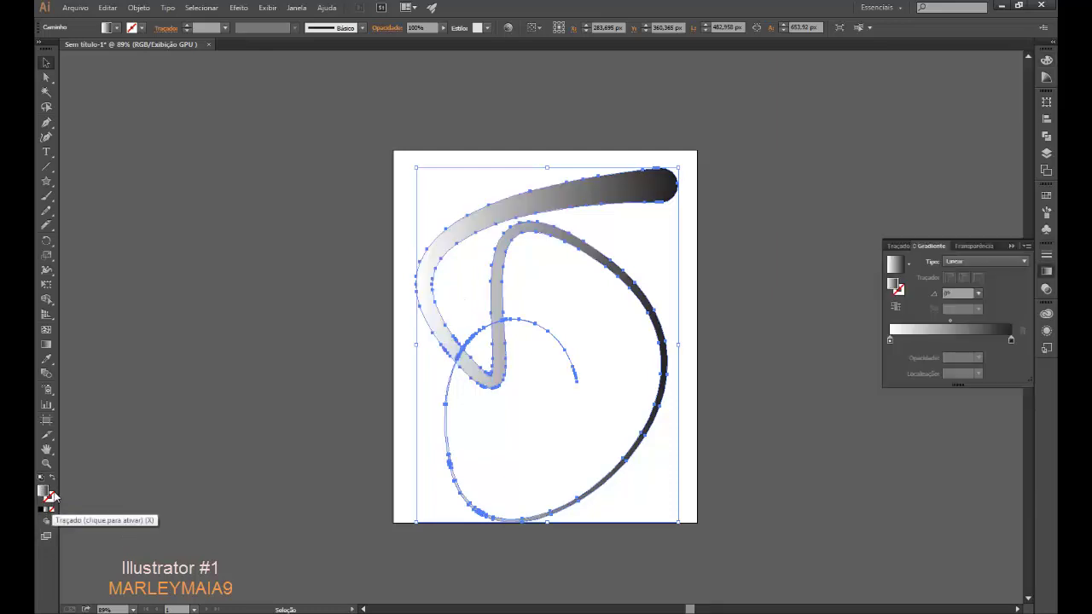
{"action": "left_click", "coordinate": [51, 496]}
{"action": "left_click", "coordinate": [42, 511]}
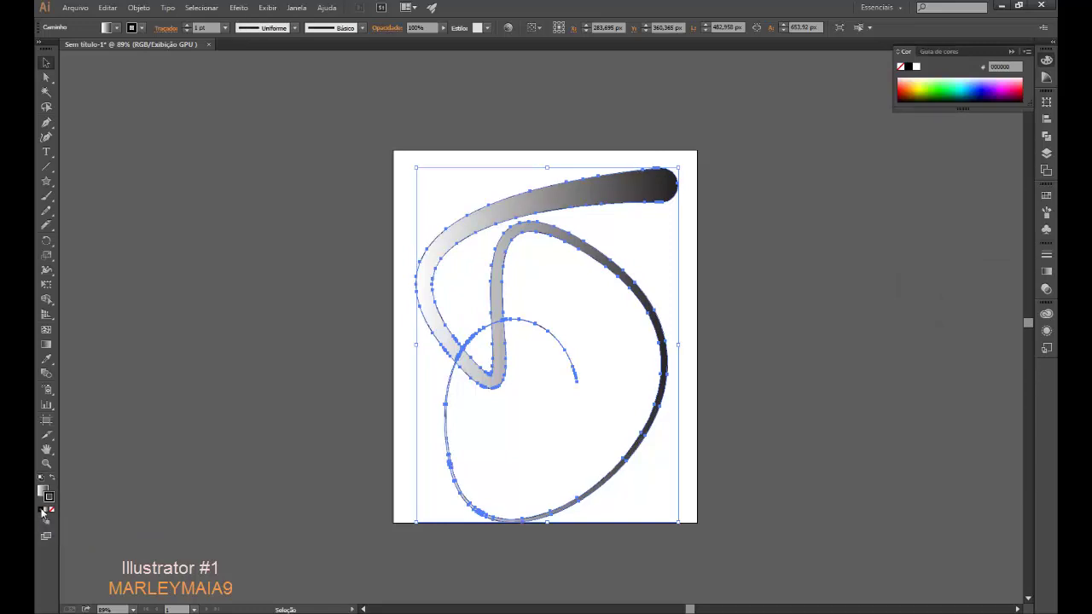
{"action": "left_click", "coordinate": [225, 27]}
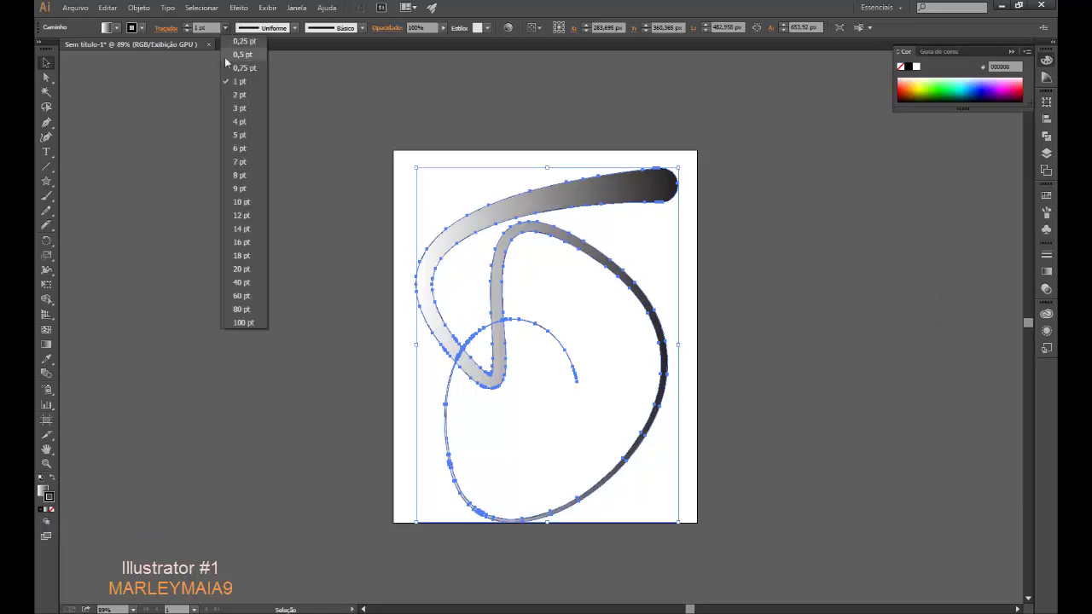
{"action": "left_click", "coordinate": [232, 109]}
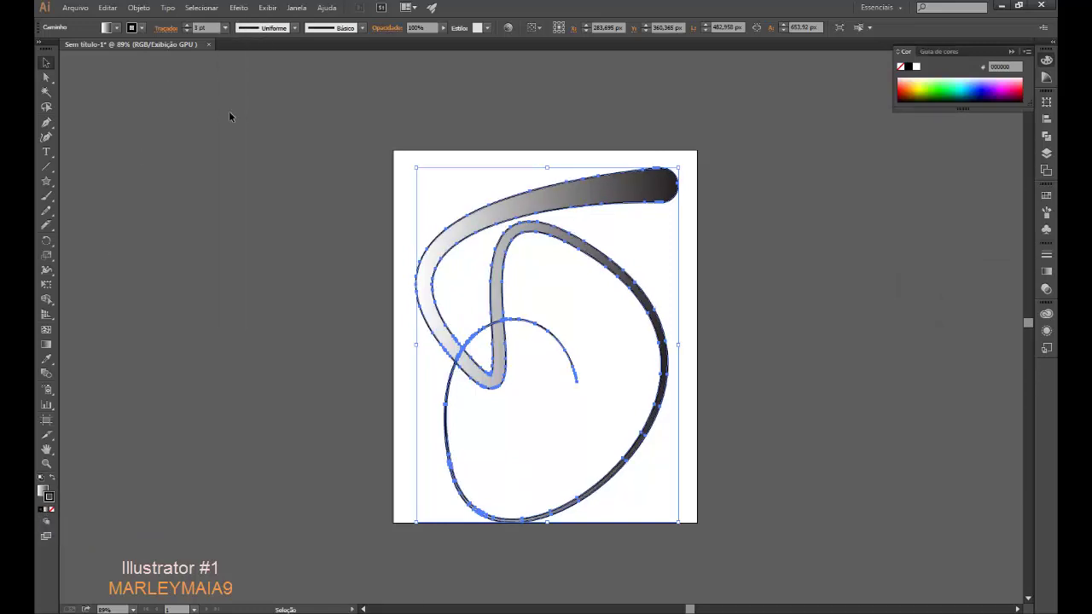
{"action": "left_click", "coordinate": [224, 28]}
Step: Select the swirl paths and give their outline rounded corner joins
{"action": "left_click", "coordinate": [230, 160]}
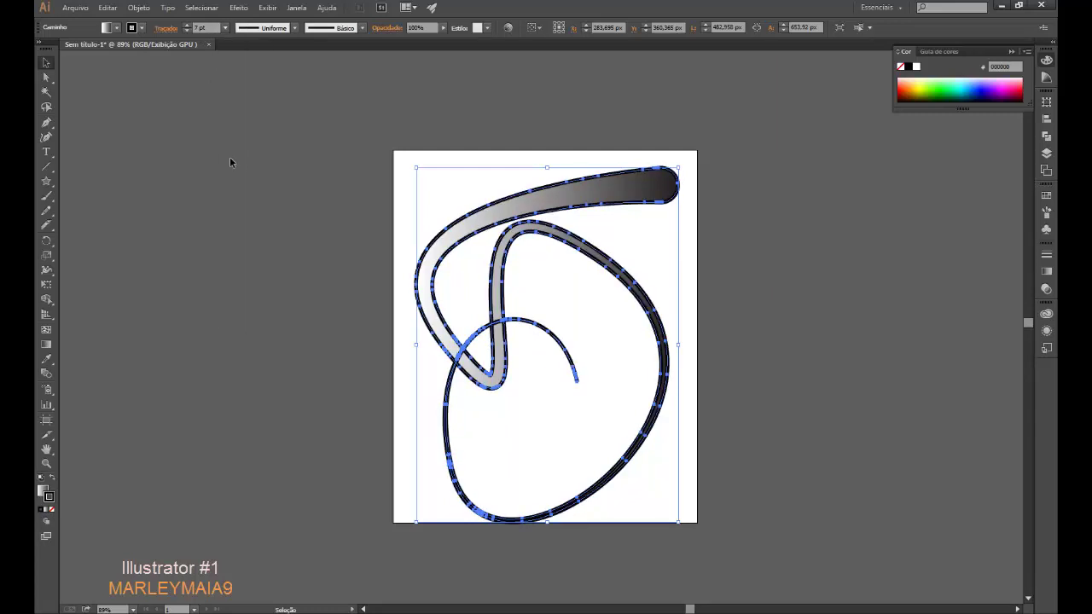
{"action": "left_click", "coordinate": [561, 338]}
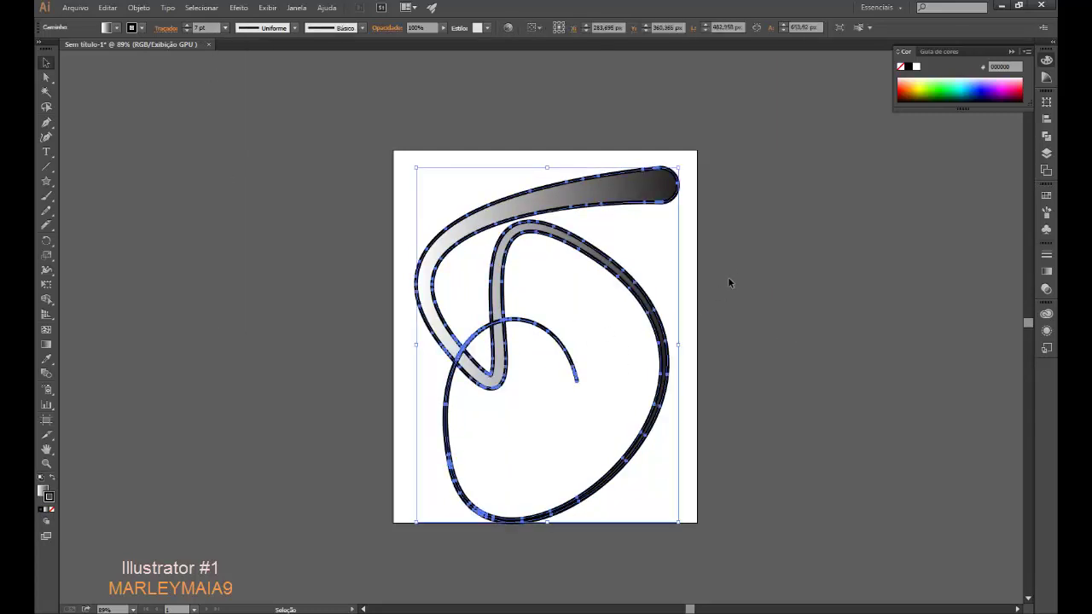
{"action": "left_click", "coordinate": [164, 28]}
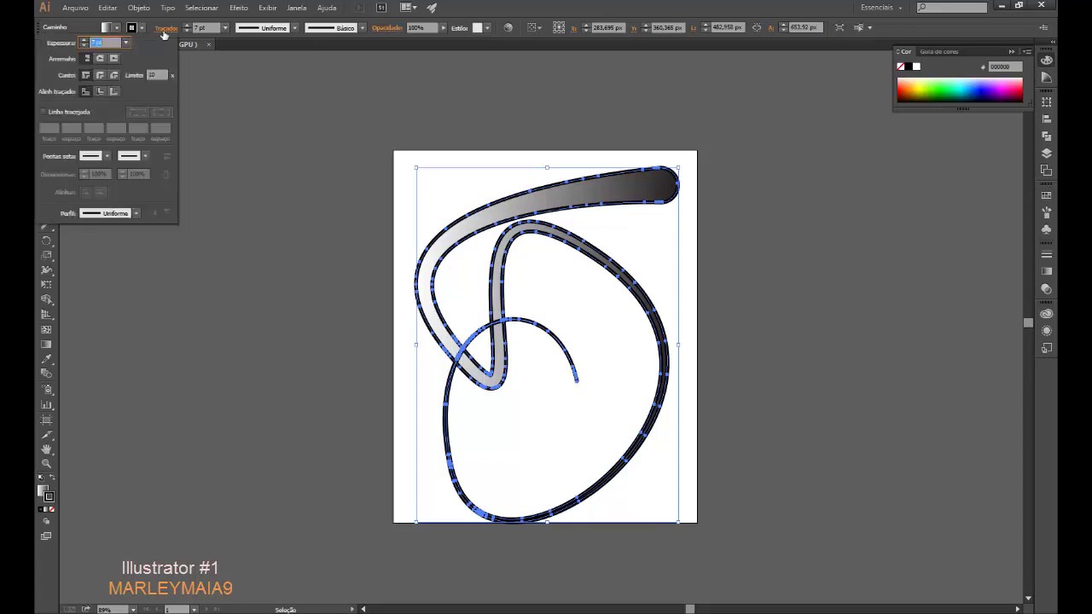
{"action": "left_click", "coordinate": [101, 75]}
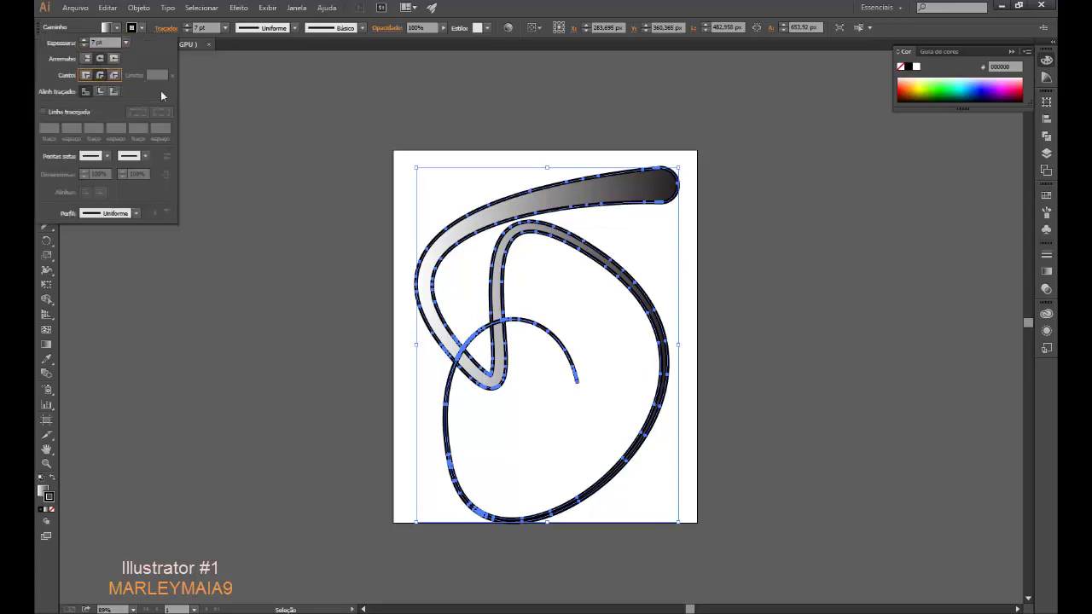
{"action": "left_click", "coordinate": [245, 128]}
{"action": "left_click", "coordinate": [720, 262]}
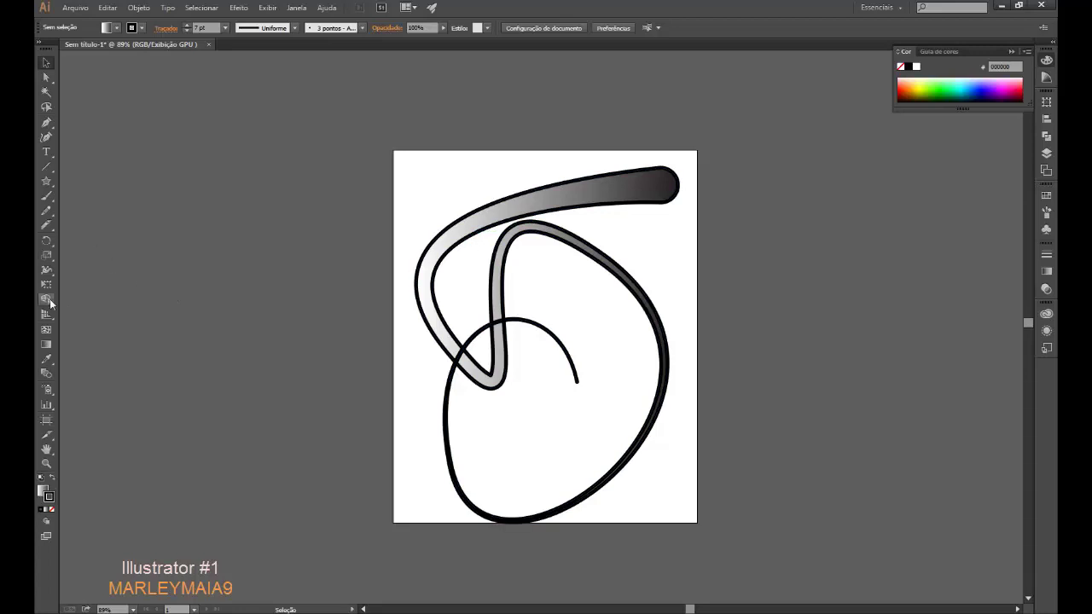
Step: With the Width tool, widen the upper-left curve's outline and thin the inner loop's almost to nothing
{"action": "left_click", "coordinate": [46, 270]}
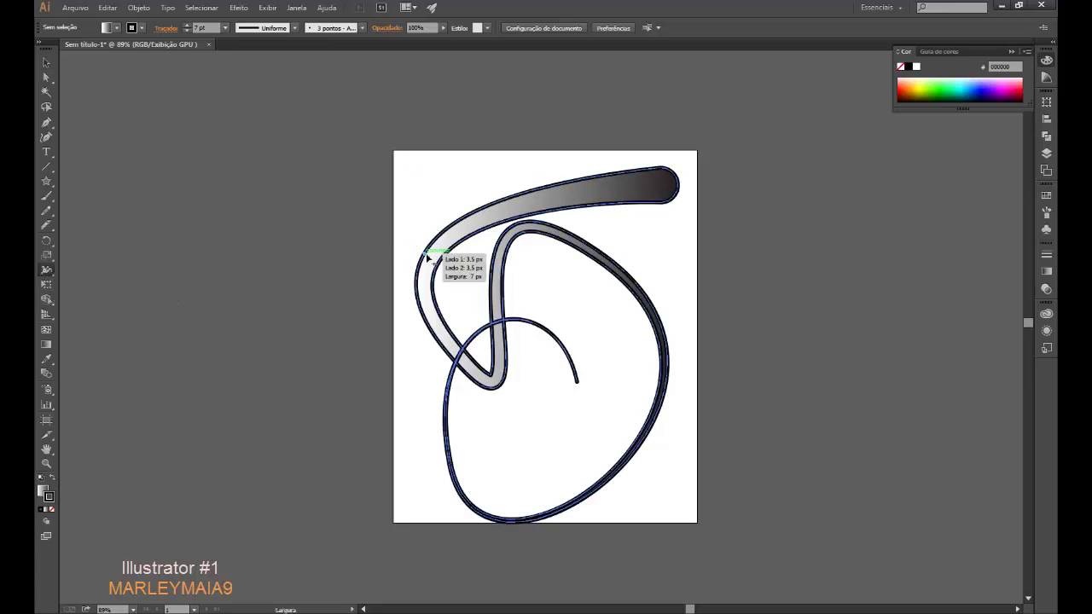
{"action": "left_click_drag", "start_coordinate": [421, 252], "coordinate": [423, 249]}
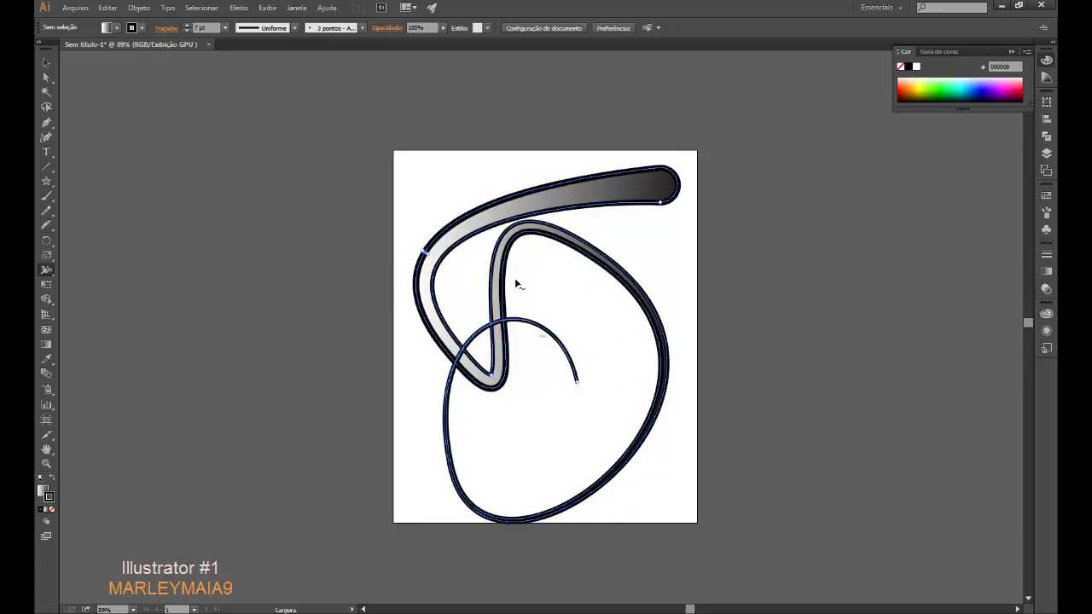
{"action": "left_click_drag", "start_coordinate": [490, 276], "coordinate": [493, 280]}
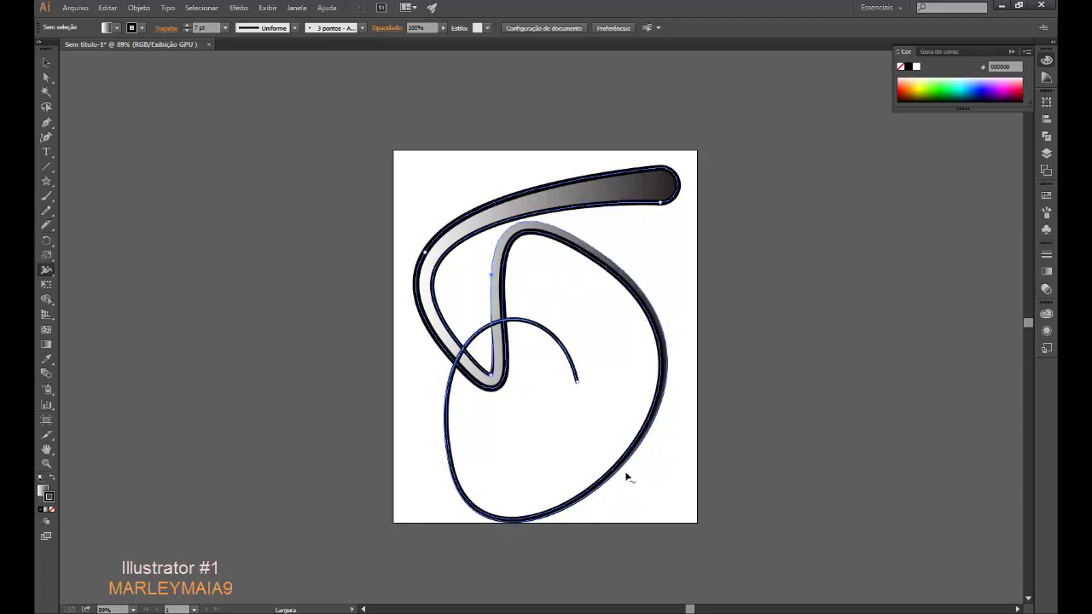
{"action": "left_click", "coordinate": [46, 62]}
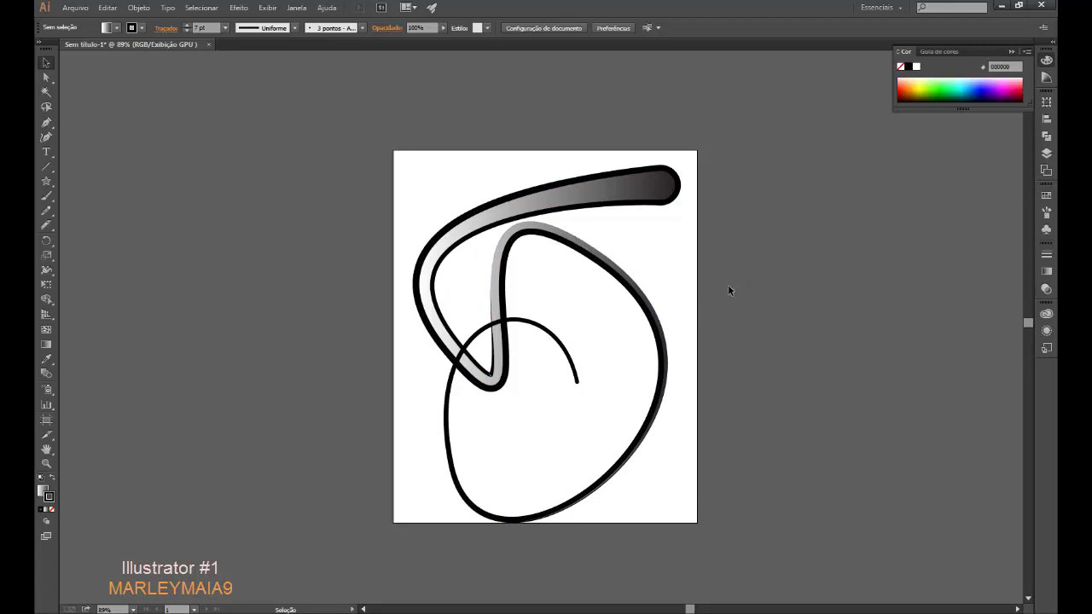
{"action": "left_click", "coordinate": [529, 184]}
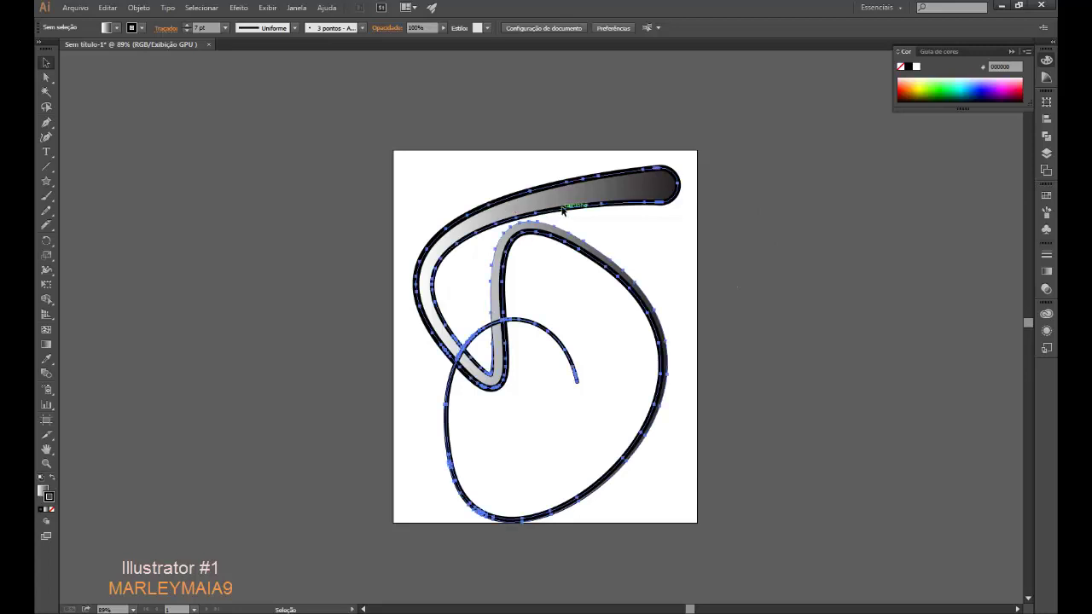
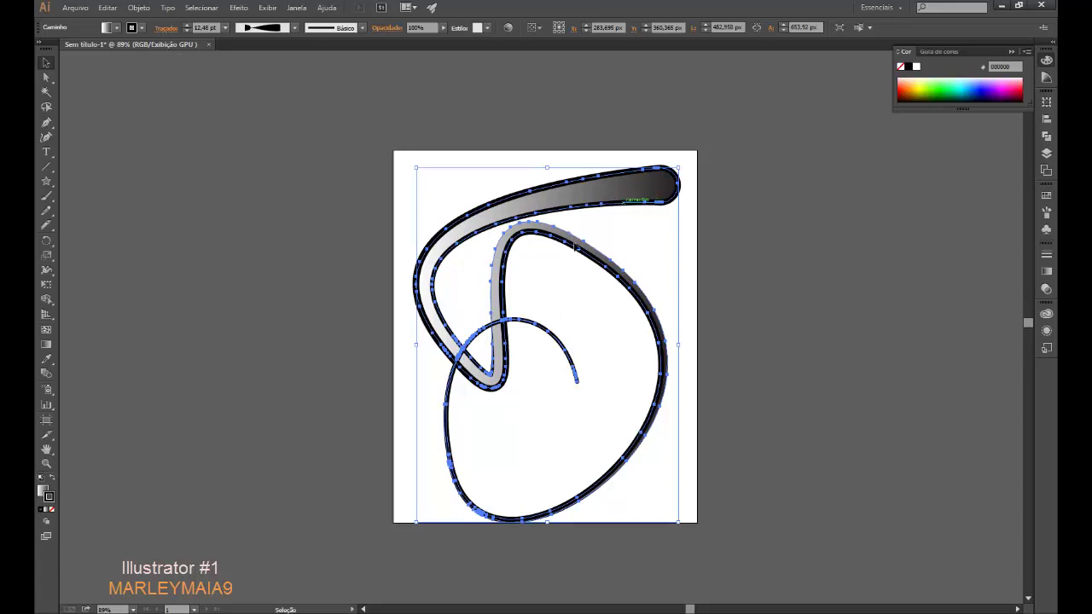
Step: Simplify the swirl artwork's path with Object > Path > Simplify
{"action": "left_click", "coordinate": [137, 8]}
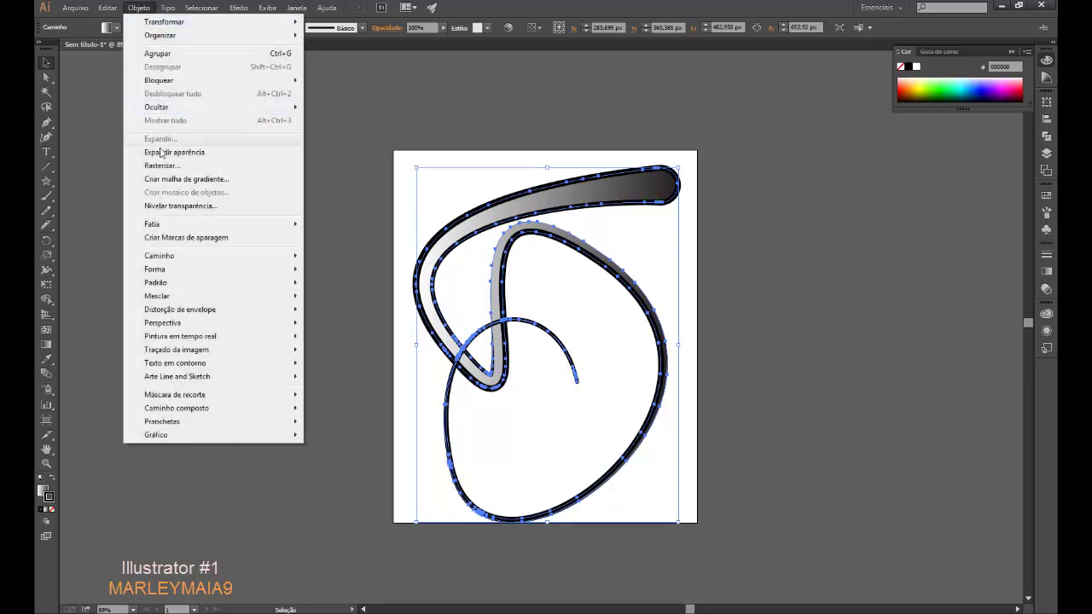
{"action": "mouse_move", "coordinate": [160, 255]}
{"action": "left_click", "coordinate": [350, 319]}
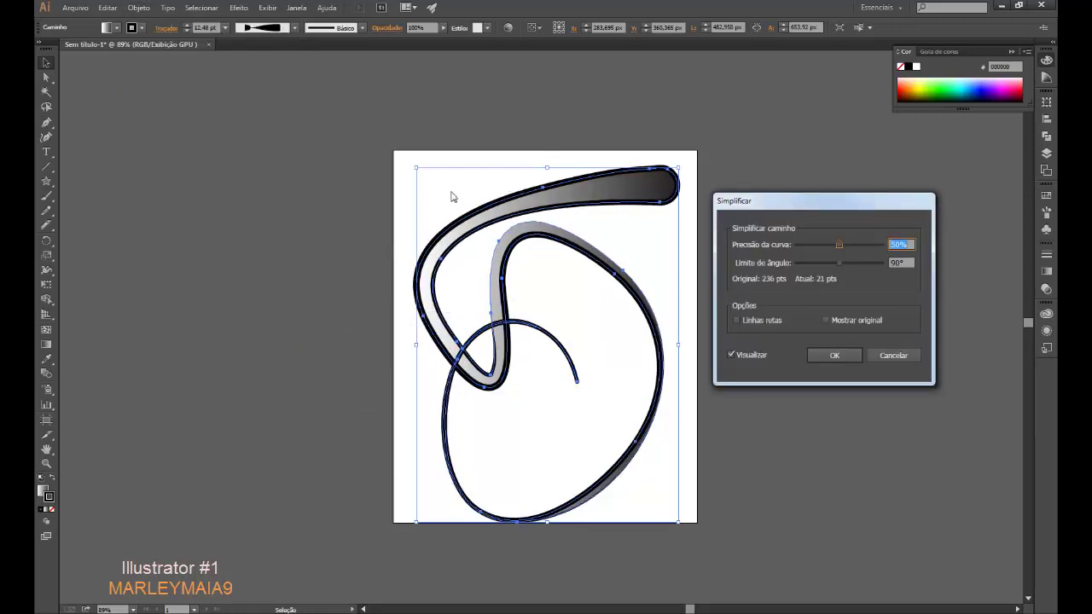
{"action": "left_click", "coordinate": [730, 356]}
{"action": "left_click", "coordinate": [835, 356]}
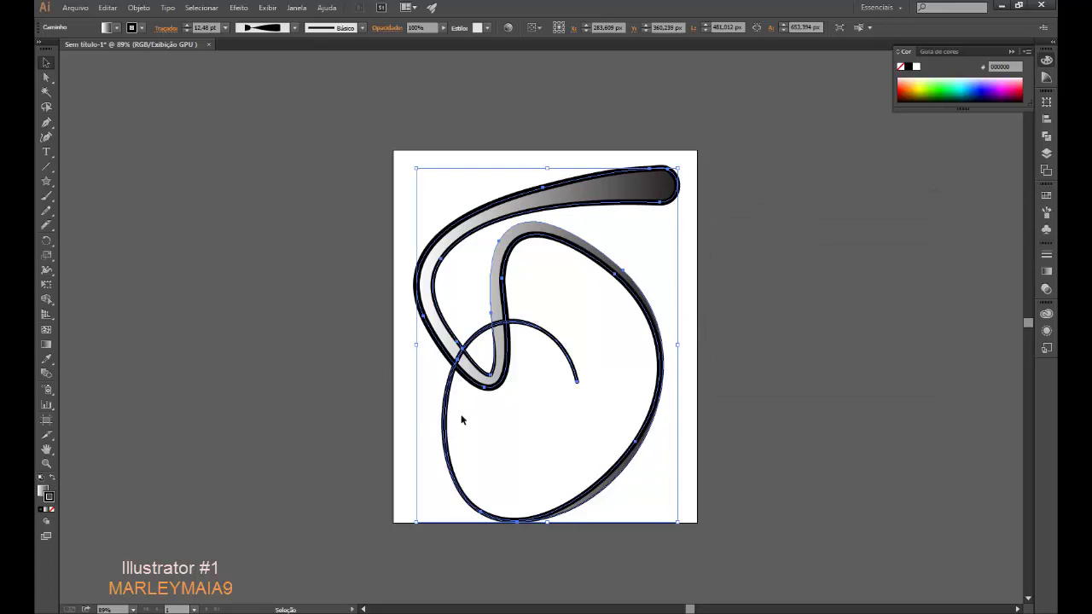
Step: Delete the swirl artwork, leaving the artboard blank
{"action": "left_click", "coordinate": [183, 162]}
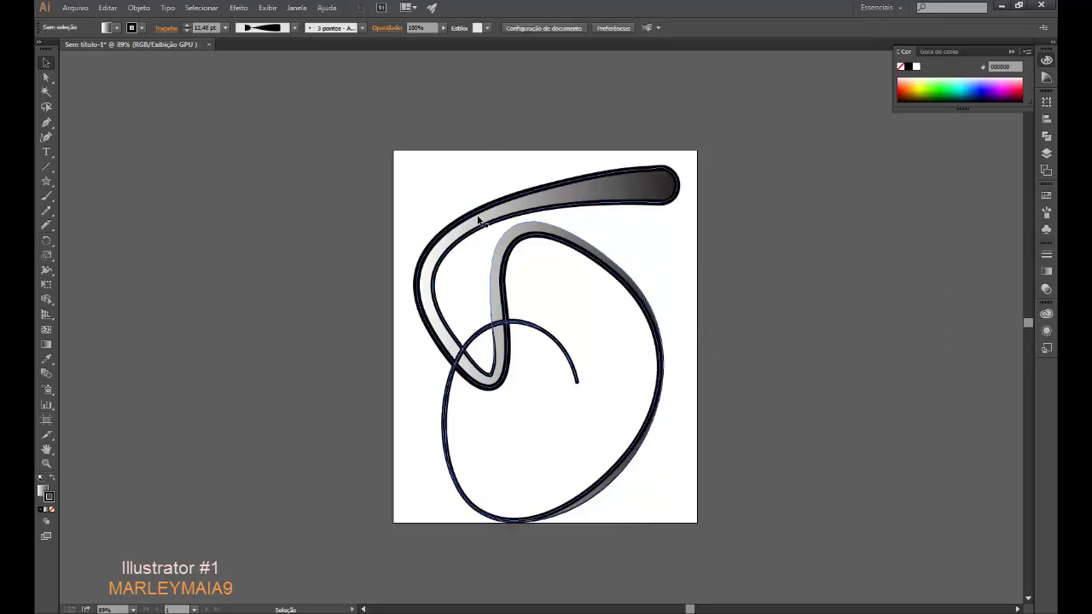
{"action": "mouse_move", "coordinate": [479, 220]}
{"action": "left_mouse_down"}
{"action": "mouse_move", "coordinate": [464, 190]}
{"action": "mouse_move", "coordinate": [447, 226]}
{"action": "left_mouse_up"}
{"action": "left_click", "coordinate": [695, 371]}
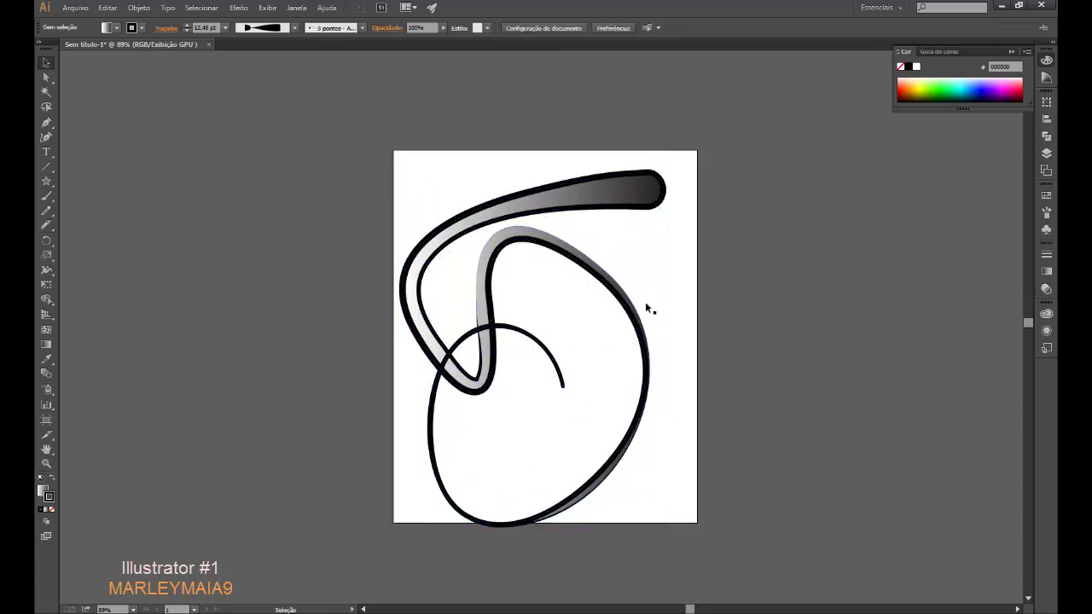
{"action": "left_click", "coordinate": [640, 323]}
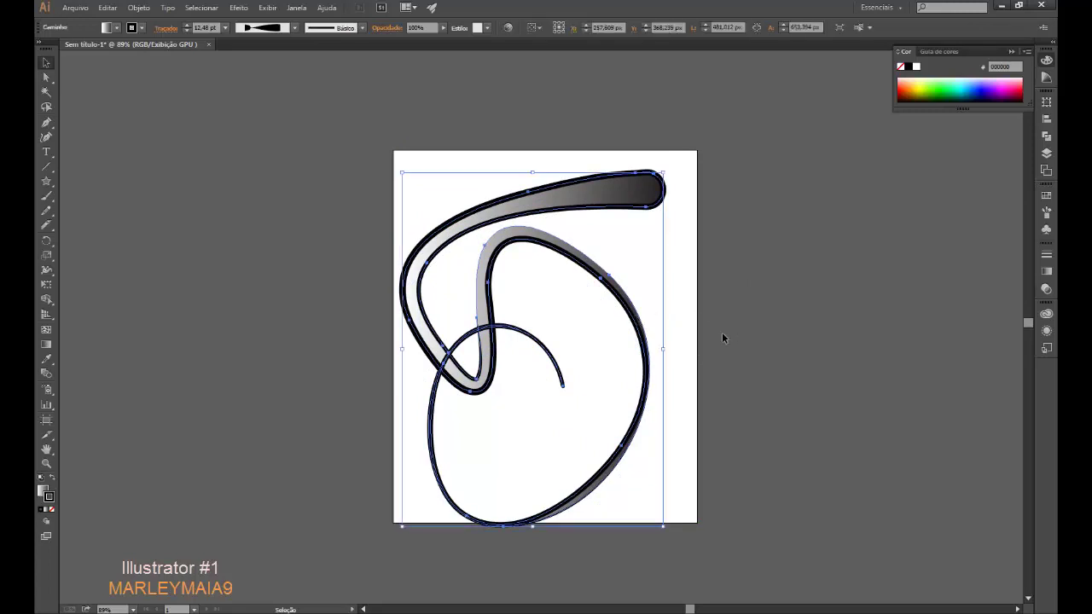
{"action": "key", "text": "Delete"}
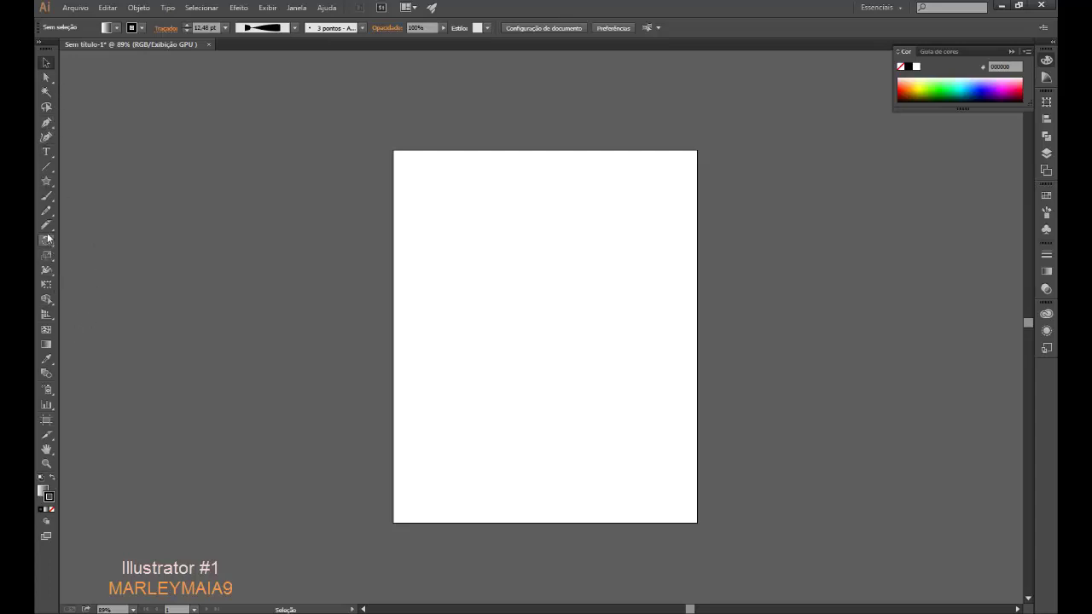
Step: Choose the Star tool with a uniform stroke profile and no stroke colour
{"action": "left_click", "coordinate": [47, 183]}
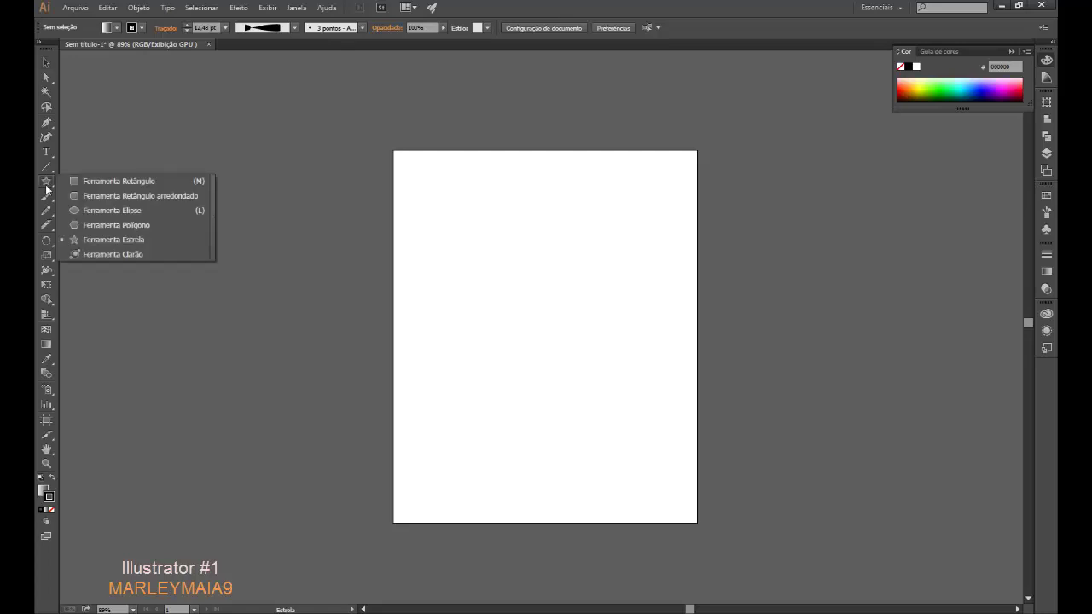
{"action": "left_click", "coordinate": [88, 240]}
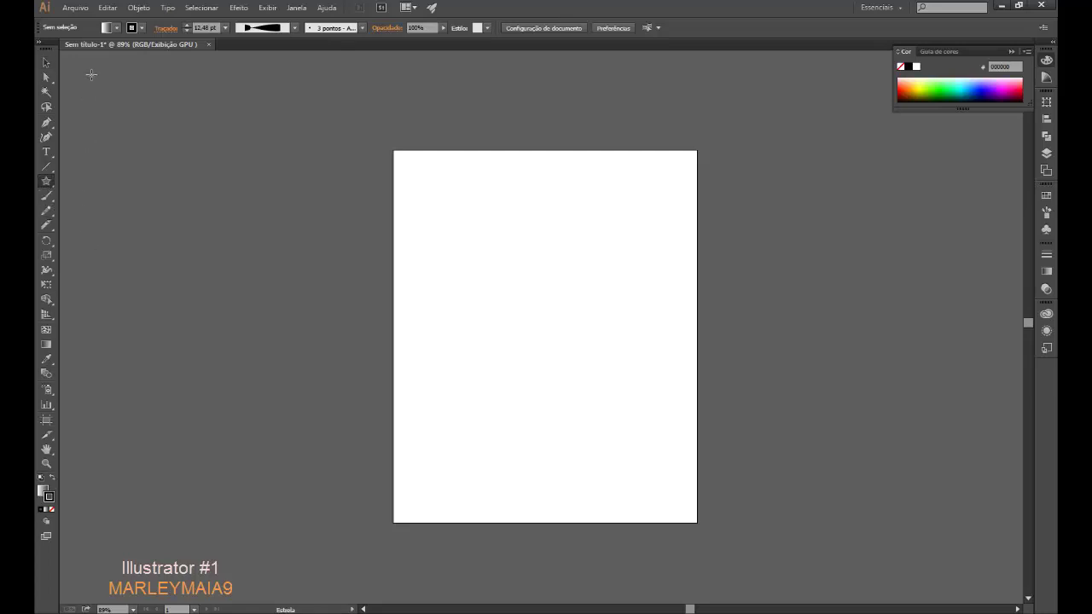
{"action": "left_click", "coordinate": [362, 29]}
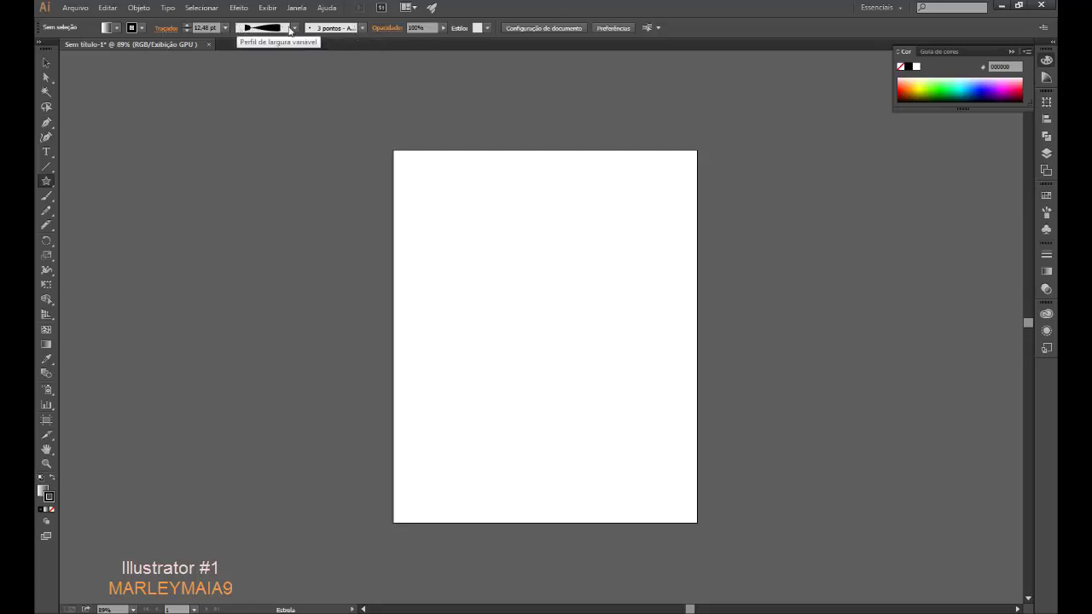
{"action": "left_click", "coordinate": [256, 29]}
{"action": "left_click", "coordinate": [254, 41]}
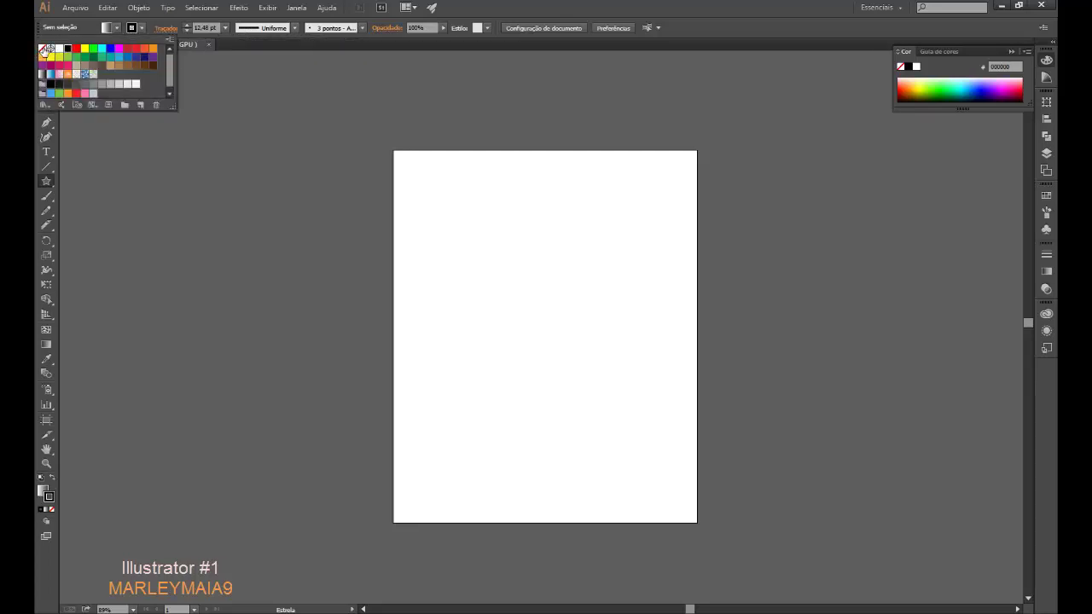
{"action": "left_click", "coordinate": [41, 49]}
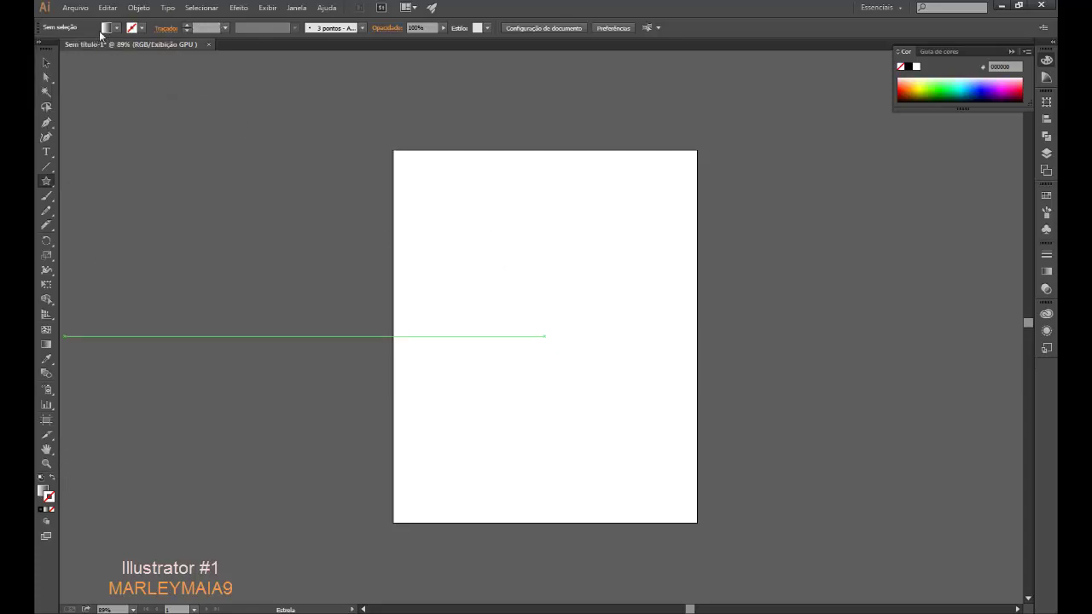
Step: Set the fill to yellow and draw a five-pointed star near the page top
{"action": "left_click", "coordinate": [105, 29]}
{"action": "left_click", "coordinate": [50, 55]}
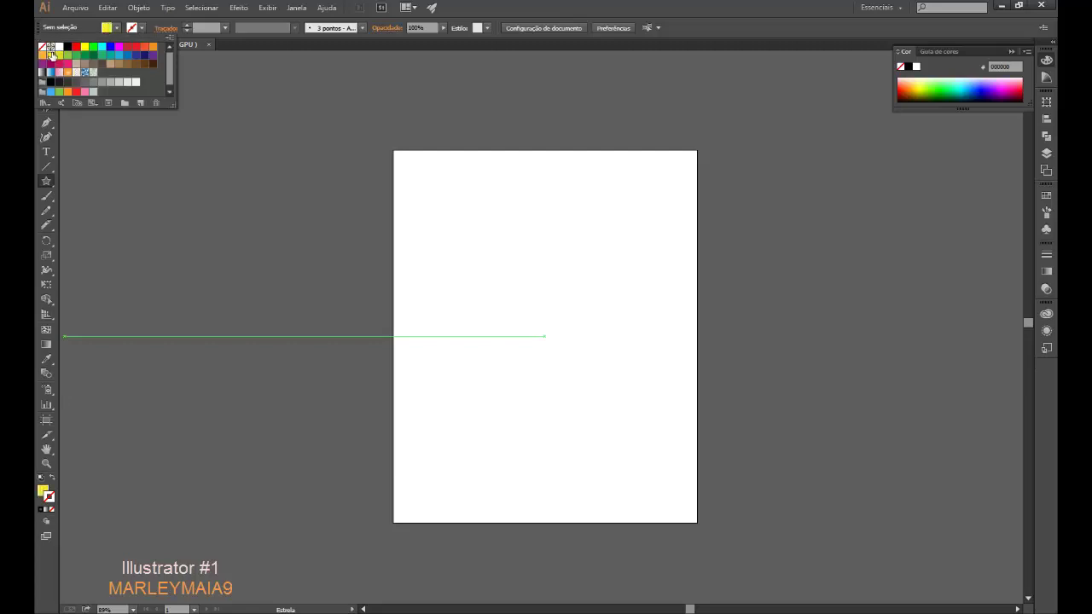
{"action": "left_click_drag", "start_coordinate": [518, 267], "coordinate": [571, 334]}
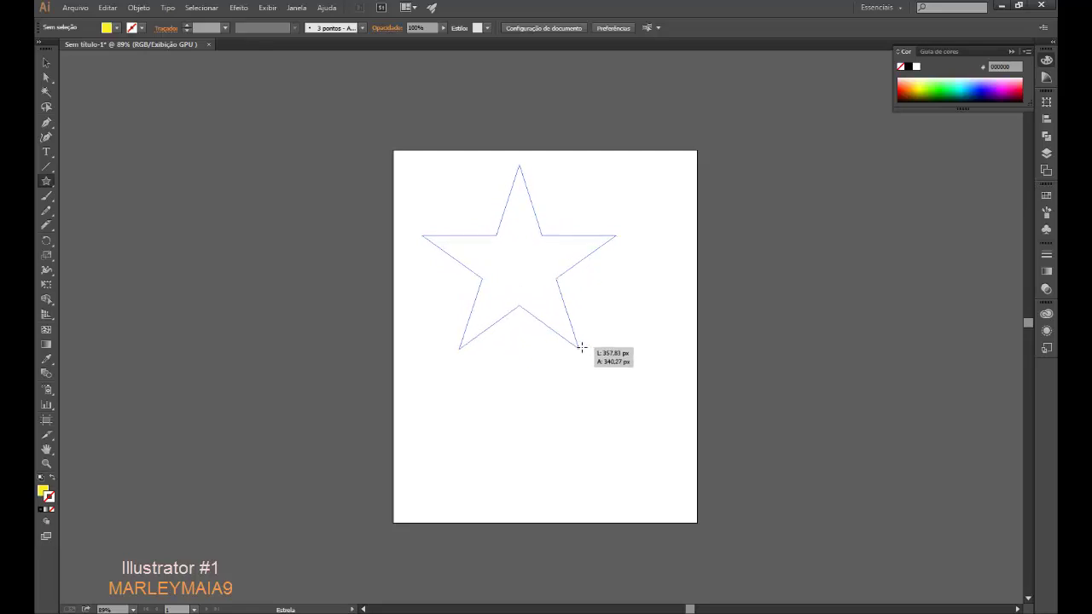
{"action": "left_click_drag", "start_coordinate": [572, 335], "coordinate": [574, 345]}
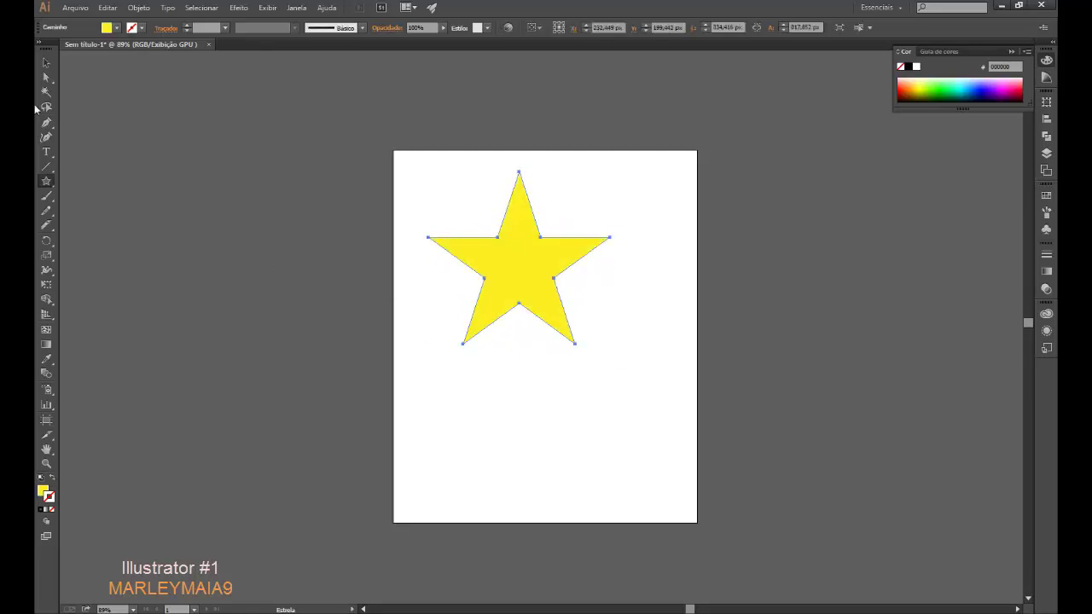
Step: Move the star right and down on the page
{"action": "left_click", "coordinate": [46, 63]}
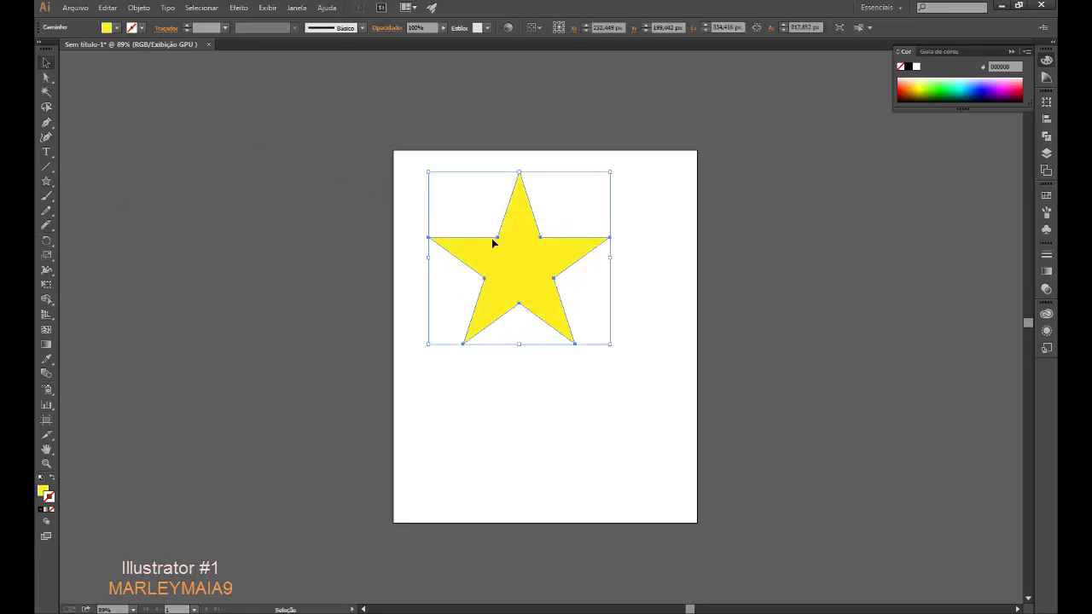
{"action": "left_click_drag", "start_coordinate": [510, 256], "coordinate": [537, 291]}
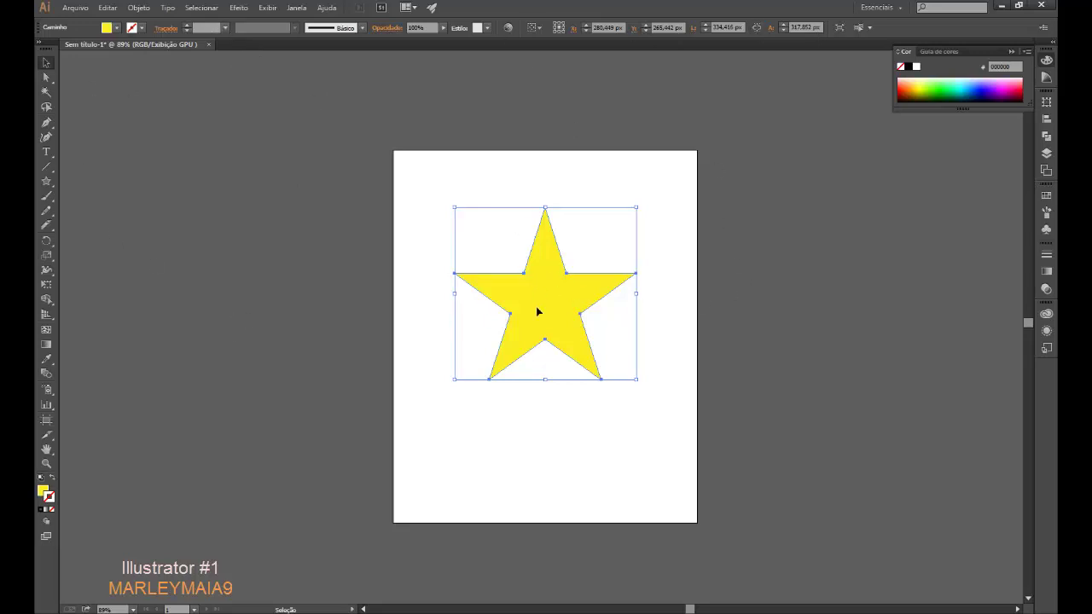
{"action": "left_click", "coordinate": [47, 344]}
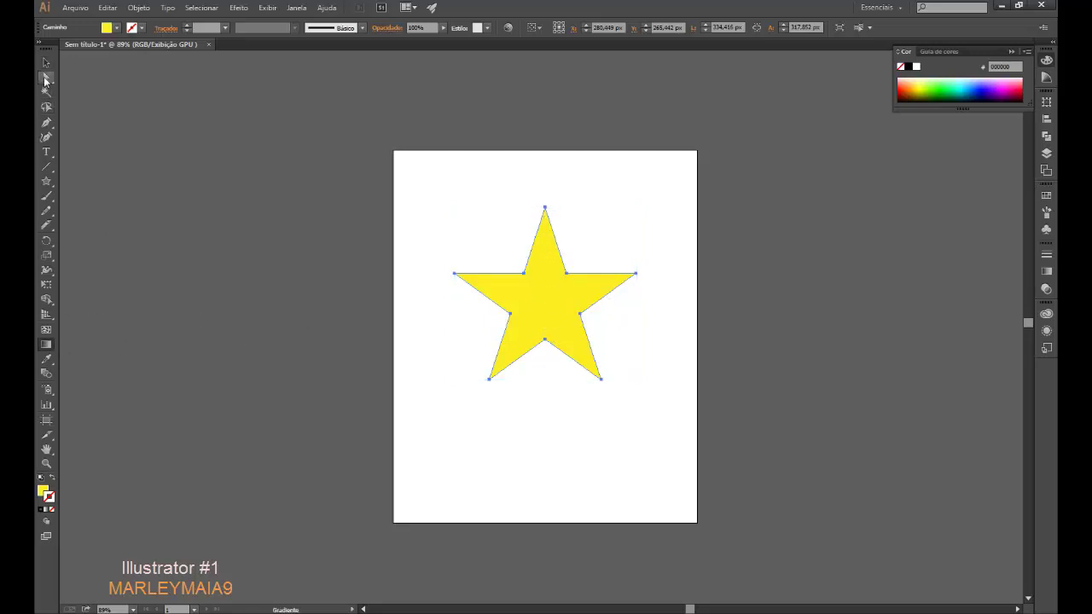
{"action": "left_click", "coordinate": [46, 63]}
Step: Fill the star with a vertical white-to-black linear gradient
{"action": "left_click", "coordinate": [46, 345]}
{"action": "left_click", "coordinate": [42, 490]}
{"action": "left_click_drag", "start_coordinate": [545, 268], "coordinate": [542, 342]}
{"action": "left_click_drag", "start_coordinate": [529, 257], "coordinate": [534, 335]}
{"action": "left_click", "coordinate": [46, 510]}
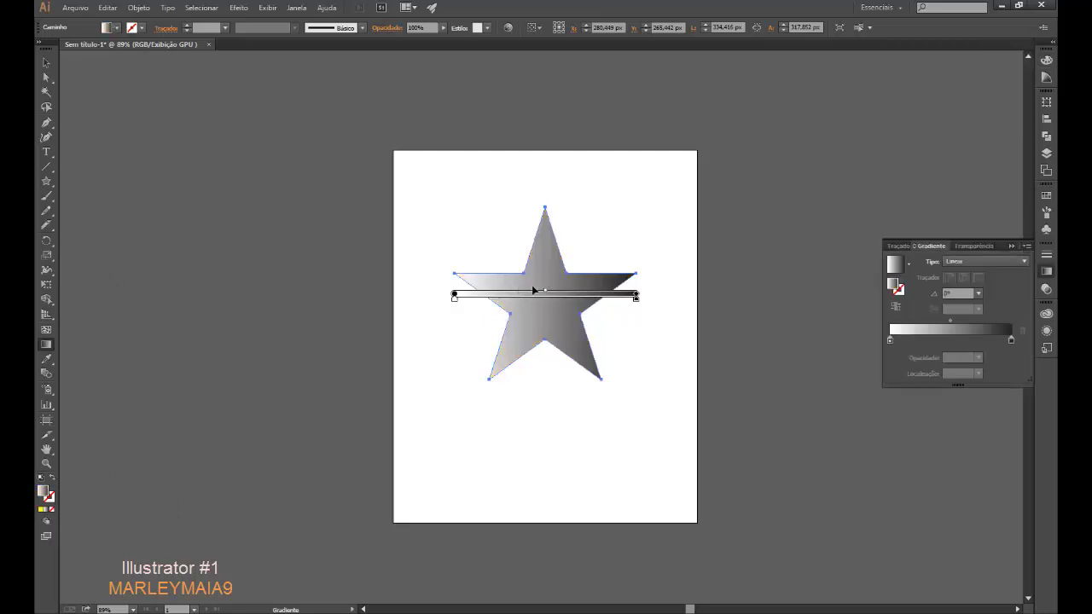
{"action": "left_click_drag", "start_coordinate": [542, 247], "coordinate": [545, 371]}
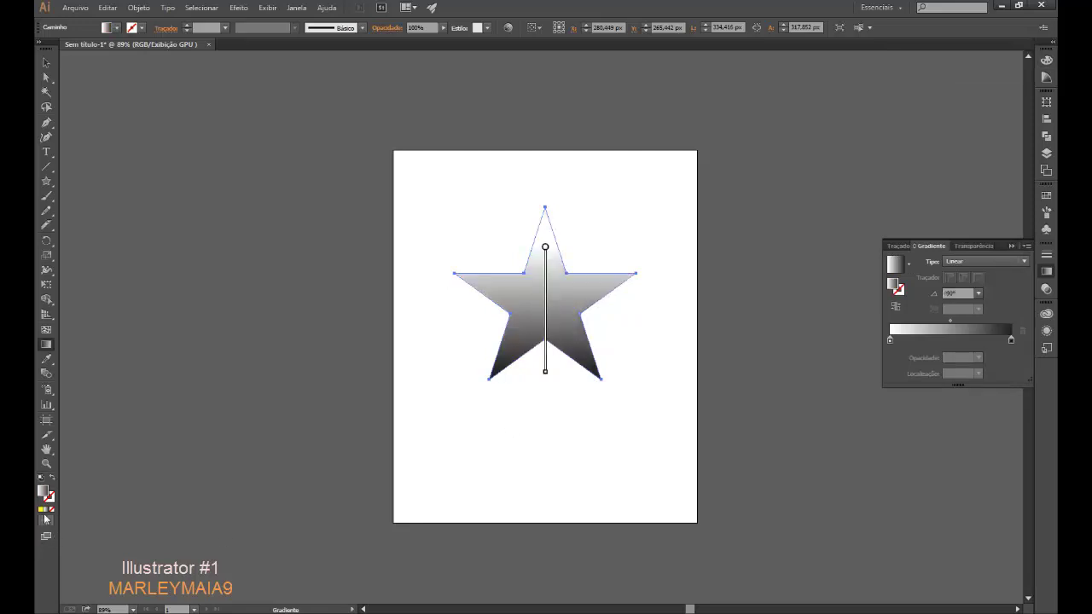
Step: Make the star's gradient radial, running from a yellow centre to orange
{"action": "left_click", "coordinate": [42, 345]}
{"action": "left_click", "coordinate": [967, 261]}
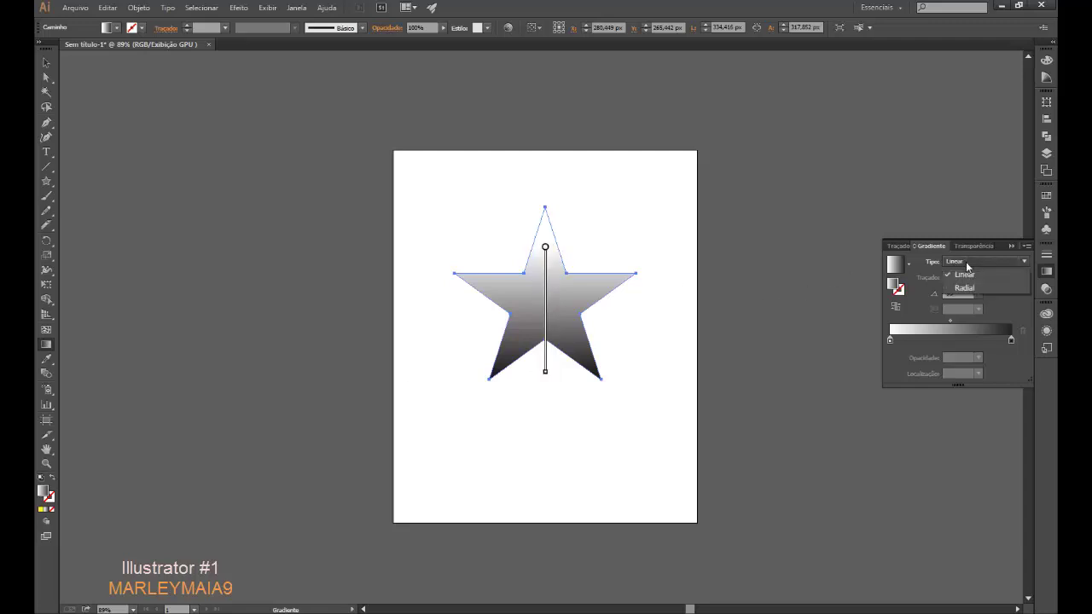
{"action": "left_click", "coordinate": [967, 279]}
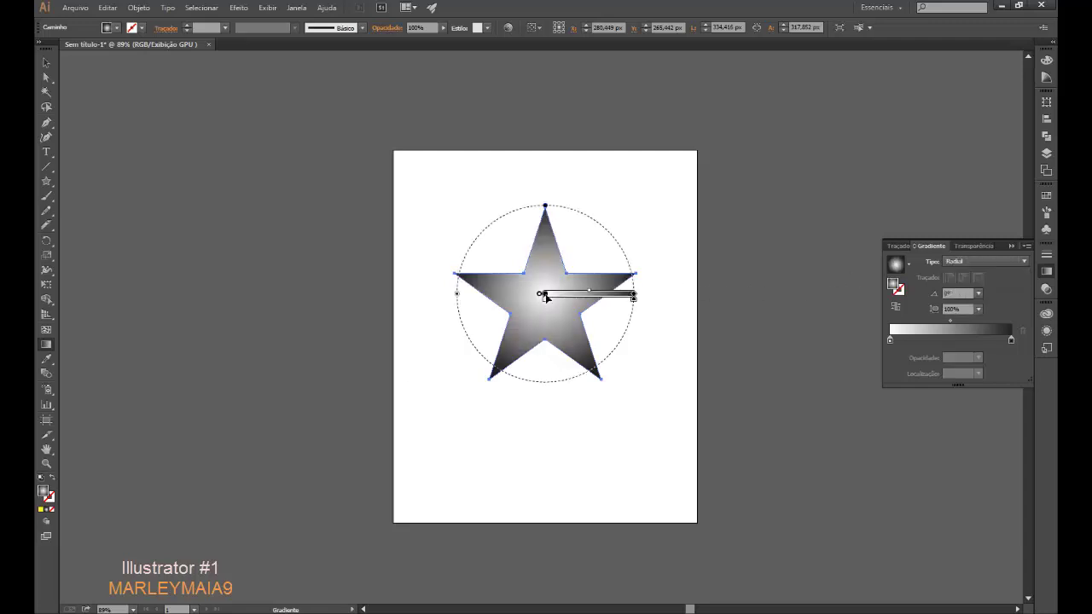
{"action": "left_click", "coordinate": [890, 340]}
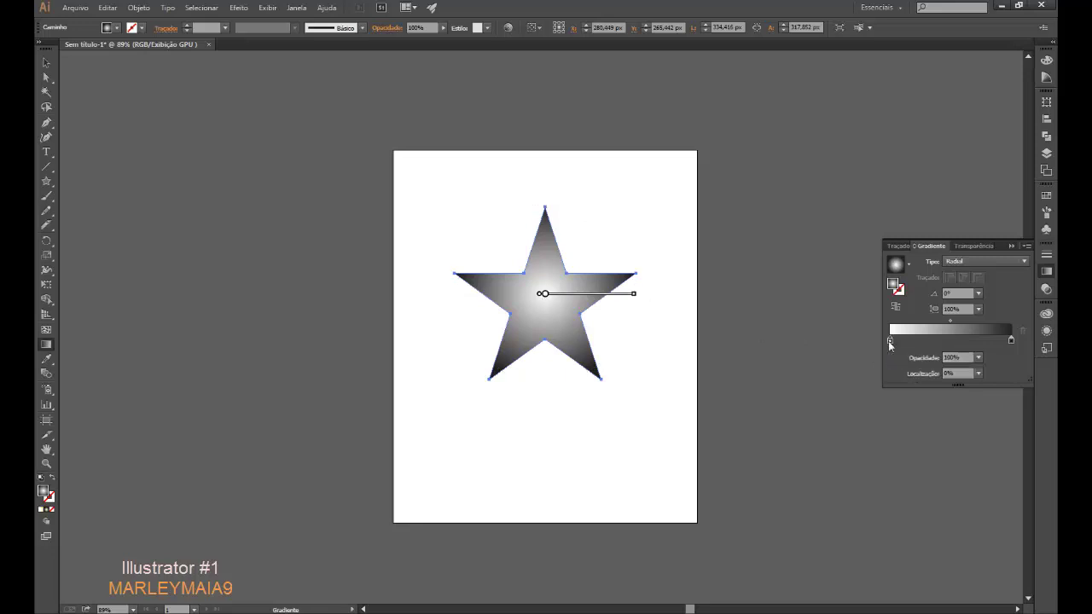
{"action": "double_click", "coordinate": [890, 341]}
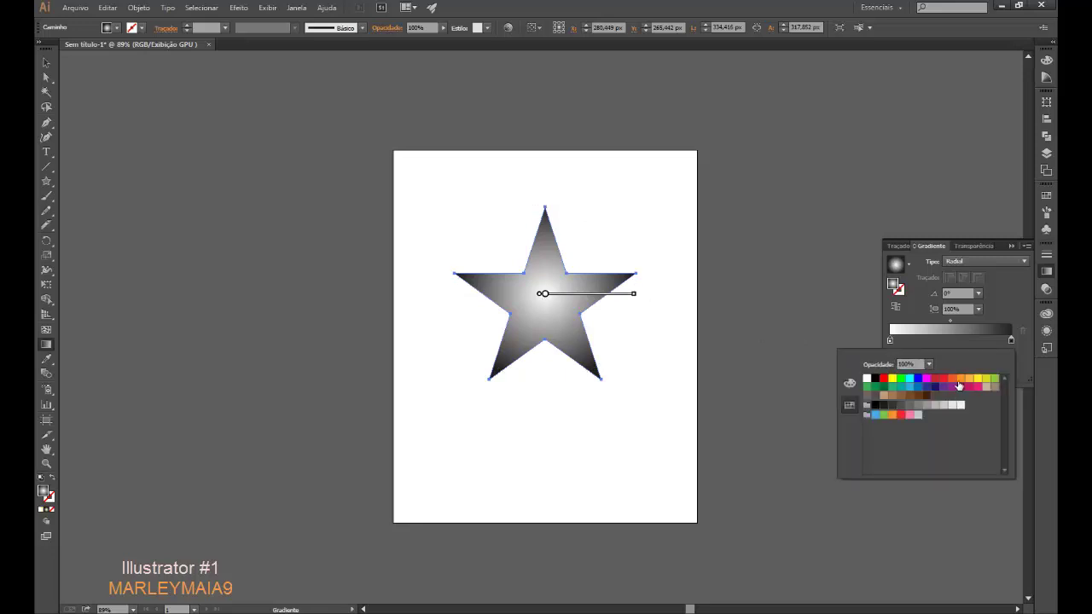
{"action": "left_click", "coordinate": [977, 380]}
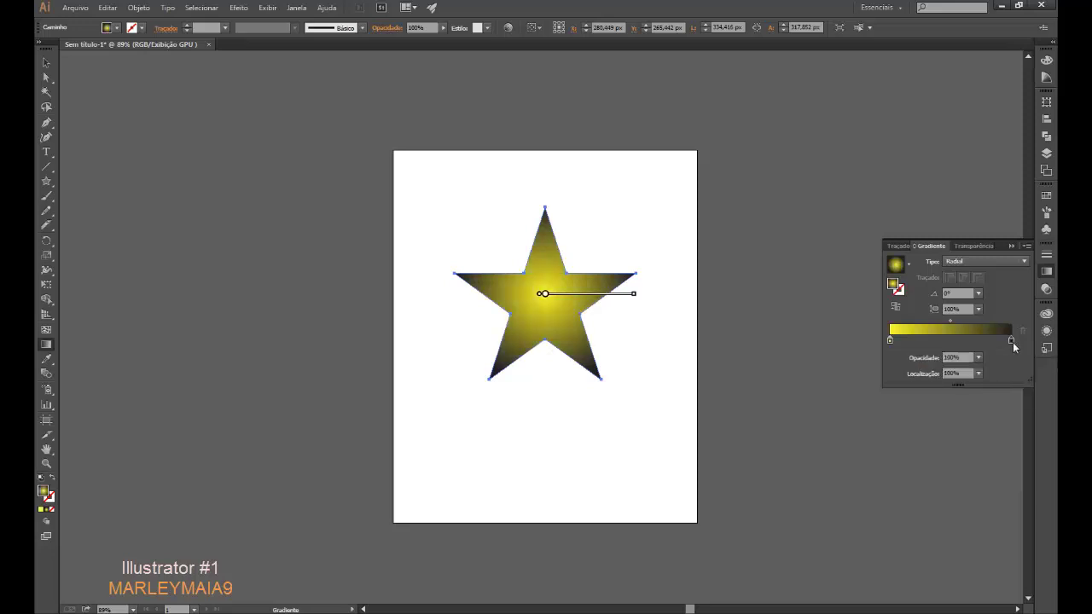
{"action": "left_click", "coordinate": [961, 378]}
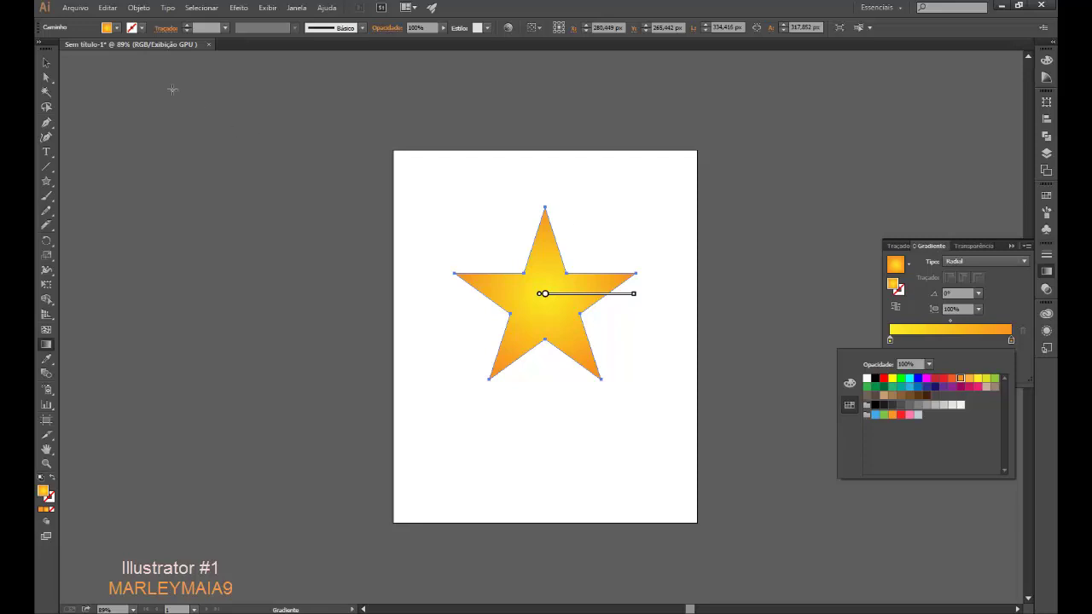
Step: Drag the radial gradient across the star so it radiates from the middle
{"action": "left_click_drag", "start_coordinate": [474, 348], "coordinate": [614, 240]}
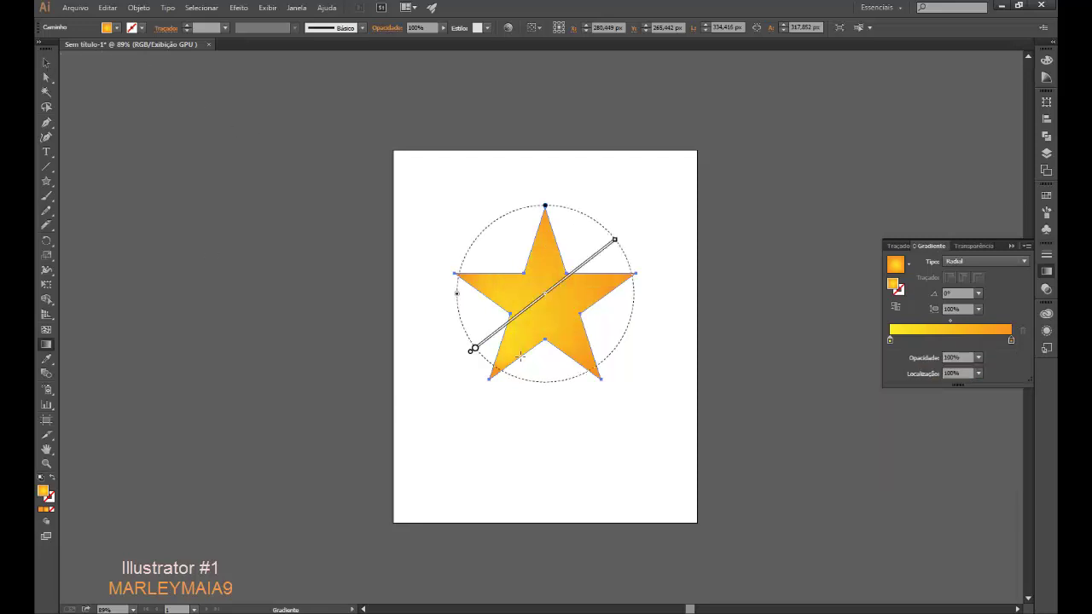
{"action": "left_click", "coordinate": [956, 261]}
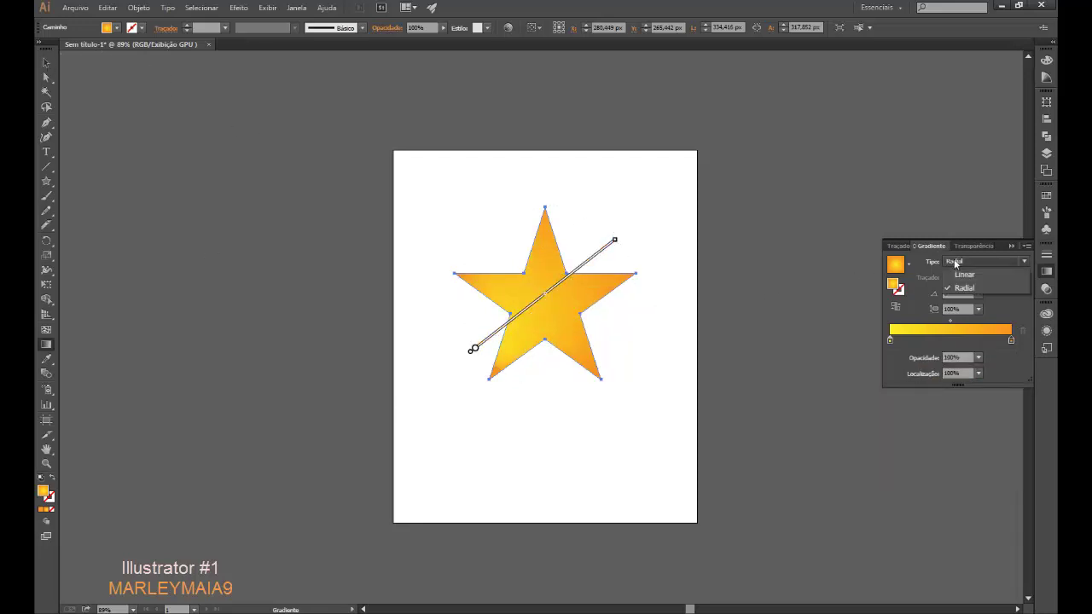
{"action": "left_click", "coordinate": [474, 349]}
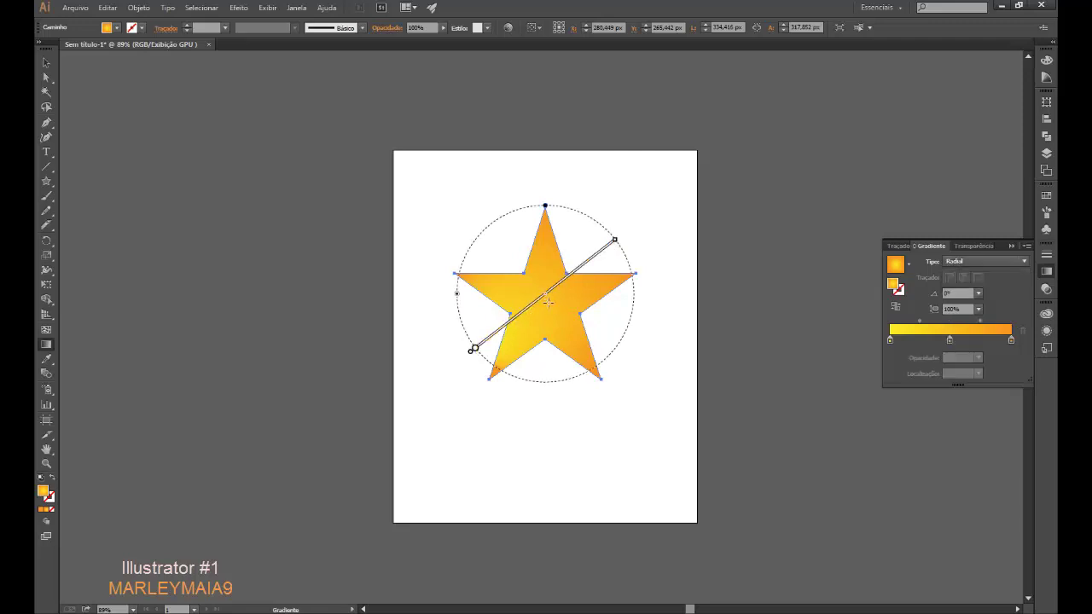
{"action": "left_click_drag", "start_coordinate": [547, 298], "coordinate": [516, 210]}
Step: Move and shrink the star, then delete it
{"action": "left_click", "coordinate": [46, 62]}
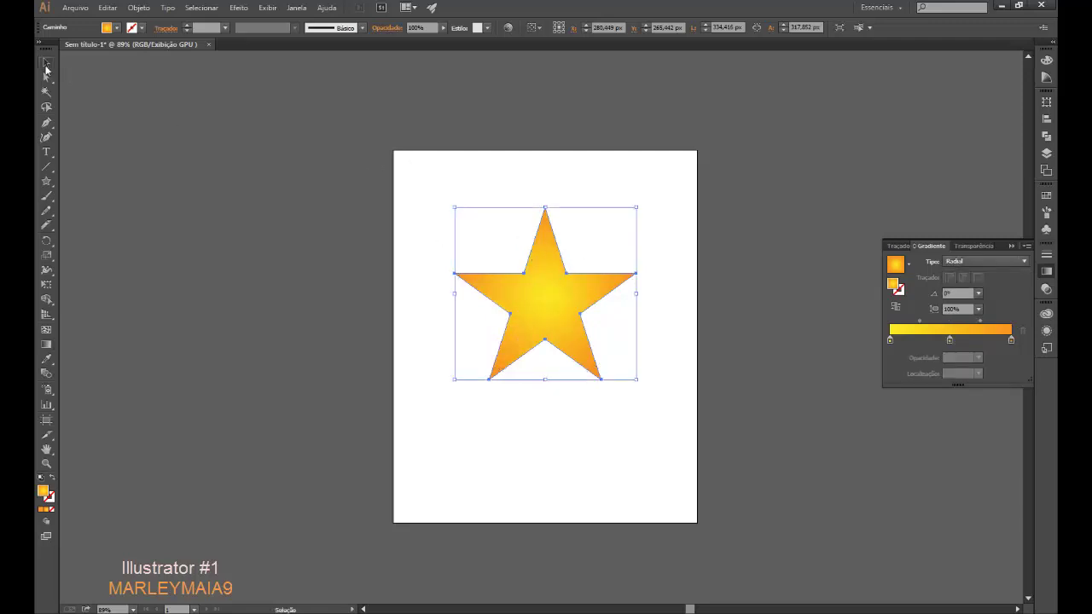
{"action": "left_click", "coordinate": [196, 226]}
{"action": "left_click_drag", "start_coordinate": [536, 293], "coordinate": [568, 252]}
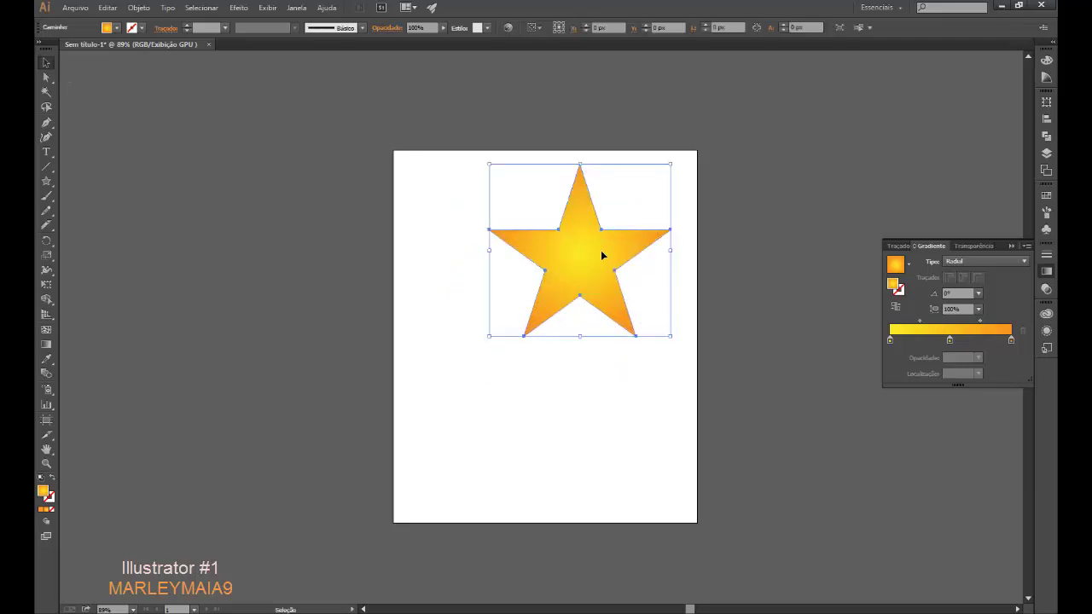
{"action": "left_click_drag", "start_coordinate": [672, 337], "coordinate": [561, 230]}
{"action": "key", "text": "Delete"}
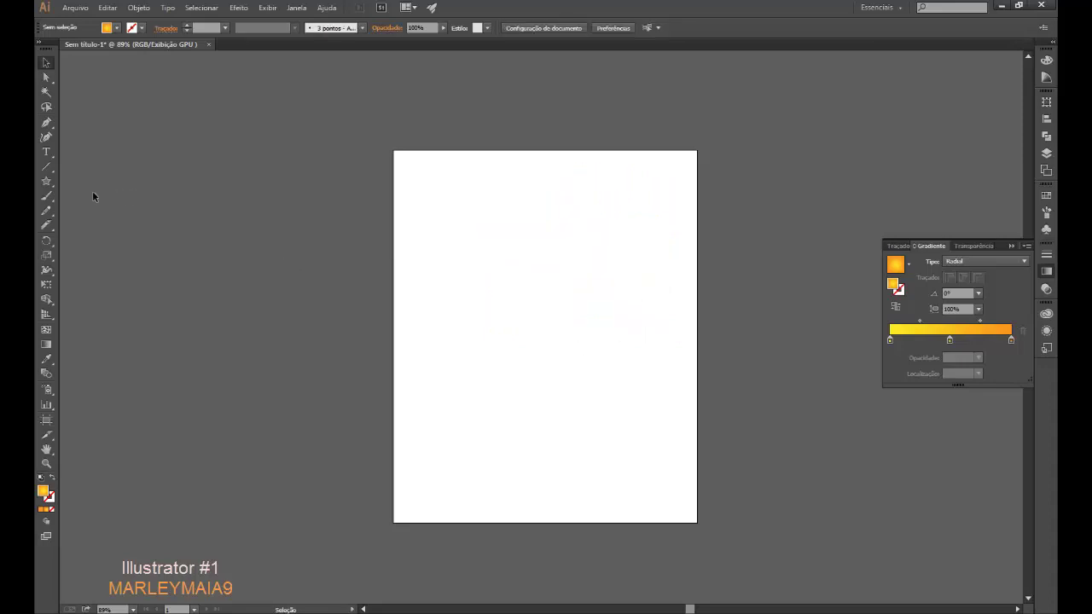
Step: Draw a rounded rectangle near the lower left of the page
{"action": "left_click", "coordinate": [46, 181]}
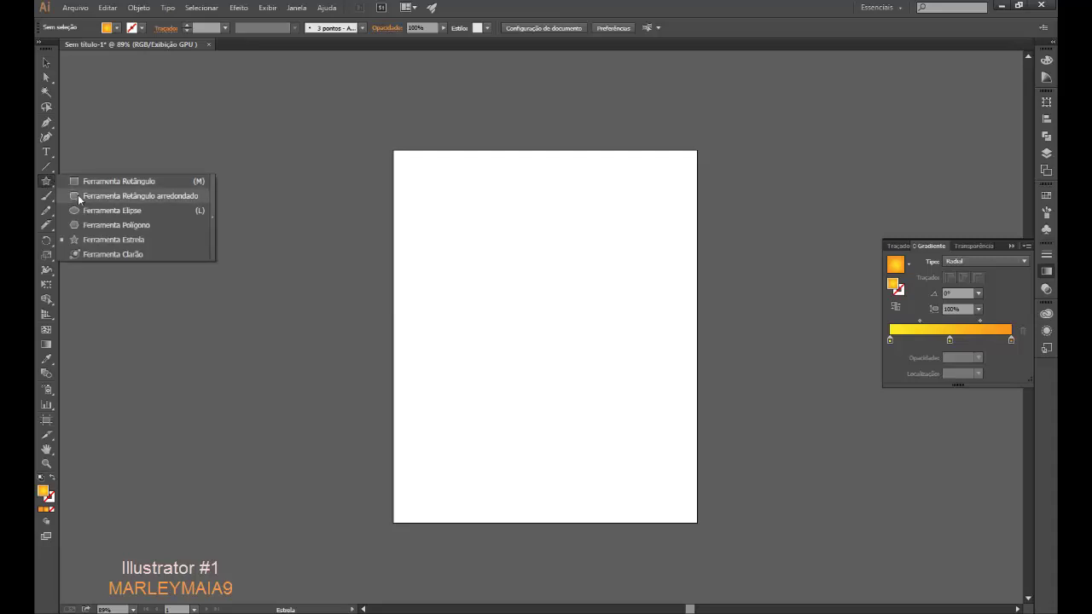
{"action": "left_click", "coordinate": [78, 196]}
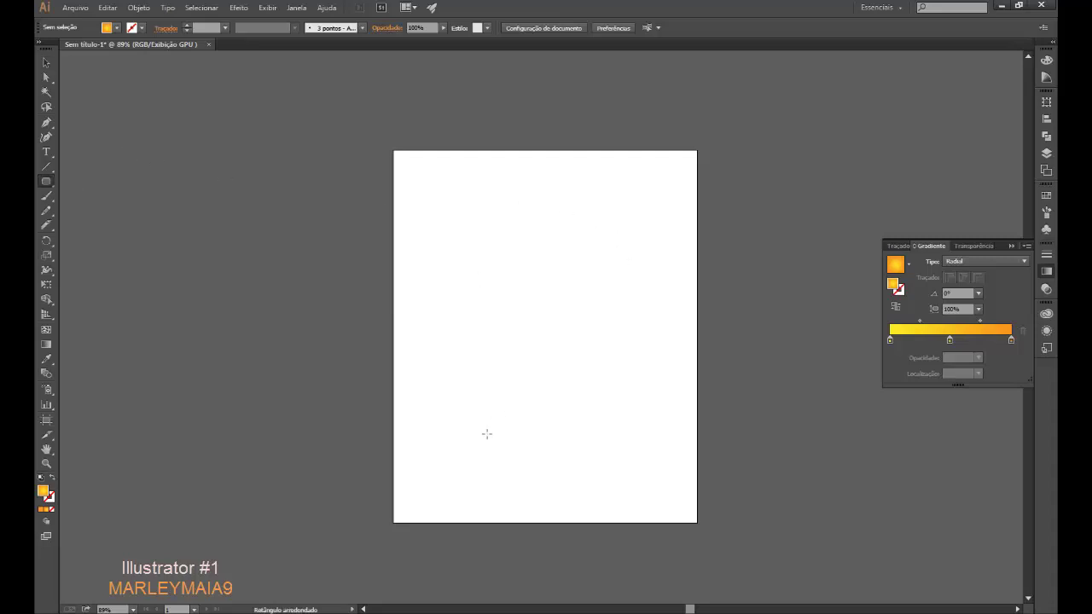
{"action": "left_click_drag", "start_coordinate": [442, 420], "coordinate": [524, 478]}
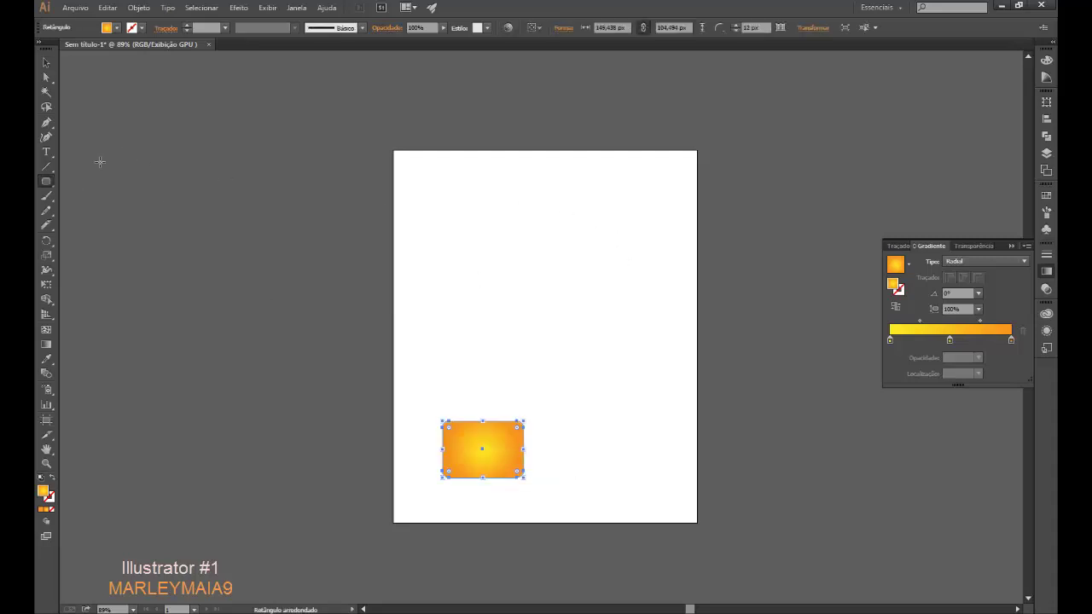
Step: Draw a perfect circle near the top right of the page
{"action": "left_click", "coordinate": [46, 181]}
{"action": "left_click", "coordinate": [74, 208]}
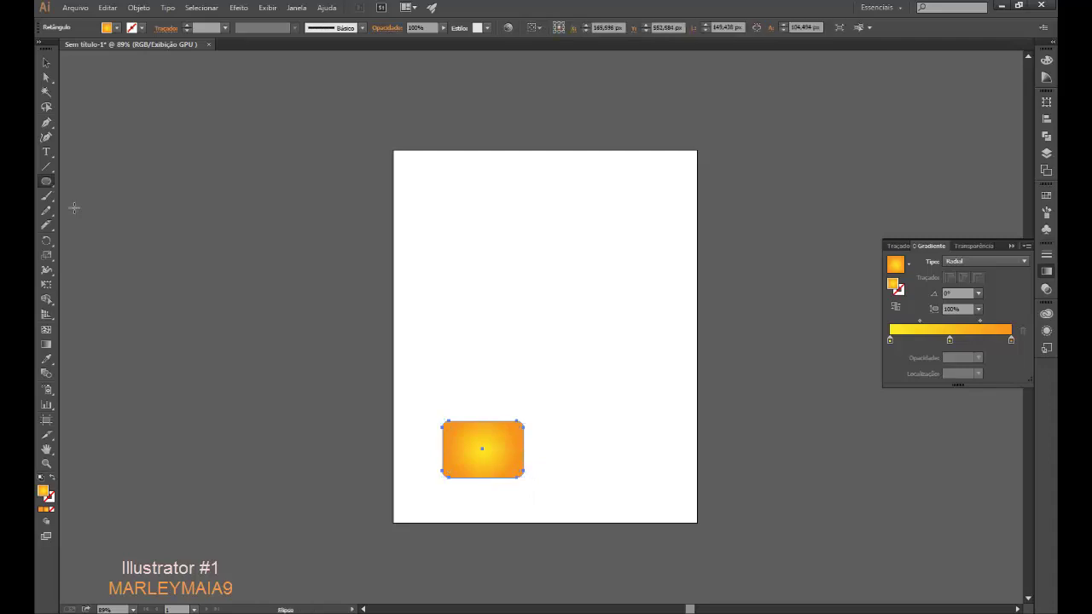
{"action": "left_click_drag", "start_coordinate": [573, 184], "coordinate": [628, 251]}
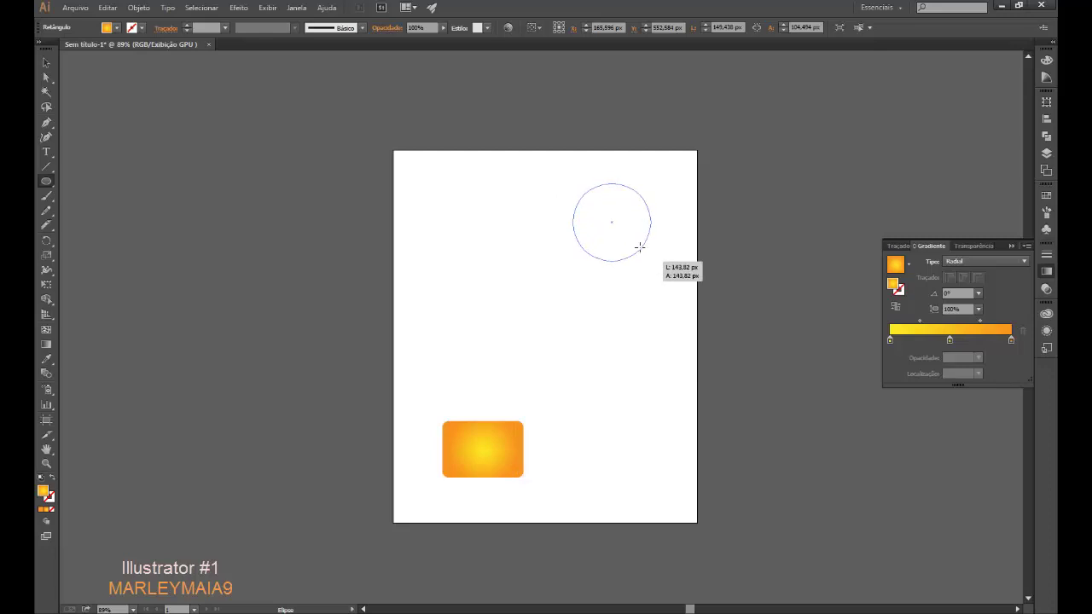
{"action": "left_click_drag", "start_coordinate": [628, 251], "coordinate": [622, 229]}
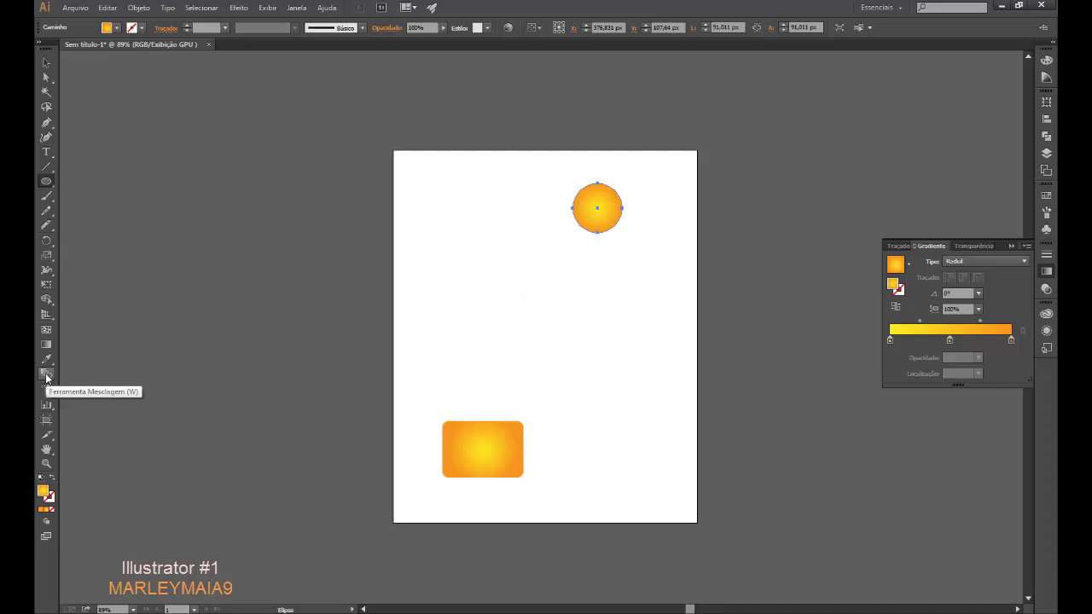
Step: Recolour the circle's outer gradient stop blue and its middle stop cyan
{"action": "left_click", "coordinate": [47, 375]}
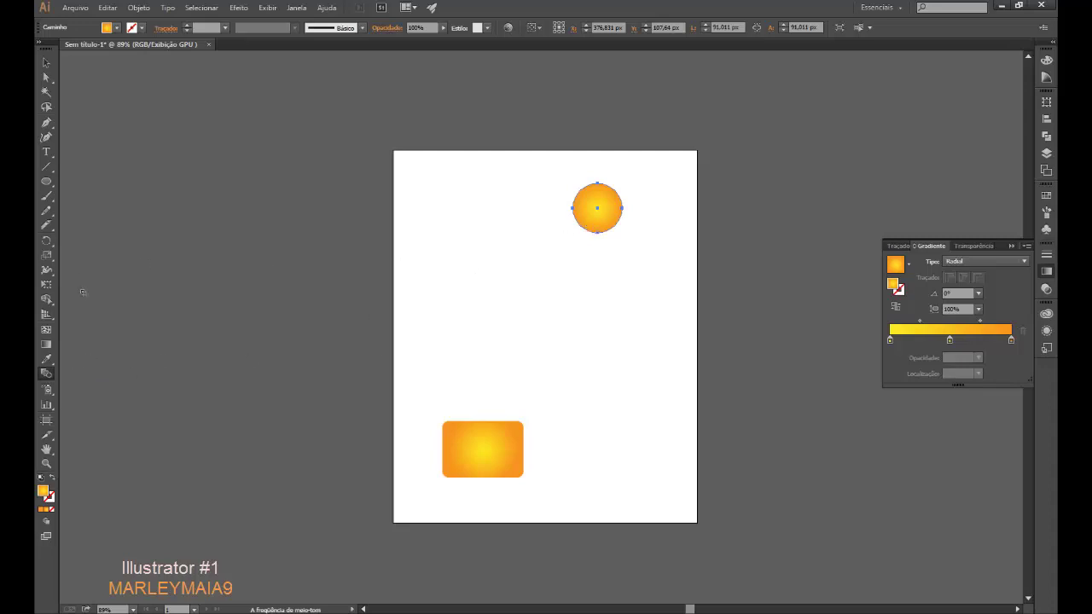
{"action": "left_click", "coordinate": [46, 62]}
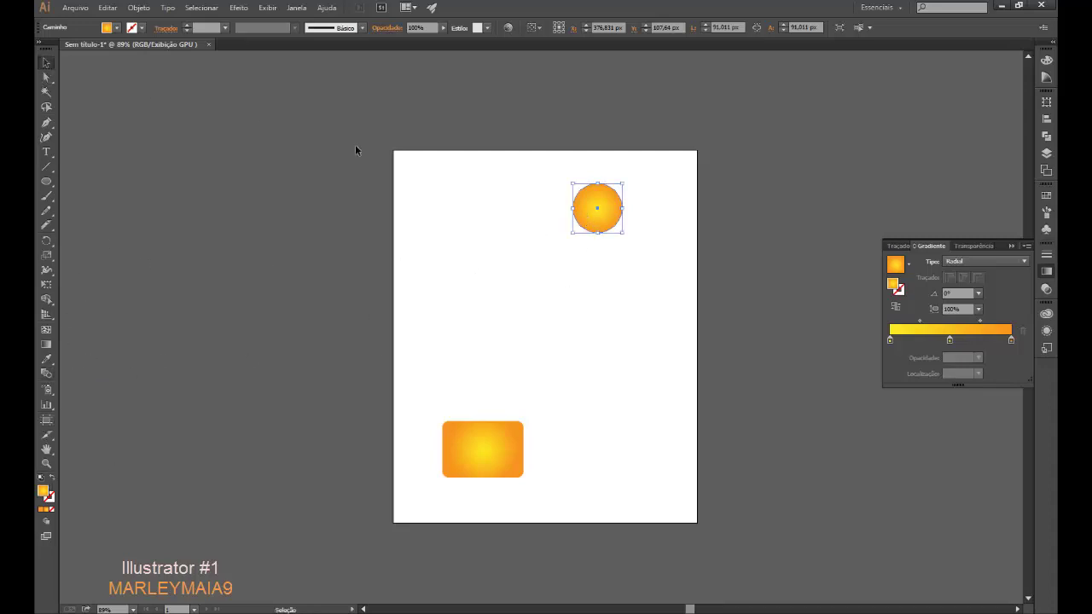
{"action": "left_click", "coordinate": [1011, 340]}
{"action": "double_click", "coordinate": [1013, 341]}
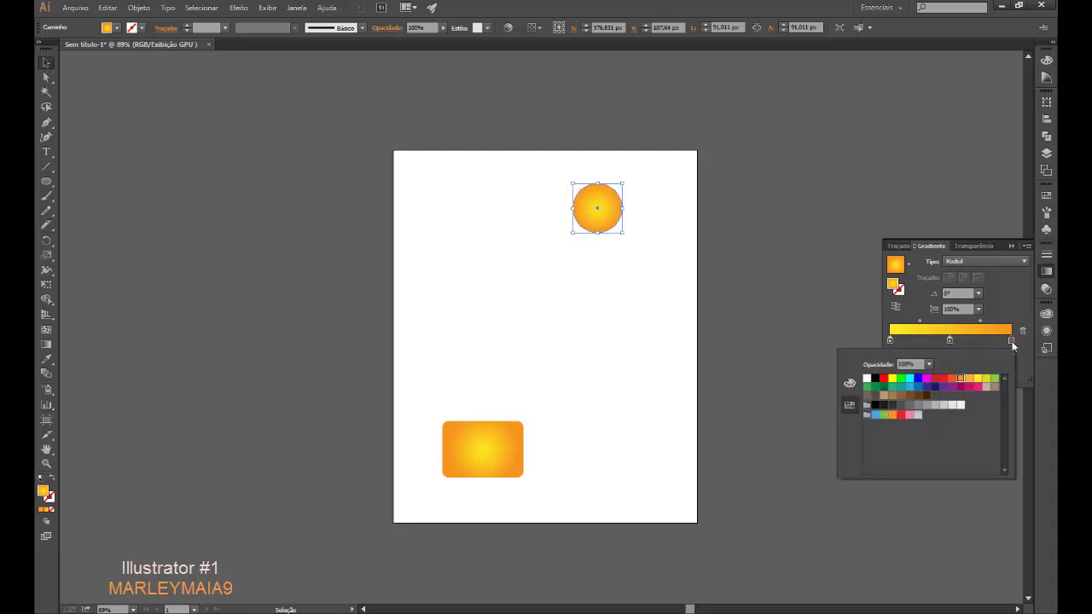
{"action": "left_click", "coordinate": [920, 388]}
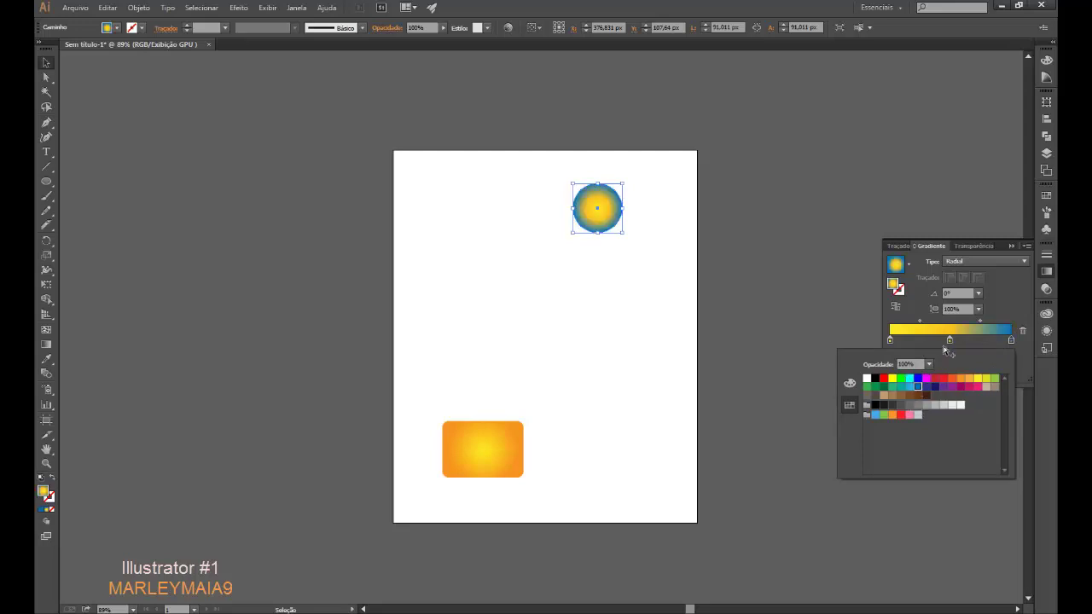
{"action": "left_click", "coordinate": [950, 340]}
{"action": "double_click", "coordinate": [951, 341]}
{"action": "left_click", "coordinate": [910, 388]}
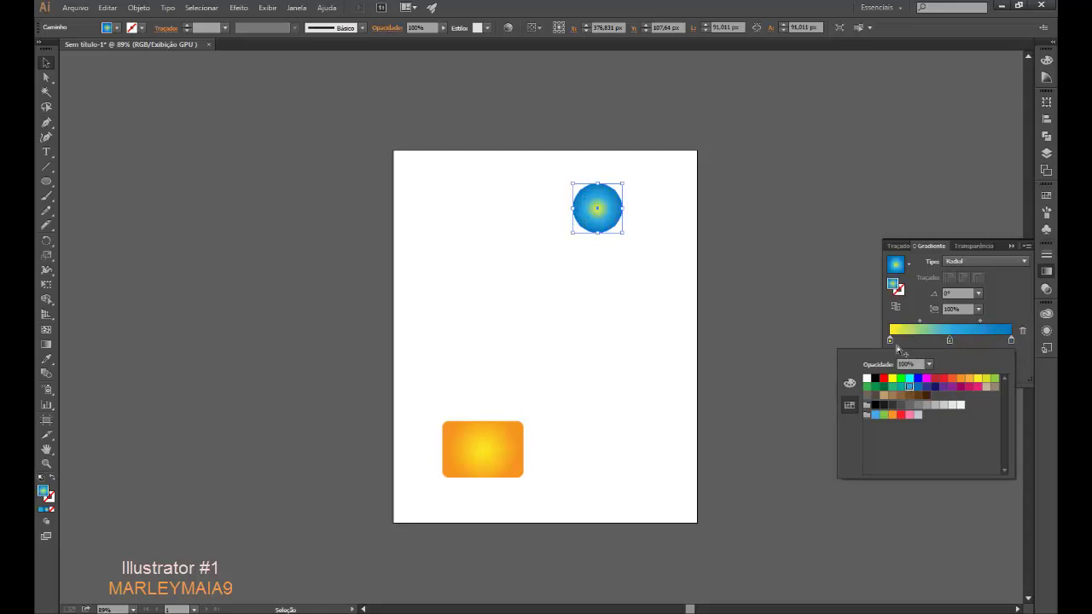
Step: Make the centre stop white, then start a blend from the blue circle
{"action": "left_click", "coordinate": [890, 340]}
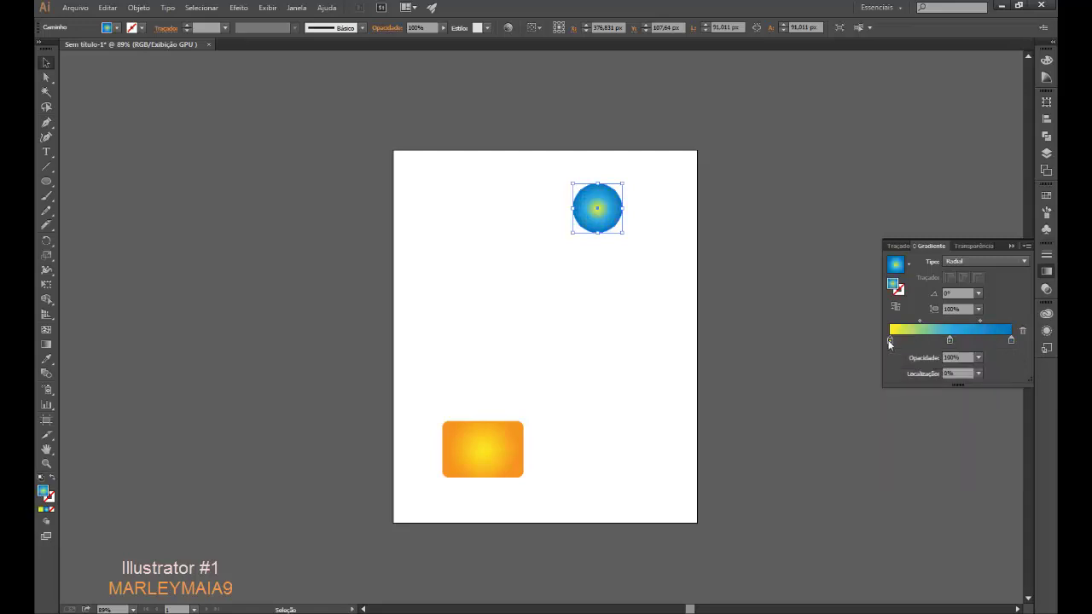
{"action": "double_click", "coordinate": [890, 340]}
{"action": "left_click", "coordinate": [867, 378]}
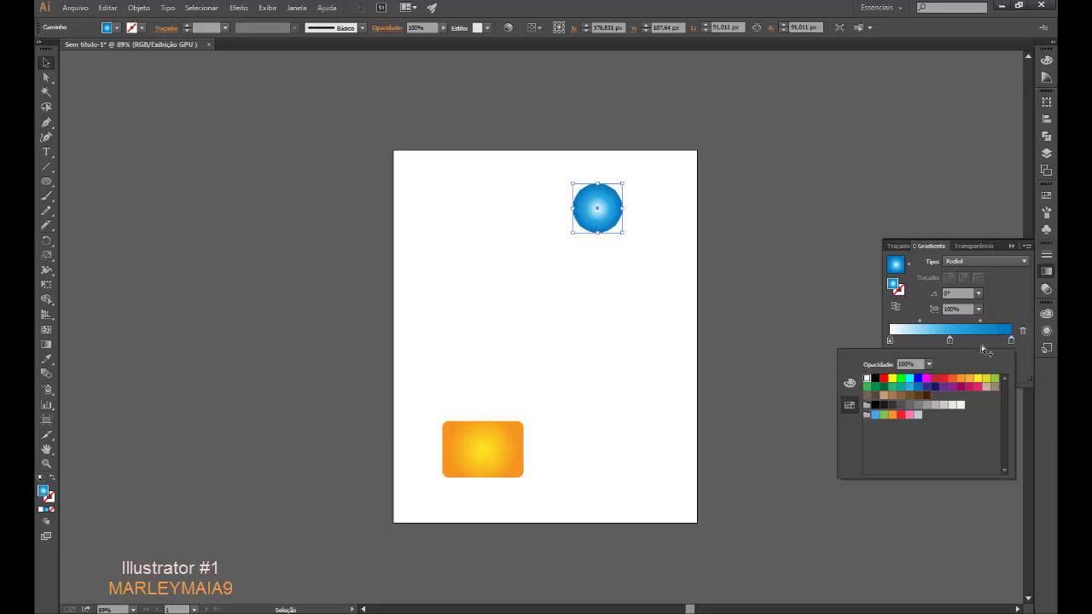
{"action": "left_click", "coordinate": [1007, 310]}
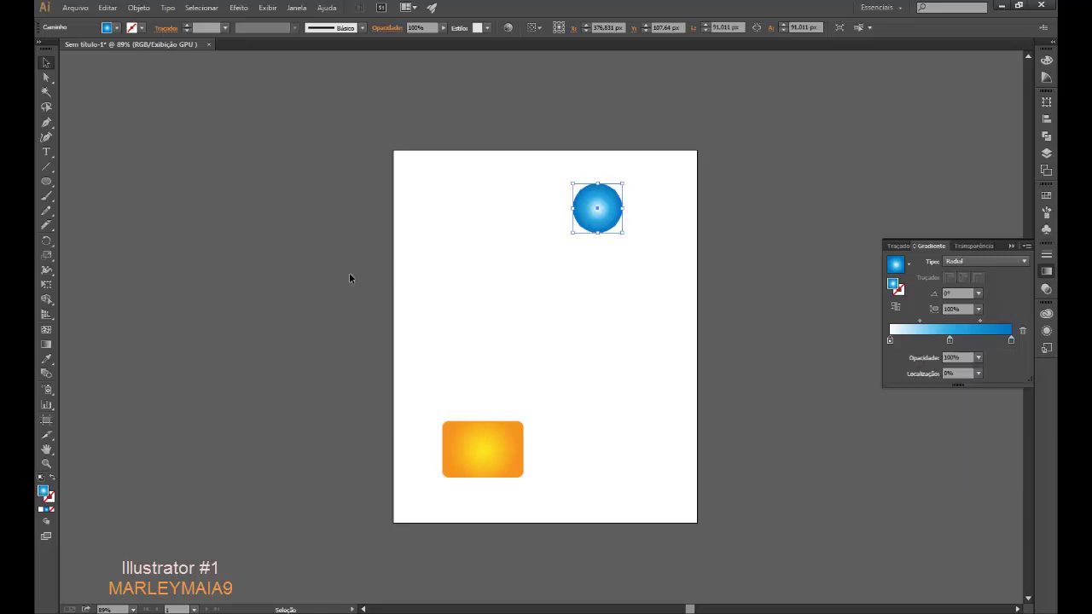
{"action": "left_click", "coordinate": [46, 373]}
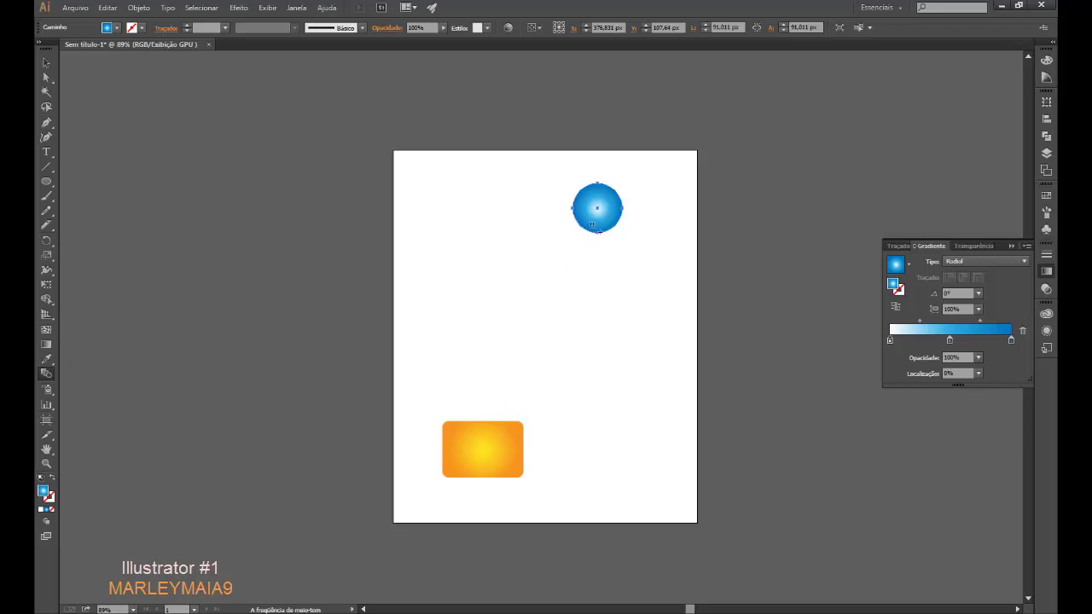
{"action": "left_click", "coordinate": [593, 224]}
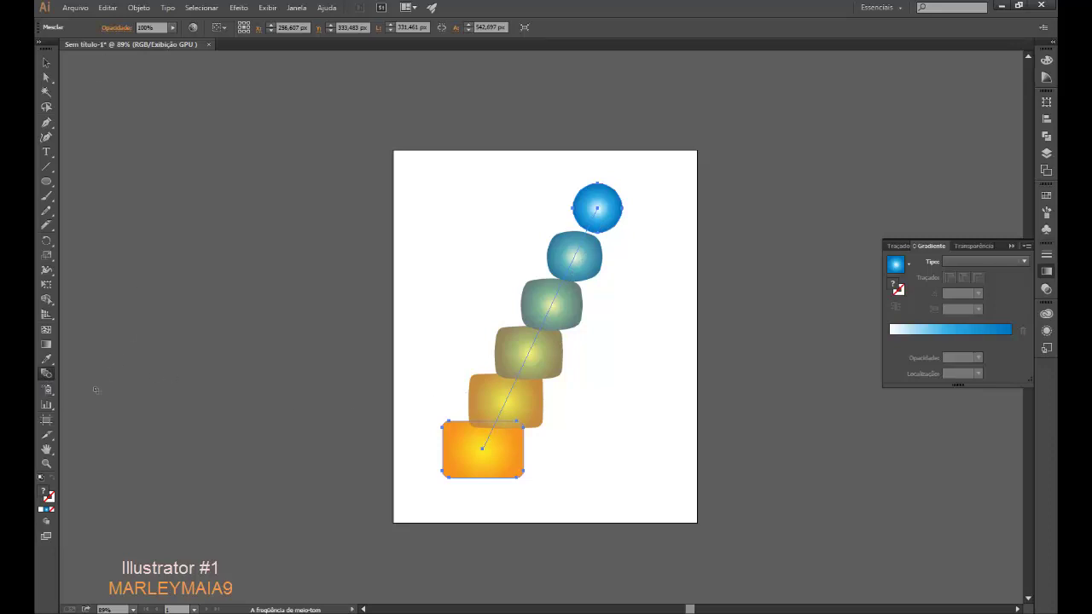
Step: Preview the blend in Blend Options with Specified Steps set to 30
{"action": "double_click", "coordinate": [48, 378]}
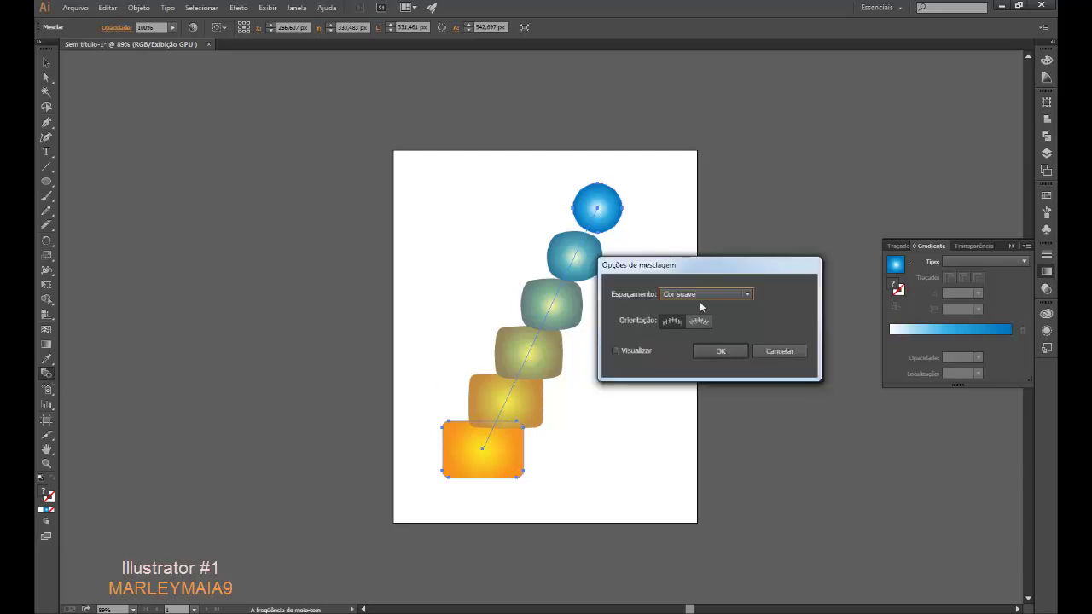
{"action": "left_click_drag", "start_coordinate": [716, 267], "coordinate": [776, 156]}
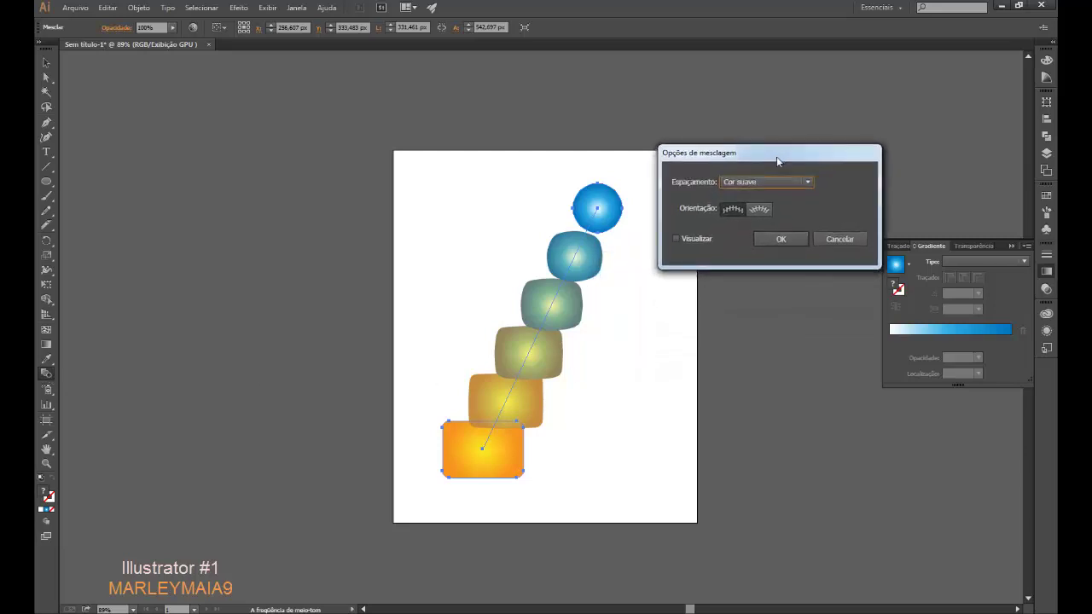
{"action": "left_click", "coordinate": [748, 182]}
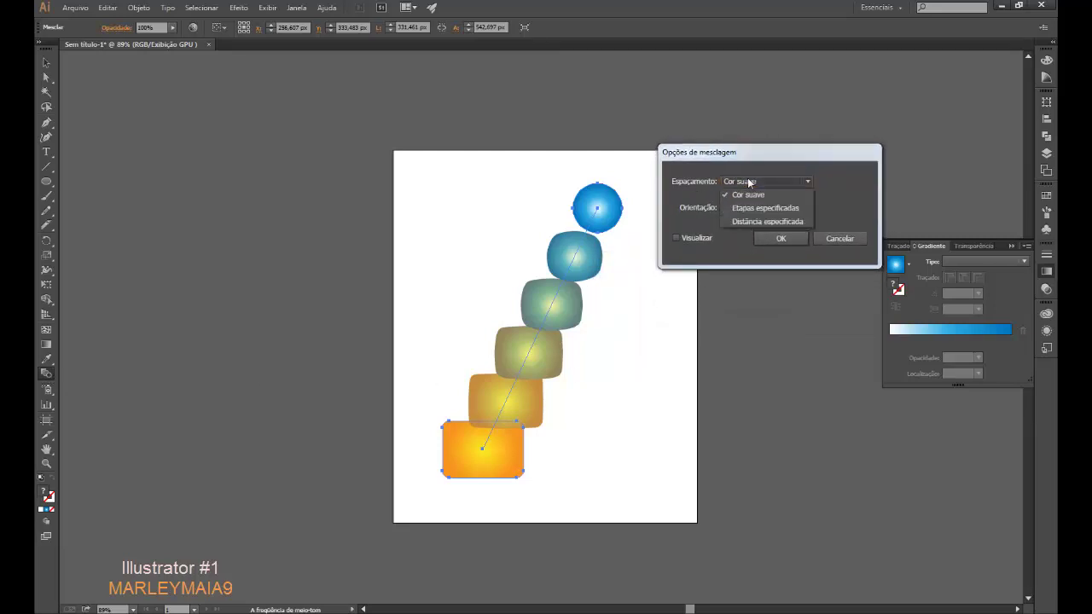
{"action": "left_click", "coordinate": [748, 182]}
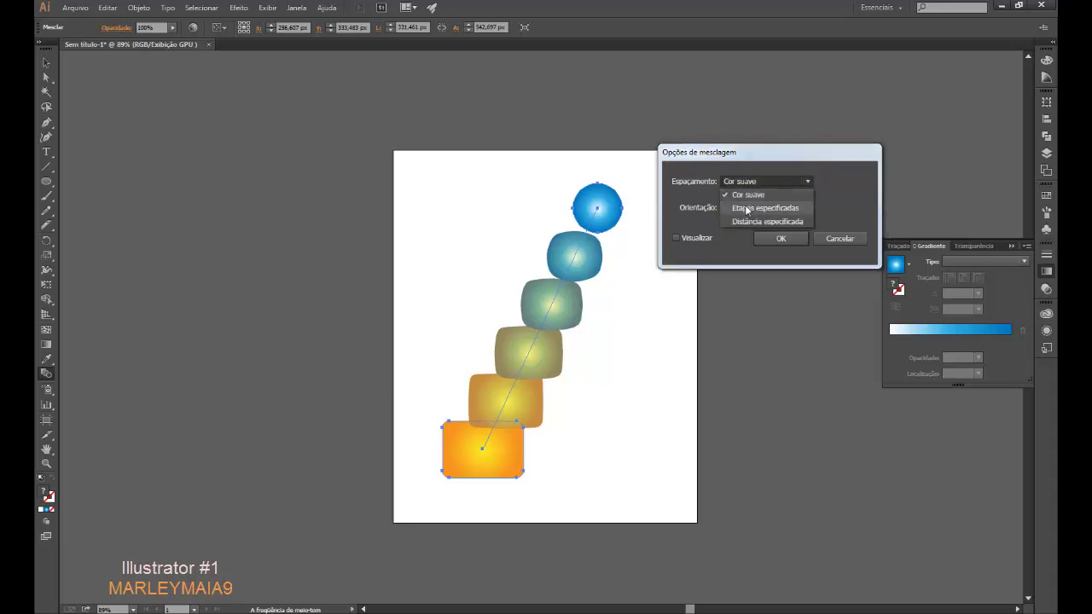
{"action": "left_click", "coordinate": [746, 210]}
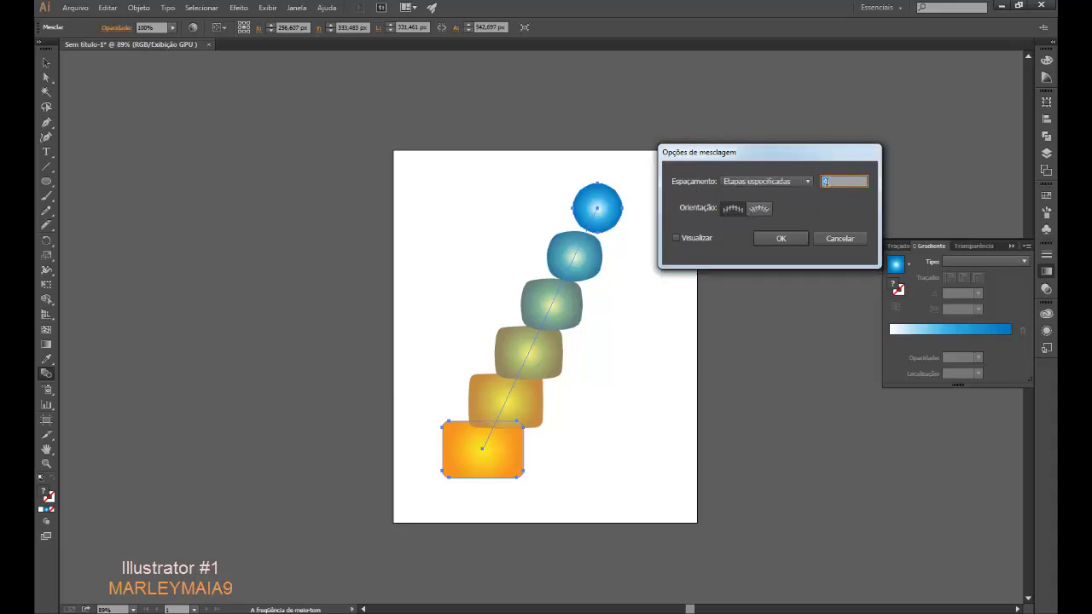
{"action": "left_click", "coordinate": [771, 182]}
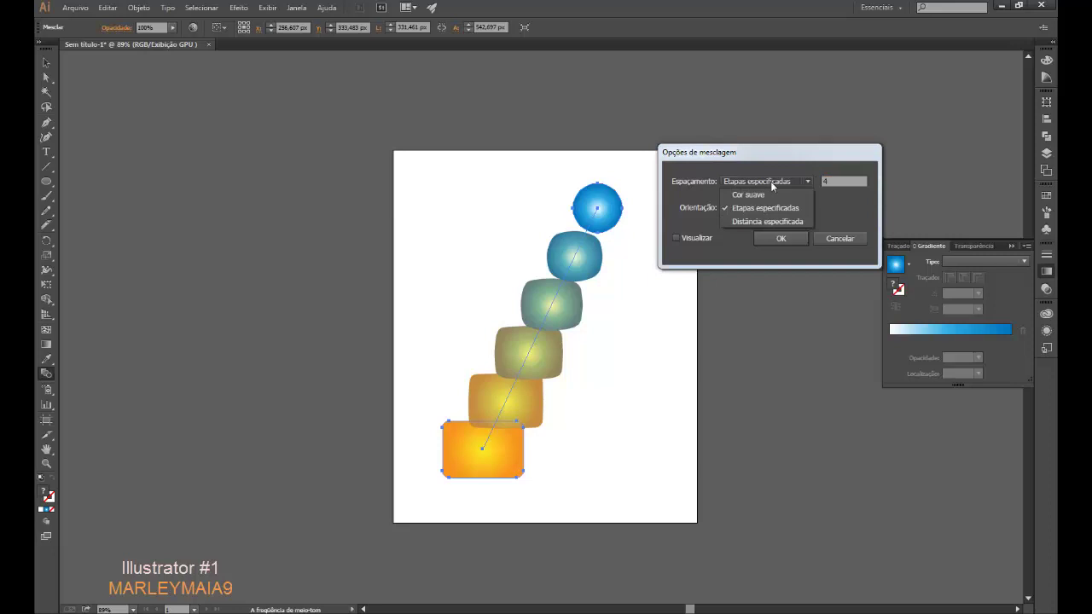
{"action": "left_click", "coordinate": [762, 194]}
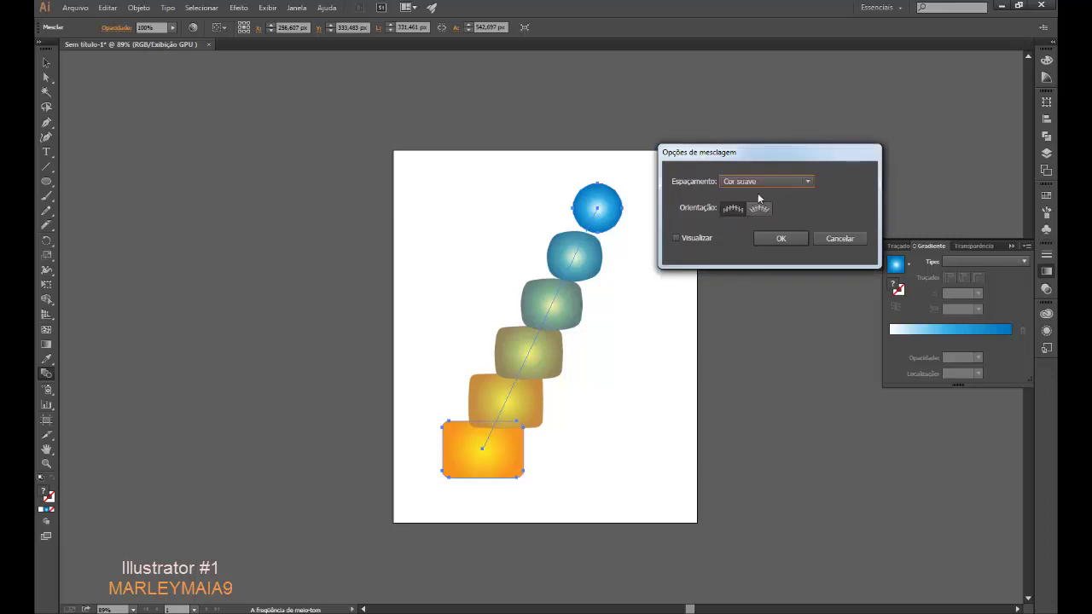
{"action": "left_click", "coordinate": [691, 240]}
{"action": "left_click", "coordinate": [742, 182]}
{"action": "left_click", "coordinate": [740, 208]}
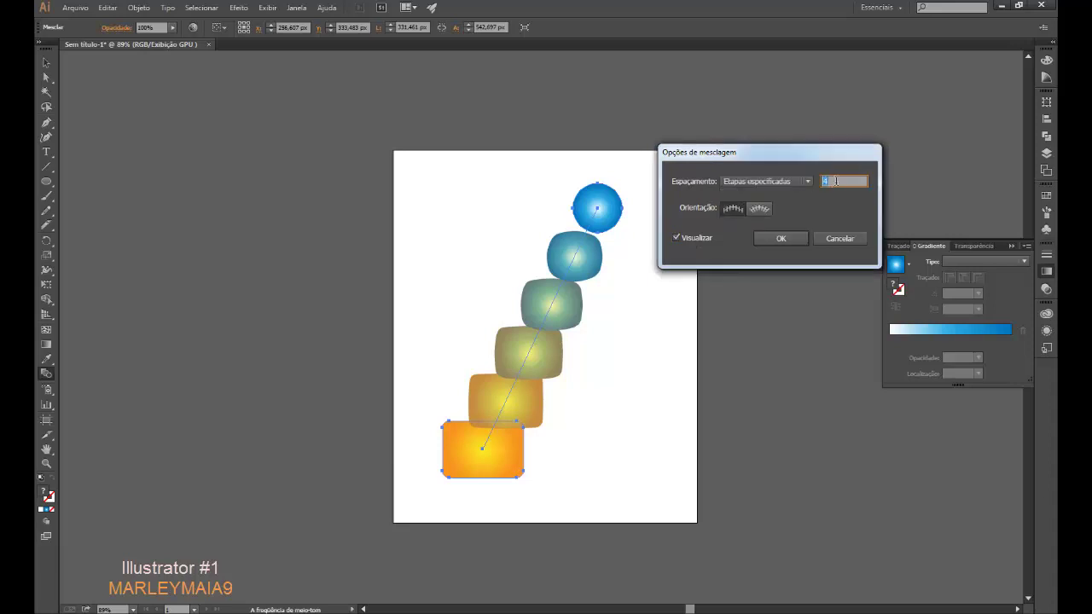
{"action": "type", "text": "30"}
{"action": "left_click", "coordinate": [697, 239]}
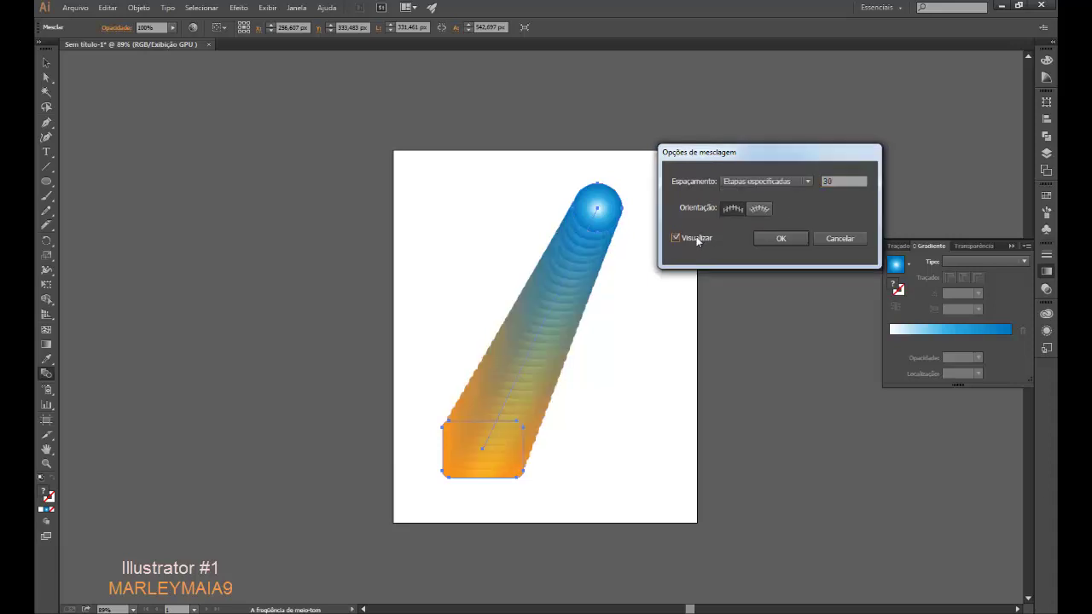
Step: Set the blend spacing to Specified Distance of 4 px and confirm
{"action": "left_click", "coordinate": [805, 181]}
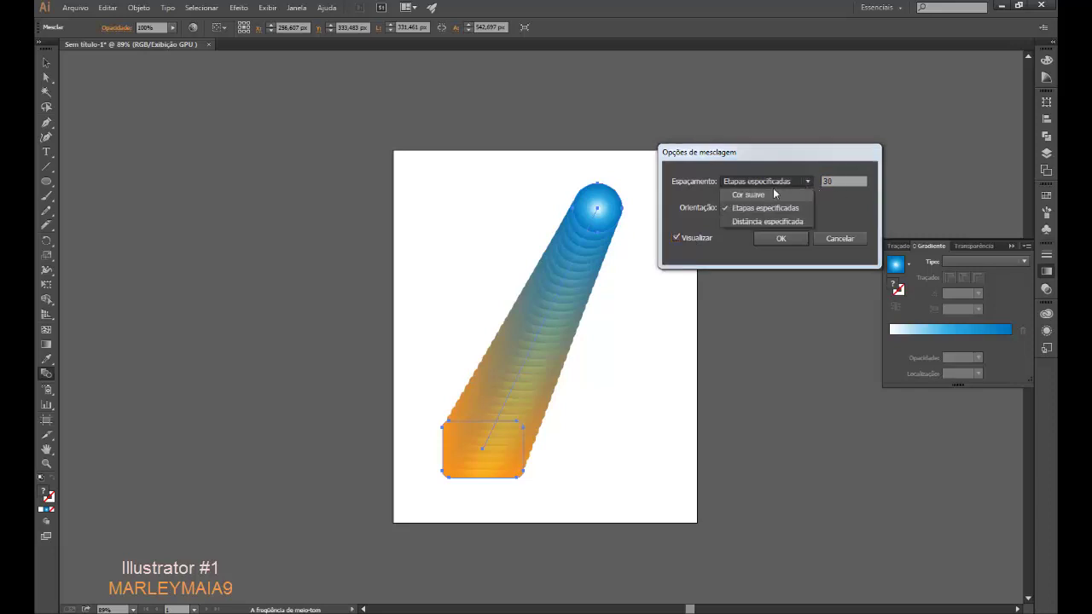
{"action": "left_click", "coordinate": [775, 196]}
{"action": "left_click", "coordinate": [760, 209]}
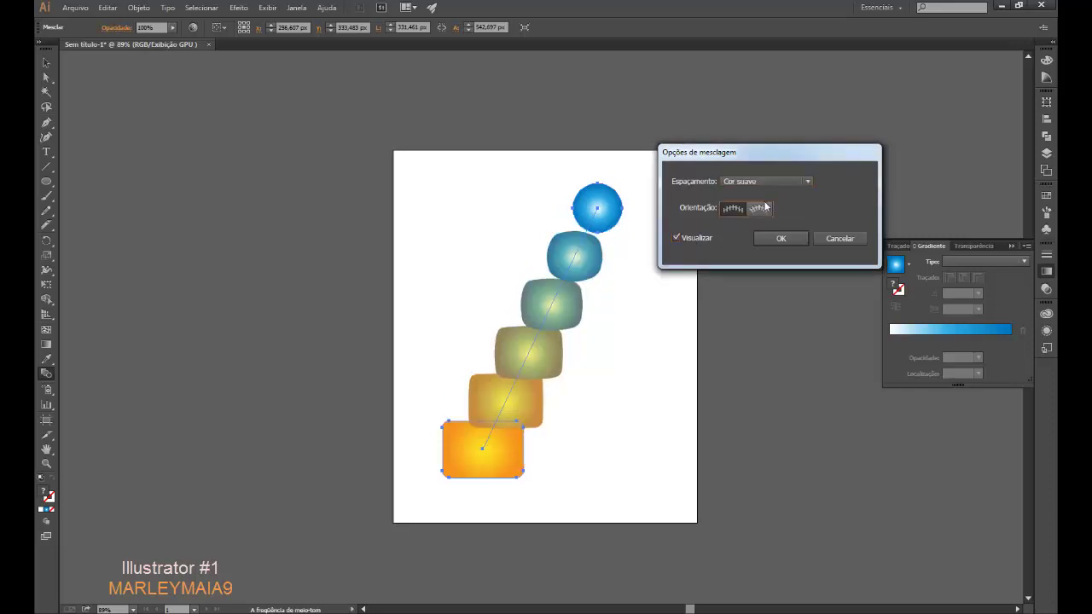
{"action": "left_click", "coordinate": [785, 181]}
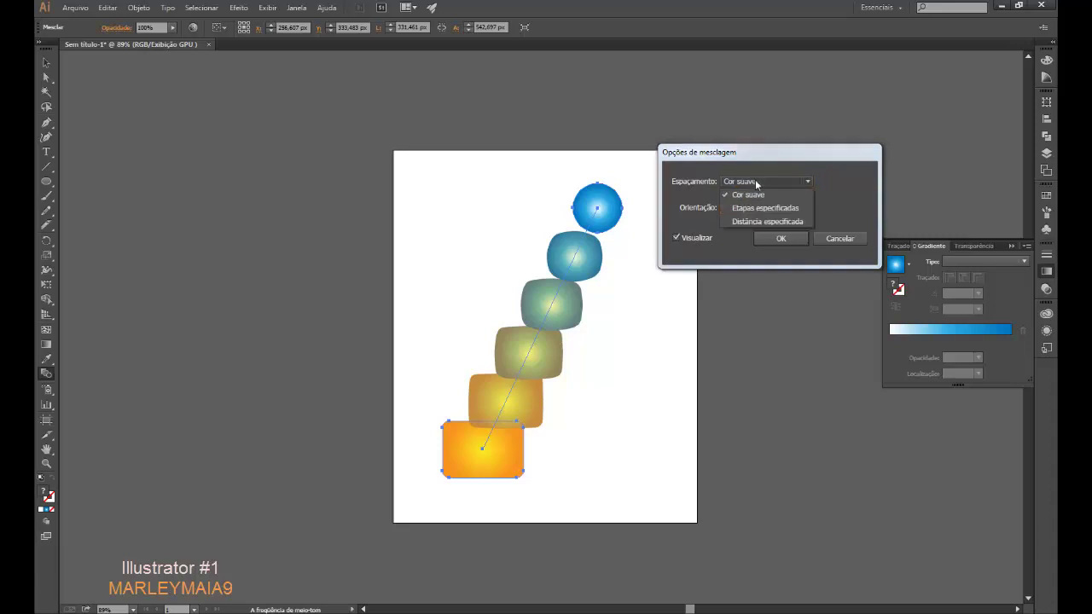
{"action": "left_click", "coordinate": [745, 220]}
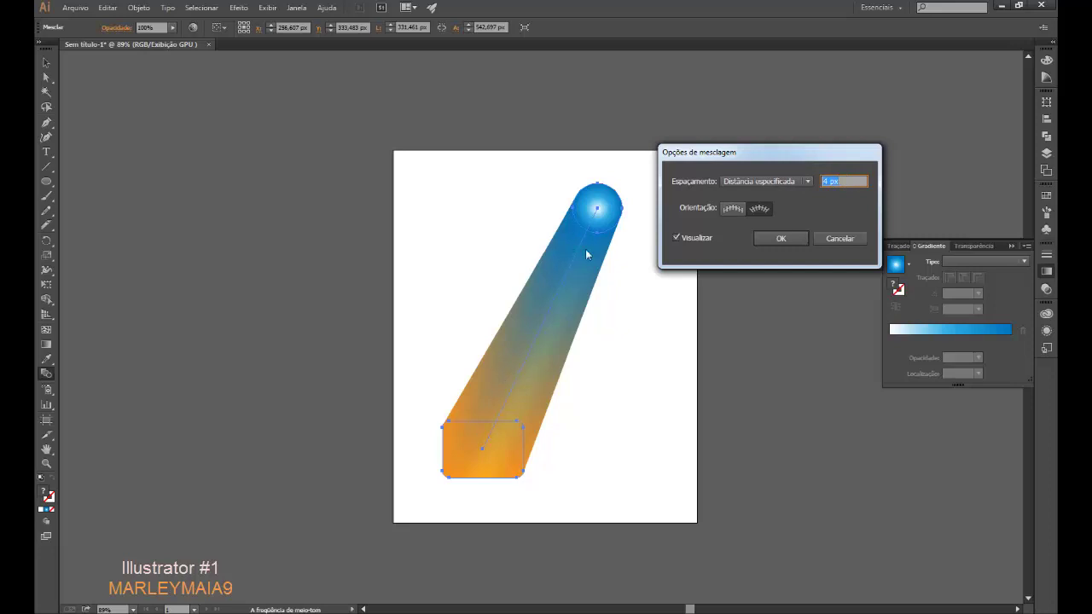
{"action": "left_click", "coordinate": [775, 238]}
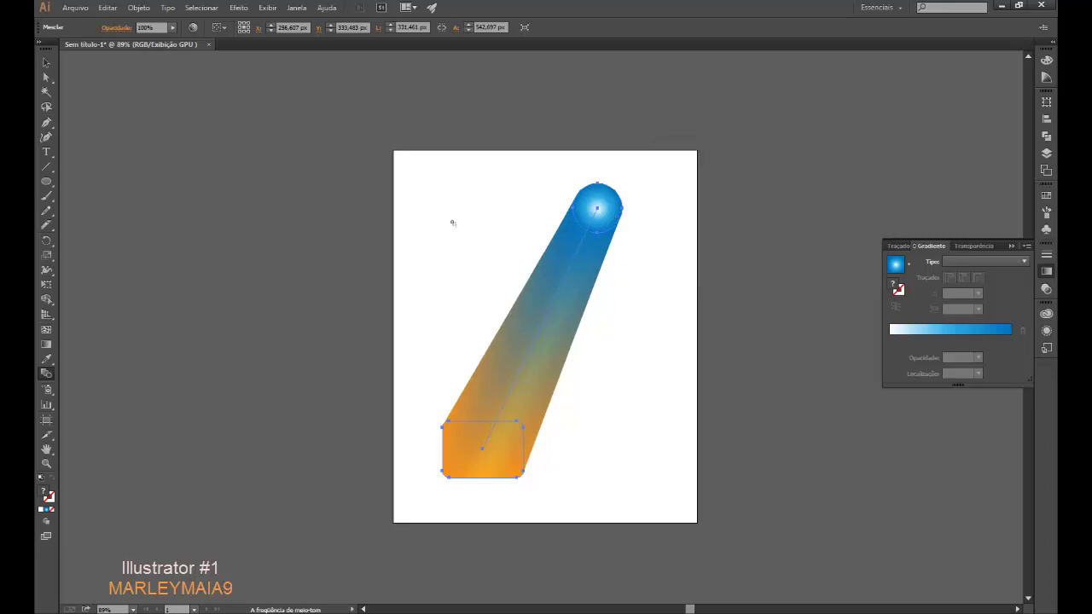
Step: Convert the blend spine's top anchor to a smooth point
{"action": "left_click", "coordinate": [46, 78]}
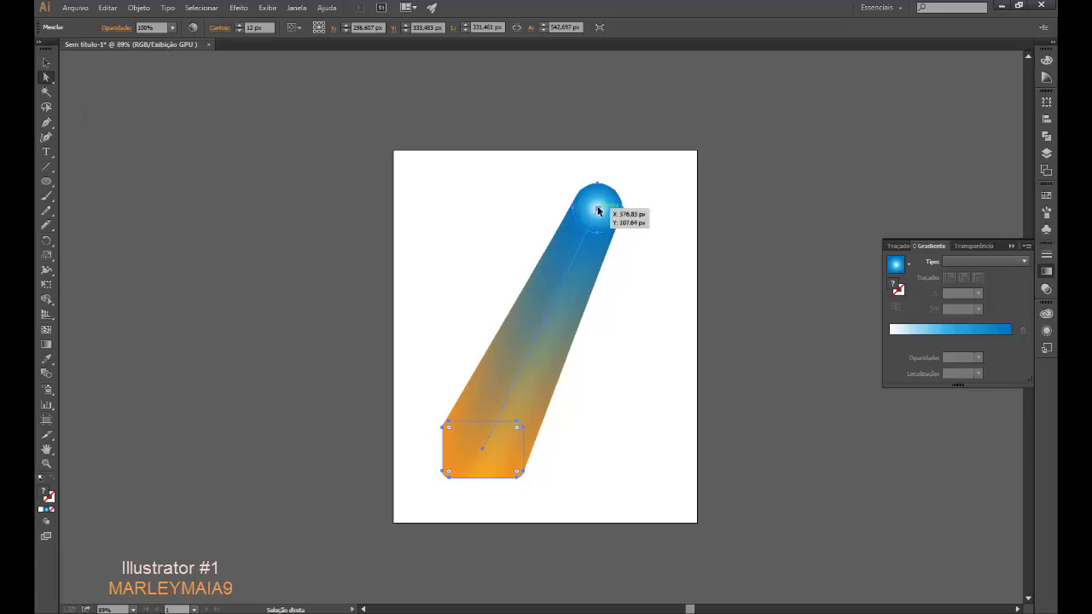
{"action": "left_click_drag", "start_coordinate": [599, 211], "coordinate": [579, 214]}
{"action": "key", "text": "ctrl+shift+a"}
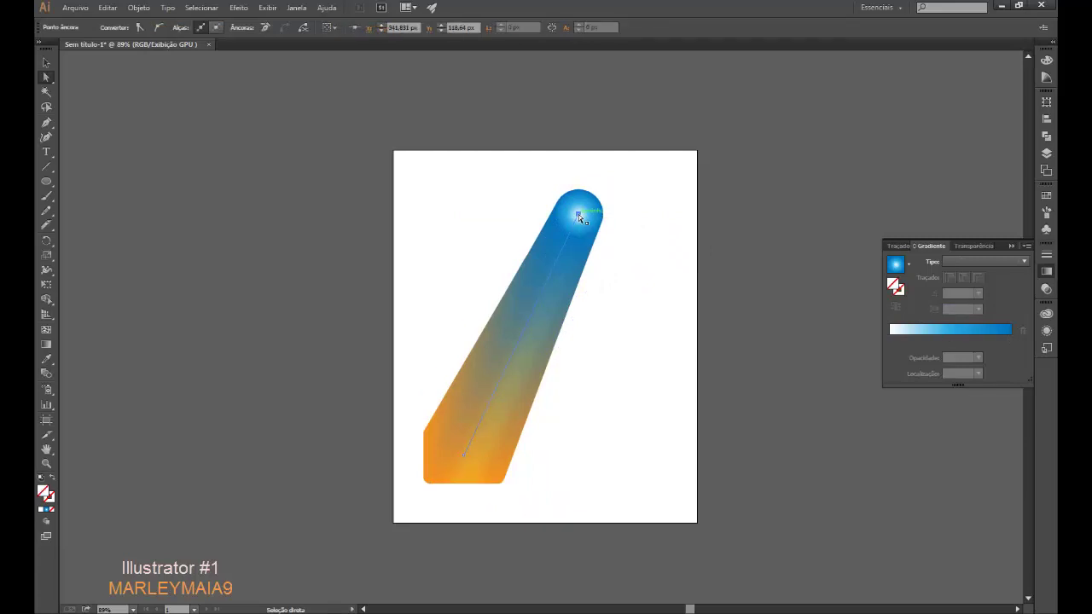
{"action": "left_click", "coordinate": [159, 28]}
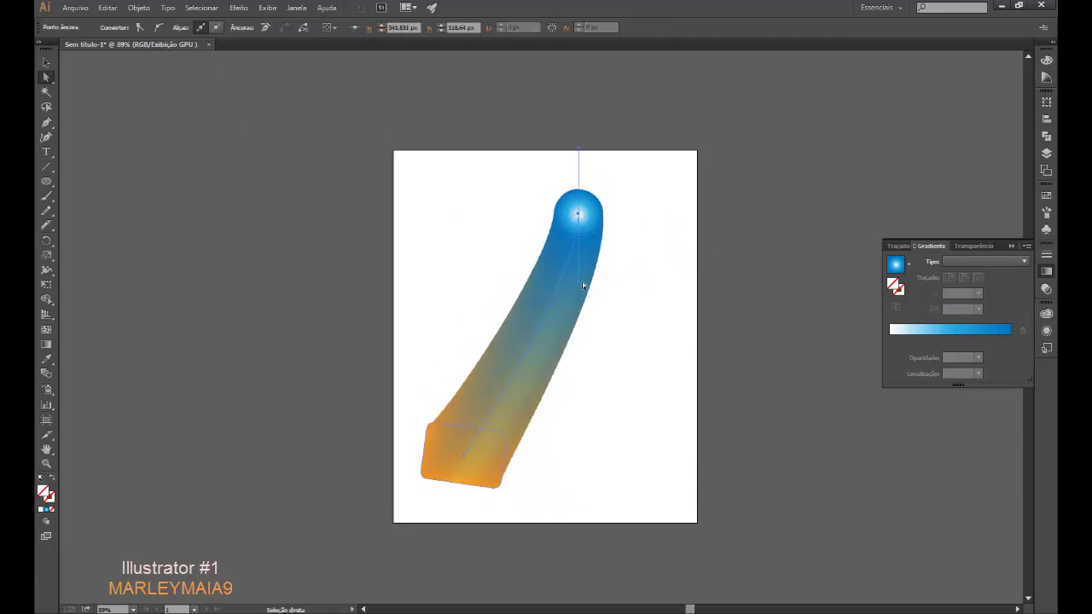
Step: Drag the spine handles into an S-curve and deselect the blend
{"action": "left_click_drag", "start_coordinate": [580, 287], "coordinate": [732, 320]}
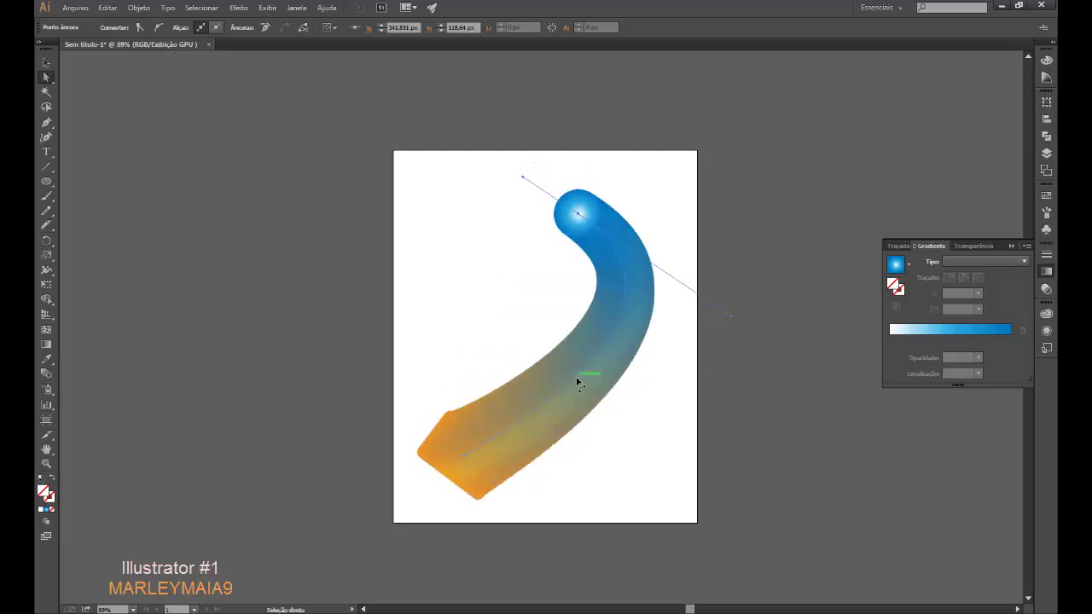
{"action": "left_click_drag", "start_coordinate": [517, 345], "coordinate": [505, 342]}
{"action": "left_click_drag", "start_coordinate": [636, 268], "coordinate": [639, 386]}
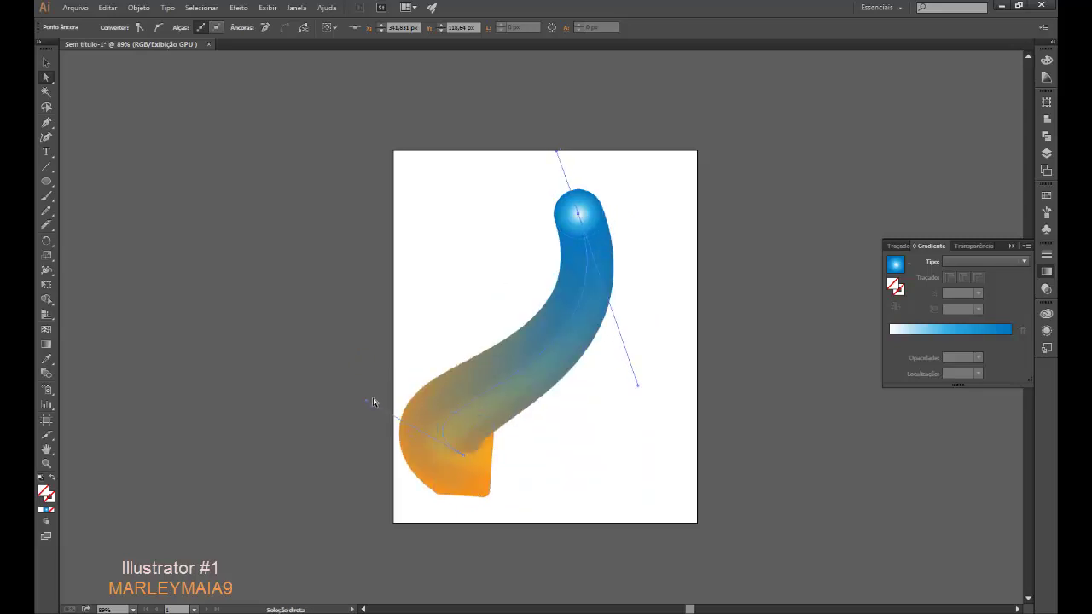
{"action": "left_click_drag", "start_coordinate": [369, 400], "coordinate": [418, 236]}
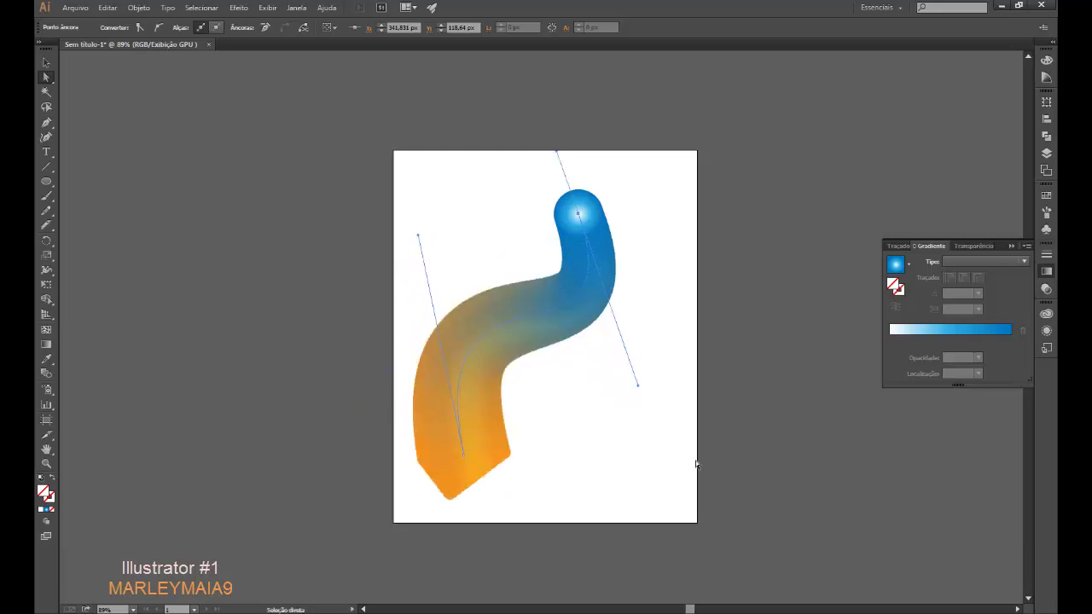
{"action": "left_click", "coordinate": [47, 63]}
{"action": "left_click", "coordinate": [648, 332]}
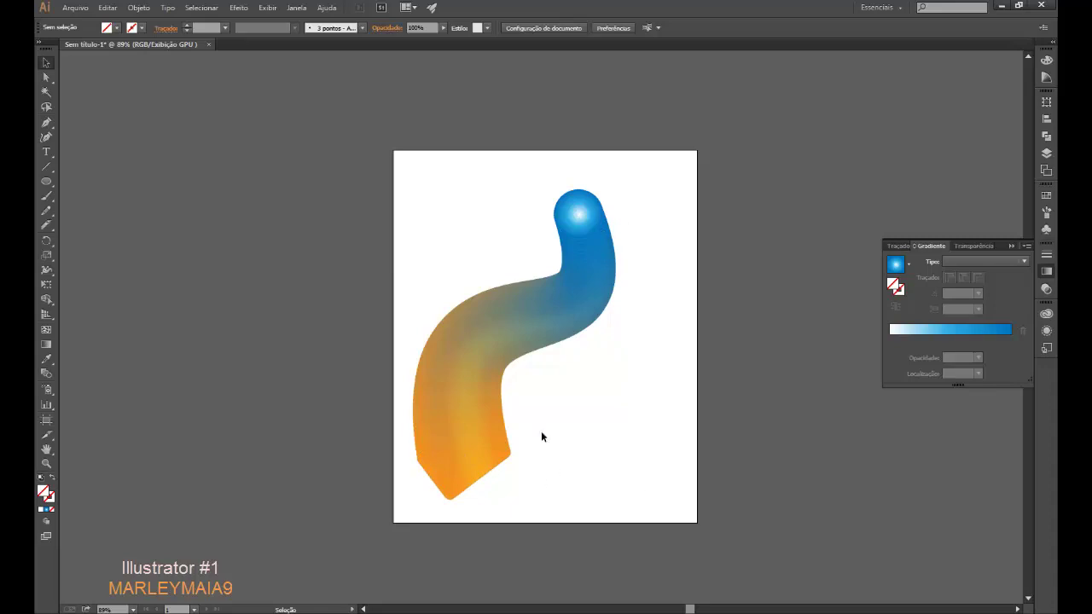
Step: Isolate the blend and squash its blue circle into a flat ellipse
{"action": "left_click", "coordinate": [594, 217]}
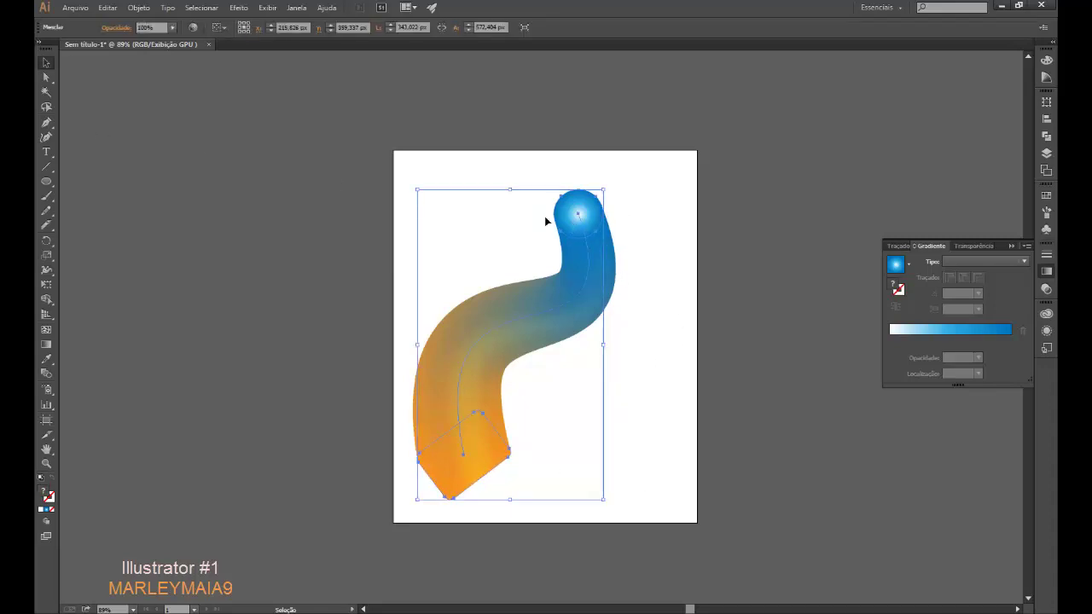
{"action": "left_click", "coordinate": [146, 105]}
{"action": "double_click", "coordinate": [586, 214]}
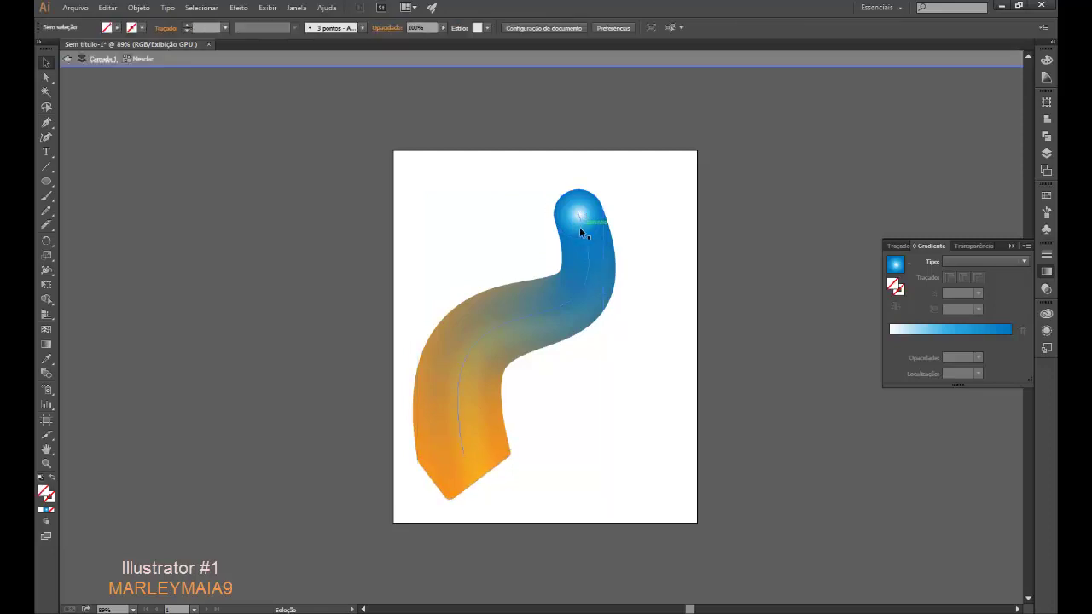
{"action": "left_click", "coordinate": [579, 226]}
{"action": "left_click_drag", "start_coordinate": [577, 239], "coordinate": [579, 205]}
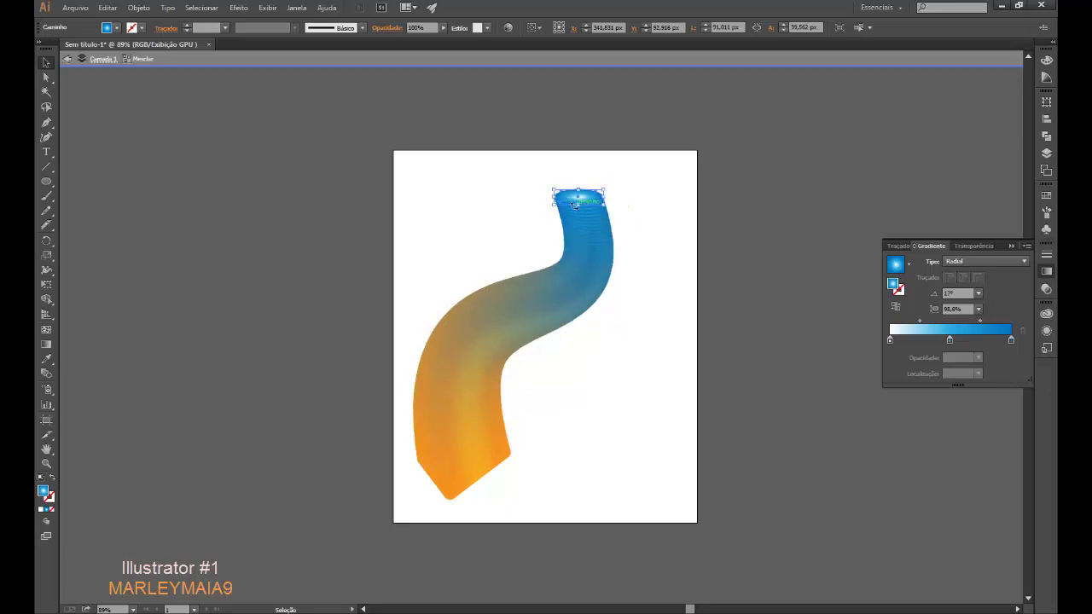
{"action": "left_click", "coordinate": [264, 254]}
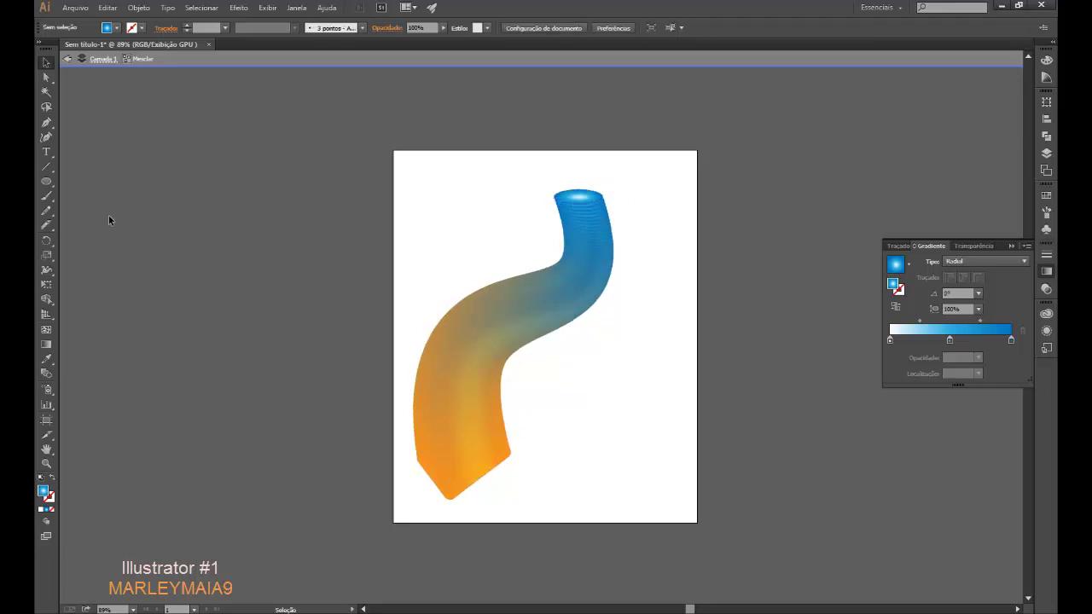
Step: Reselect the whole blended tube for removal
{"action": "left_click", "coordinate": [521, 319]}
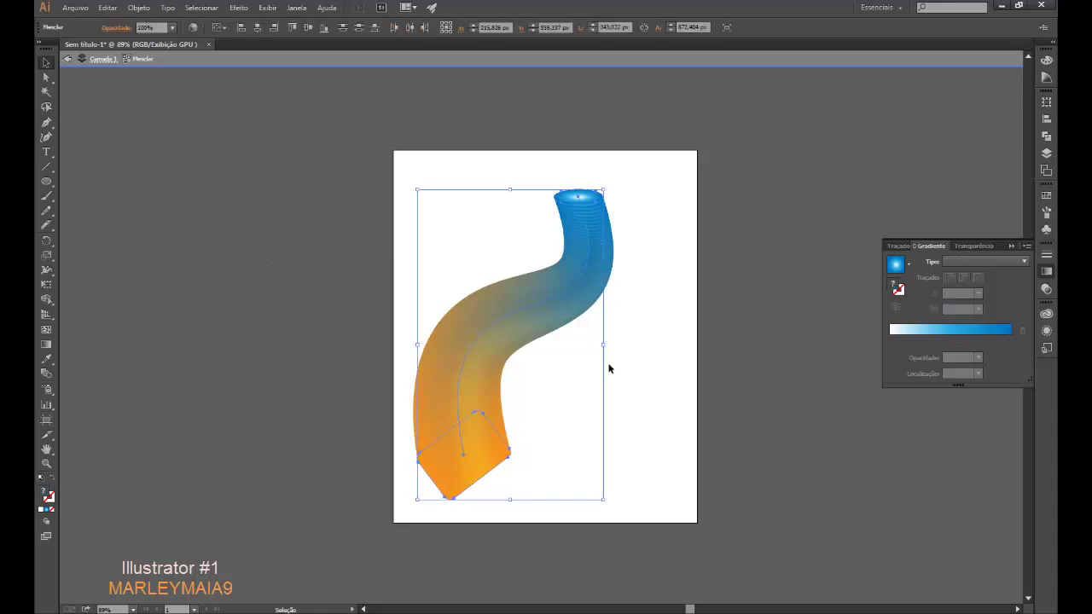
{"action": "left_click", "coordinate": [660, 380]}
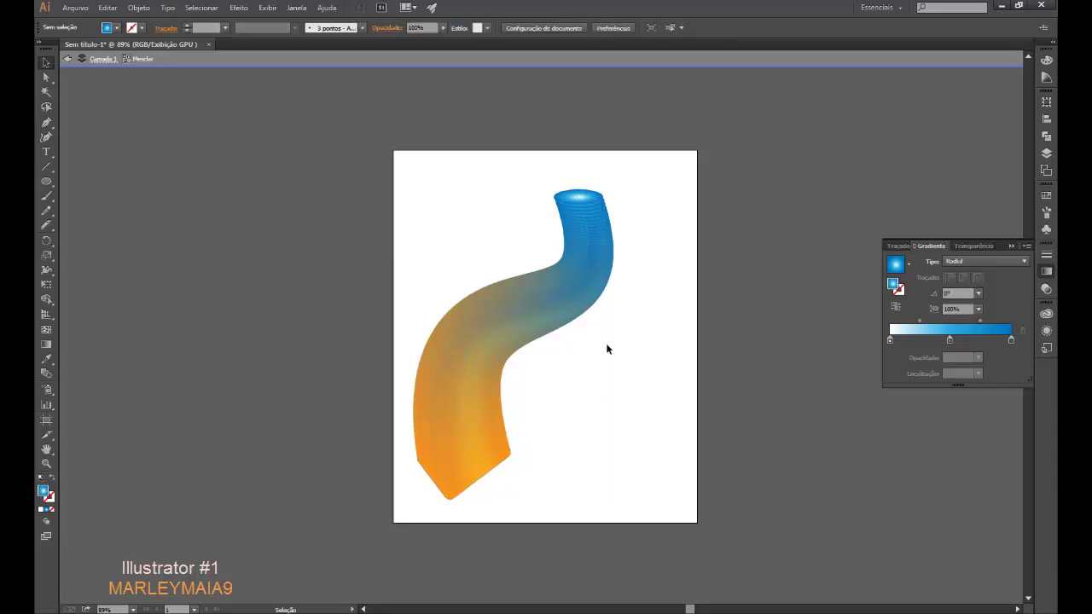
{"action": "left_click", "coordinate": [569, 314]}
Step: Delete the blended tube and exit isolation mode
{"action": "key", "text": "Delete"}
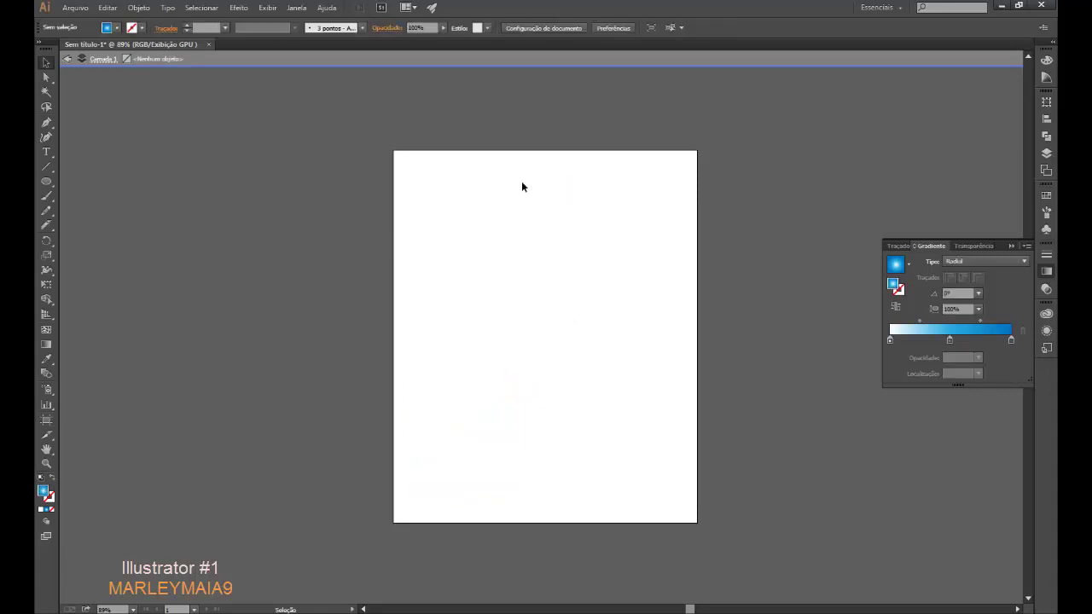
{"action": "left_click", "coordinate": [100, 58]}
{"action": "left_click", "coordinate": [67, 59]}
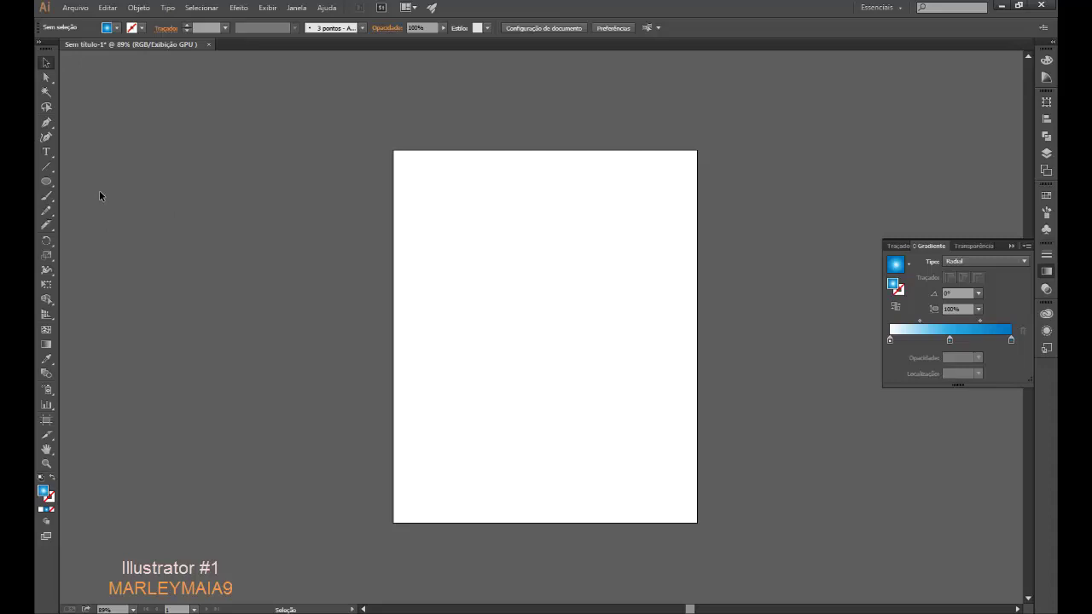
Step: Draw a closed half-goblet profile with a curved stem and cup using the Pen tool
{"action": "left_click", "coordinate": [47, 124]}
{"action": "left_click", "coordinate": [519, 258]}
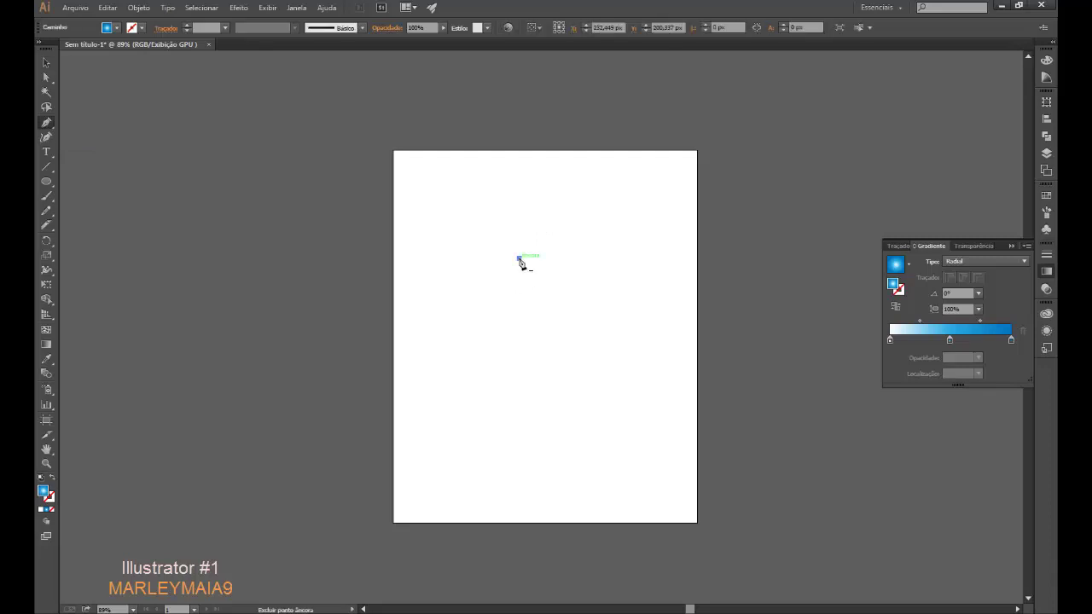
{"action": "left_click", "coordinate": [518, 438]}
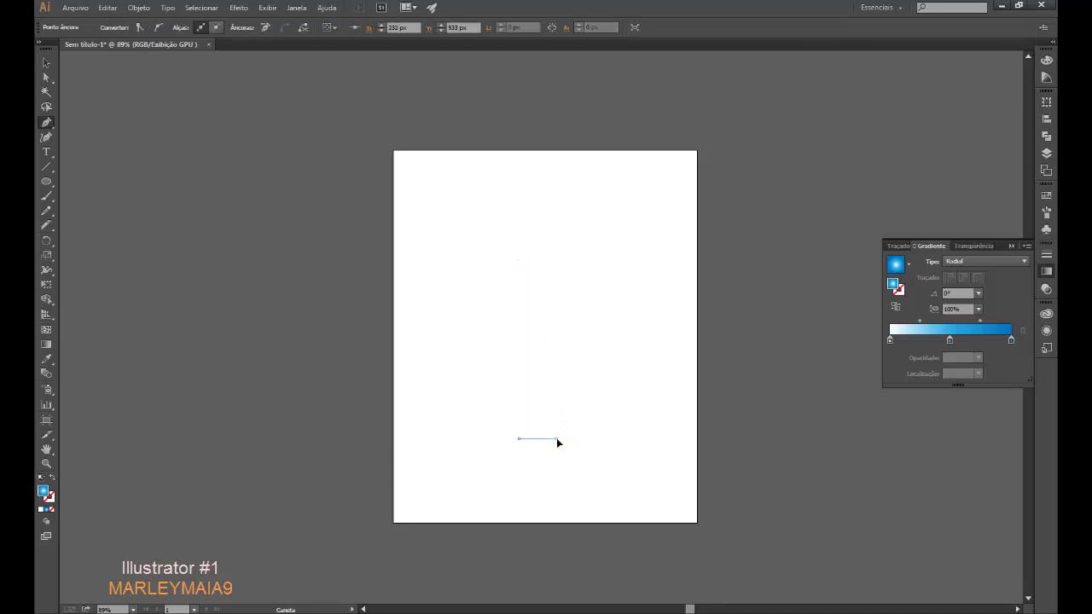
{"action": "left_click", "coordinate": [557, 438]}
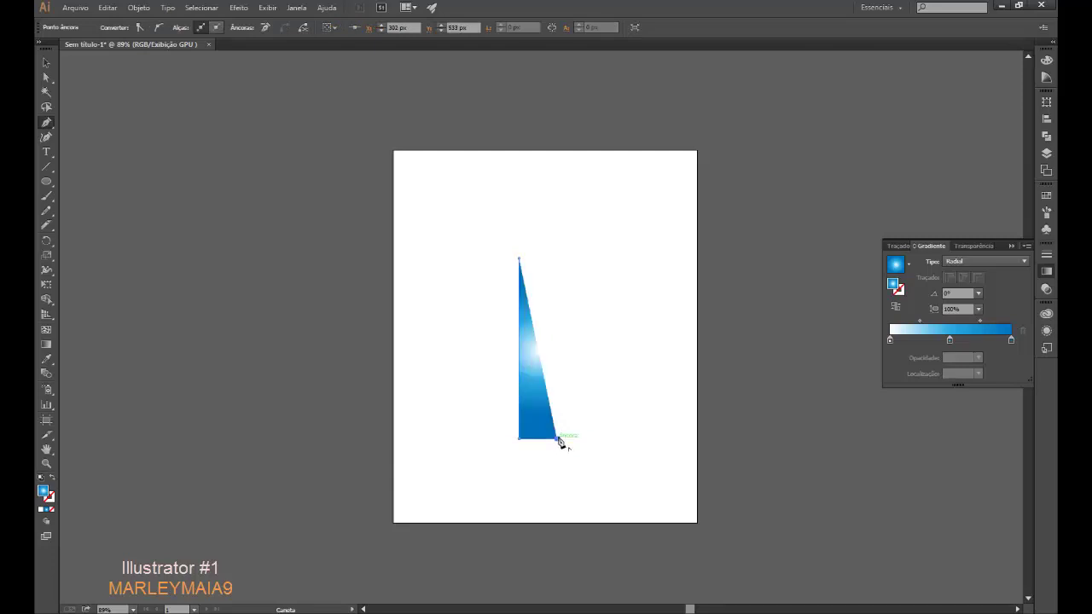
{"action": "left_click_drag", "start_coordinate": [560, 443], "coordinate": [529, 439]}
{"action": "left_click_drag", "start_coordinate": [529, 418], "coordinate": [543, 387]}
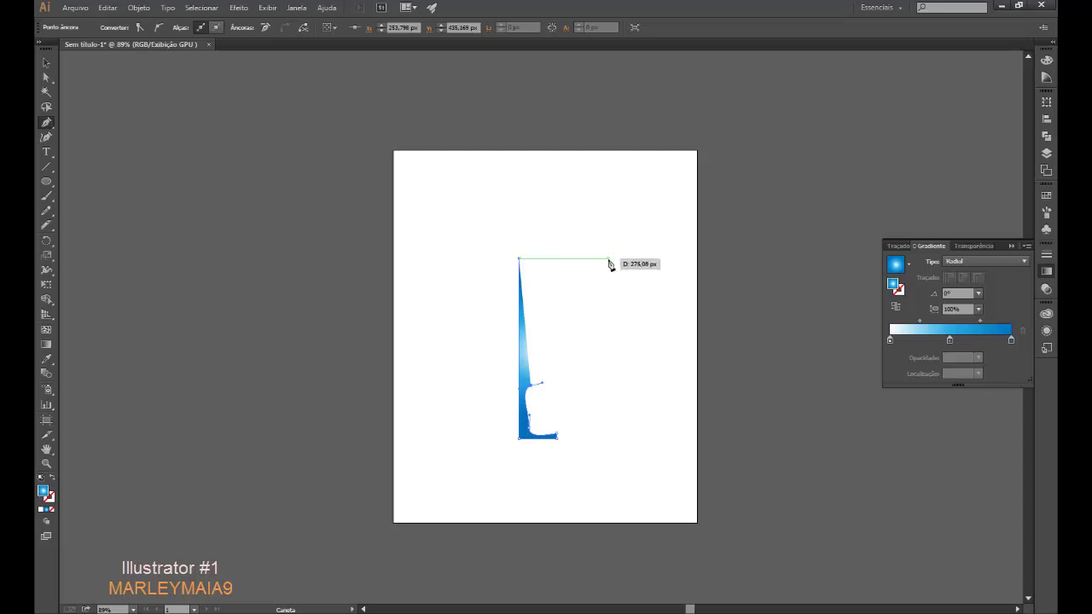
{"action": "left_click_drag", "start_coordinate": [609, 261], "coordinate": [613, 124]}
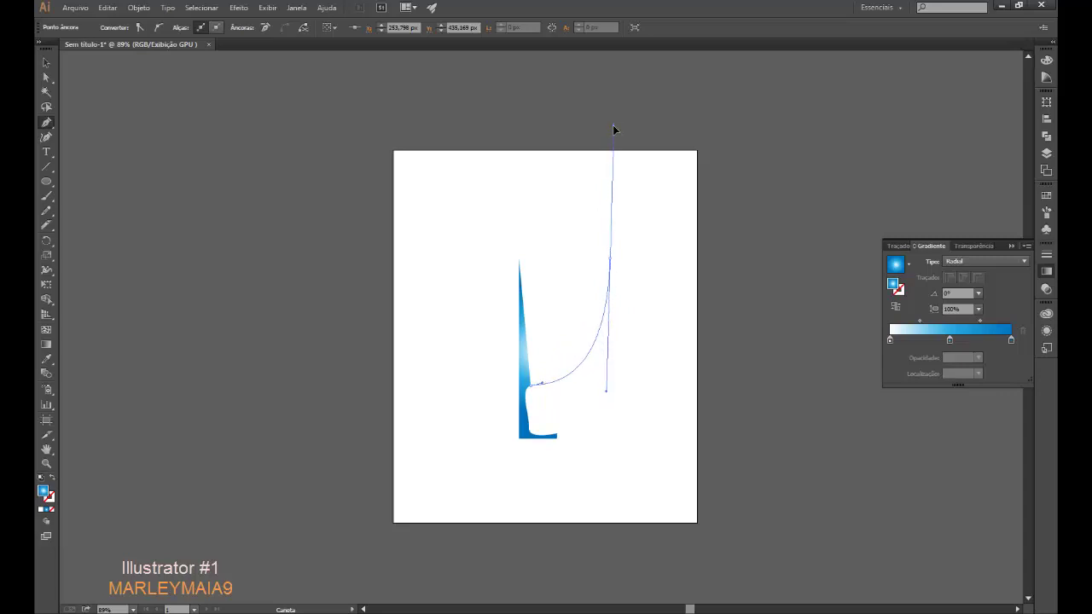
{"action": "left_click_drag", "start_coordinate": [613, 125], "coordinate": [614, 128]}
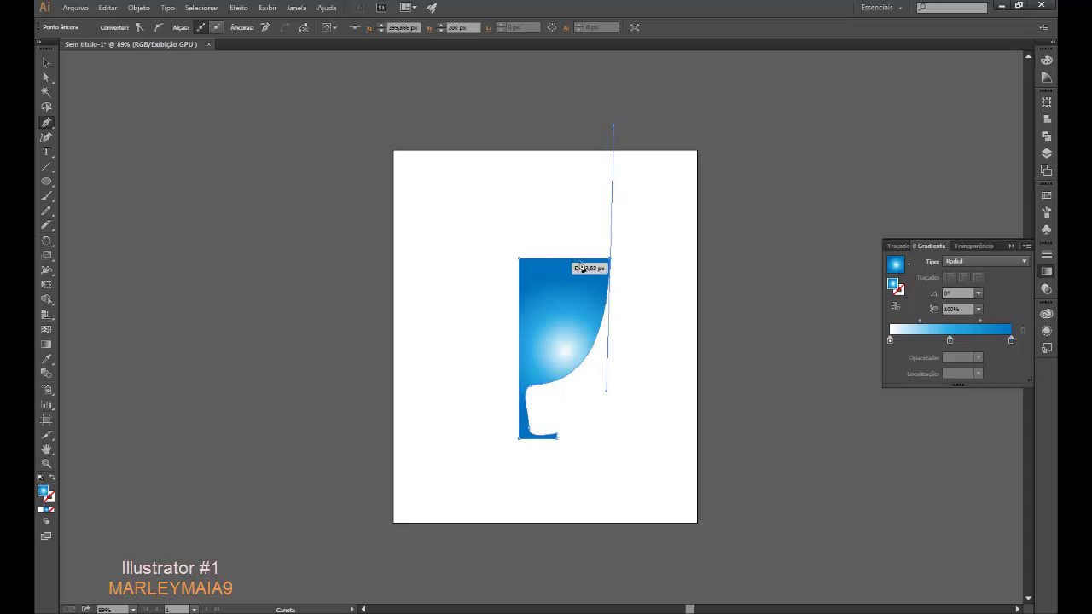
{"action": "left_click", "coordinate": [608, 258]}
{"action": "left_click", "coordinate": [521, 264]}
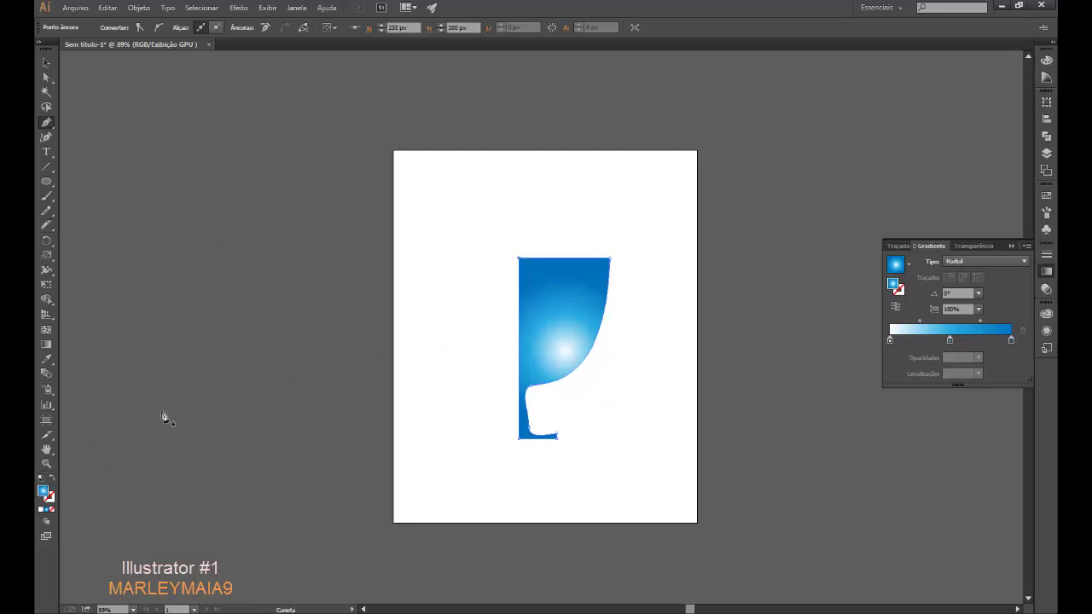
Step: Make the profile's fill a linear gradient with a teal left stop
{"action": "left_click", "coordinate": [46, 344]}
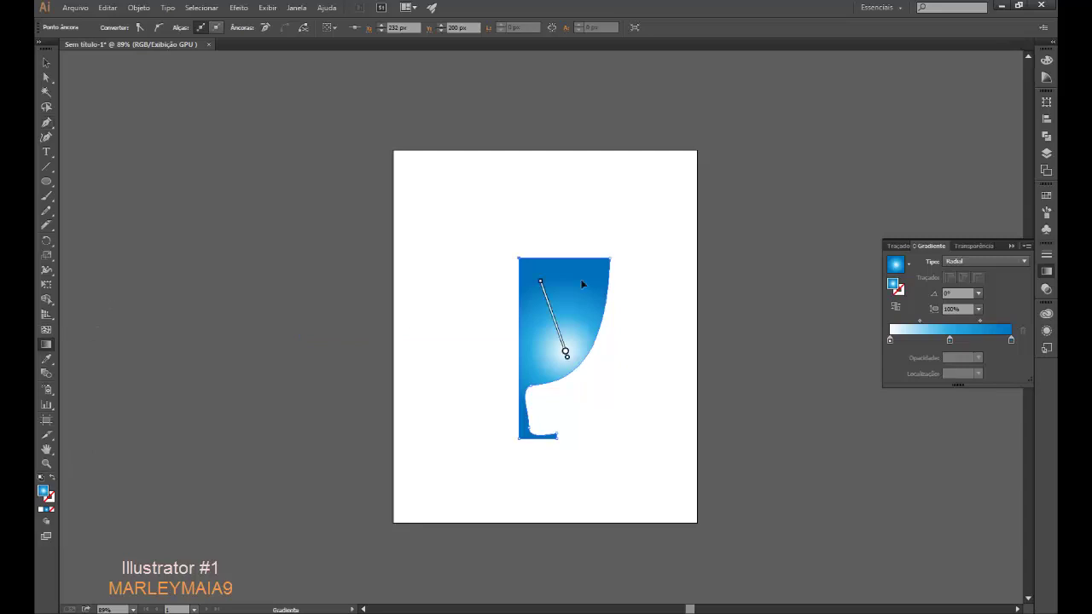
{"action": "left_click", "coordinate": [986, 261]}
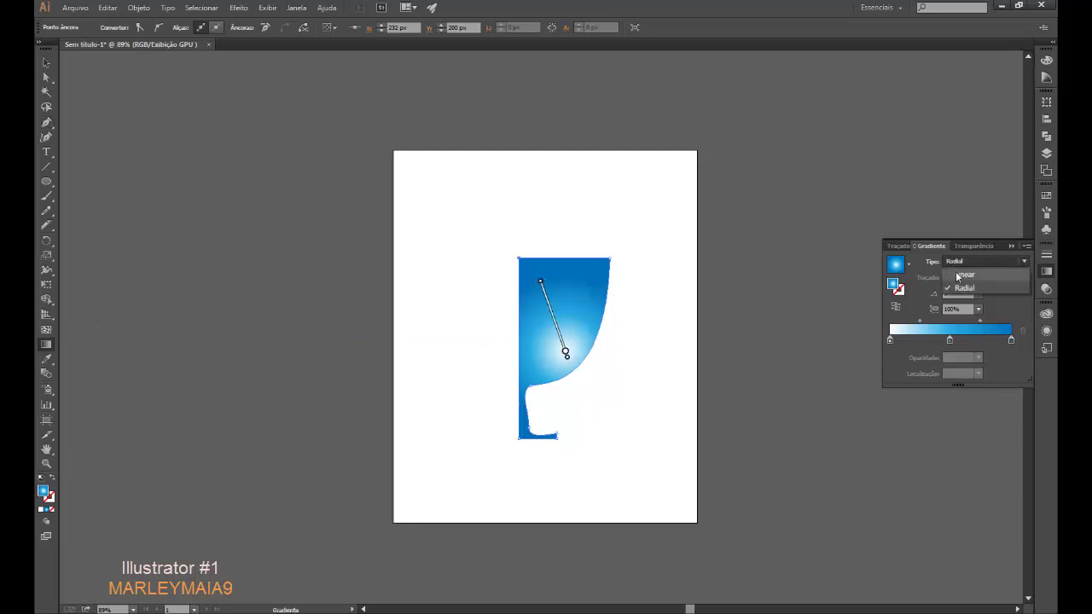
{"action": "left_click", "coordinate": [960, 273]}
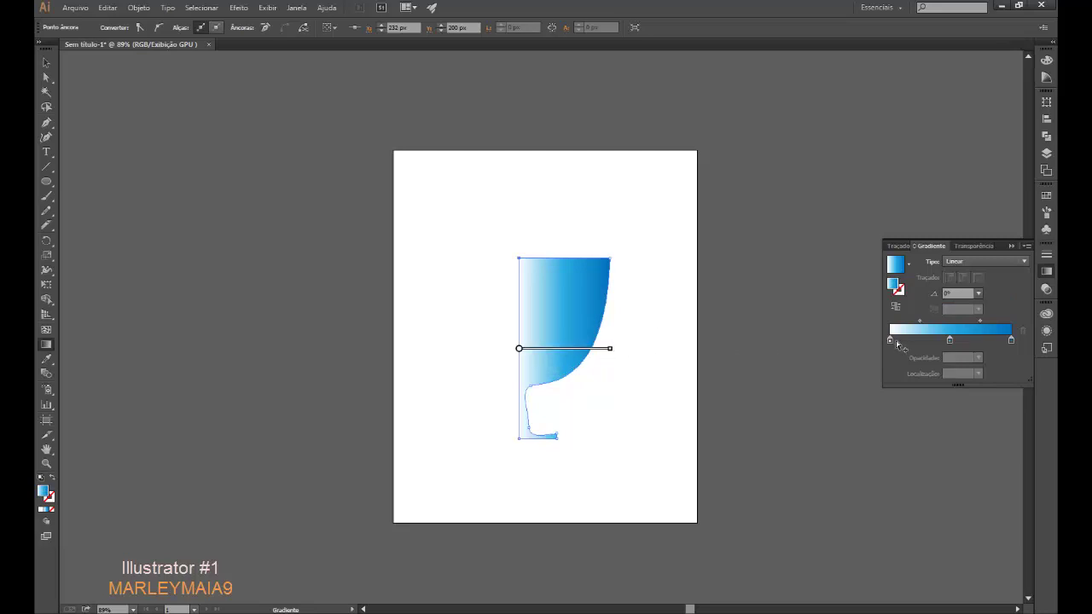
{"action": "left_click", "coordinate": [890, 343]}
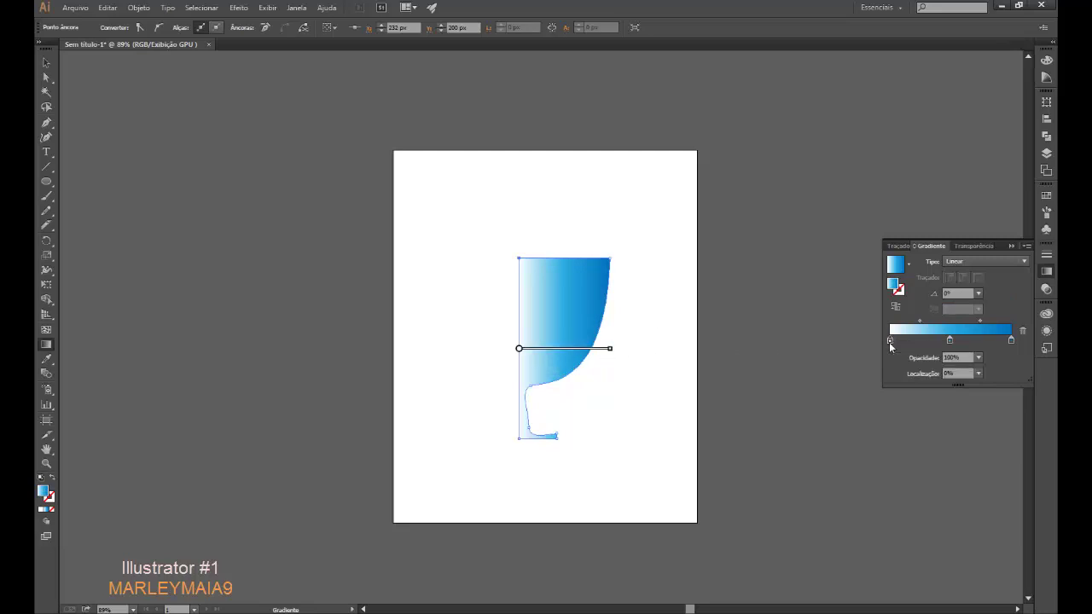
{"action": "double_click", "coordinate": [890, 342]}
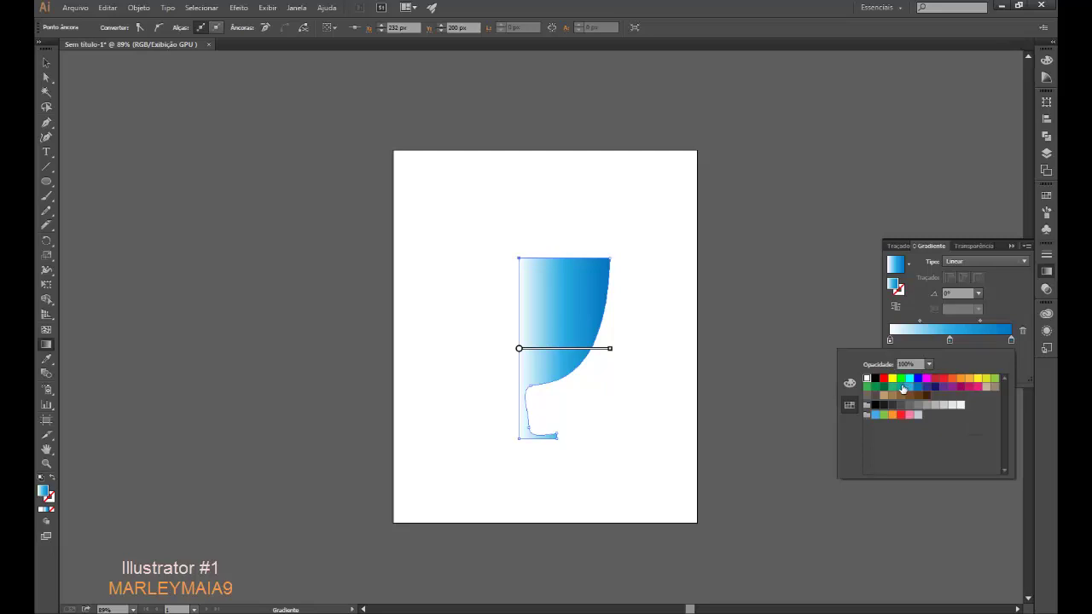
{"action": "left_click", "coordinate": [902, 388]}
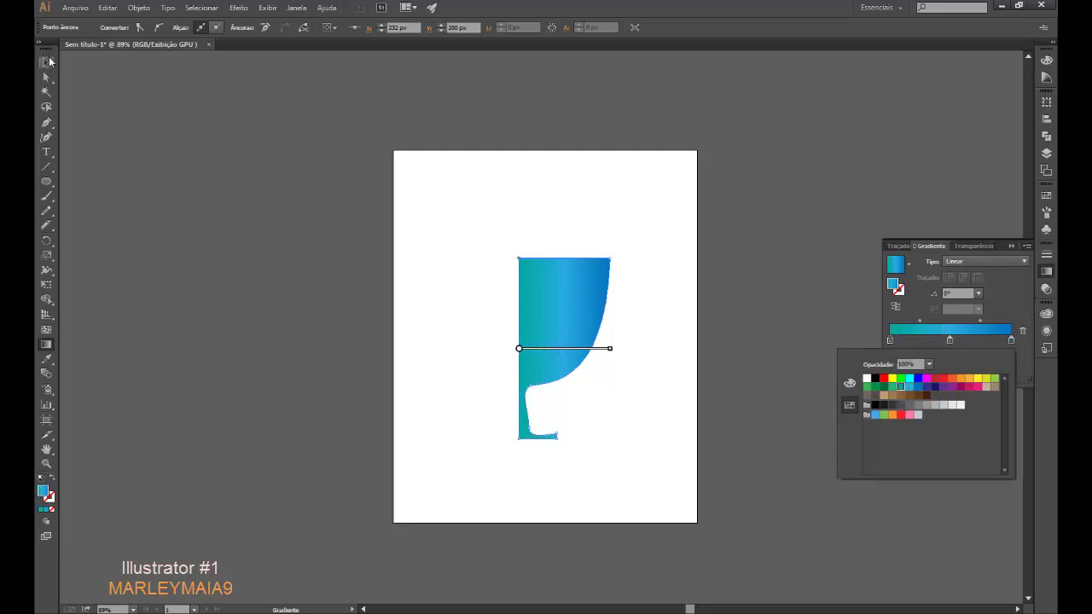
{"action": "left_click", "coordinate": [49, 62]}
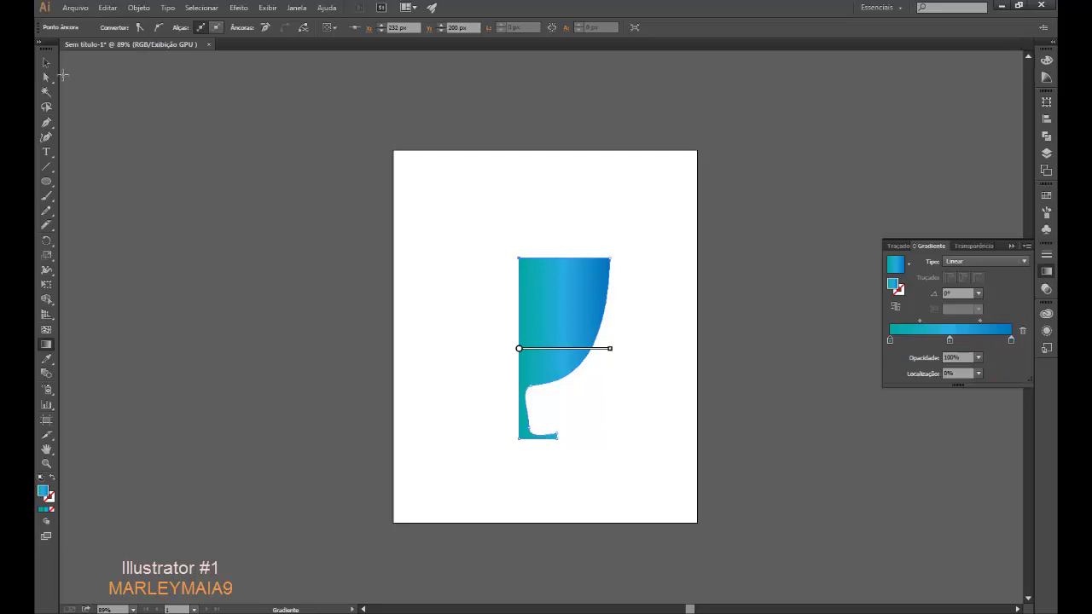
Step: Move the goblet profile shape slightly up and to the left
{"action": "left_click", "coordinate": [46, 63]}
{"action": "left_click", "coordinate": [526, 284]}
{"action": "left_click", "coordinate": [635, 314]}
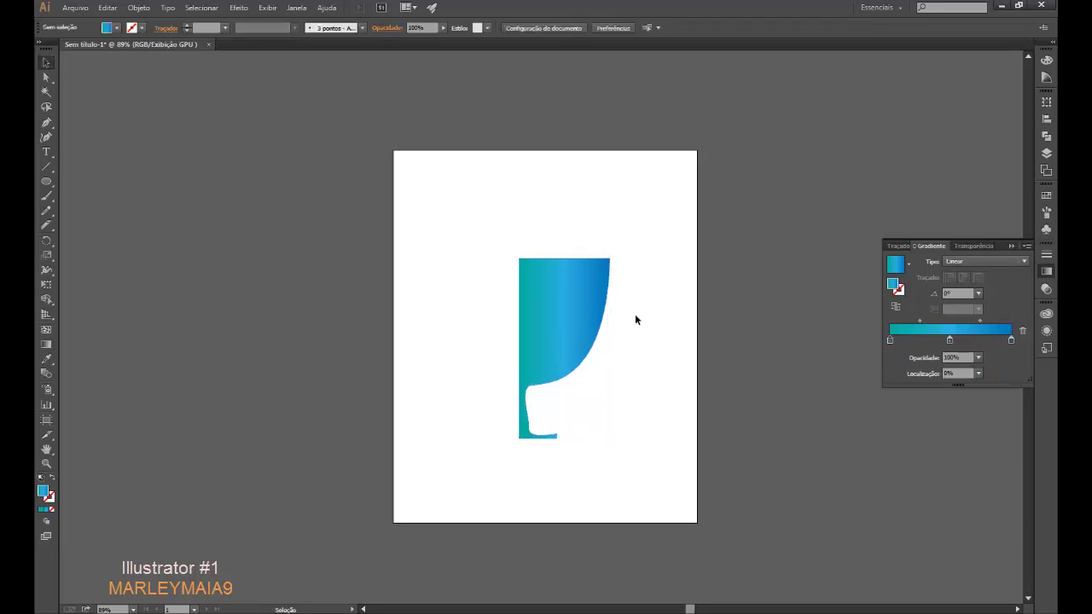
{"action": "left_click_drag", "start_coordinate": [578, 322], "coordinate": [549, 284]}
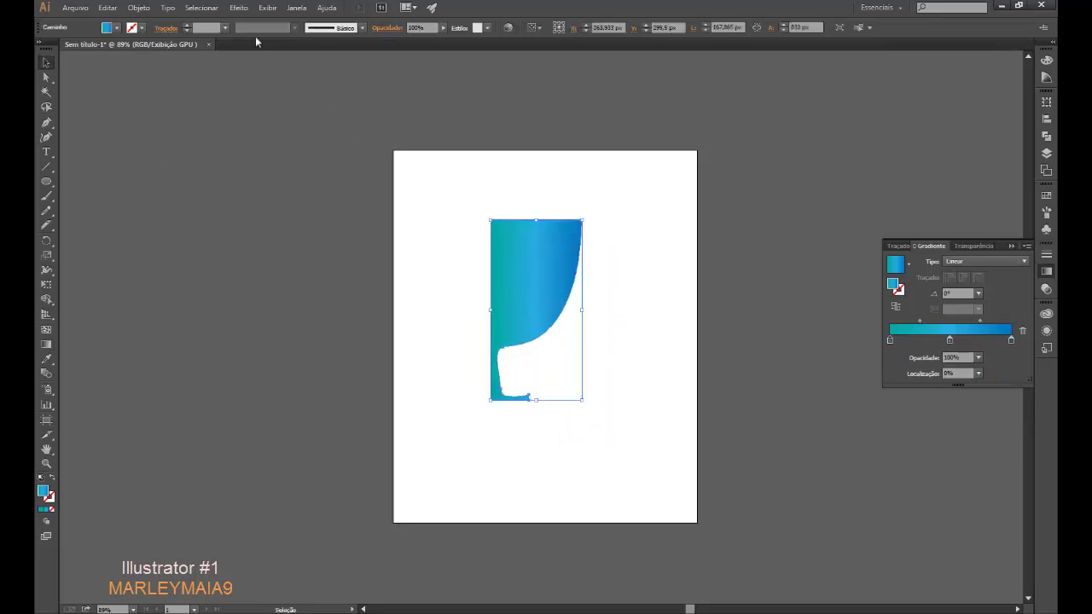
{"action": "left_click", "coordinate": [238, 8]}
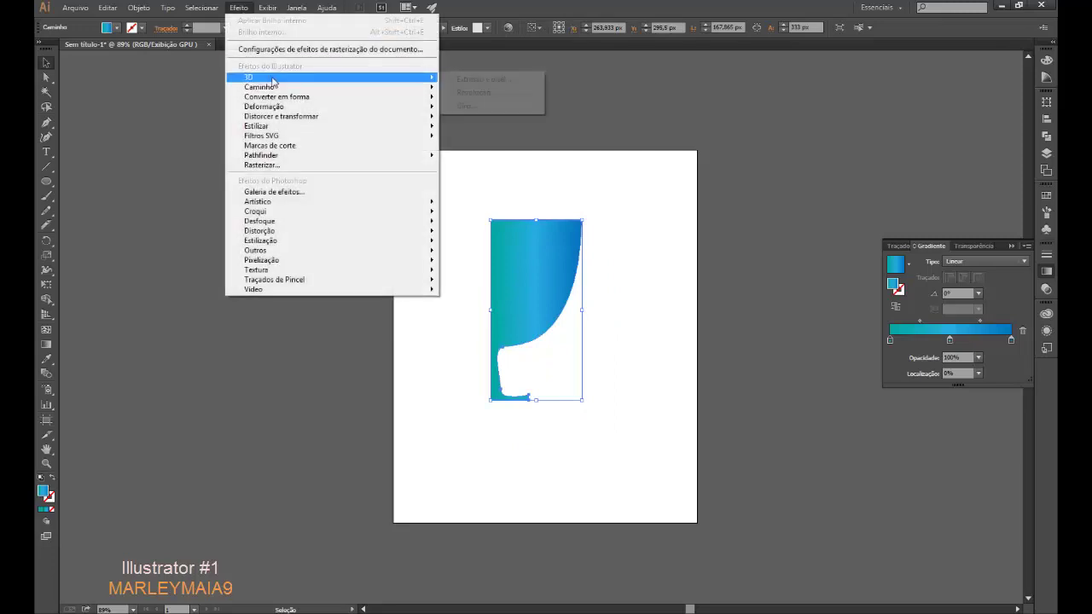
{"action": "mouse_move", "coordinate": [248, 77]}
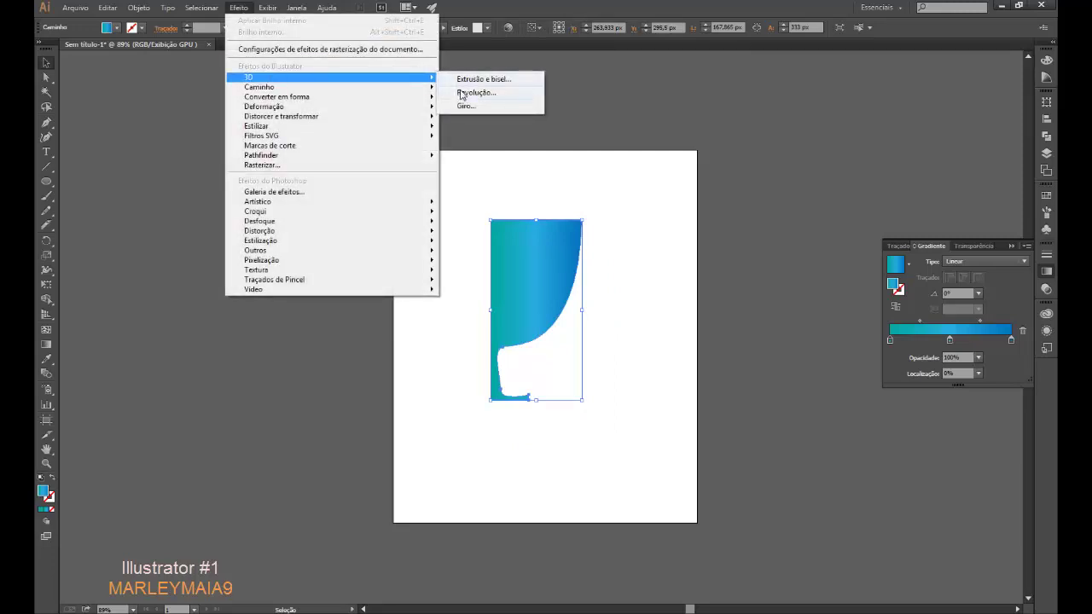
Step: Revolve the profile into a plastic-shaded 3D goblet with adjusted rotation, then shift it right
{"action": "left_click", "coordinate": [474, 93]}
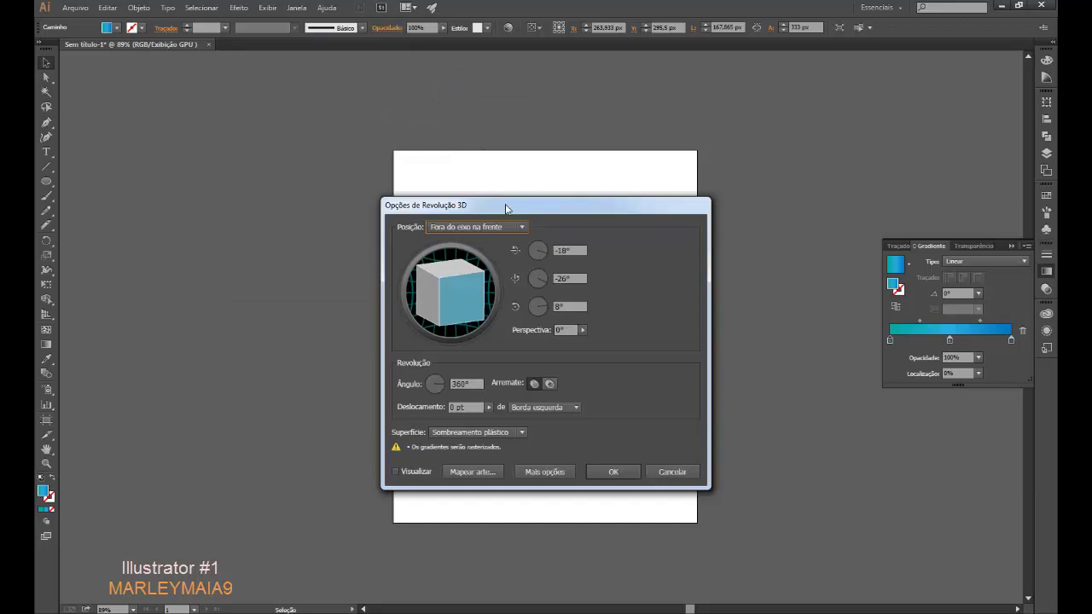
{"action": "left_click_drag", "start_coordinate": [506, 209], "coordinate": [809, 119]}
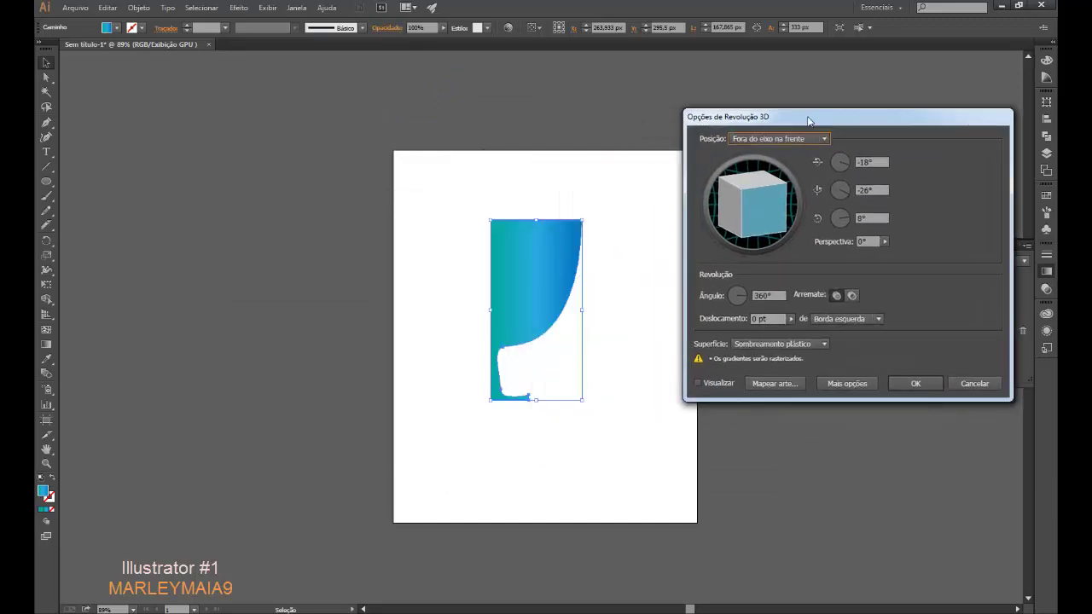
{"action": "left_click", "coordinate": [699, 383]}
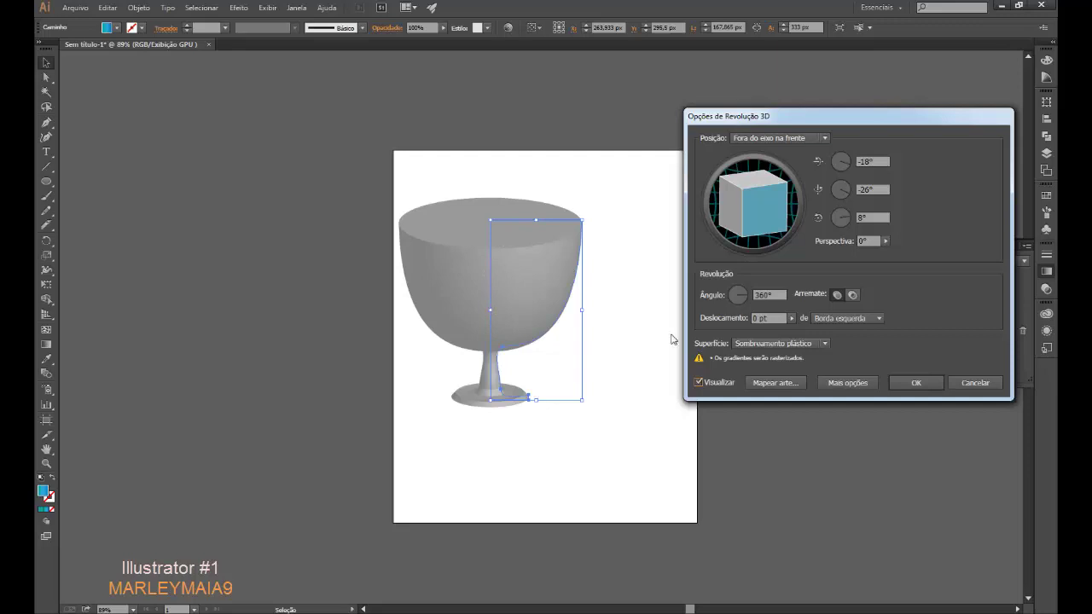
{"action": "mouse_move", "coordinate": [760, 221]}
{"action": "left_mouse_down"}
{"action": "mouse_move", "coordinate": [744, 220]}
{"action": "mouse_move", "coordinate": [762, 215]}
{"action": "left_mouse_up"}
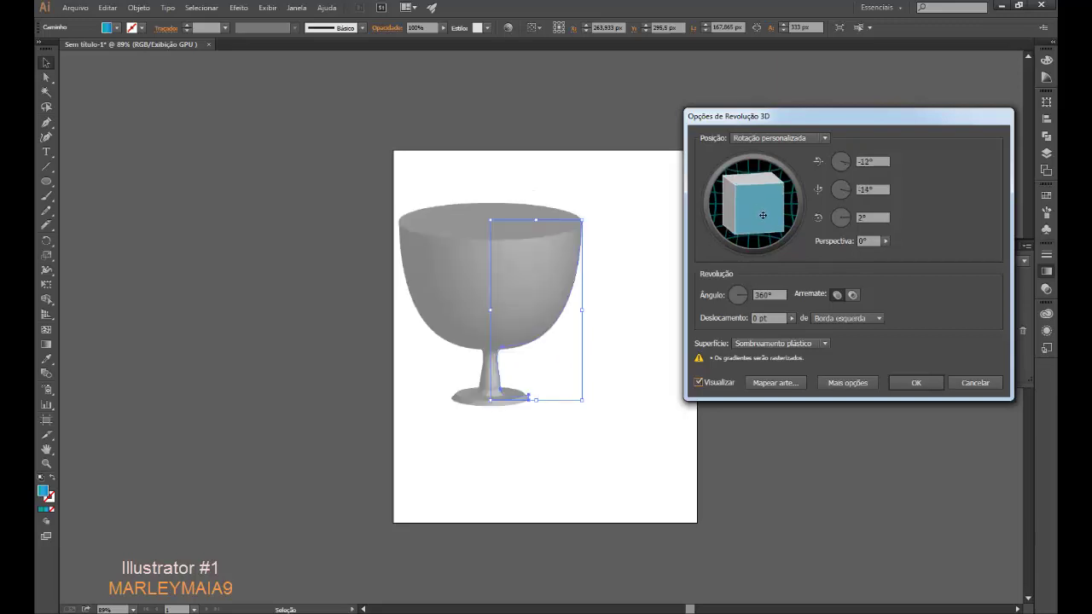
{"action": "left_click_drag", "start_coordinate": [763, 216], "coordinate": [764, 219]}
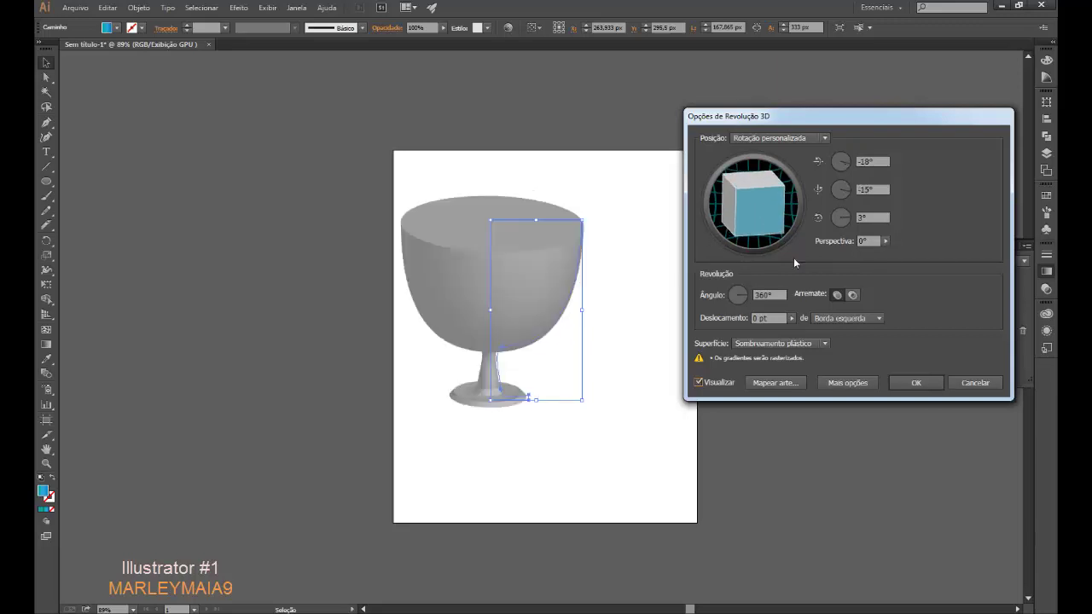
{"action": "left_click", "coordinate": [905, 383]}
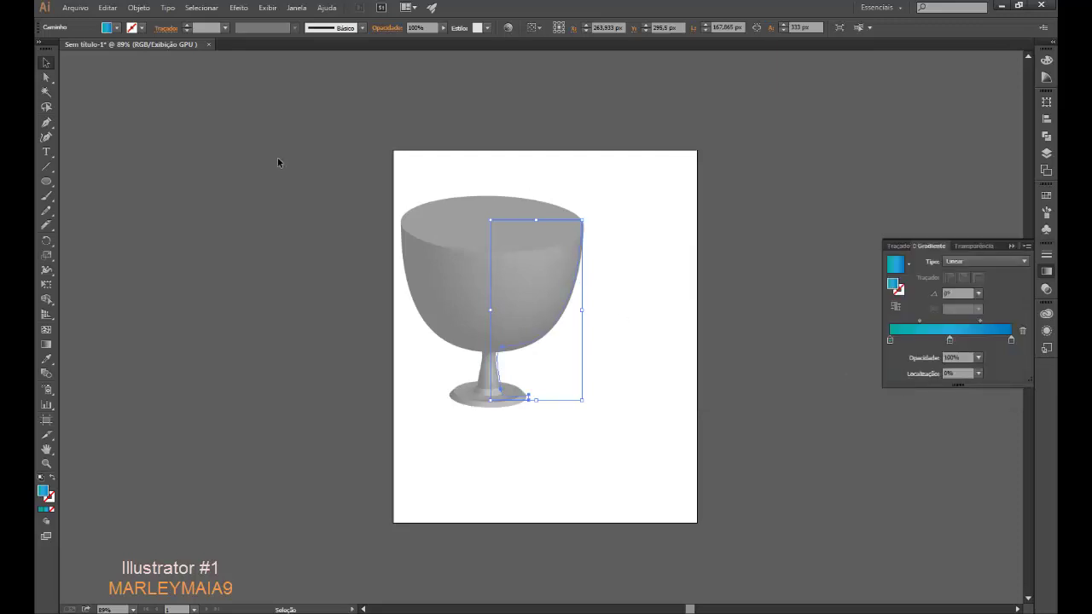
{"action": "left_click", "coordinate": [135, 112]}
{"action": "left_click_drag", "start_coordinate": [473, 281], "coordinate": [510, 289]}
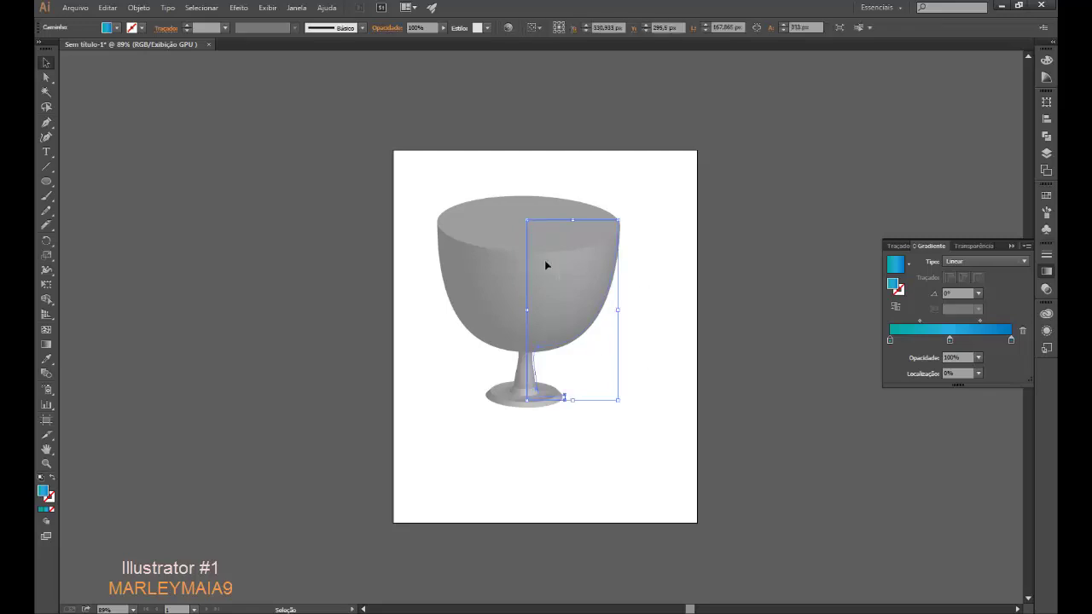
{"action": "left_click", "coordinate": [626, 327]}
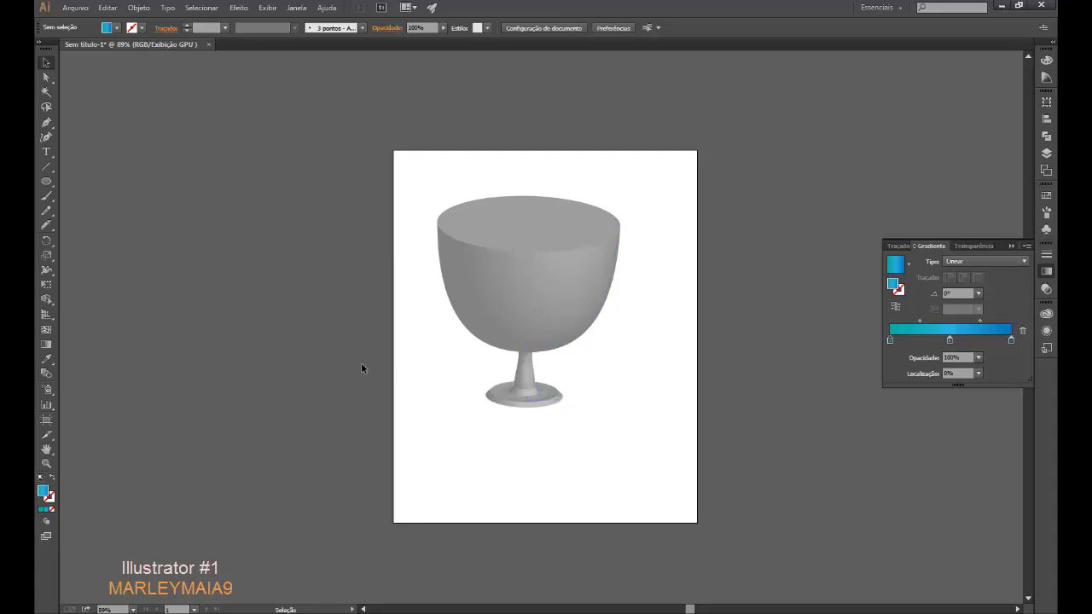
Step: Draw an ellipse over the goblet's foot and fill it with near-black #070707
{"action": "left_click", "coordinate": [46, 181]}
{"action": "left_click_drag", "start_coordinate": [451, 386], "coordinate": [589, 414]}
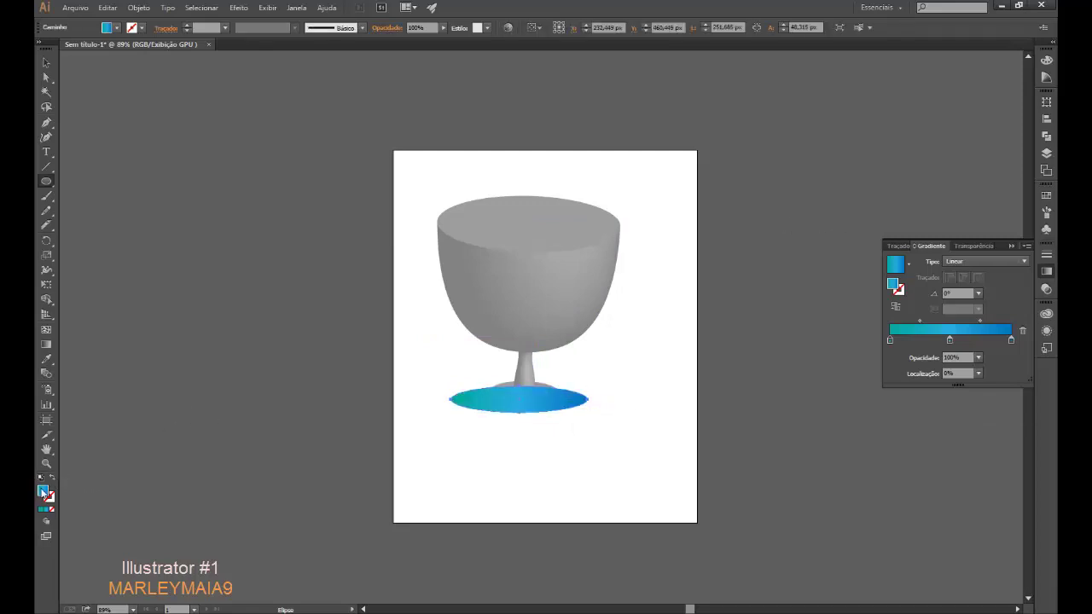
{"action": "double_click", "coordinate": [44, 491]}
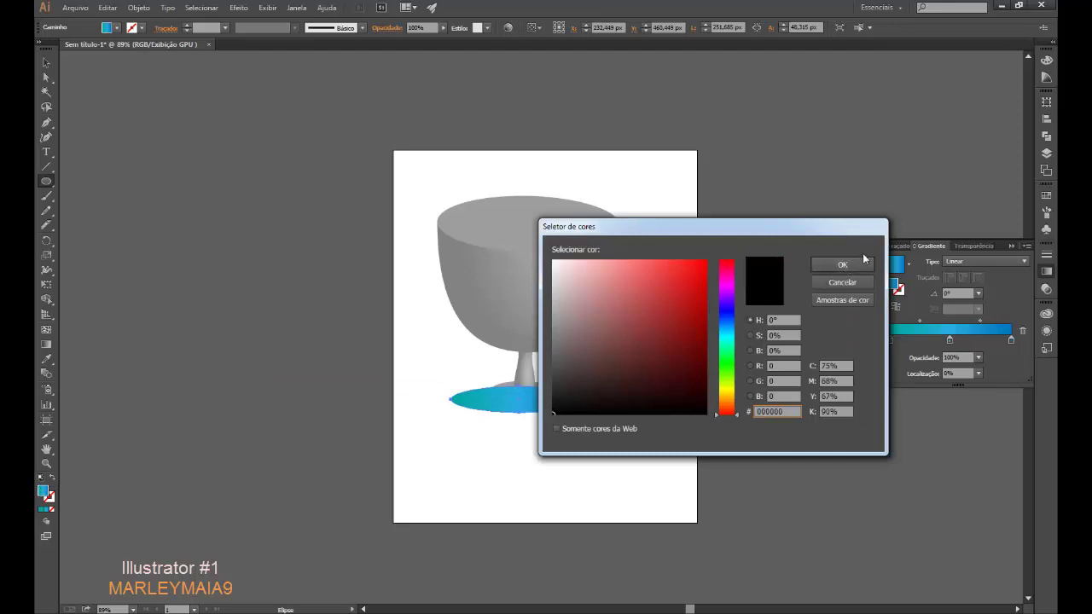
{"action": "left_click", "coordinate": [846, 264]}
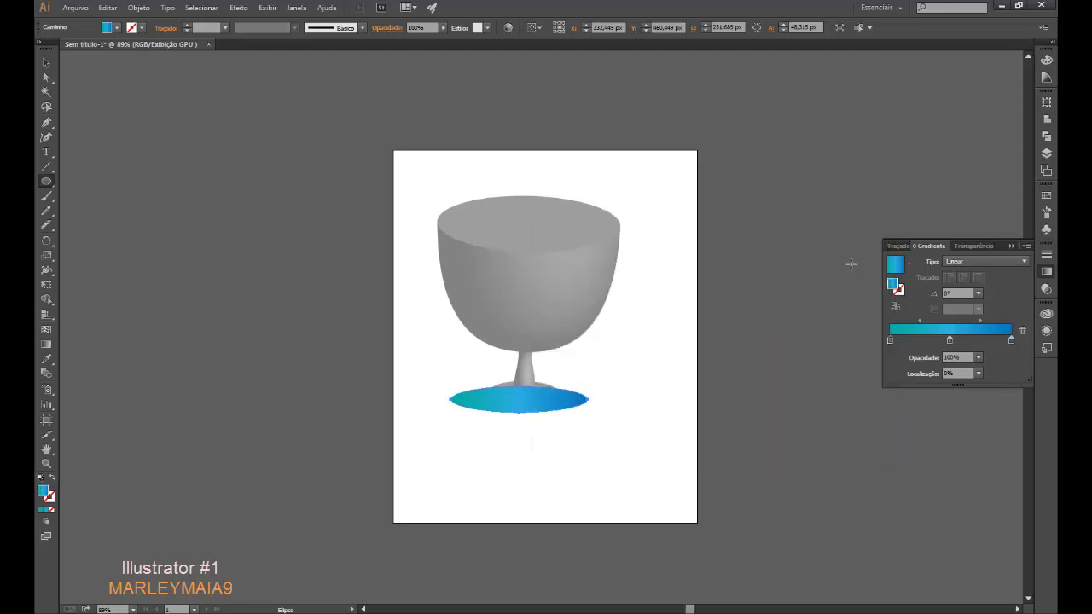
{"action": "left_click", "coordinate": [40, 510]}
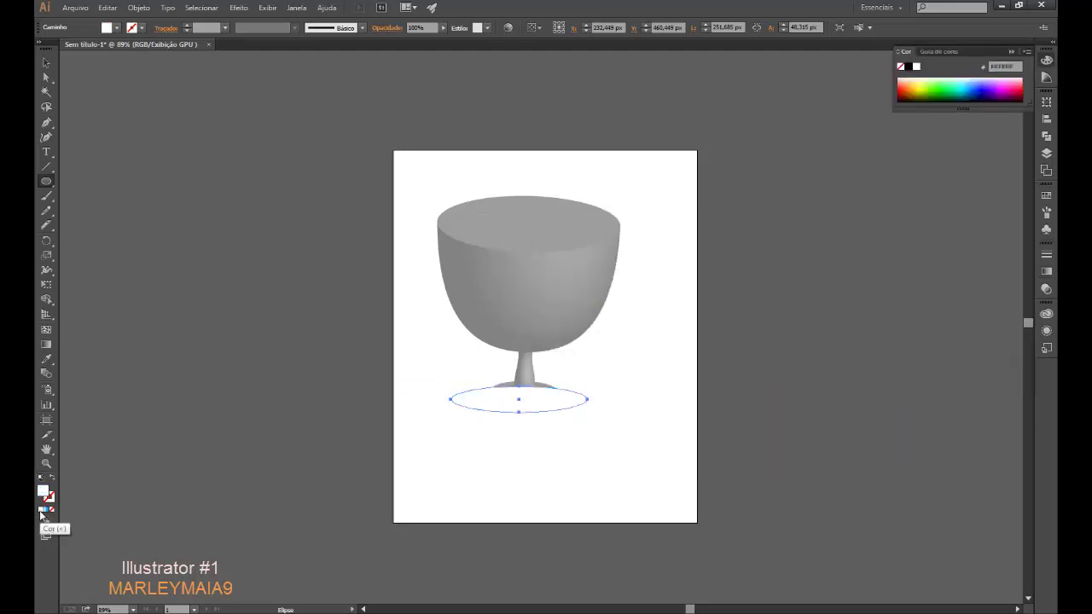
{"action": "double_click", "coordinate": [44, 493]}
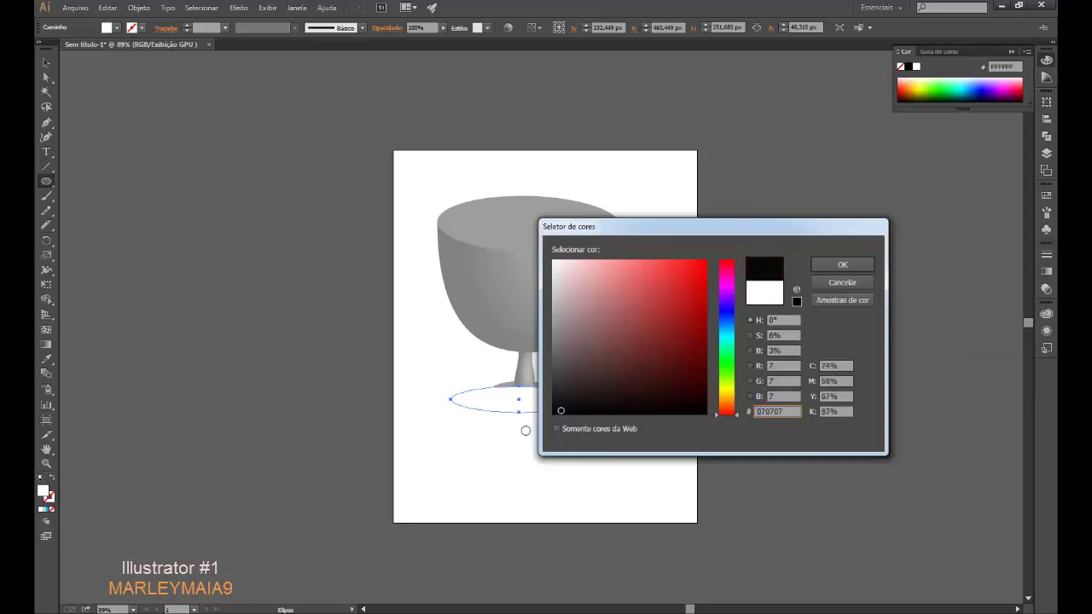
{"action": "left_click", "coordinate": [556, 406]}
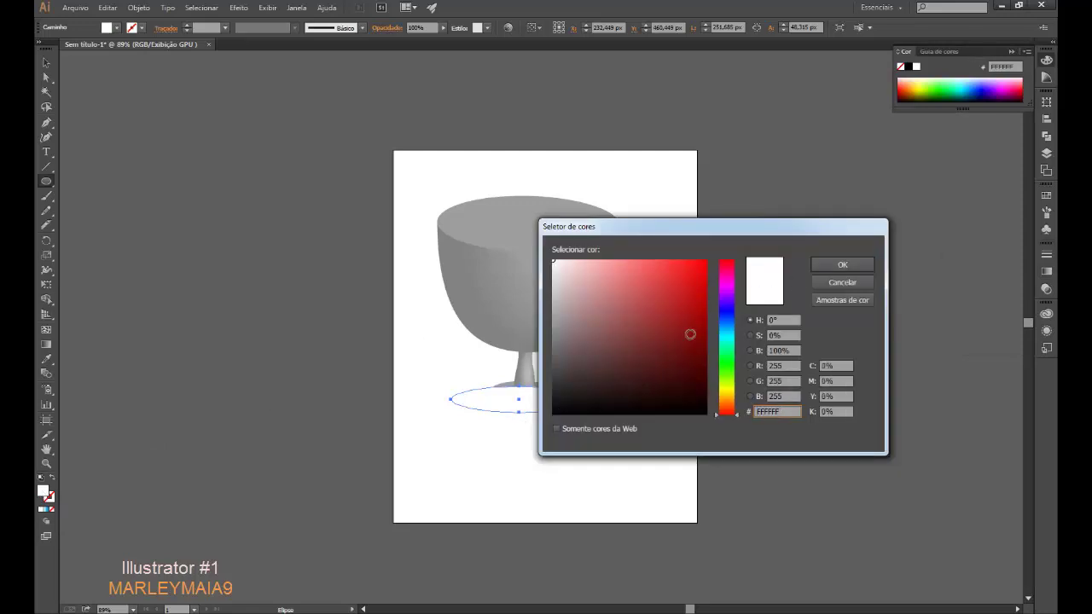
{"action": "left_click", "coordinate": [551, 408]}
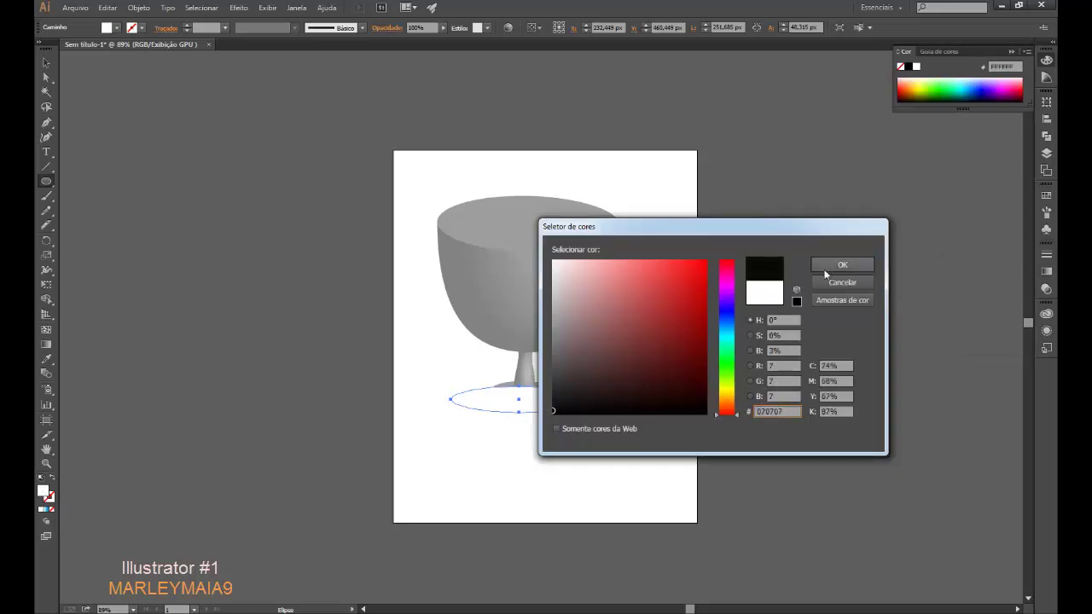
{"action": "left_click", "coordinate": [842, 264]}
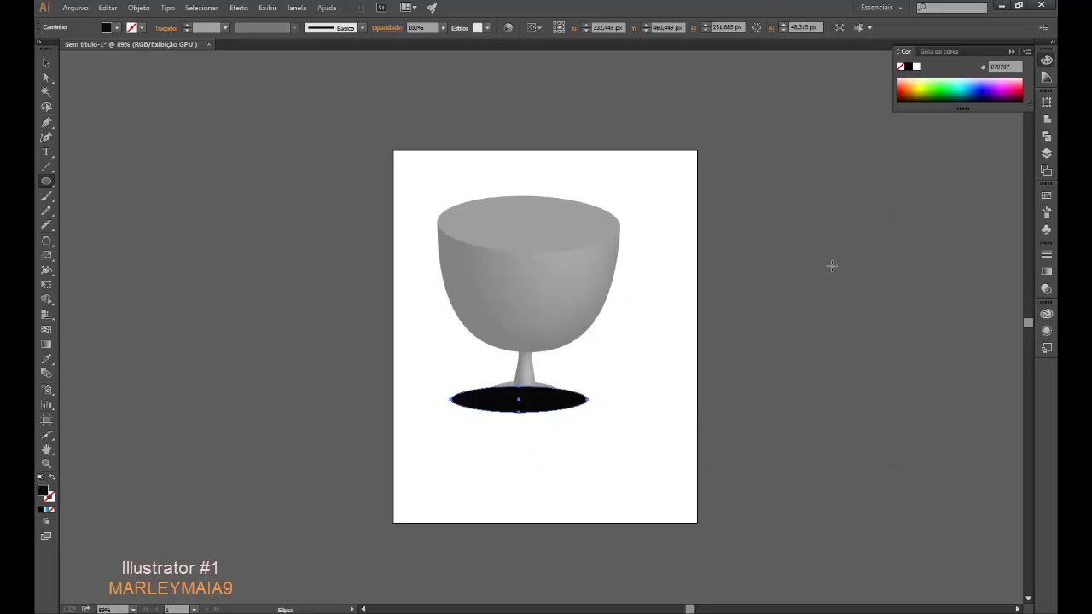
{"action": "left_click", "coordinate": [239, 8]}
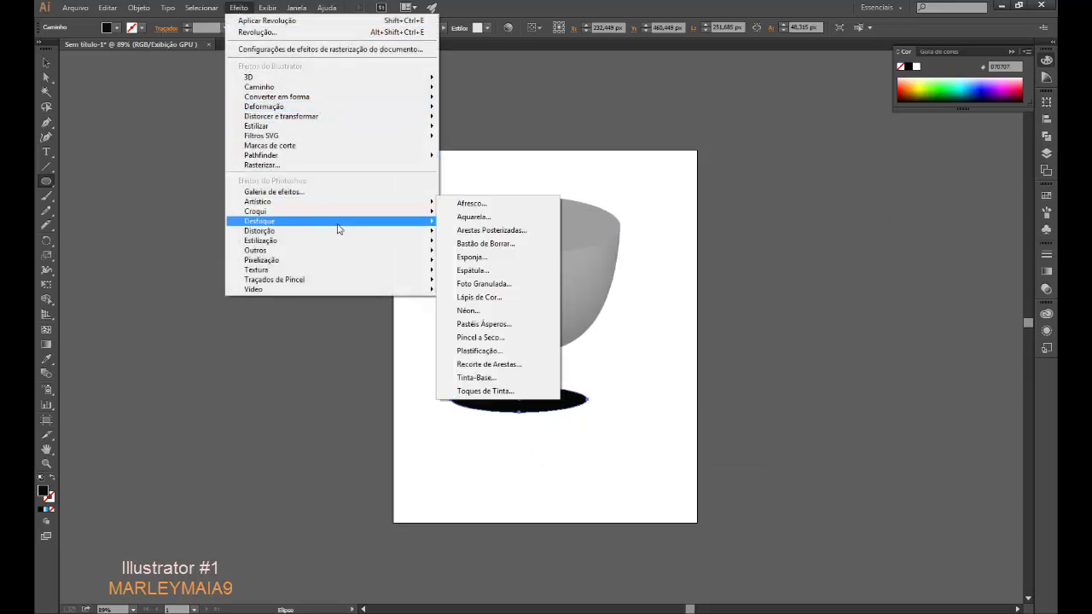
{"action": "mouse_move", "coordinate": [259, 221]}
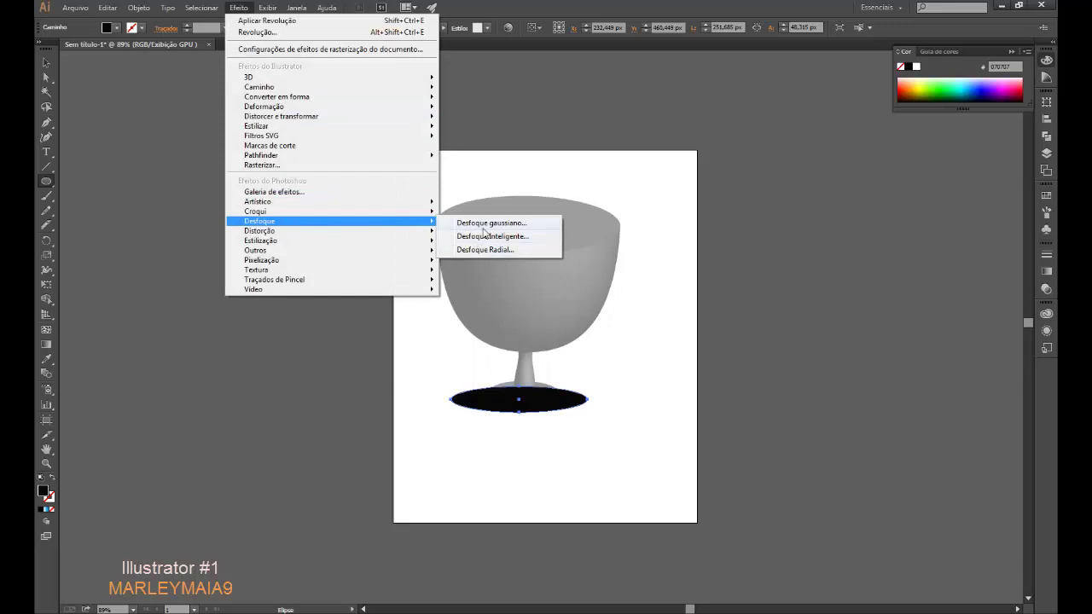
Step: Apply a Gaussian Blur with an 8.2-pixel radius to the shadow ellipse
{"action": "left_click", "coordinate": [484, 226]}
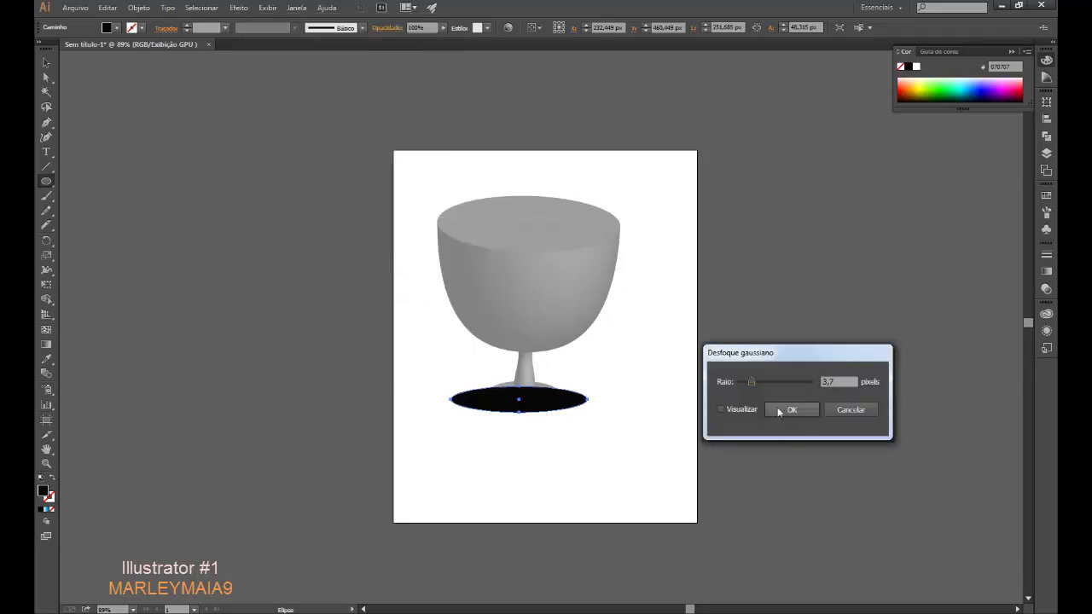
{"action": "left_click", "coordinate": [723, 411]}
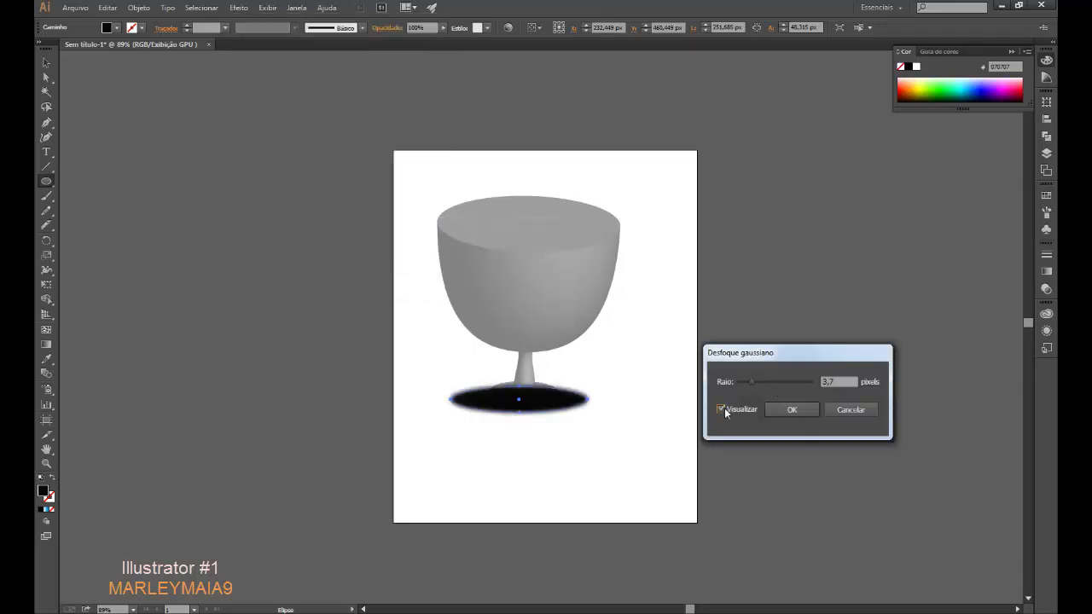
{"action": "left_click", "coordinate": [758, 383]}
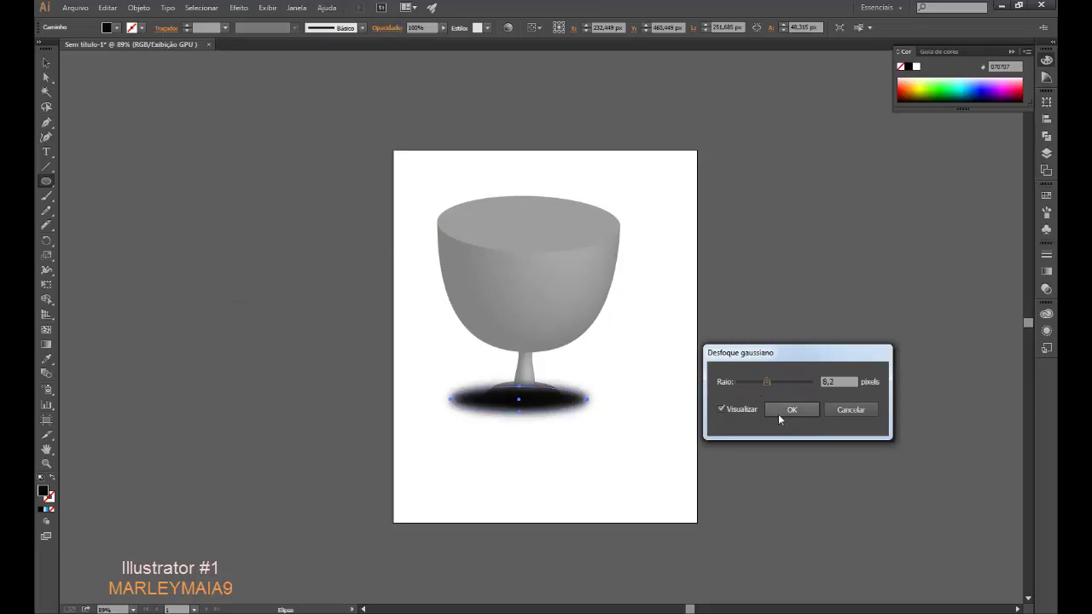
{"action": "left_click", "coordinate": [783, 412]}
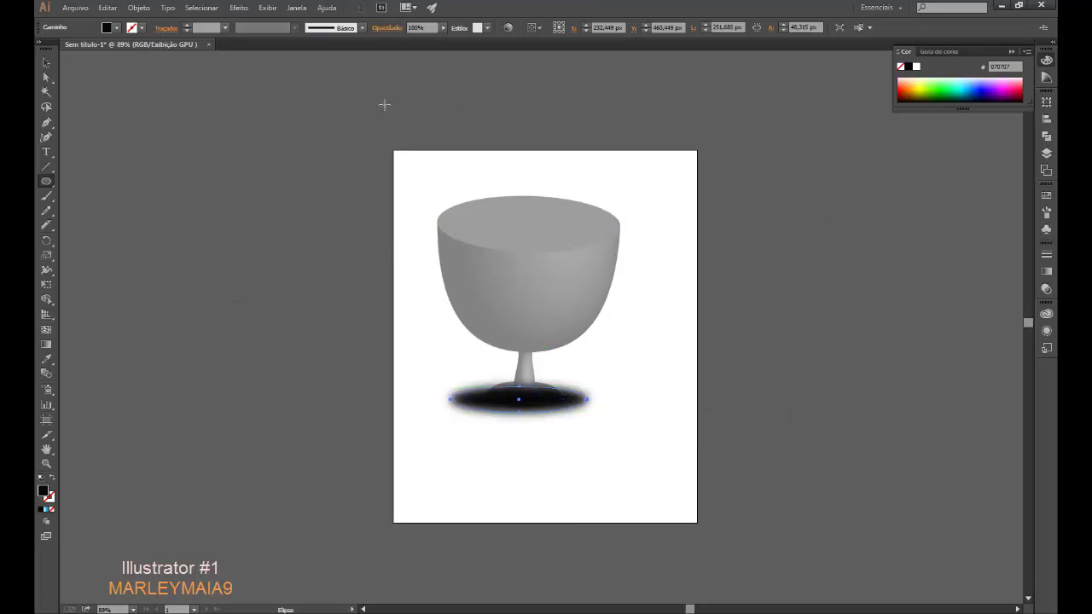
{"action": "left_click", "coordinate": [139, 8]}
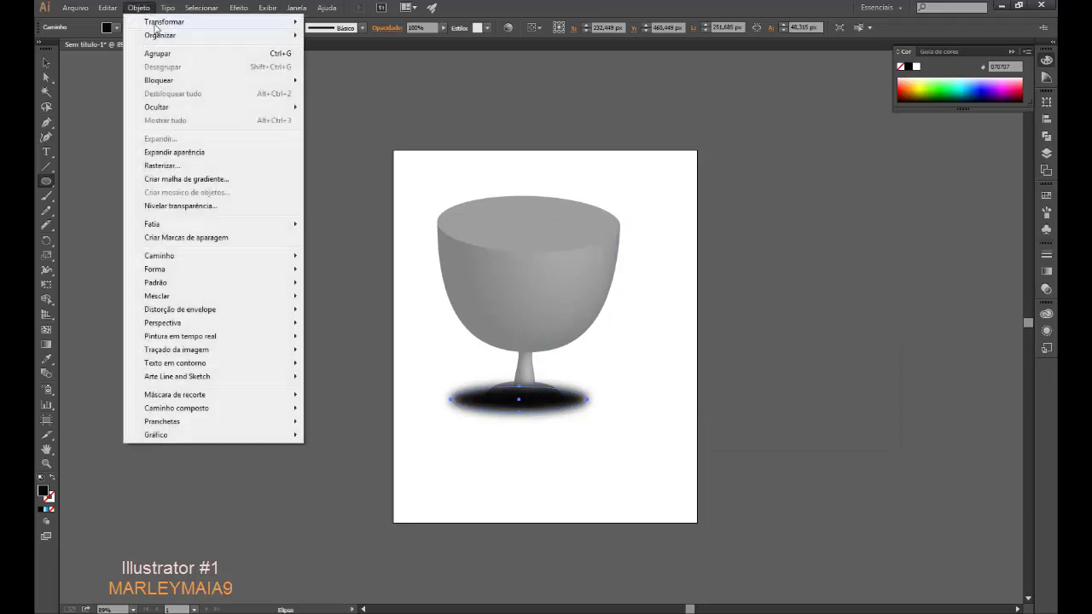
{"action": "mouse_move", "coordinate": [196, 35]}
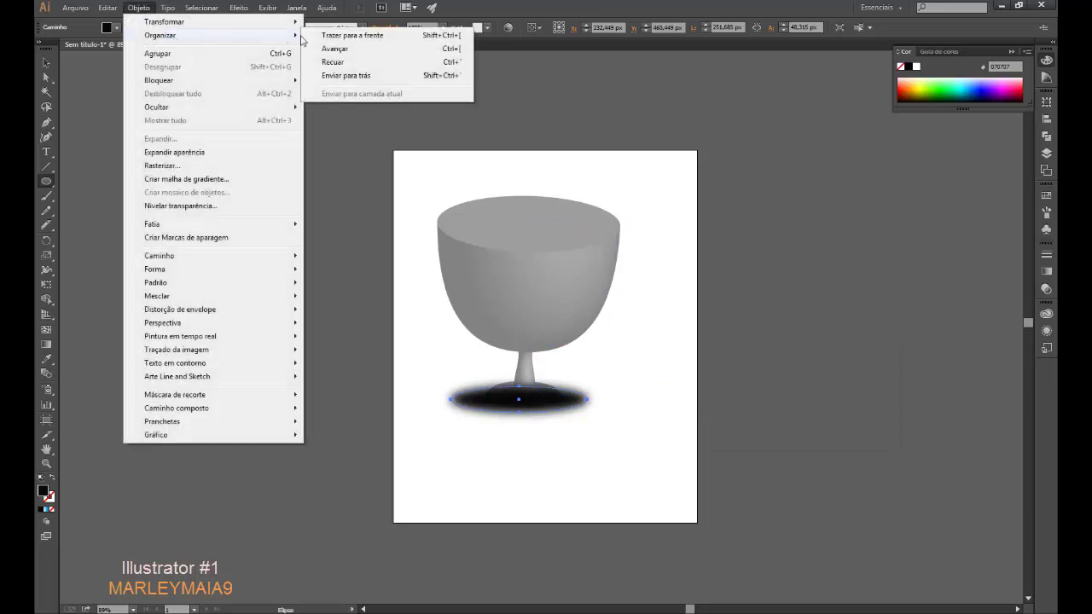
Step: Send the shadow ellipse to the back and lower its opacity to 29%
{"action": "left_click", "coordinate": [344, 77]}
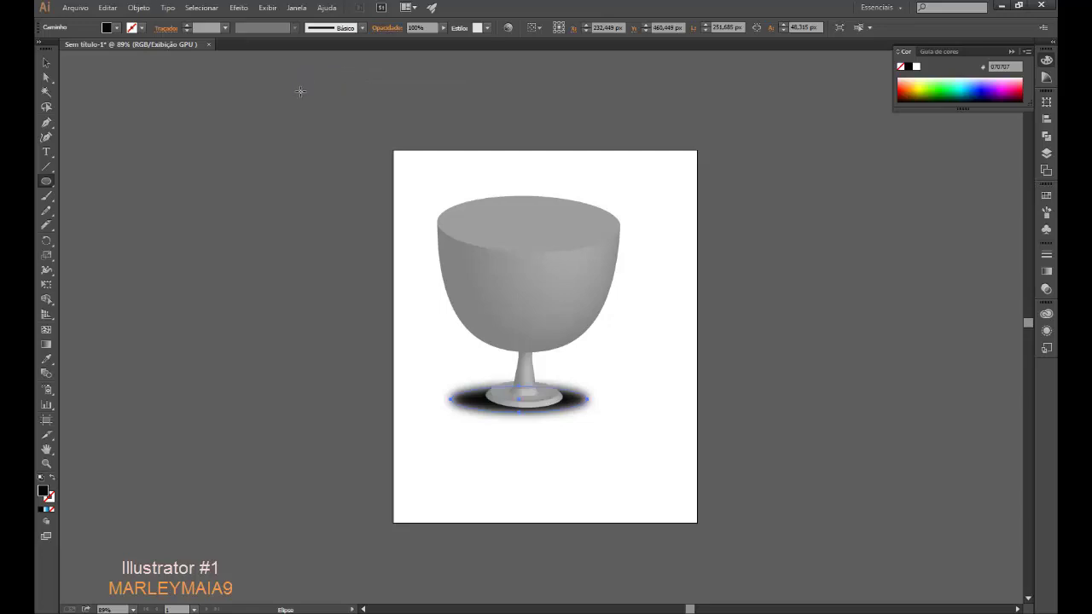
{"action": "left_click", "coordinate": [442, 28]}
{"action": "left_click", "coordinate": [418, 40]}
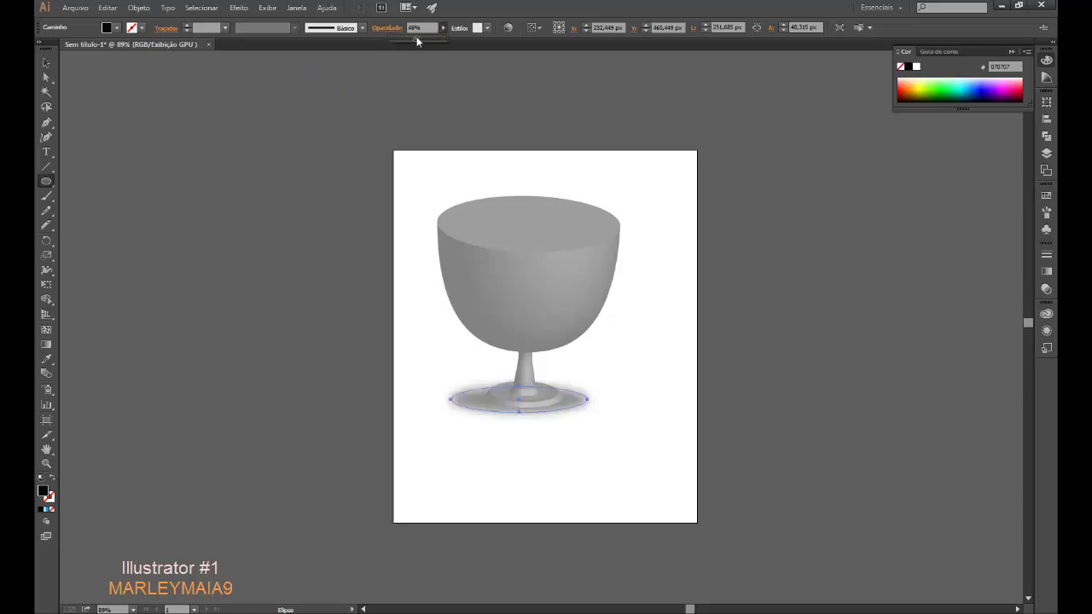
{"action": "left_click_drag", "start_coordinate": [417, 40], "coordinate": [409, 40]}
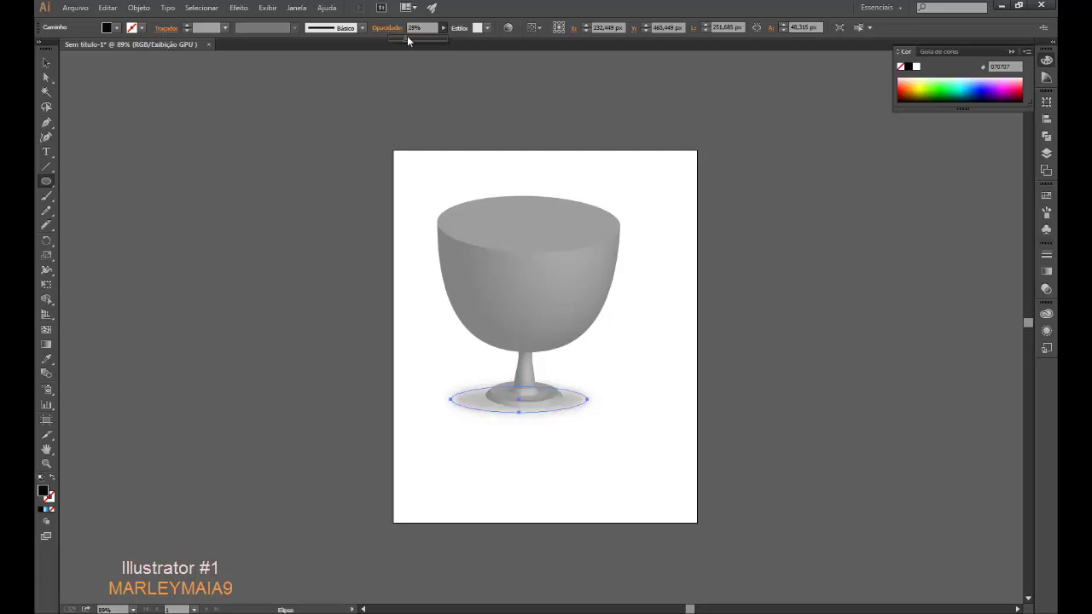
Step: Cancel the accidental Ellipse size dialog and return to the Selection tool with nothing selected
{"action": "left_click", "coordinate": [134, 143]}
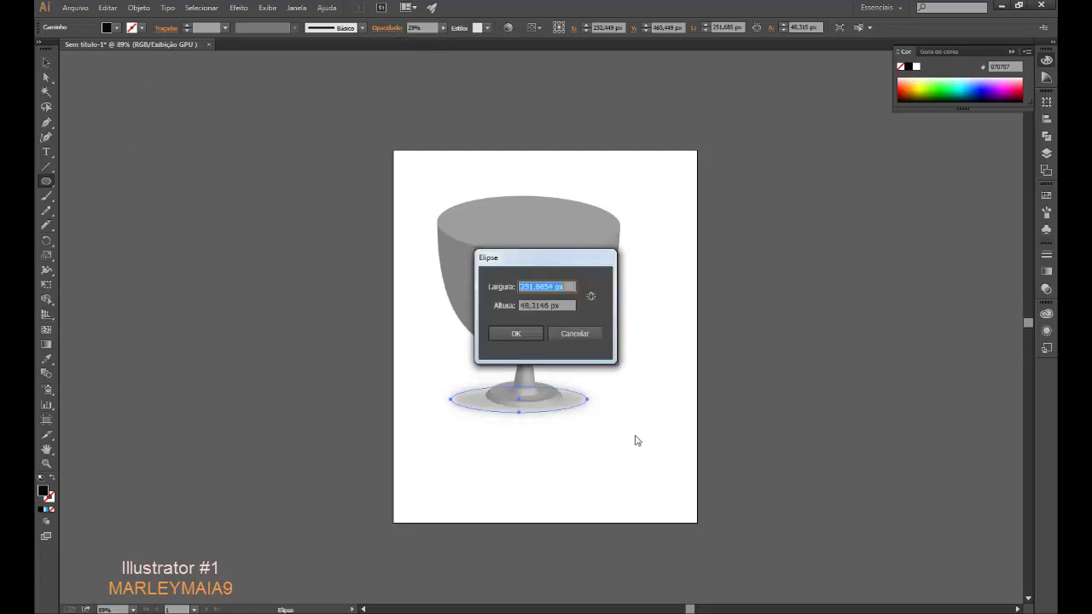
{"action": "left_click", "coordinate": [575, 333]}
{"action": "left_click", "coordinate": [568, 452]}
{"action": "left_click", "coordinate": [574, 334]}
{"action": "left_click", "coordinate": [46, 63]}
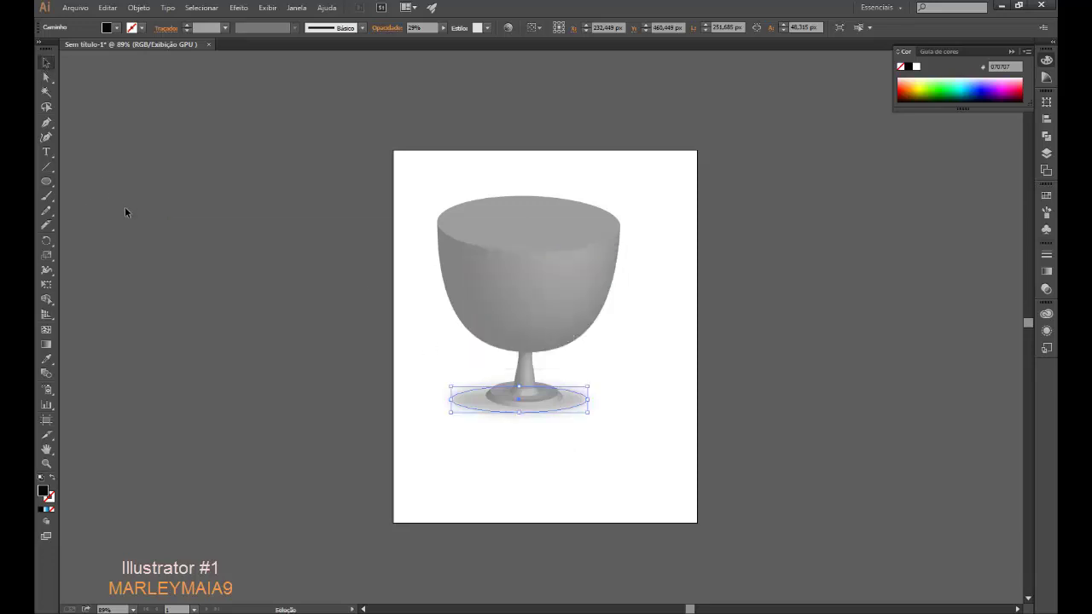
{"action": "left_click", "coordinate": [125, 207]}
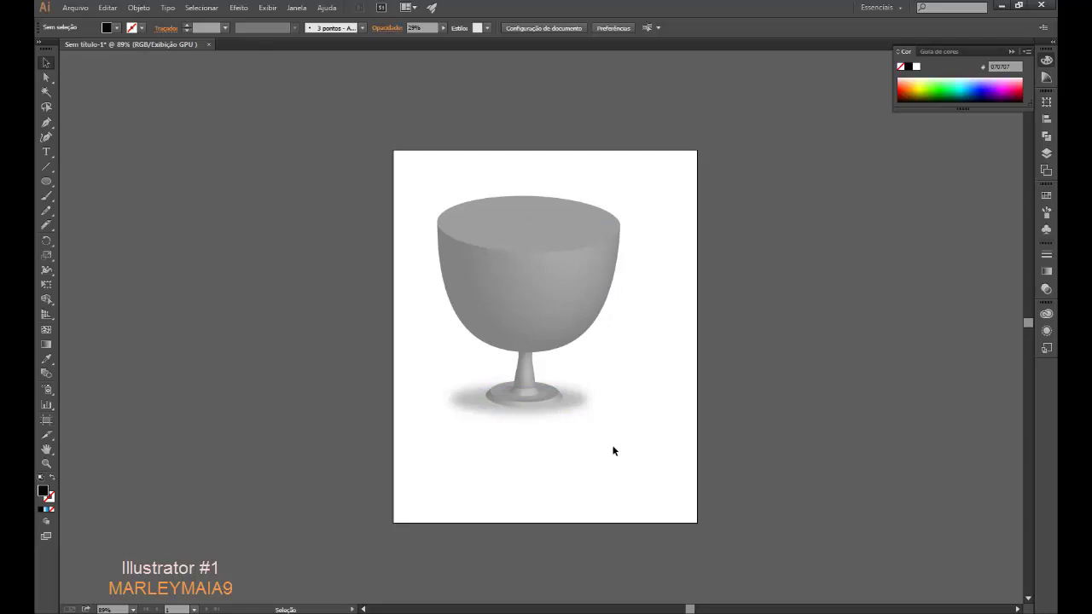
Step: Nudge the shadow ellipse lower under the goblet's foot, undoing an accidental goblet move
{"action": "left_click", "coordinate": [524, 415]}
{"action": "left_click_drag", "start_coordinate": [520, 415], "coordinate": [527, 411]}
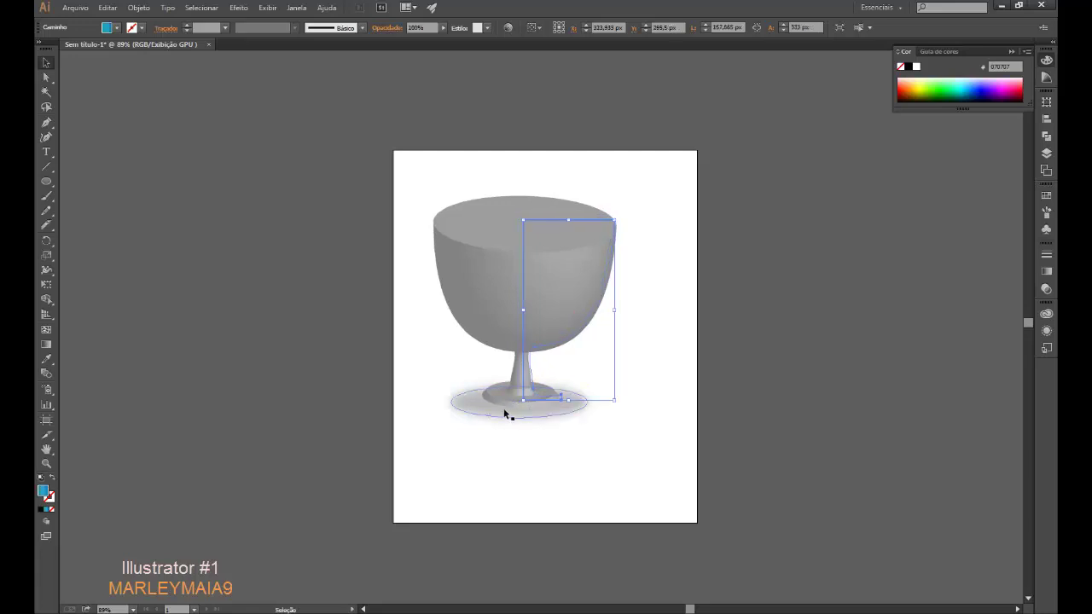
{"action": "left_click", "coordinate": [503, 409]}
{"action": "left_click_drag", "start_coordinate": [504, 409], "coordinate": [503, 402]}
{"action": "key", "text": "ctrl+z"}
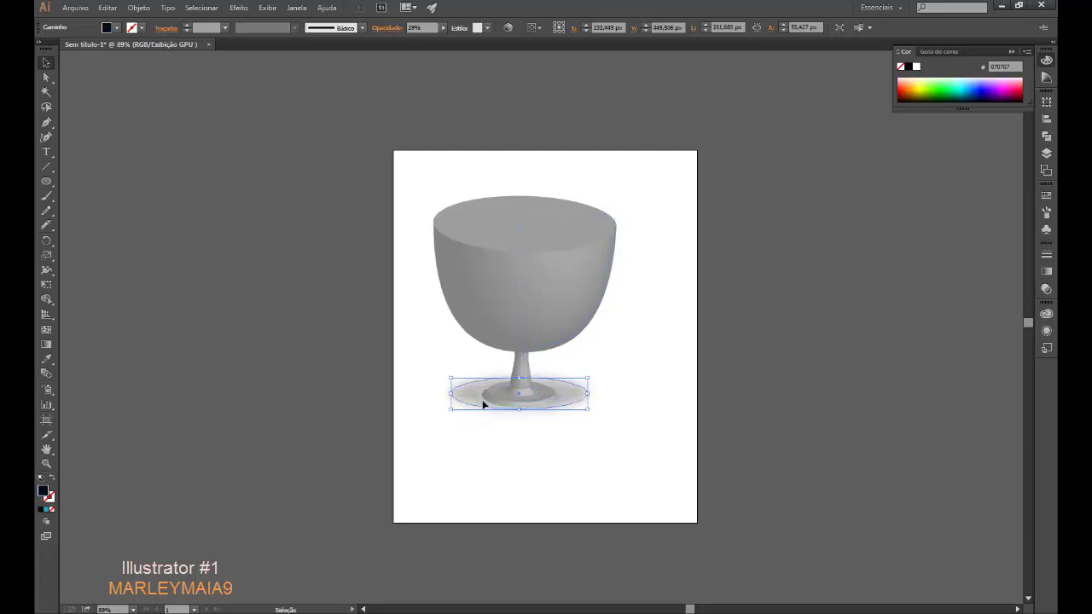
{"action": "key", "text": "ctrl+z"}
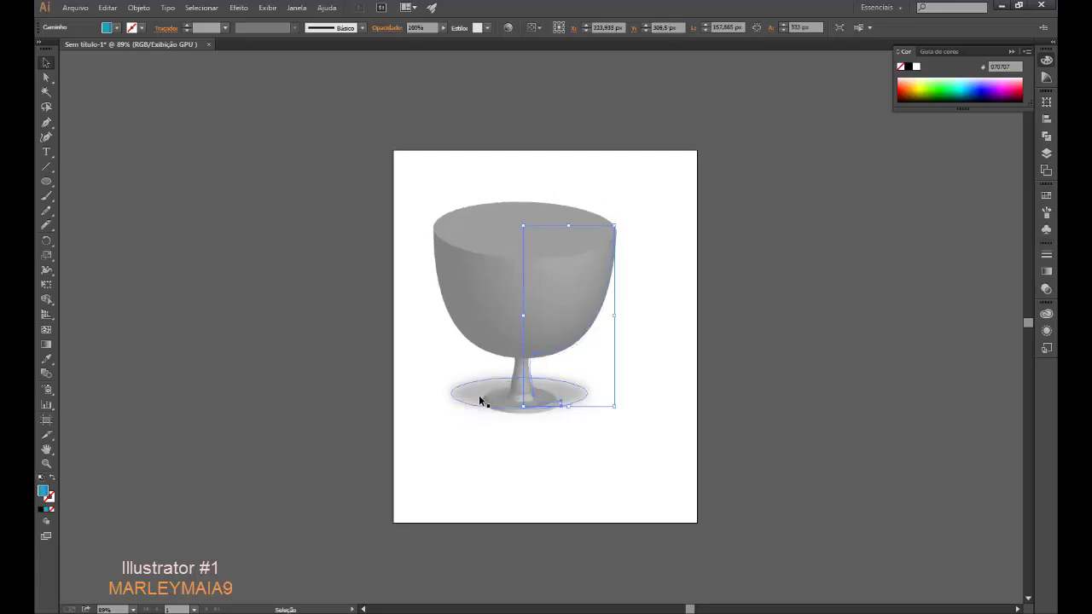
{"action": "left_click", "coordinate": [460, 392]}
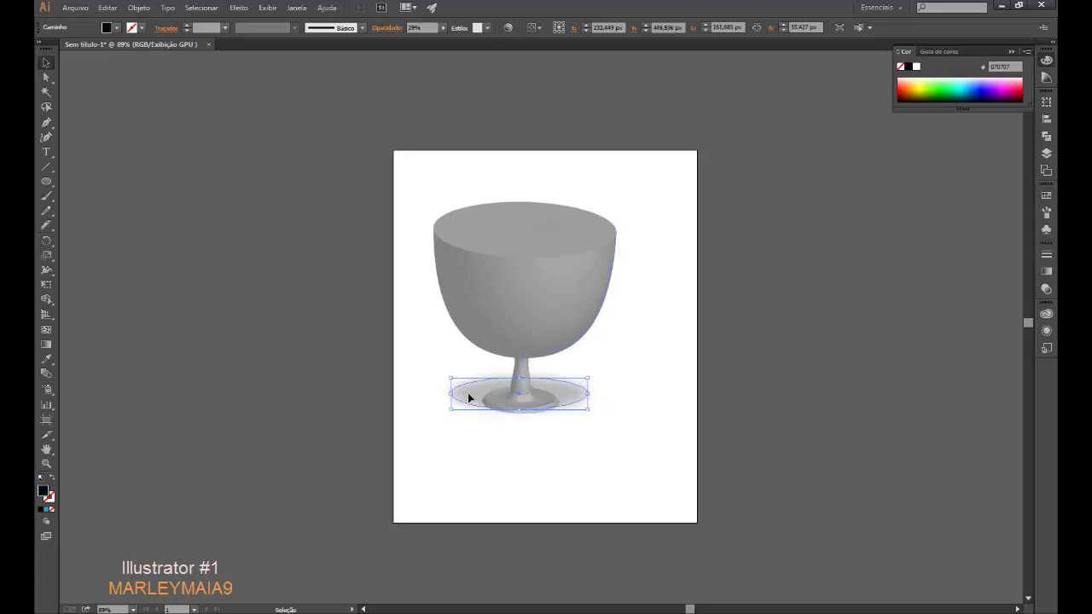
{"action": "left_click_drag", "start_coordinate": [468, 393], "coordinate": [471, 405]}
{"action": "left_click", "coordinate": [570, 482]}
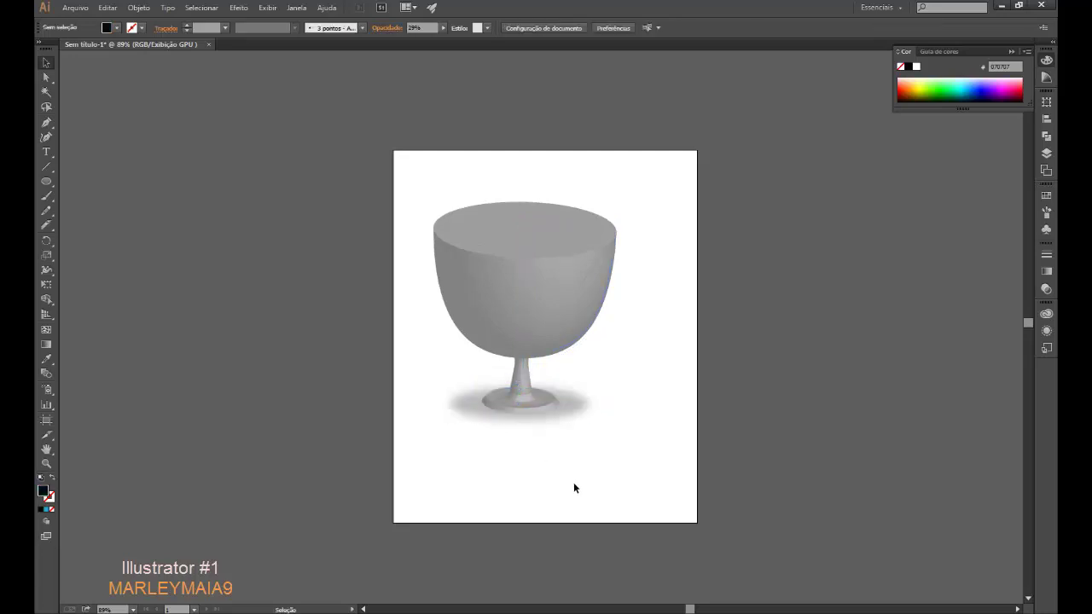
{"action": "left_click", "coordinate": [559, 331]}
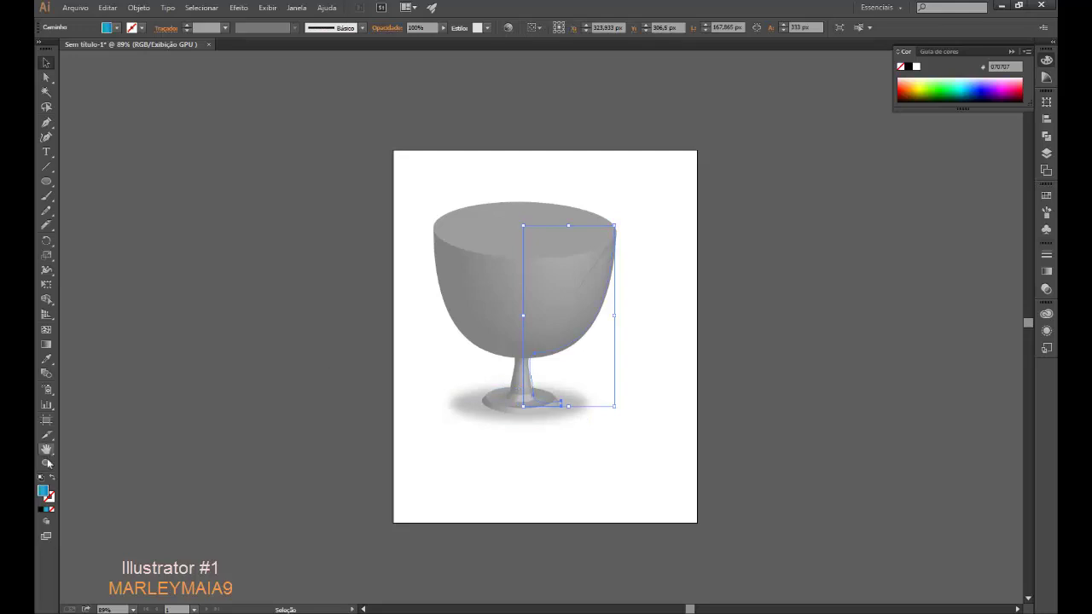
Step: Recolour the goblet fill to deep red #C11E1E
{"action": "left_click", "coordinate": [42, 511]}
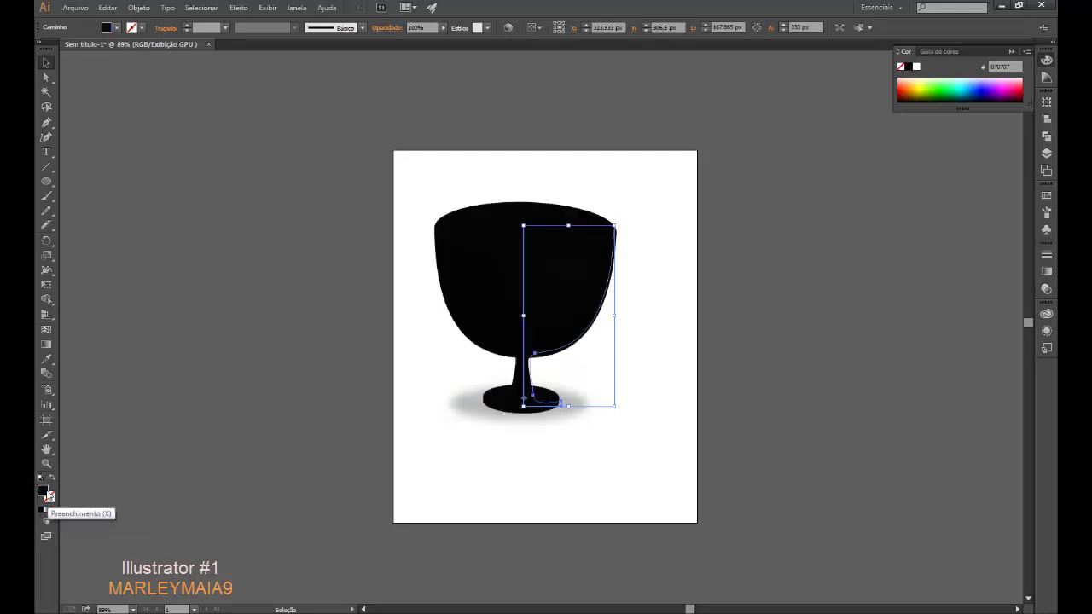
{"action": "double_click", "coordinate": [44, 493]}
{"action": "left_click", "coordinate": [644, 284]}
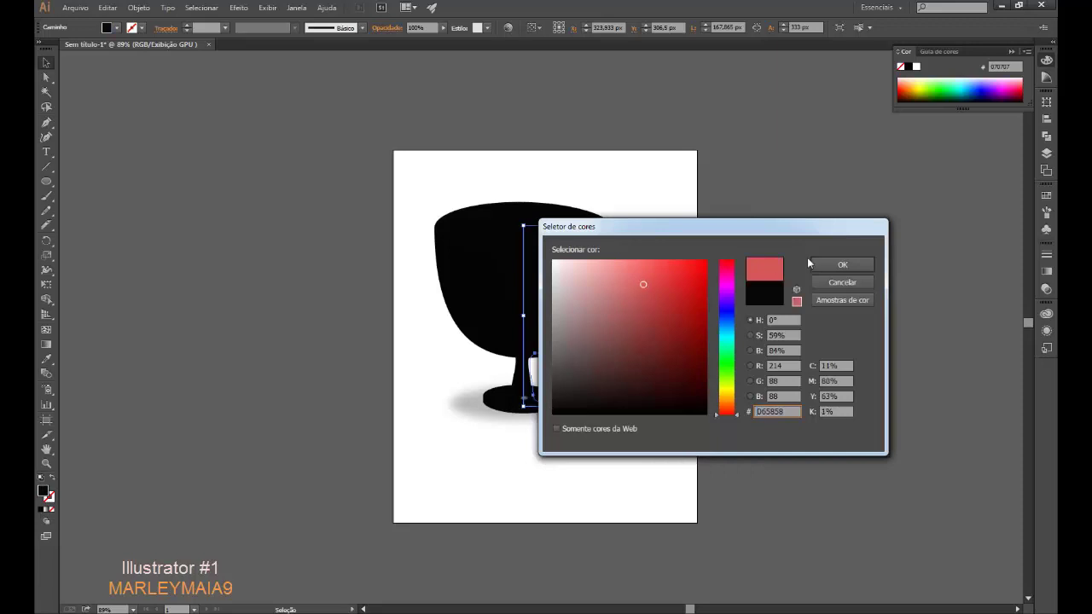
{"action": "left_click", "coordinate": [811, 264]}
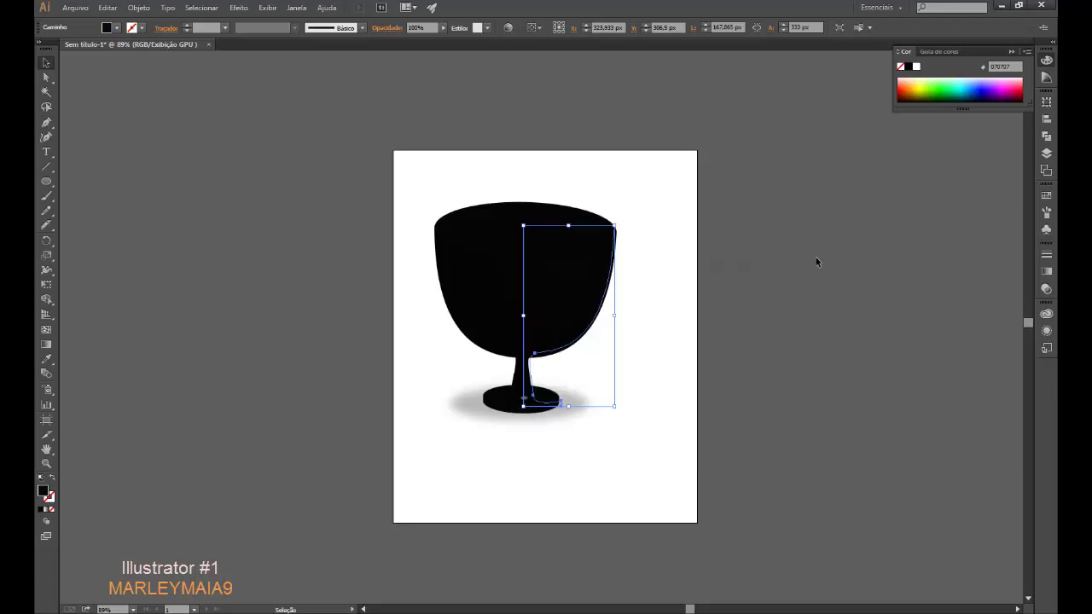
{"action": "double_click", "coordinate": [44, 492]}
{"action": "left_click_drag", "start_coordinate": [609, 304], "coordinate": [583, 266]}
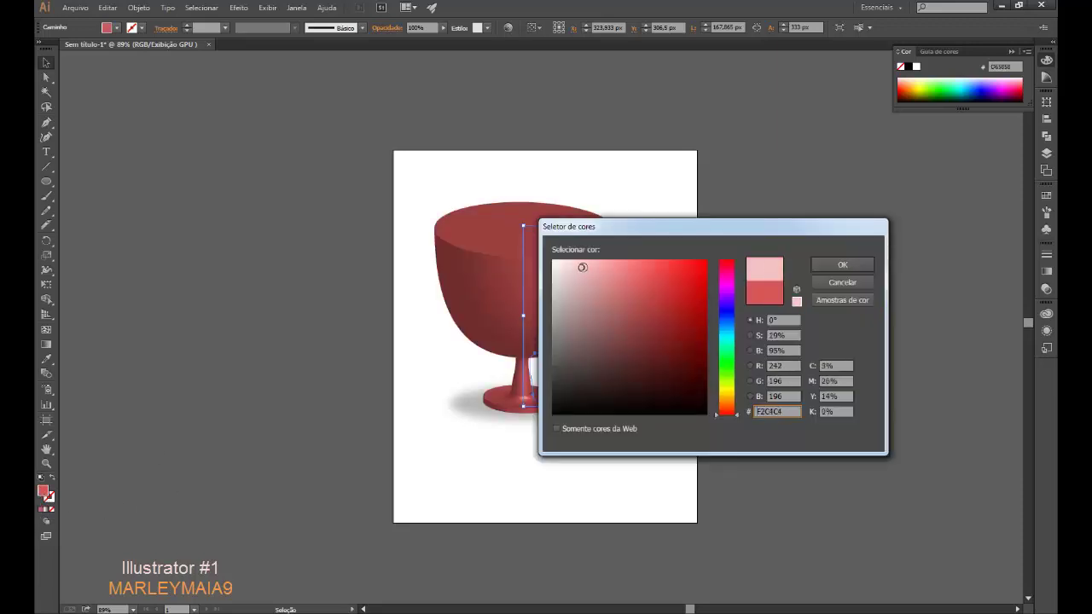
{"action": "left_click", "coordinate": [841, 265]}
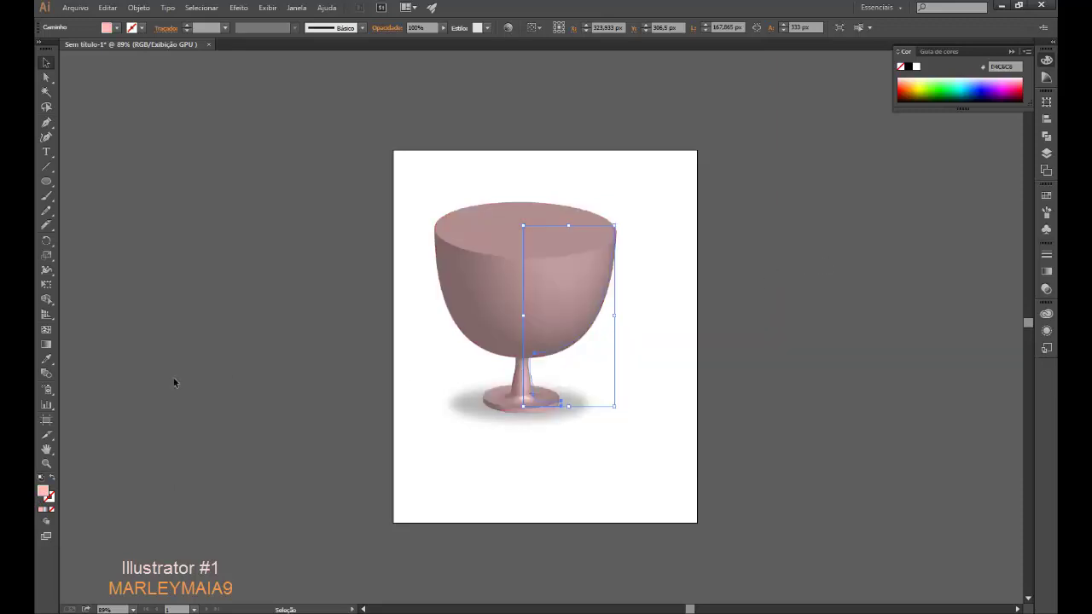
{"action": "double_click", "coordinate": [44, 492]}
{"action": "left_click_drag", "start_coordinate": [694, 311], "coordinate": [683, 297]}
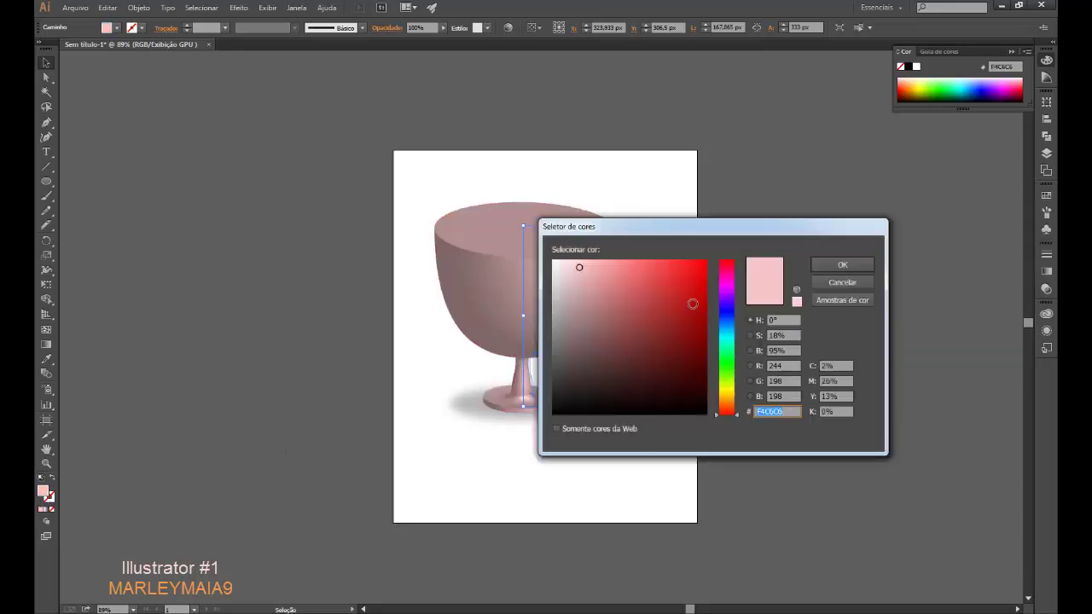
{"action": "left_click", "coordinate": [840, 266]}
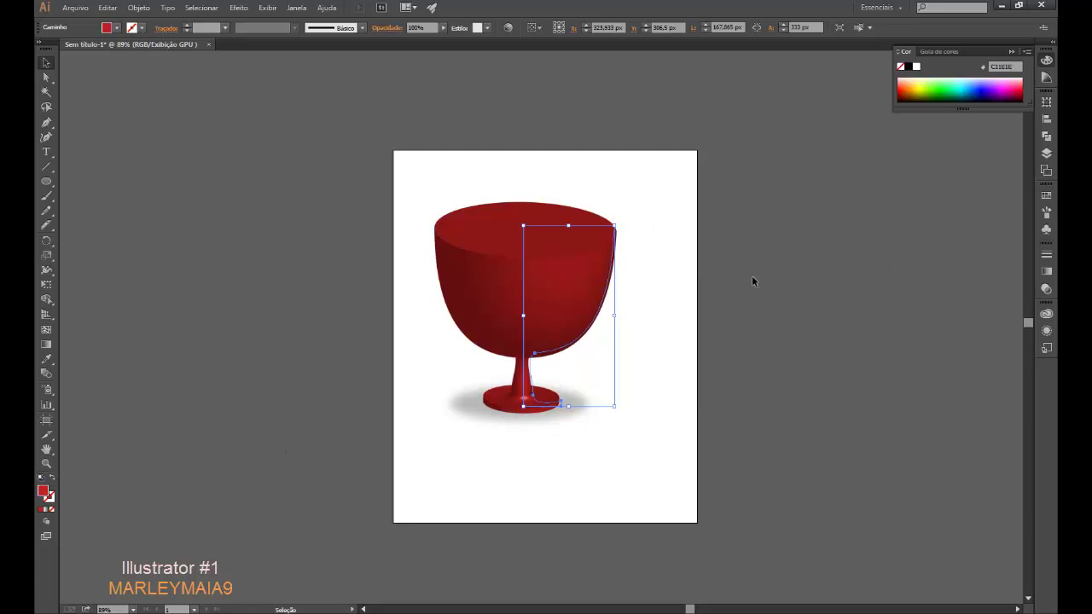
Step: Delete the goblet and its shadow ellipse from the artboard
{"action": "left_click", "coordinate": [596, 455]}
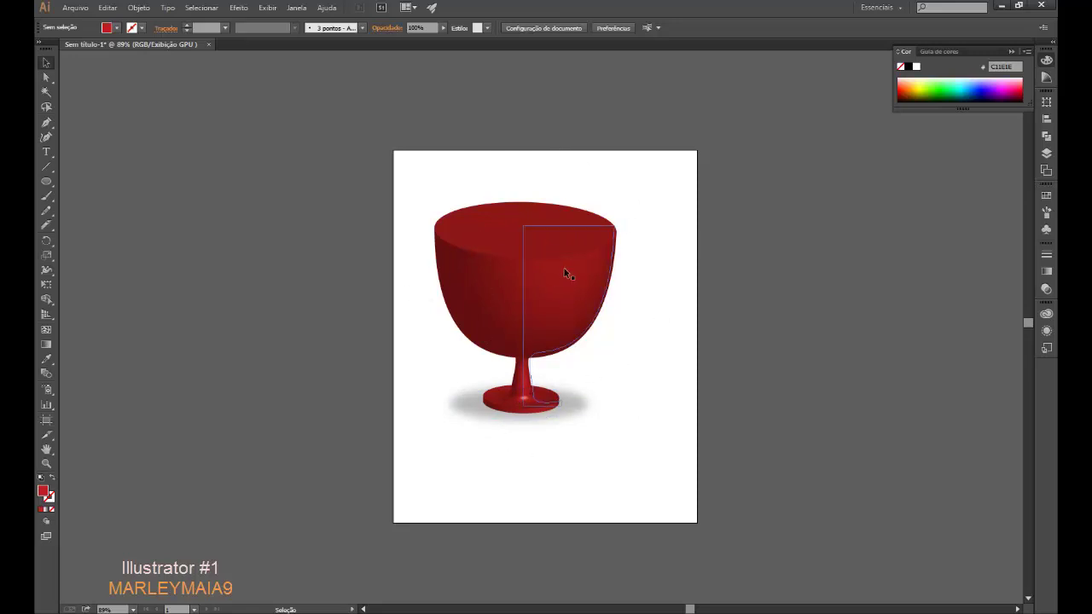
{"action": "left_click", "coordinate": [612, 314]}
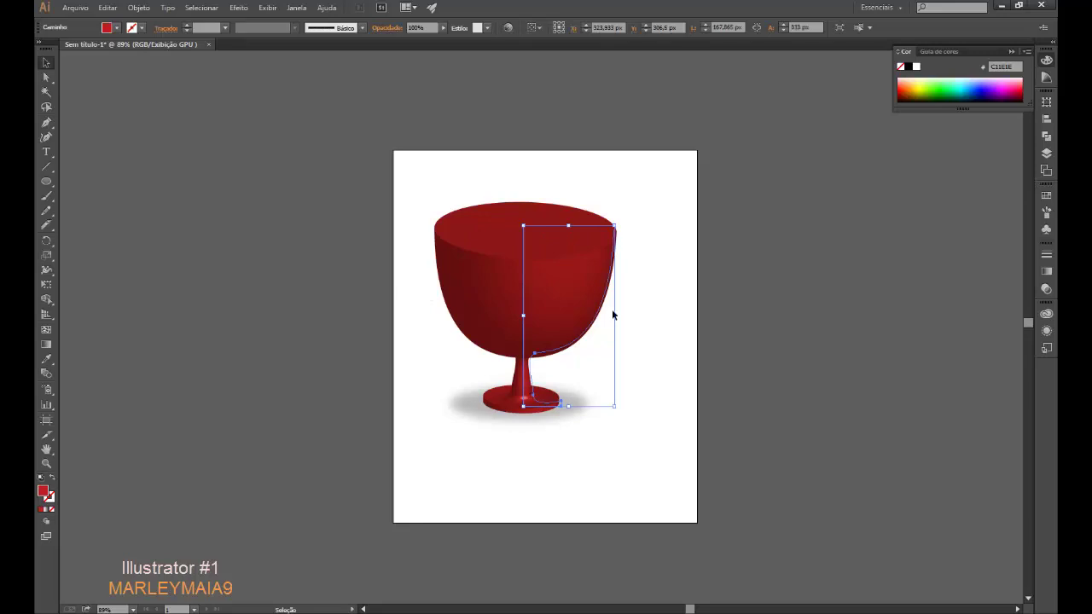
{"action": "key", "text": "Delete"}
{"action": "left_click", "coordinate": [511, 384]}
{"action": "key", "text": "Delete"}
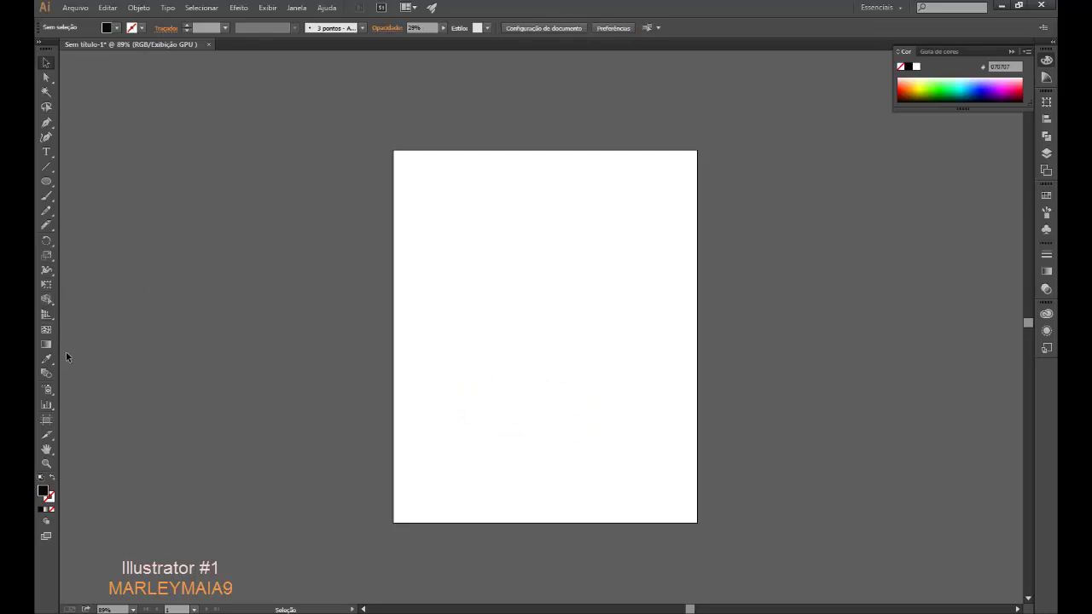
Step: Add the text 'Dê o Like', enlarged to about 115 pt near the page centre
{"action": "key", "text": "t"}
{"action": "type", "text": "Dá o Like"}
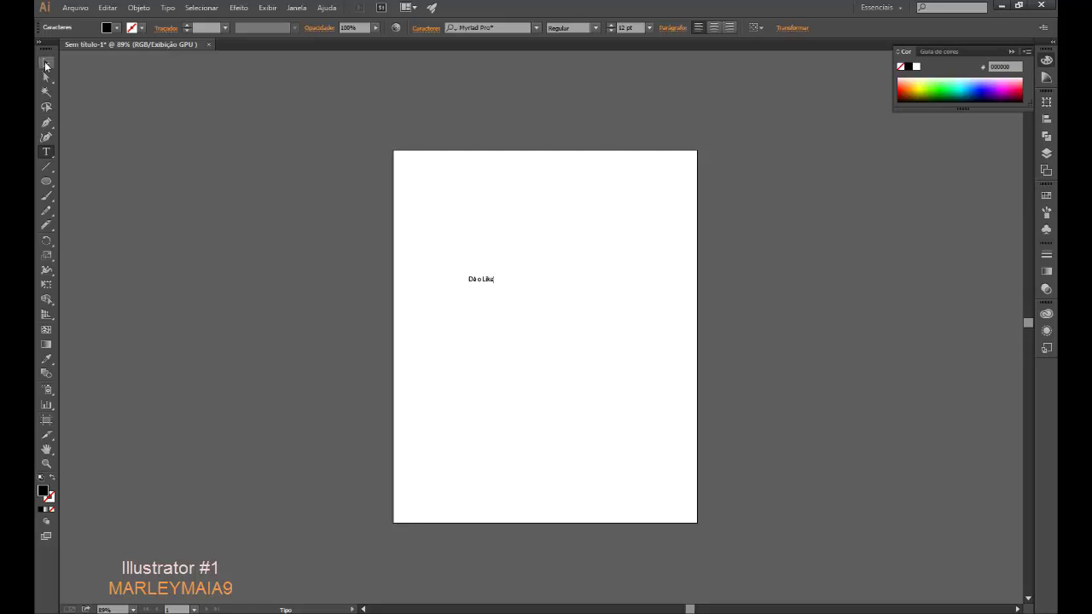
{"action": "left_click", "coordinate": [46, 62]}
{"action": "left_click_drag", "start_coordinate": [495, 273], "coordinate": [668, 179]}
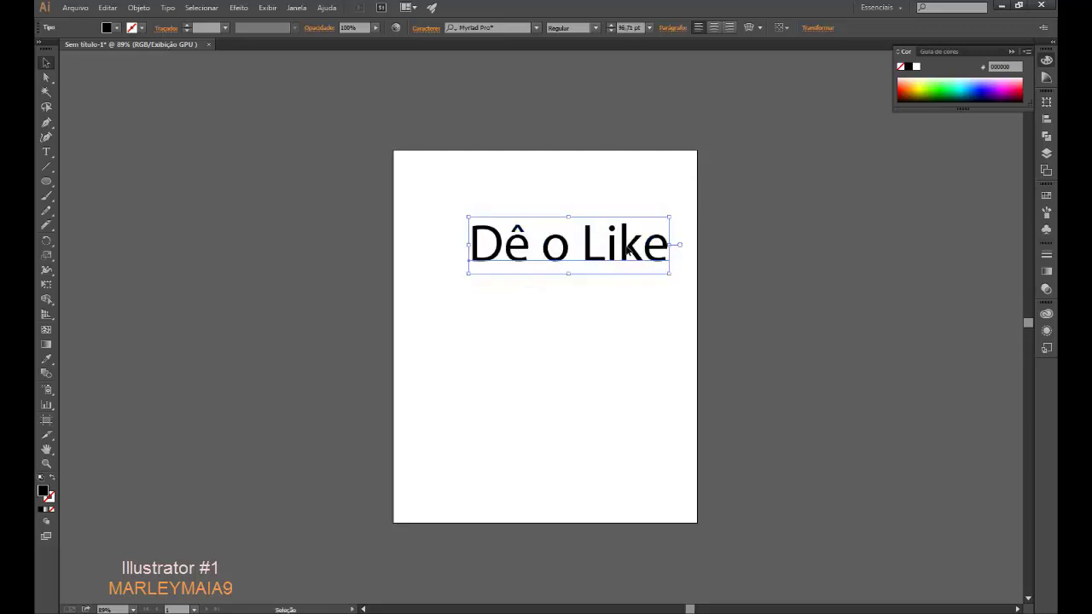
{"action": "left_click_drag", "start_coordinate": [627, 249], "coordinate": [576, 345]}
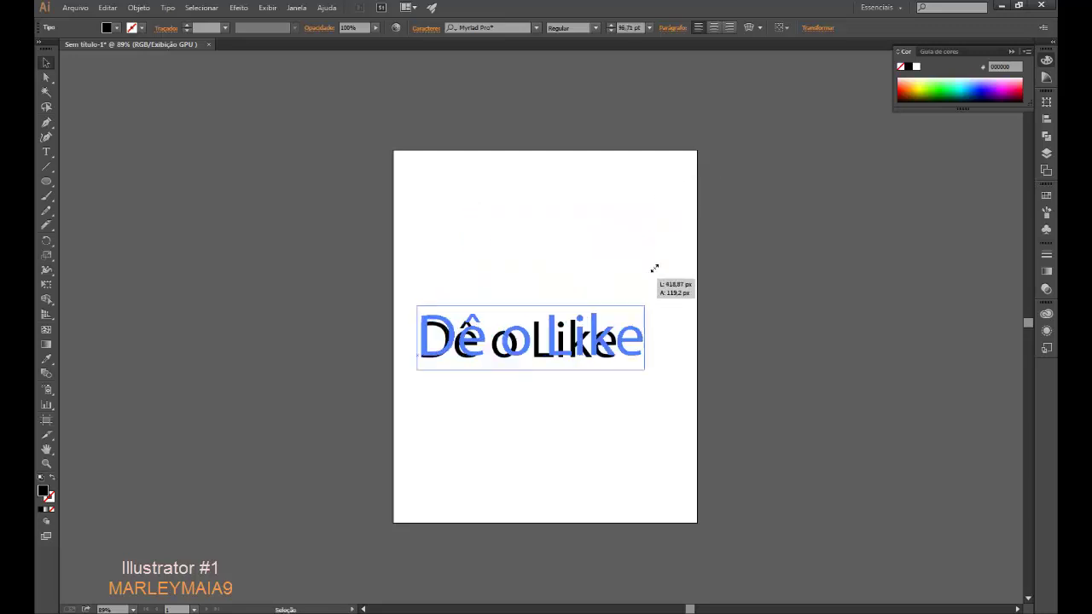
{"action": "left_click_drag", "start_coordinate": [618, 313], "coordinate": [656, 303]}
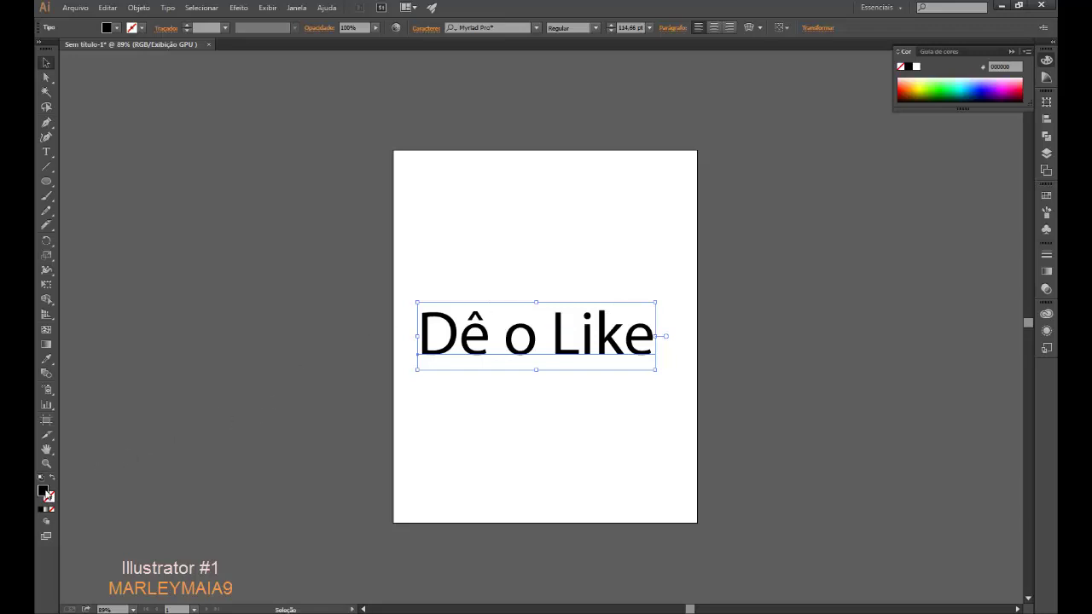
Step: Fill the 'Dê o Like' text with muted green #5D917D
{"action": "double_click", "coordinate": [43, 492]}
{"action": "left_click", "coordinate": [730, 350]}
{"action": "left_click", "coordinate": [608, 326]}
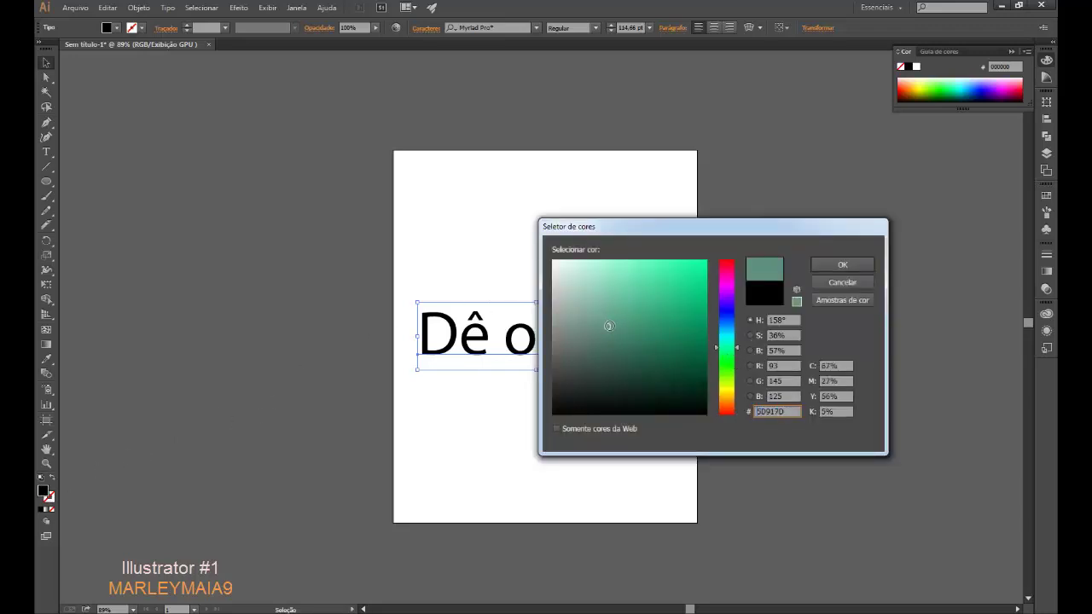
{"action": "left_click", "coordinate": [818, 268]}
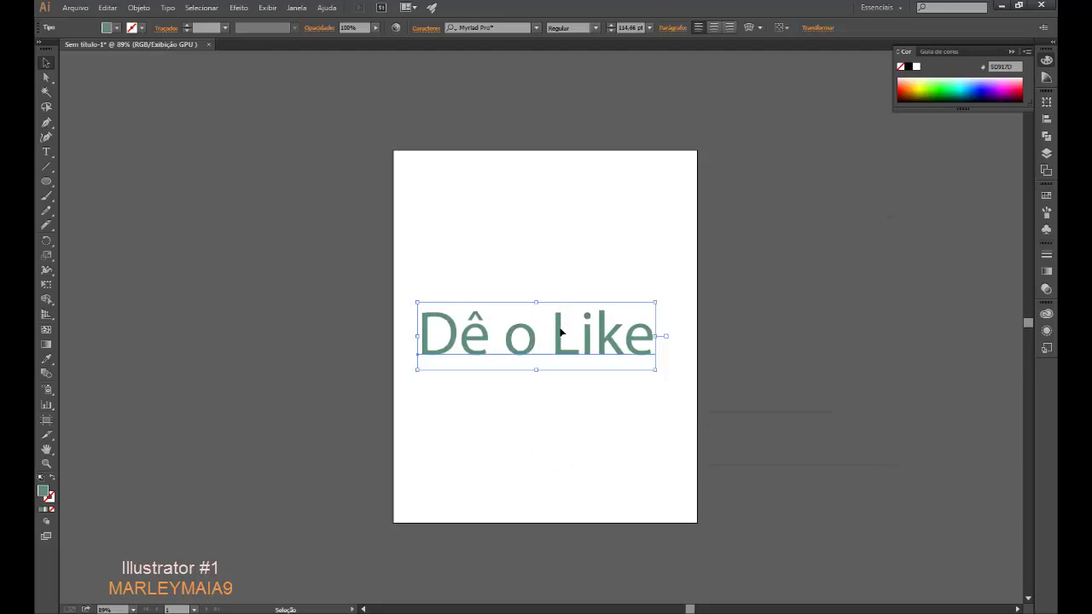
Step: Apply a 3D Extrude & Bevel to the text with a tilted rotation and plastic shading
{"action": "left_click", "coordinate": [238, 8]}
{"action": "mouse_move", "coordinate": [248, 76]}
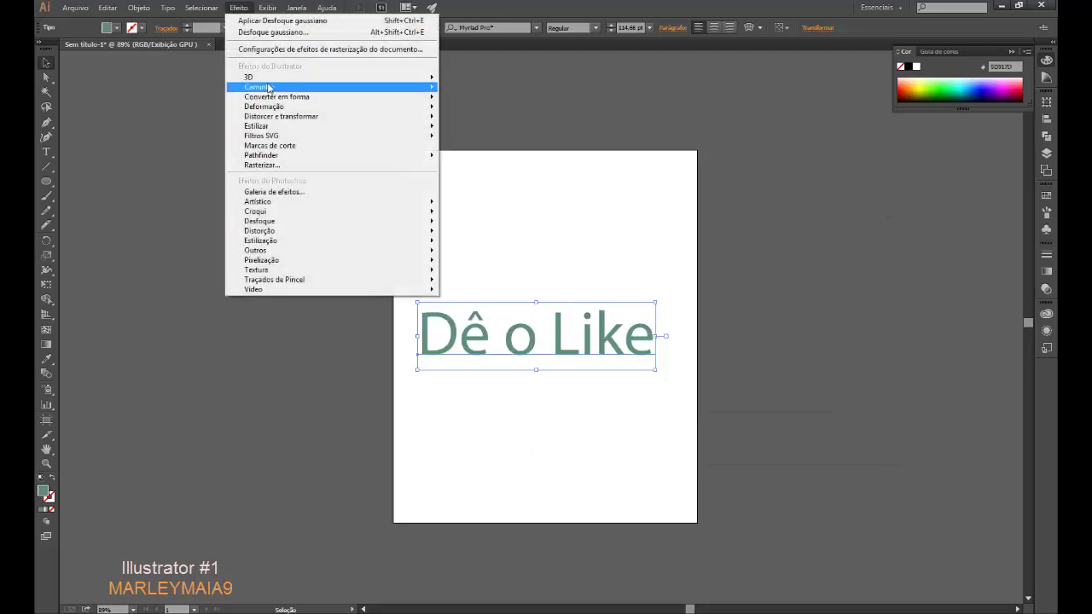
{"action": "left_click", "coordinate": [478, 79]}
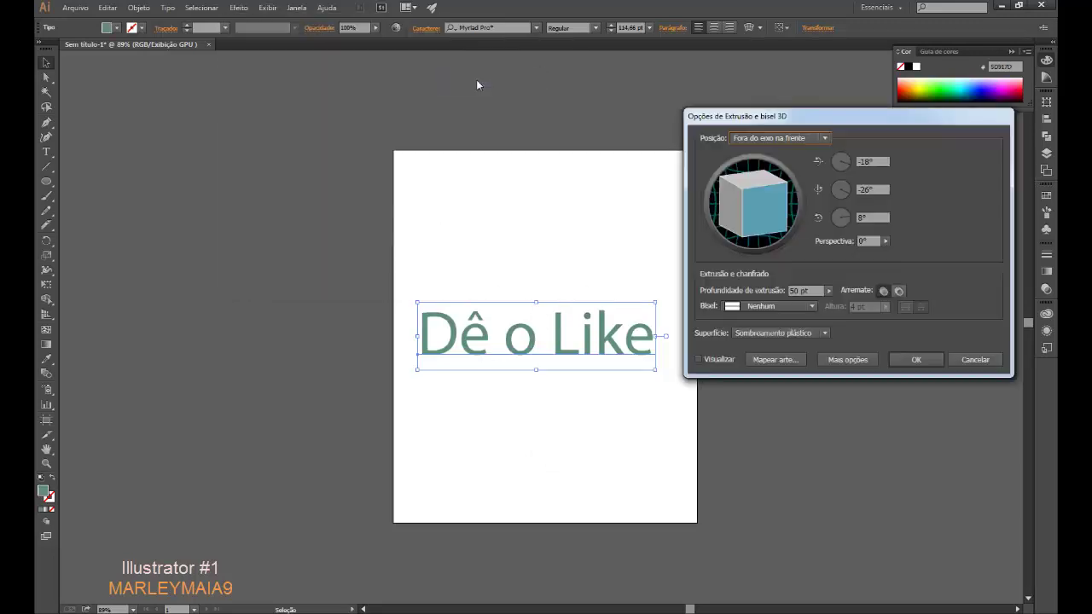
{"action": "left_click_drag", "start_coordinate": [740, 199], "coordinate": [750, 201]}
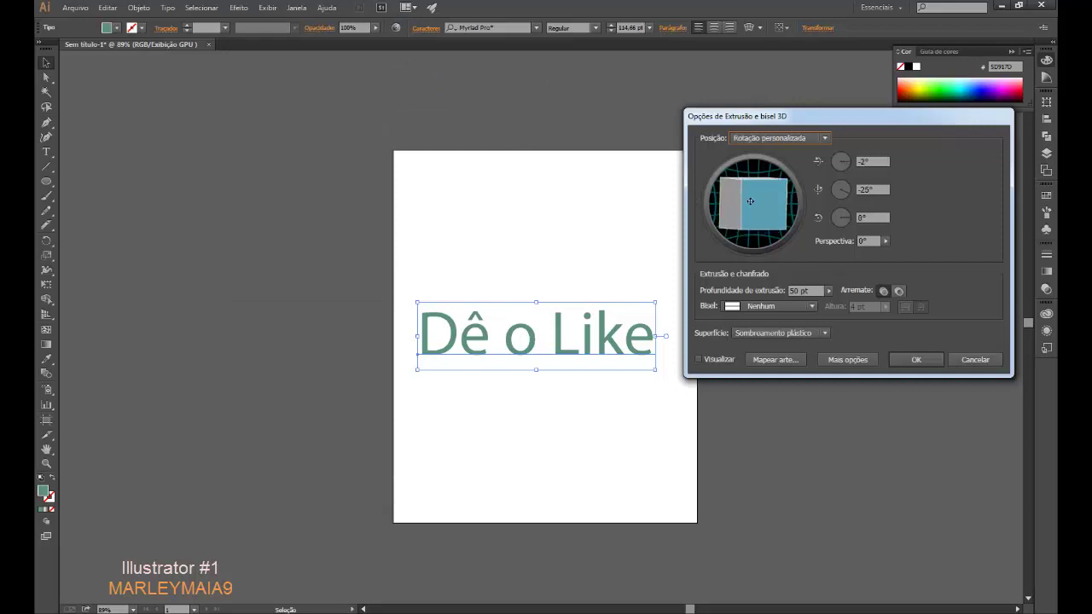
{"action": "left_click", "coordinate": [699, 359]}
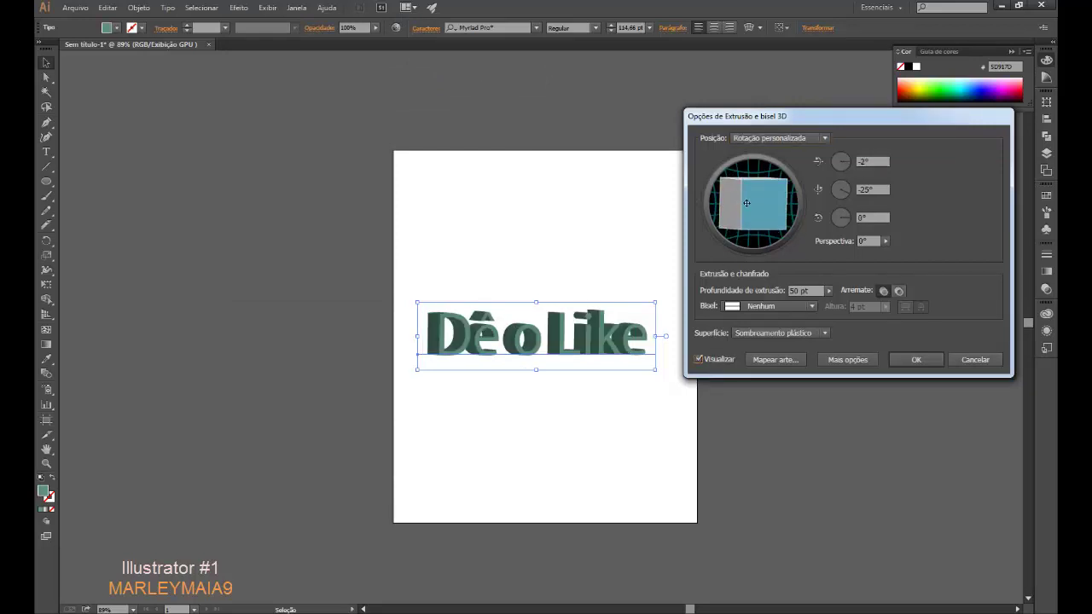
{"action": "left_click_drag", "start_coordinate": [747, 203], "coordinate": [743, 196]}
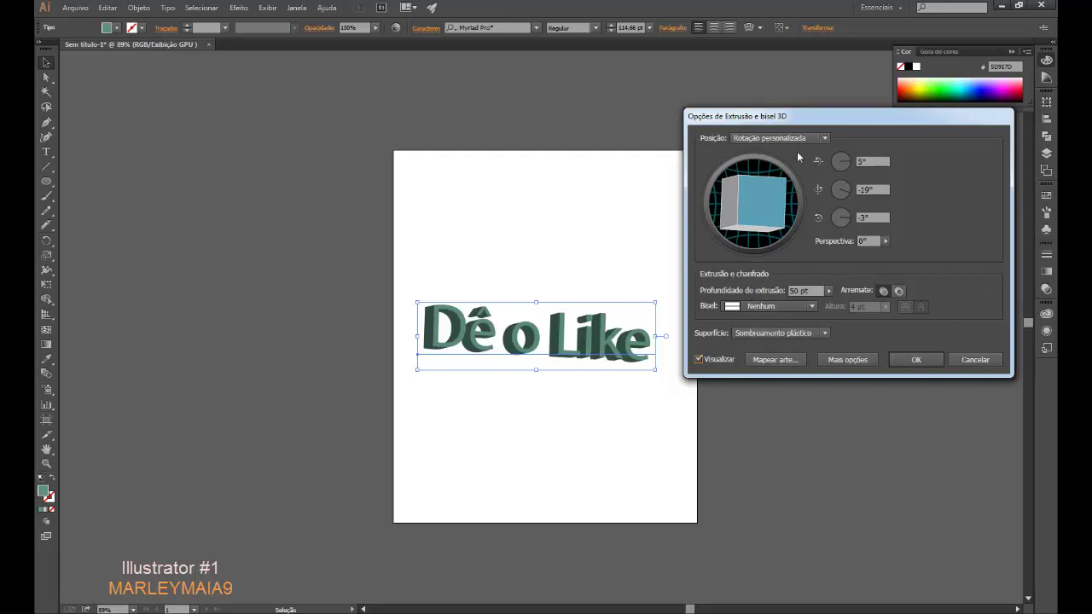
{"action": "left_click", "coordinate": [795, 333]}
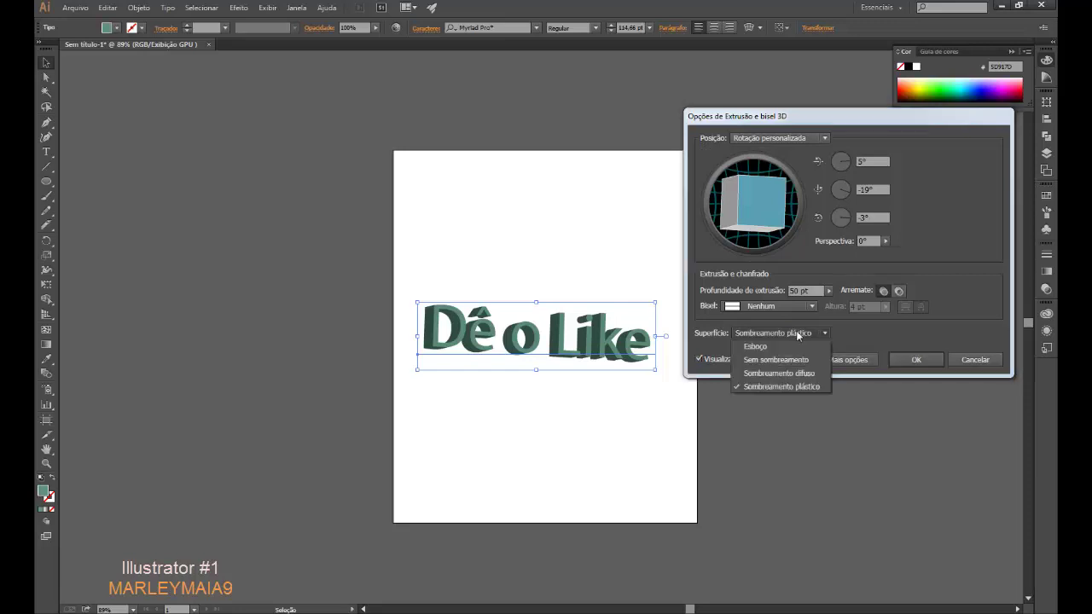
{"action": "left_click", "coordinate": [796, 331]}
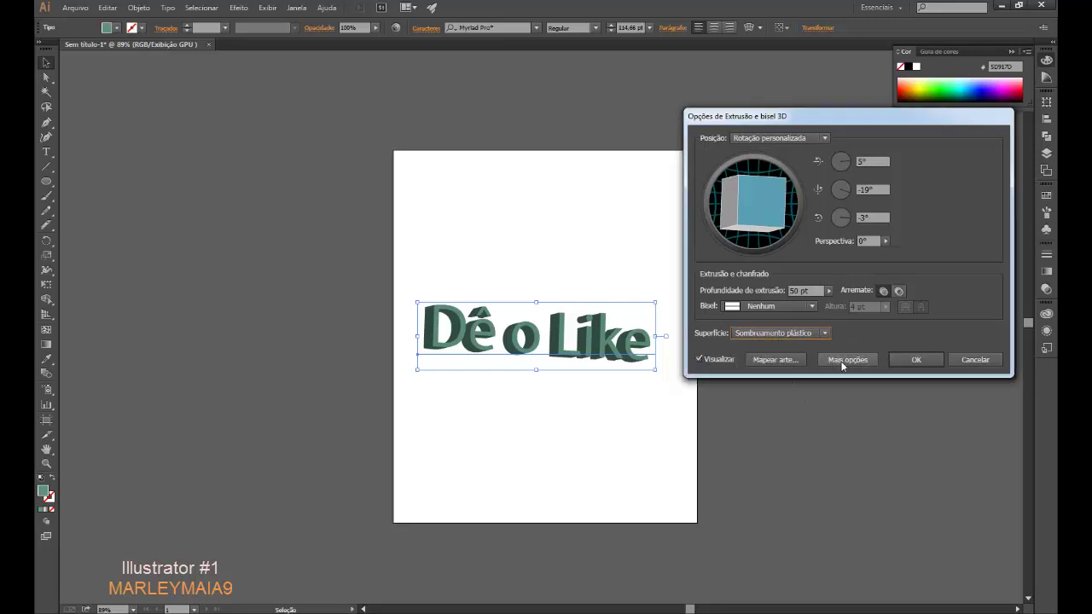
{"action": "left_click", "coordinate": [788, 360]}
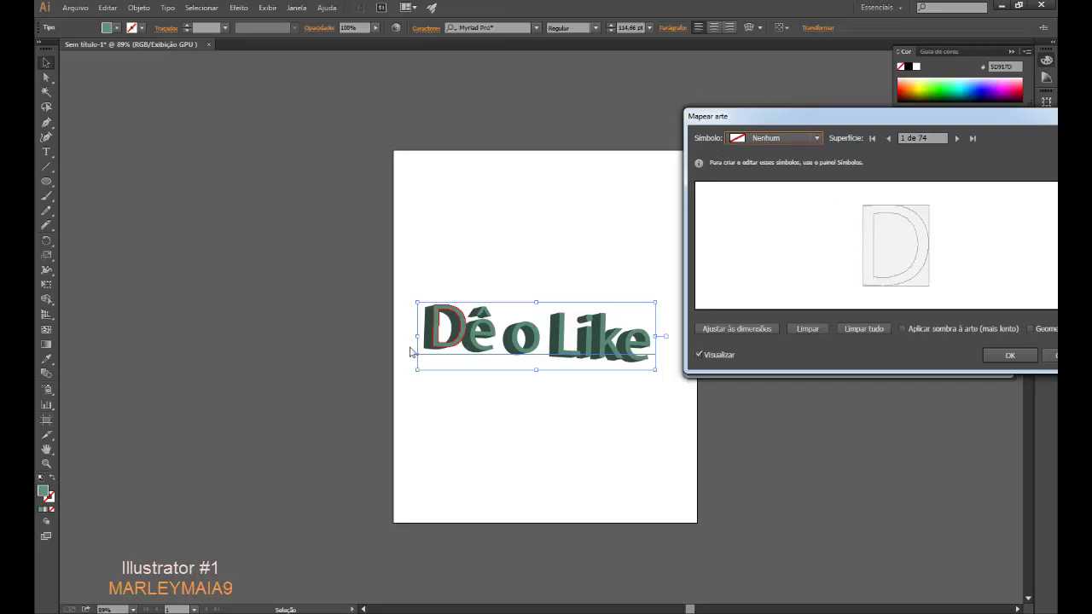
Step: Map a small Adicionar a Favorito heart symbol above the D's top-left corner
{"action": "left_click", "coordinate": [741, 138]}
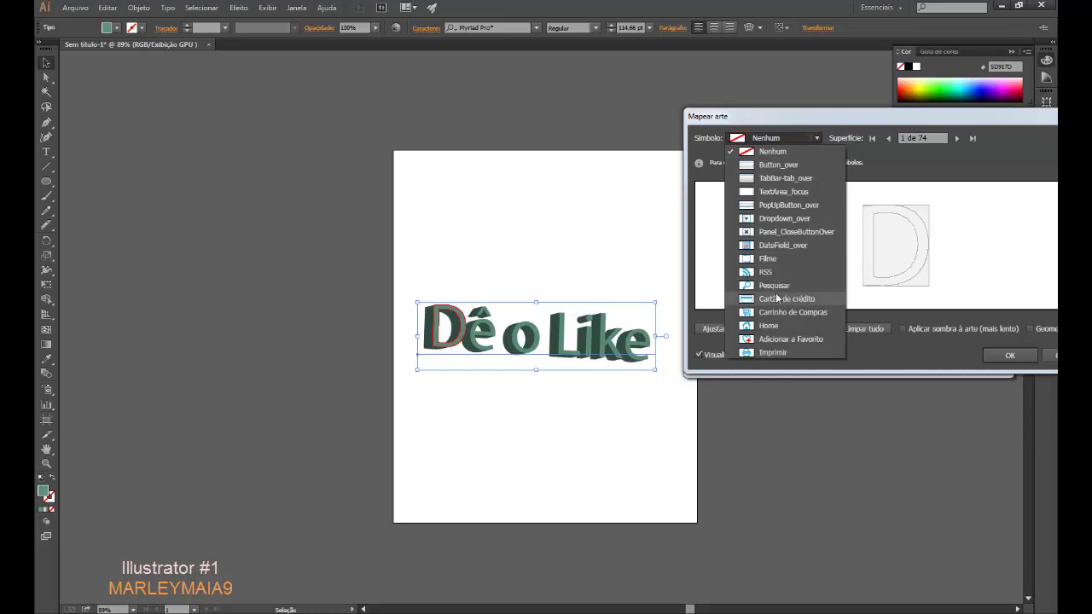
{"action": "left_click", "coordinate": [764, 341]}
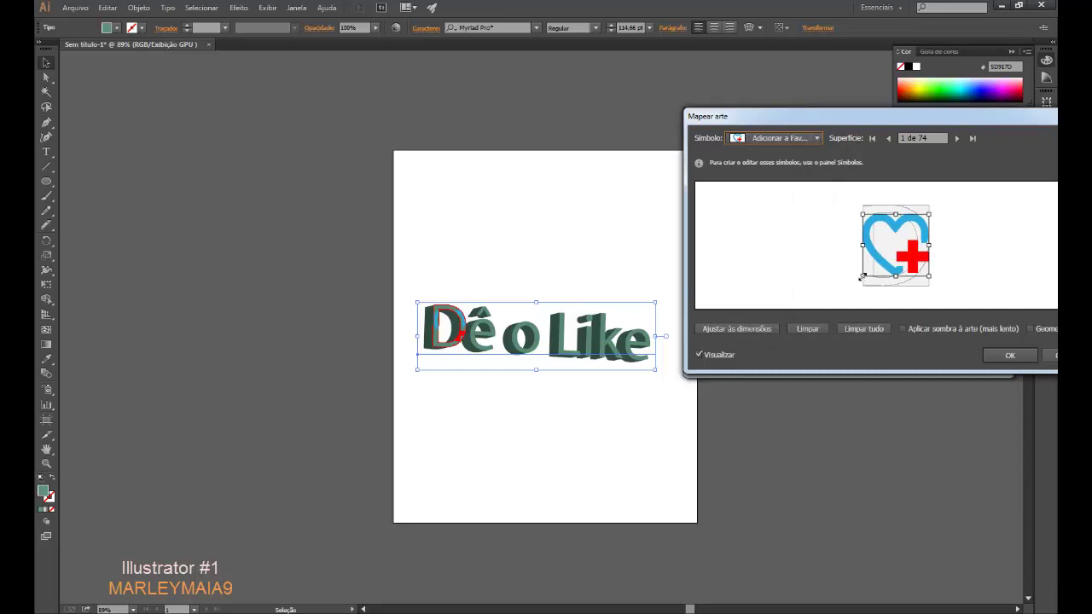
{"action": "mouse_move", "coordinate": [862, 277]}
{"action": "left_mouse_down"}
{"action": "mouse_move", "coordinate": [905, 239]}
{"action": "mouse_move", "coordinate": [870, 226]}
{"action": "left_mouse_up"}
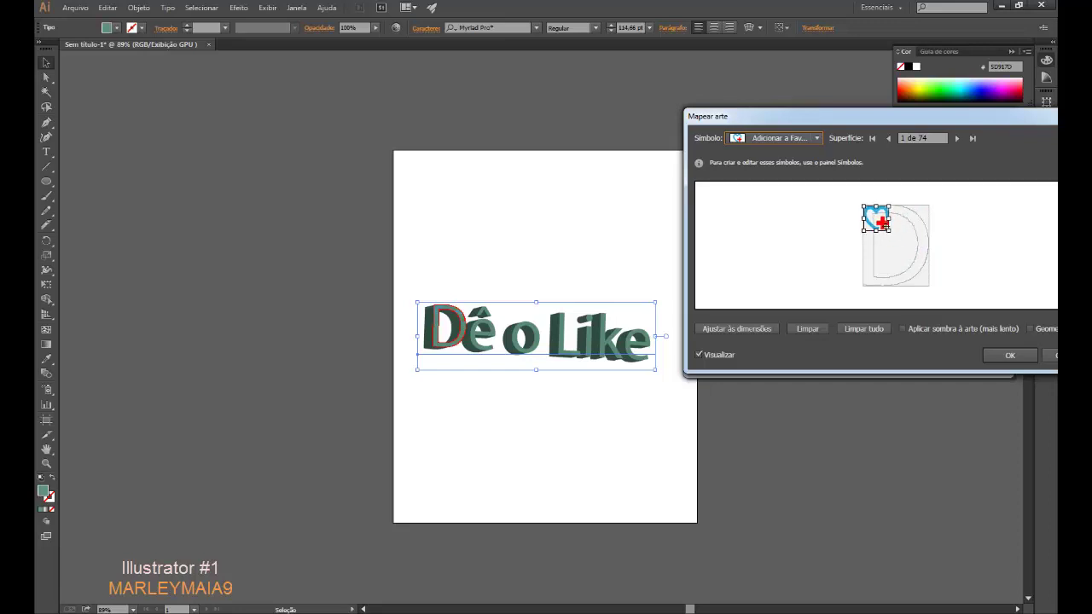
{"action": "left_click_drag", "start_coordinate": [868, 223], "coordinate": [855, 211]}
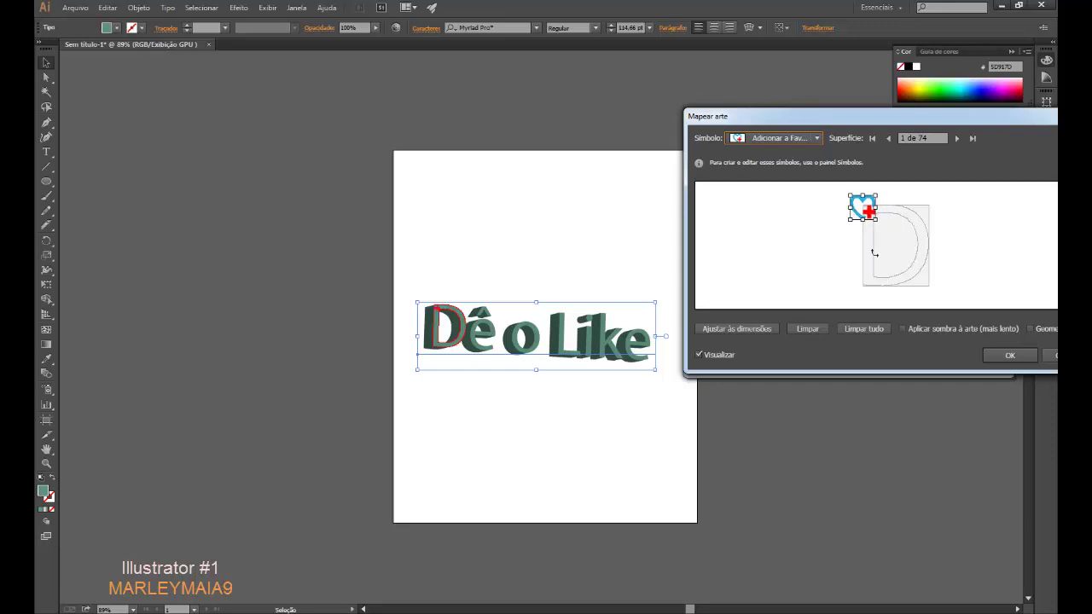
{"action": "left_click", "coordinate": [1007, 356]}
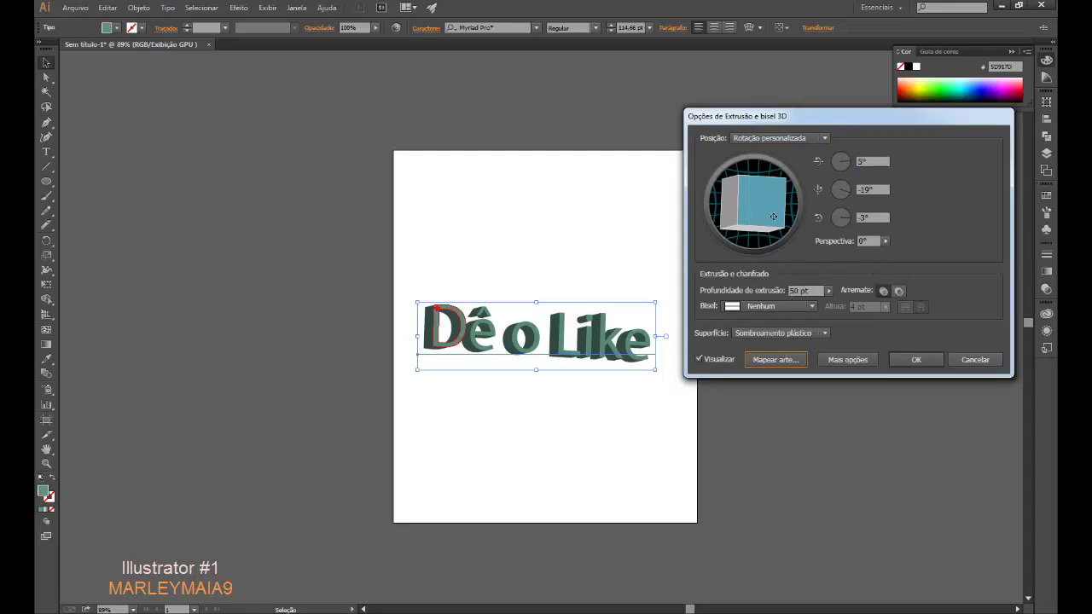
Step: Rotate the extruded text to 9°, -25°, -5° and add a second light at the lower left
{"action": "mouse_move", "coordinate": [773, 217]}
{"action": "left_mouse_down"}
{"action": "mouse_move", "coordinate": [767, 206]}
{"action": "mouse_move", "coordinate": [738, 217]}
{"action": "left_mouse_up"}
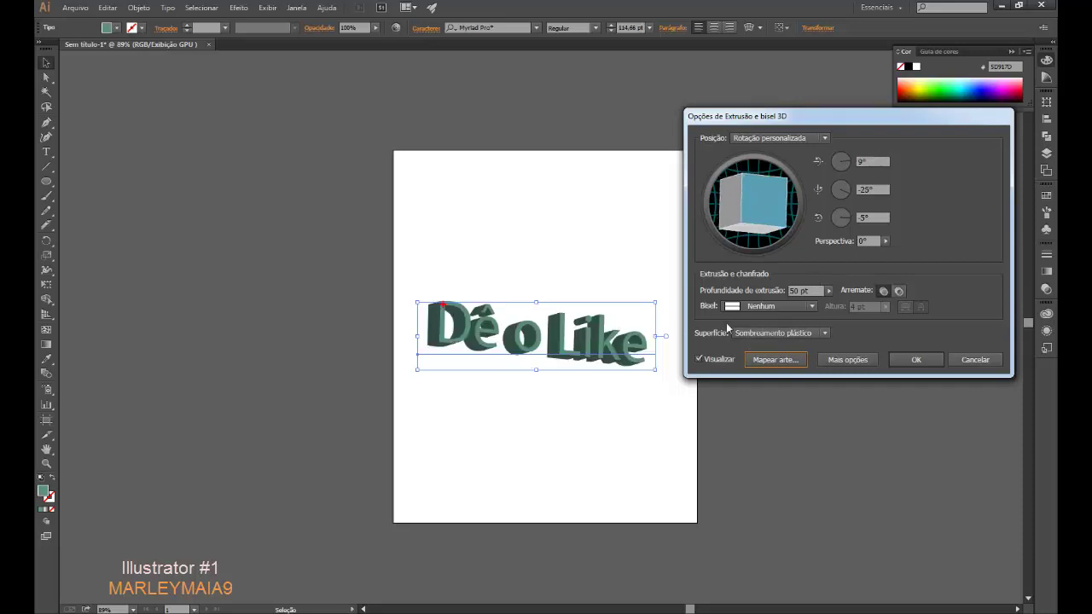
{"action": "left_click", "coordinate": [845, 362]}
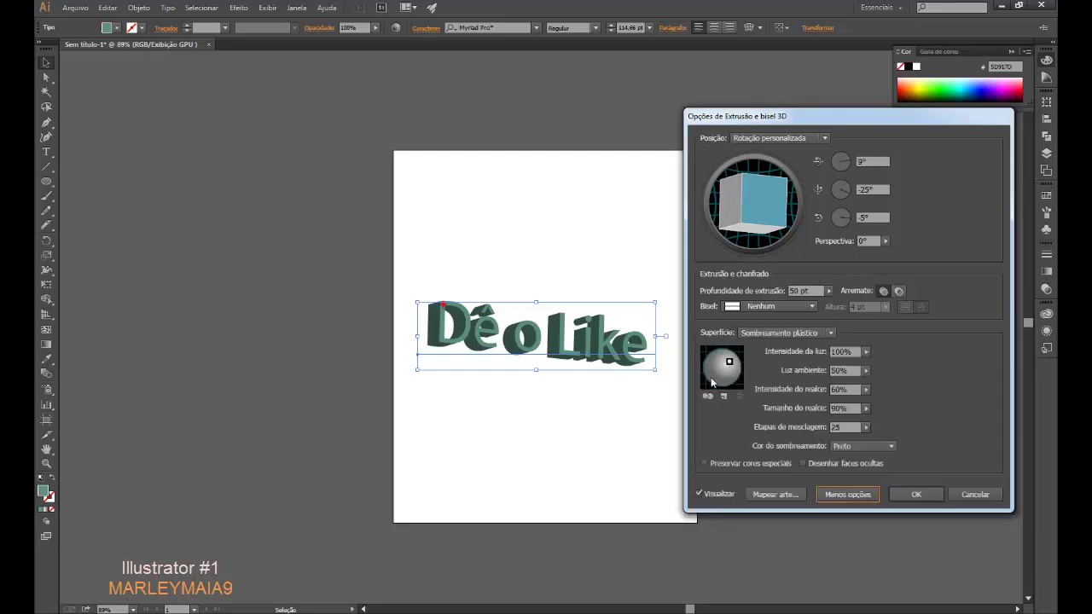
{"action": "left_click", "coordinate": [724, 396]}
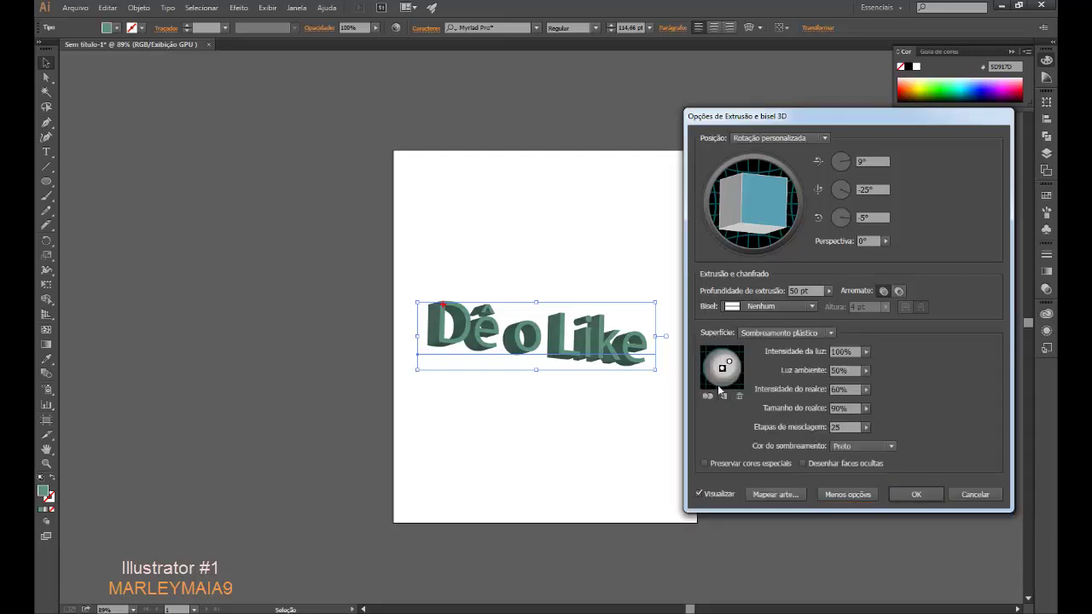
{"action": "left_click_drag", "start_coordinate": [725, 371], "coordinate": [704, 382]}
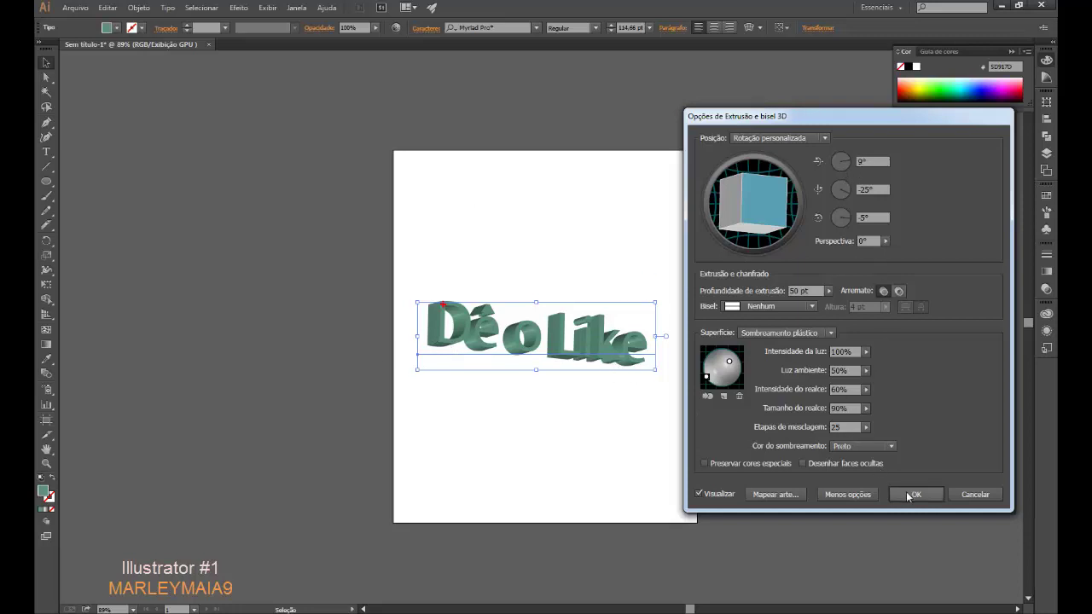
{"action": "left_click", "coordinate": [913, 496]}
{"action": "left_click", "coordinate": [650, 389]}
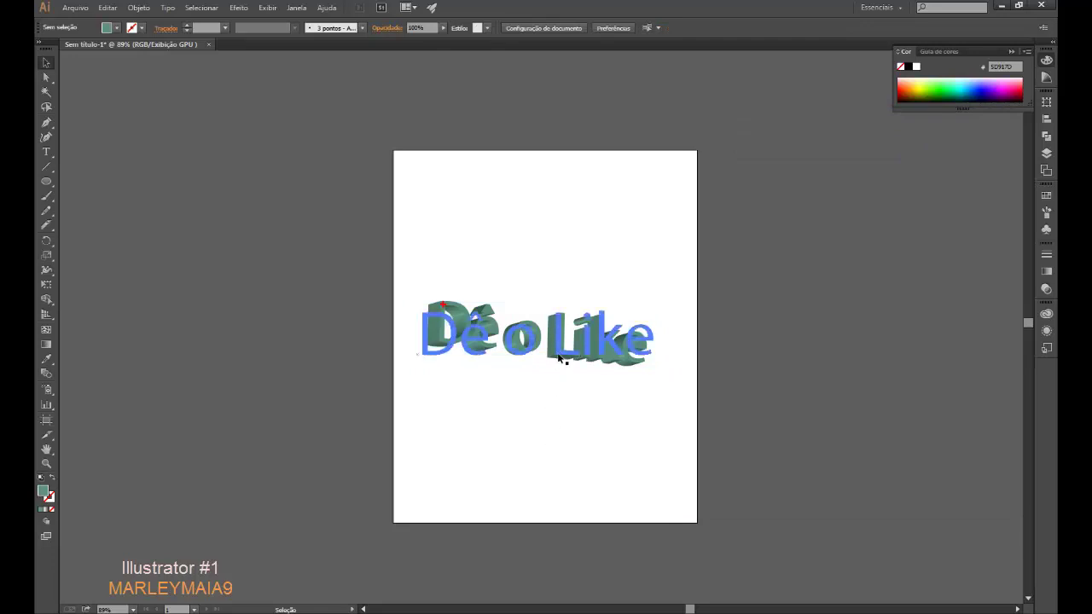
Step: Move the 3D 'Dê o Like' text up near the page top and give it a stroke
{"action": "left_click_drag", "start_coordinate": [557, 367], "coordinate": [564, 273]}
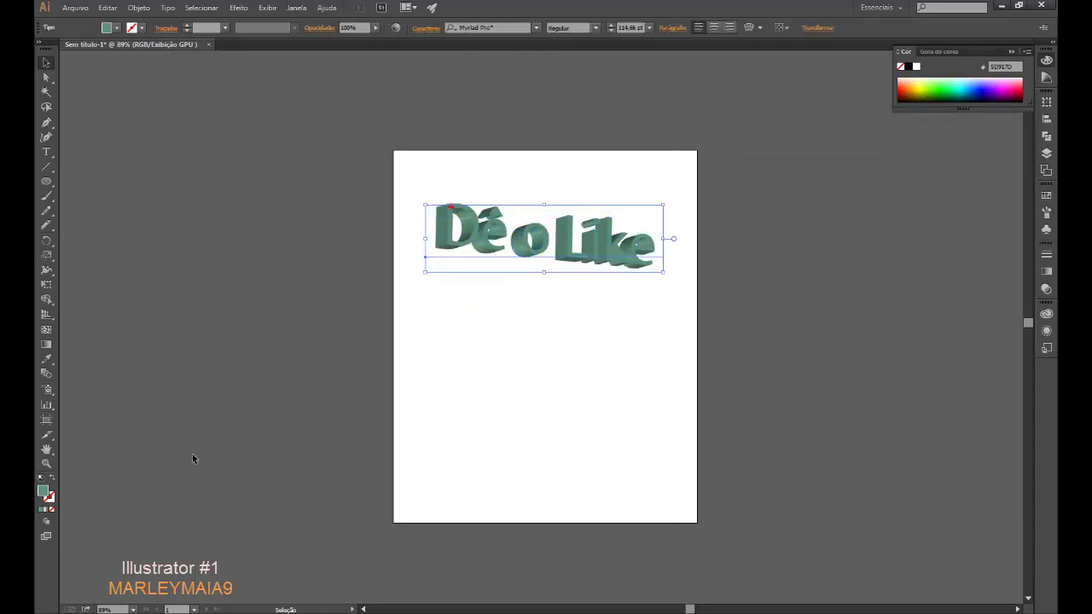
{"action": "left_click", "coordinate": [49, 499]}
{"action": "key", "text": "comma"}
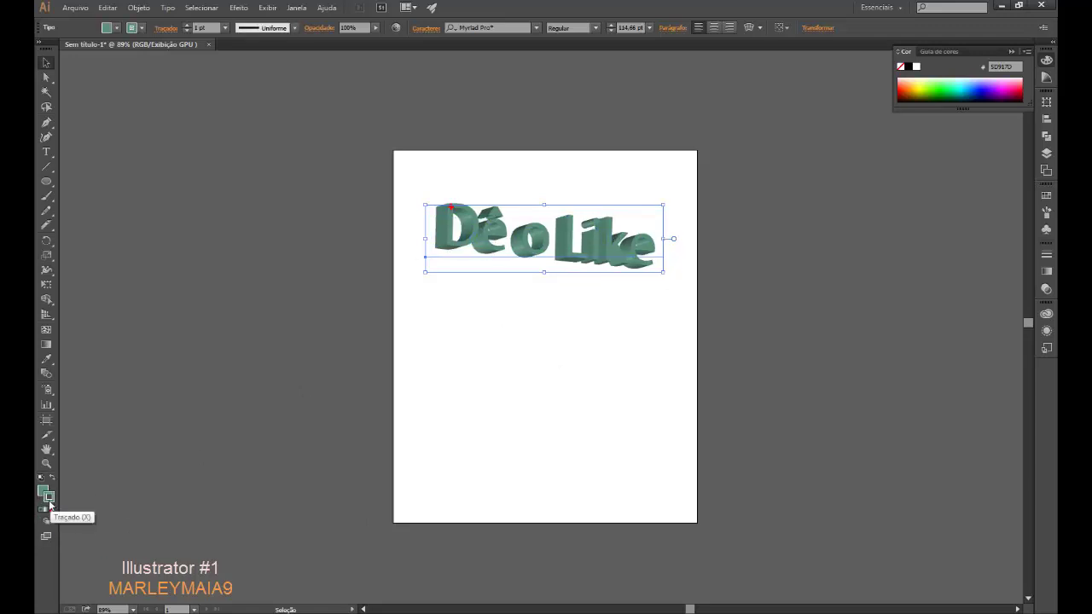
Step: Colour the text's stroke dark green #2D3A35 and zoom in to view it
{"action": "double_click", "coordinate": [50, 503]}
{"action": "left_click", "coordinate": [589, 376]}
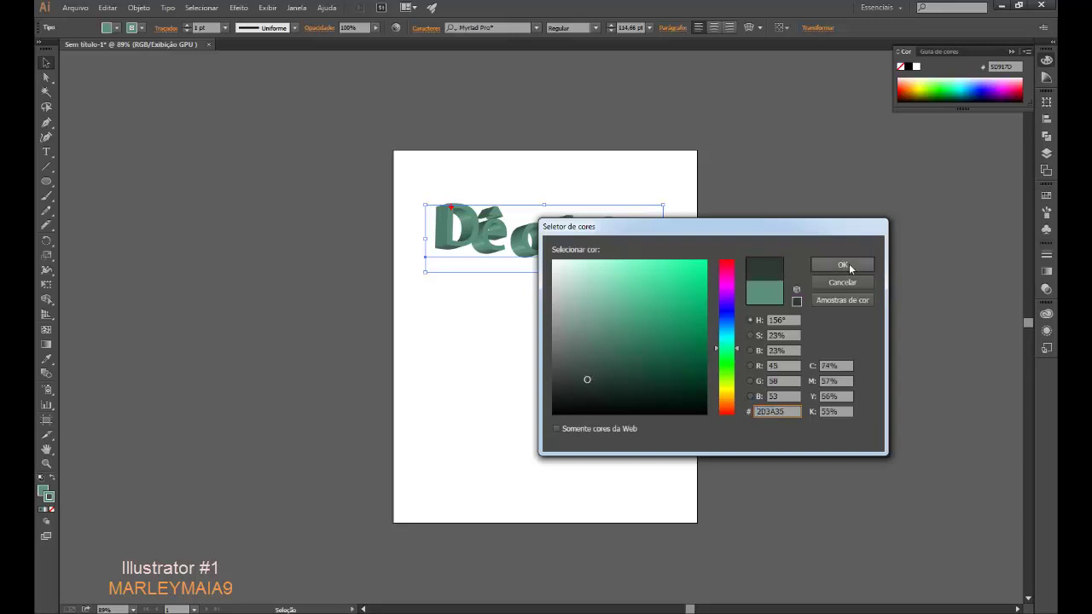
{"action": "left_click", "coordinate": [844, 265]}
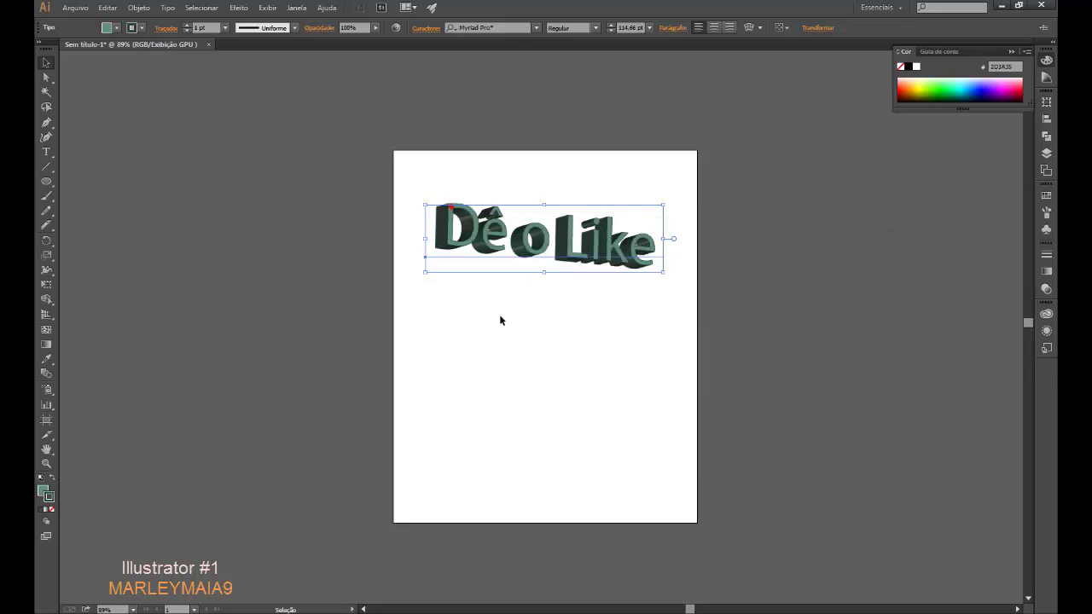
{"action": "left_click", "coordinate": [500, 320]}
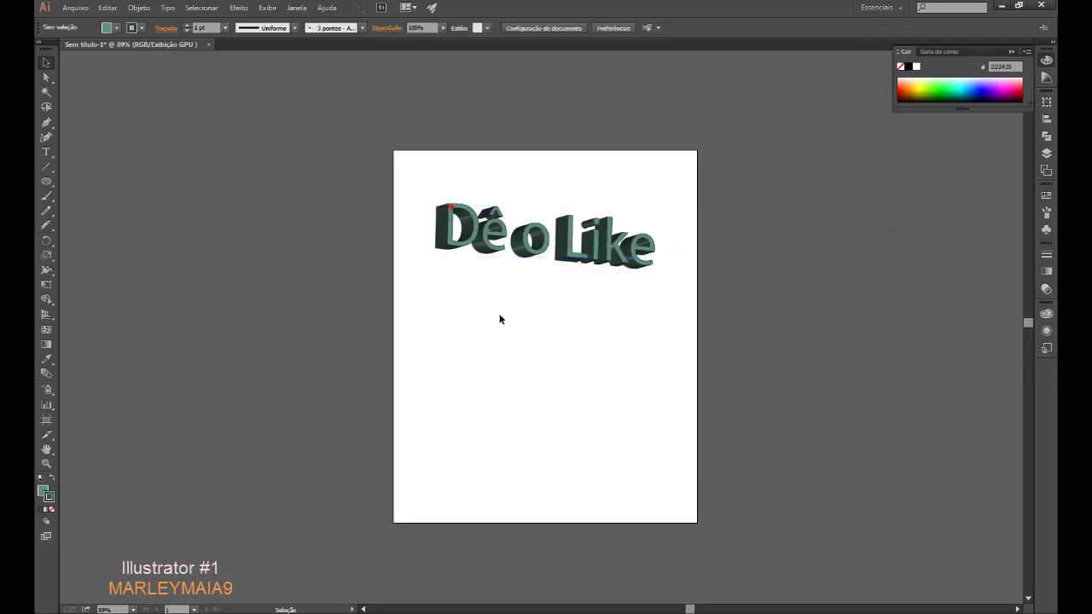
{"action": "key", "text": "ctrl+plus"}
{"action": "key", "text": "ctrl+plus"}
{"action": "key", "text": "ctrl+plus"}
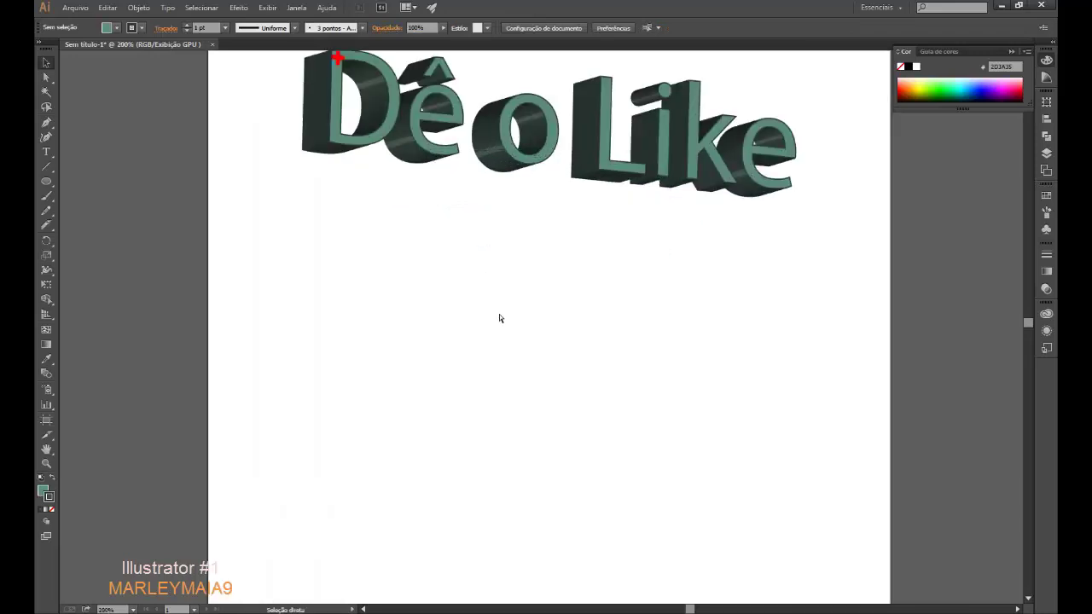
Step: Select the stroked 3D 'Dê o Like' text and delete it
{"action": "left_click_drag", "start_coordinate": [540, 295], "coordinate": [535, 380]}
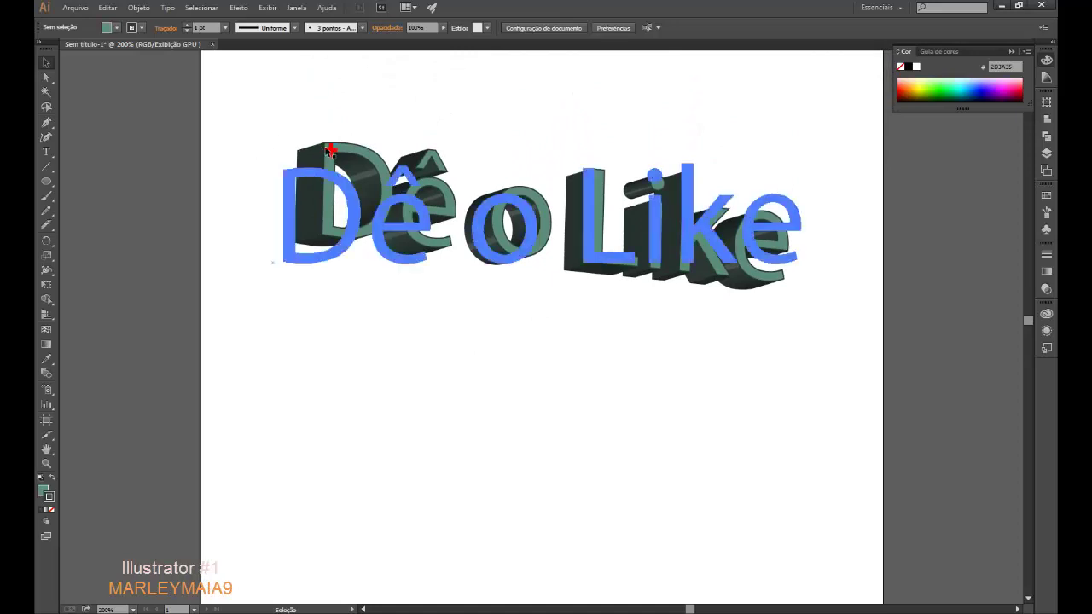
{"action": "left_click", "coordinate": [705, 282]}
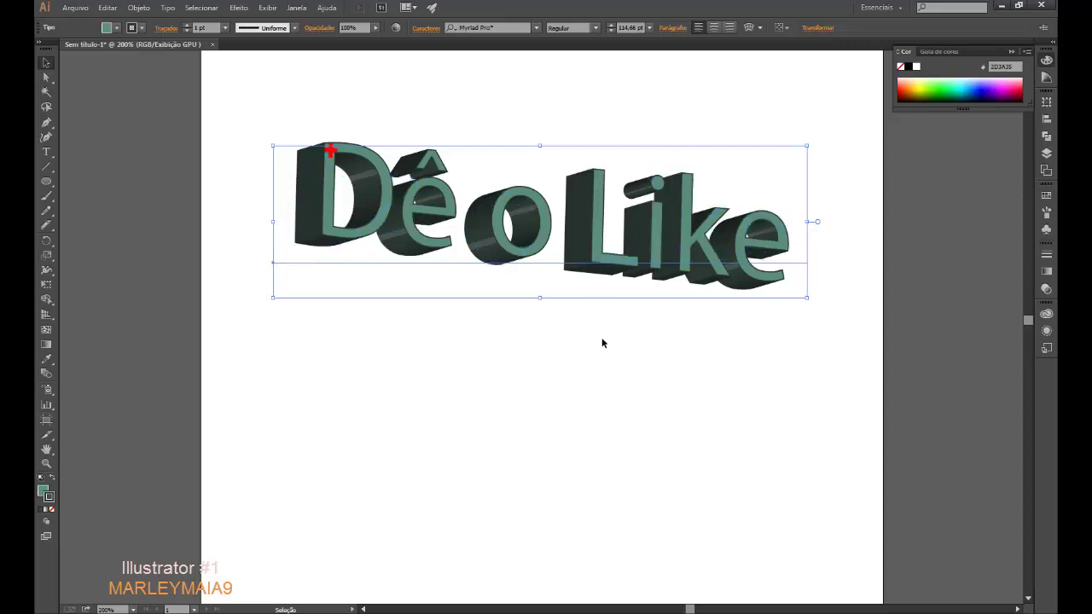
{"action": "key", "text": "Delete"}
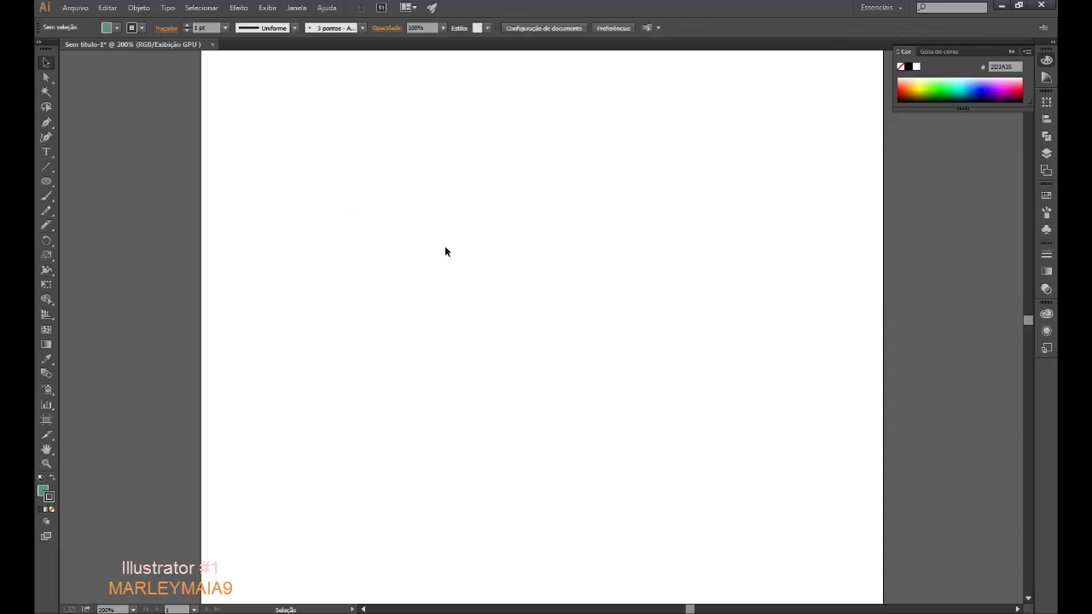
{"action": "key", "text": "ctrl+minus"}
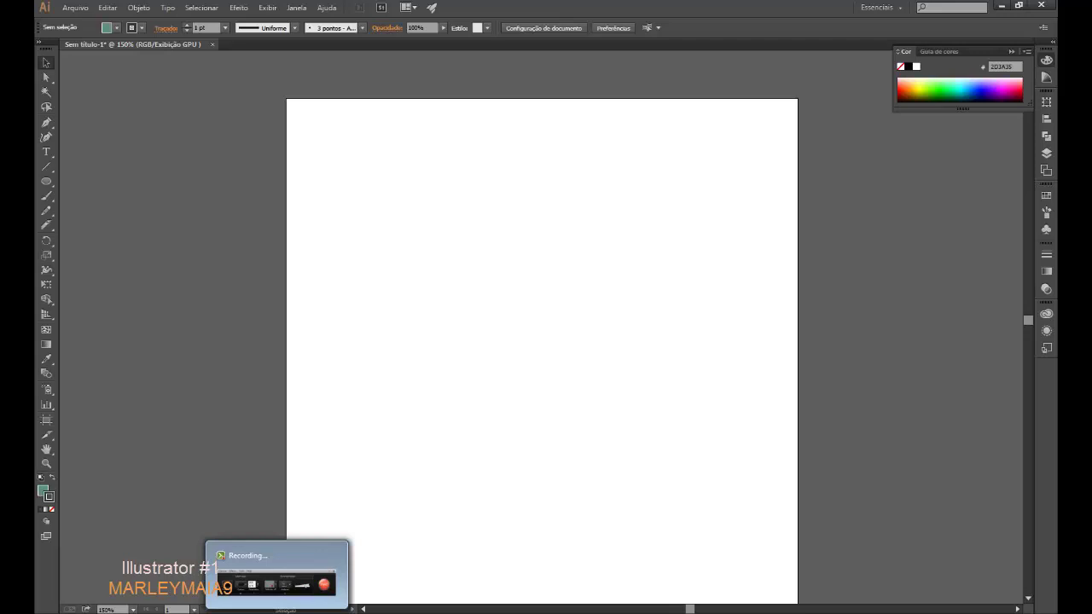
{"action": "left_click", "coordinate": [276, 585]}
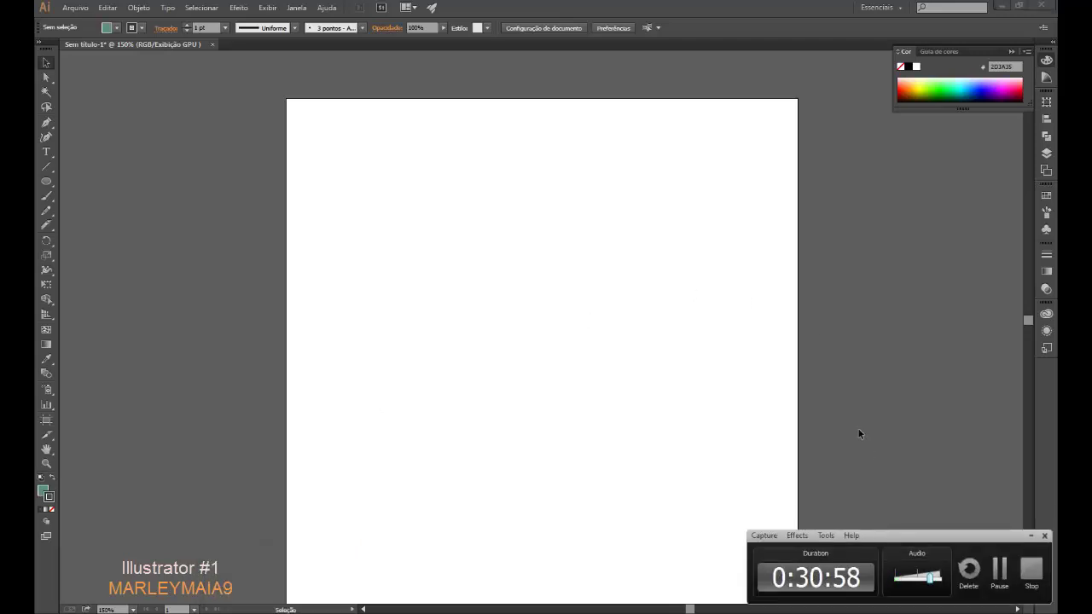